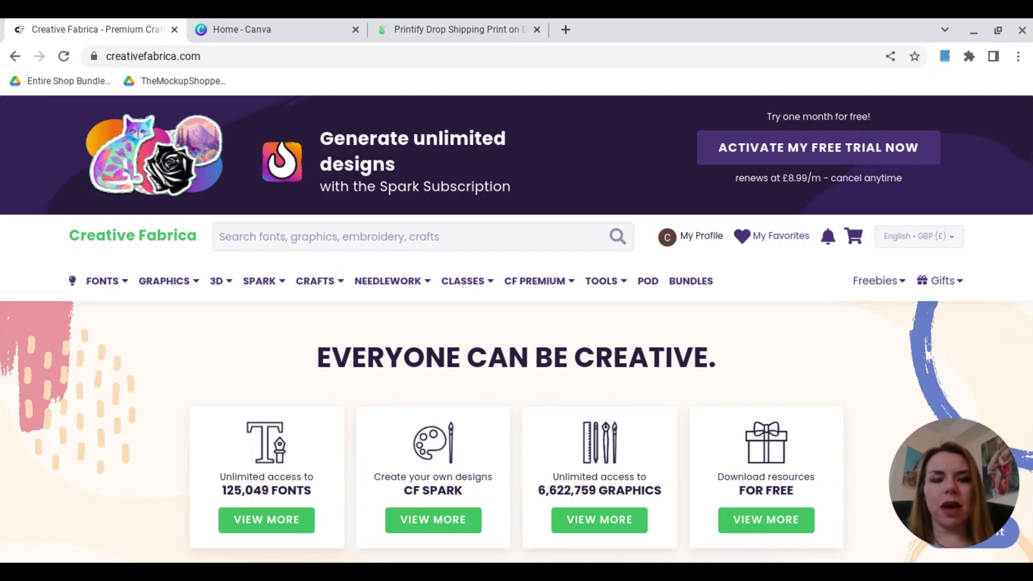
# Search Creative Fabrica for "easter" and open the Easter Font Bundle 4 Fonts product by MDF
pyautogui.scroll(-10, 462, 332)
pyautogui.scroll(-3, 461, 332)
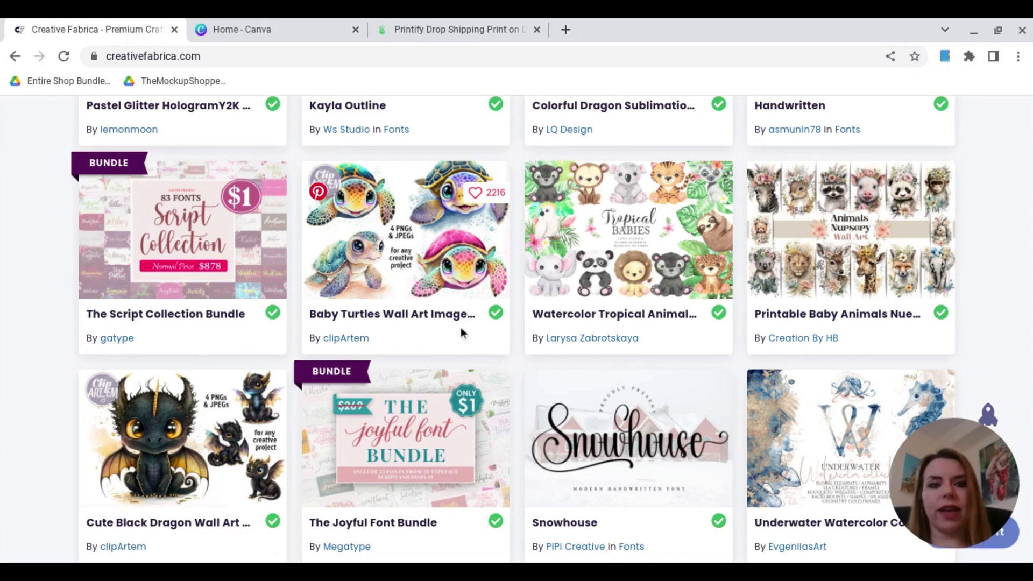
pyautogui.scroll(10, 460, 327)
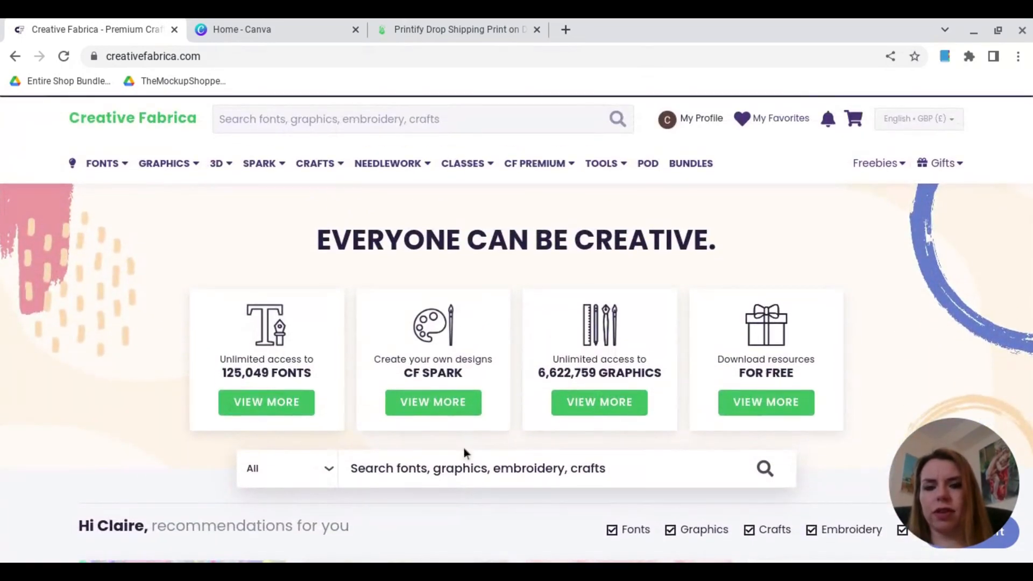
pyautogui.write('easter')
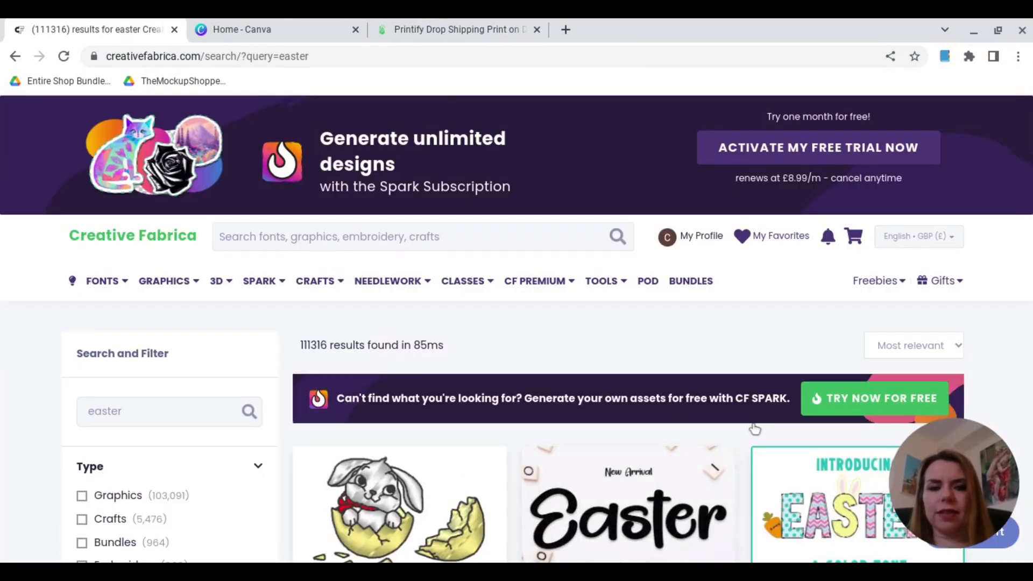
pyautogui.scroll(-5, 755, 429)
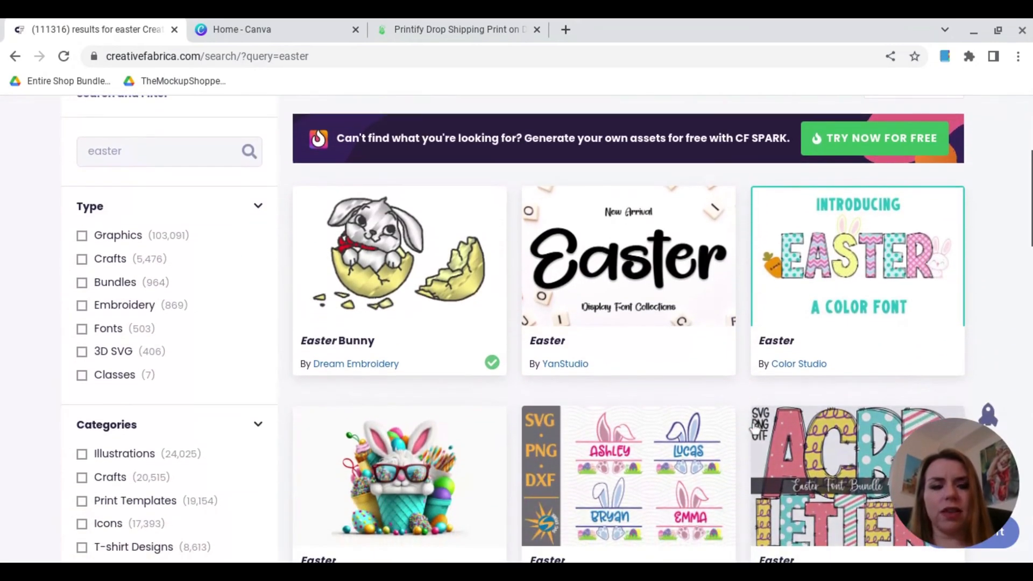
pyautogui.scroll(-5, 854, 238)
pyautogui.click(855, 238)
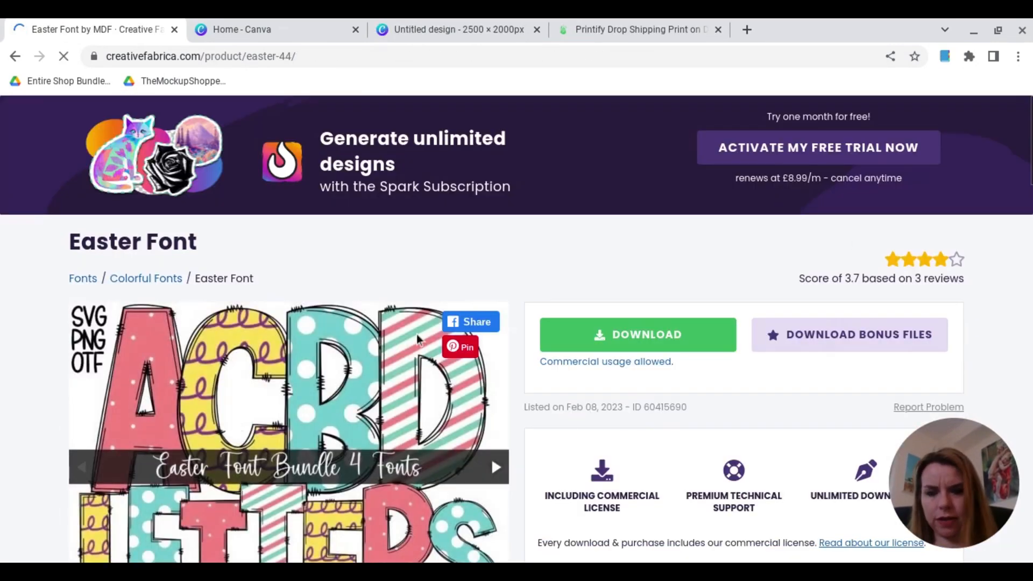
# Look through the Easter Font's preview images for each letter pattern and download the font
pyautogui.scroll(-5, 418, 338)
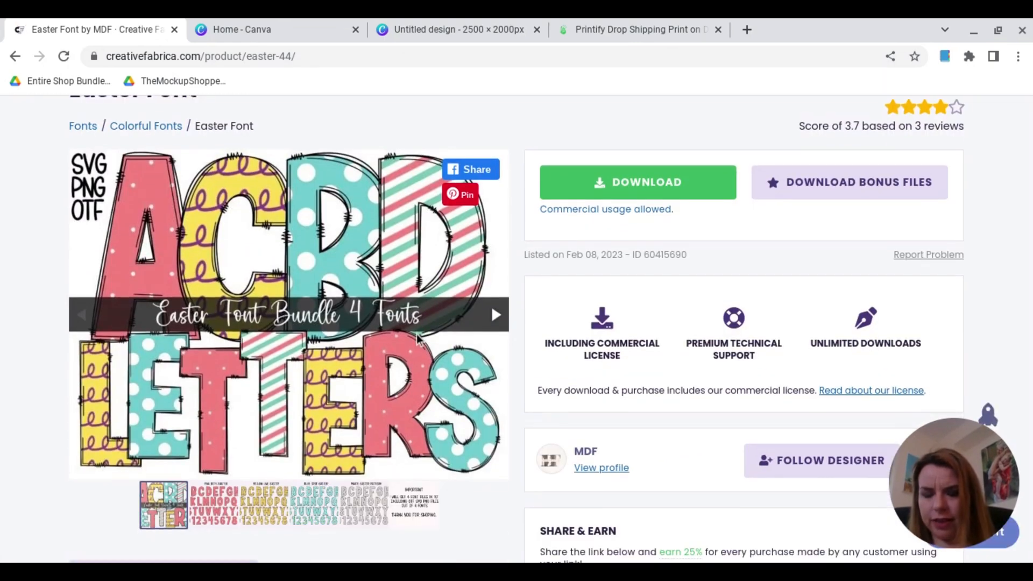
pyautogui.click(212, 505)
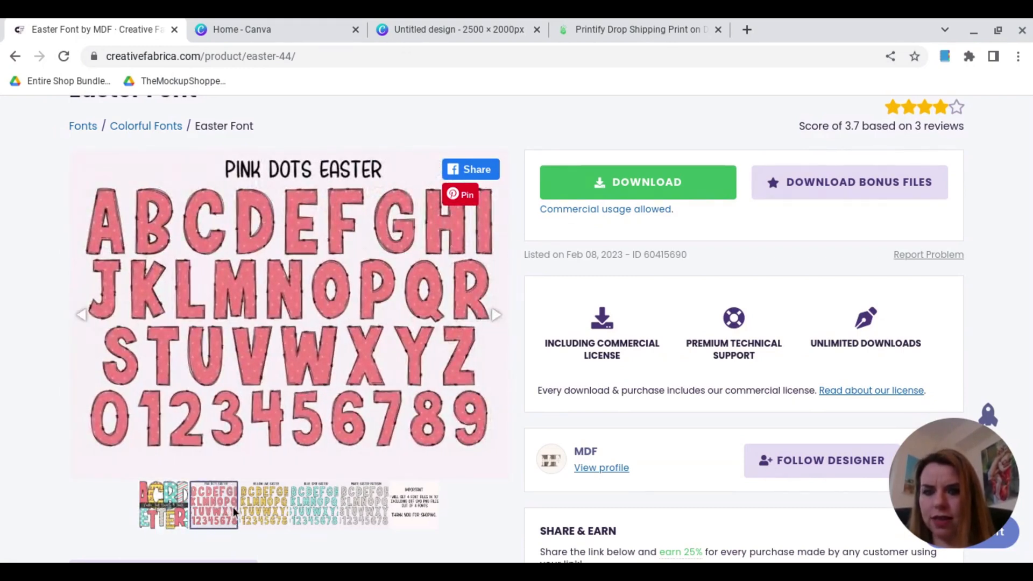
pyautogui.click(266, 511)
pyautogui.click(316, 515)
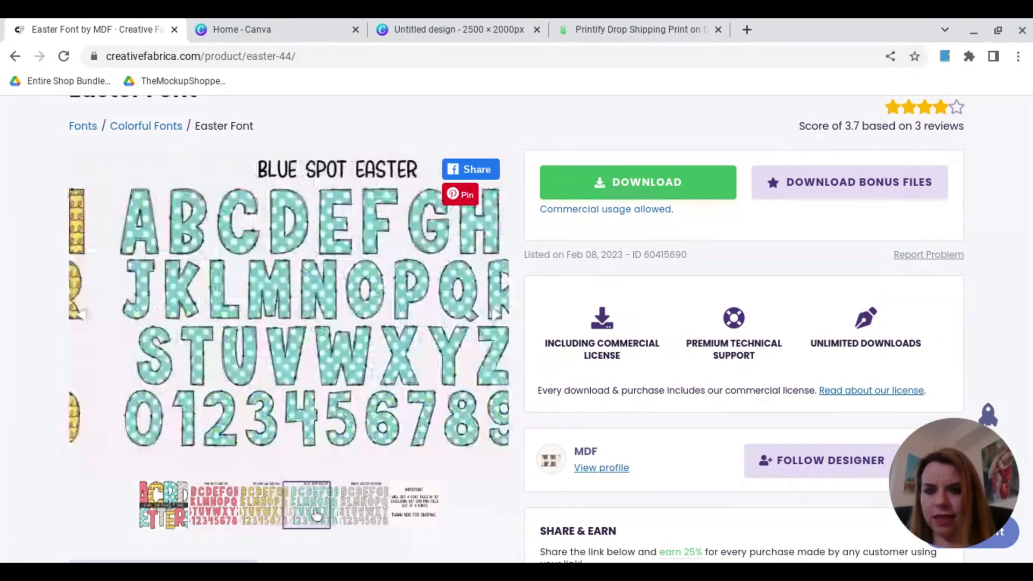
pyautogui.click(361, 524)
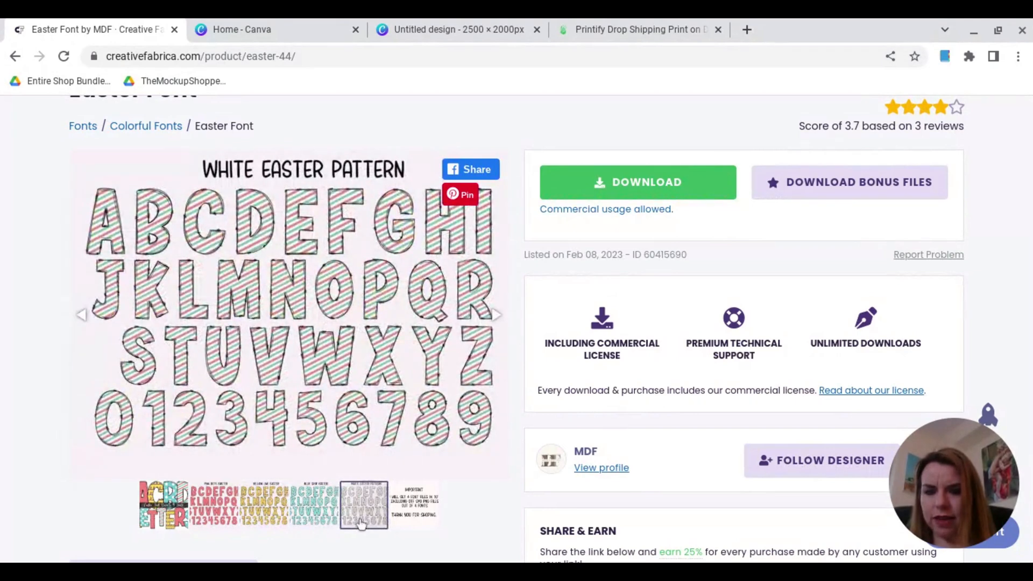
pyautogui.click(414, 506)
pyautogui.scroll(1, 701, 221)
pyautogui.click(701, 223)
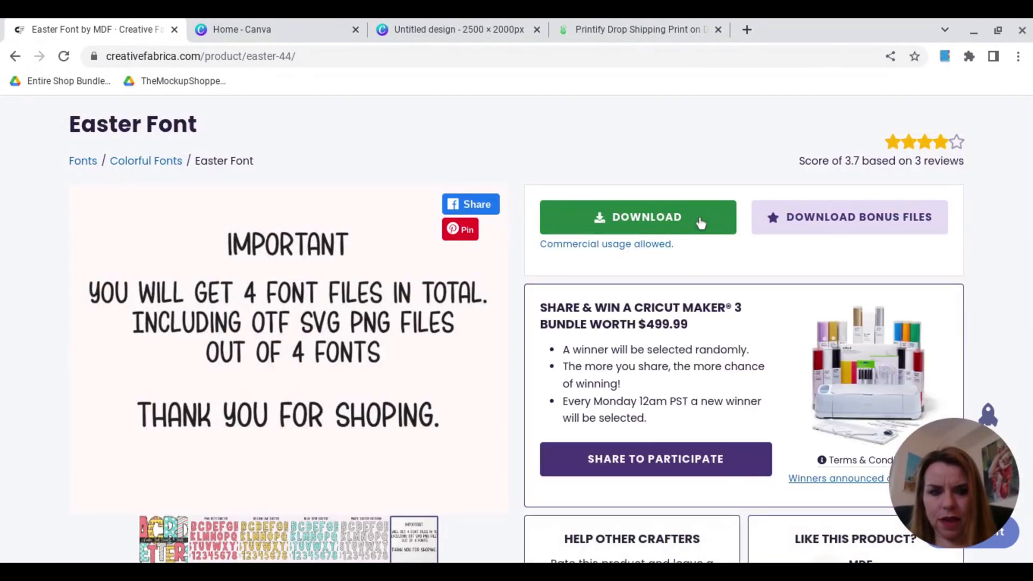
# Switch to Canva and create a new custom-size design of 2500 × 2000 px
pyautogui.click(290, 31)
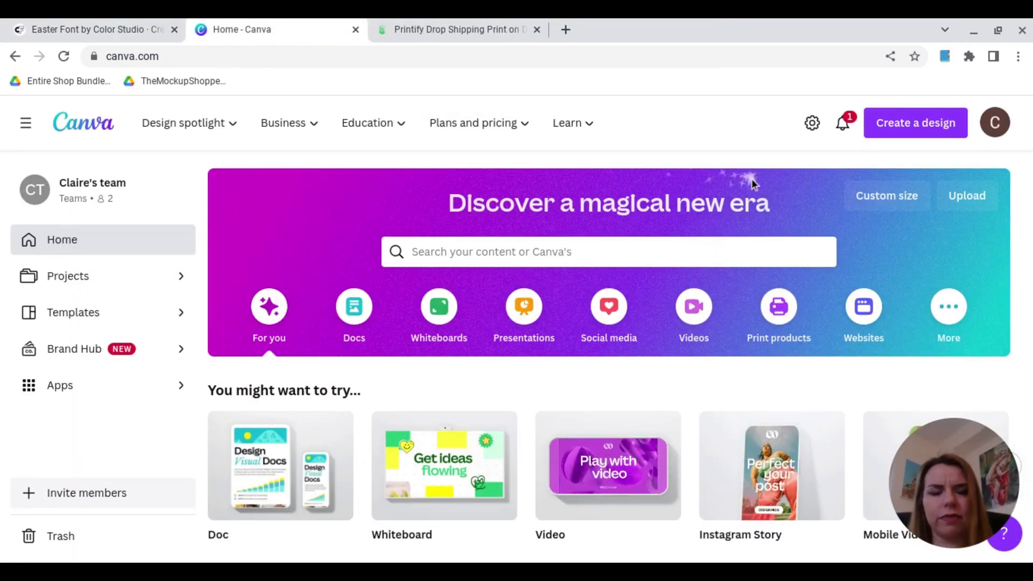
pyautogui.click(917, 130)
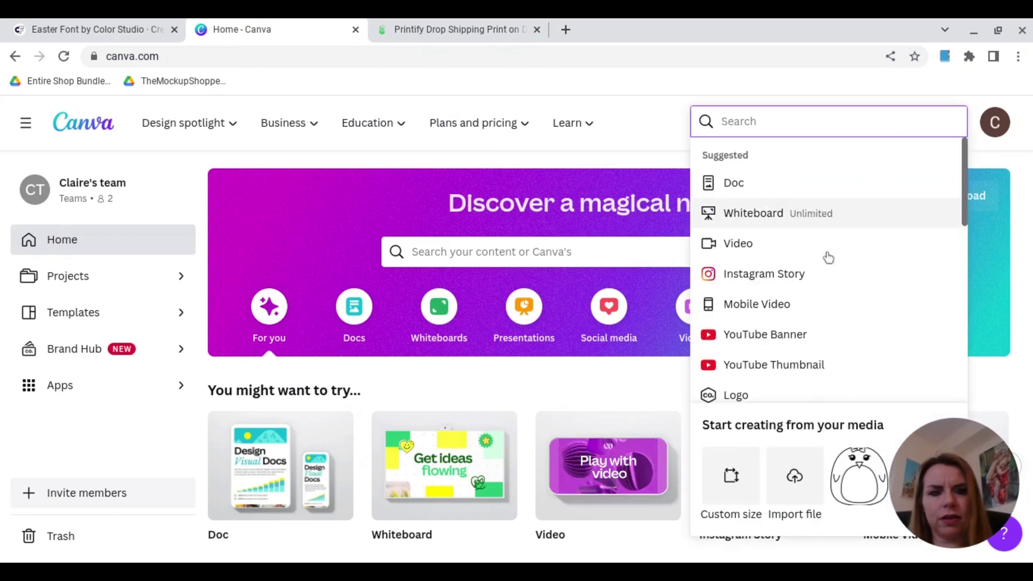
pyautogui.click(731, 476)
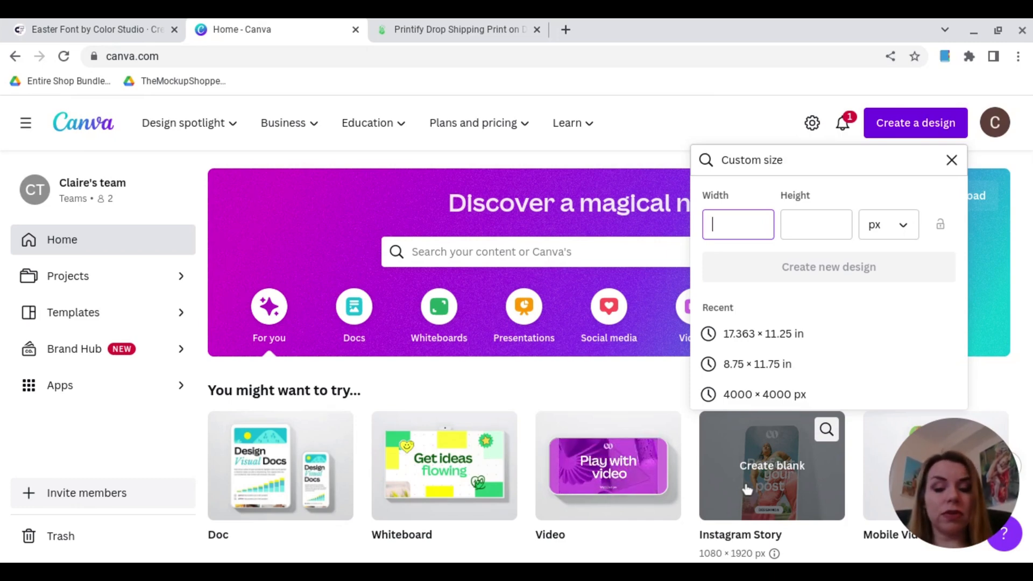
pyautogui.write('2500')
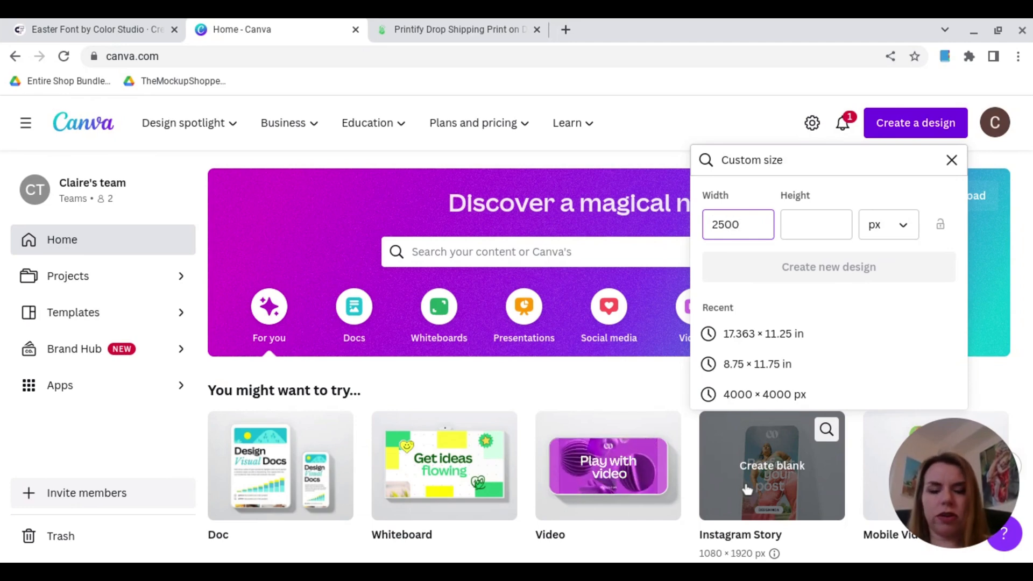
pyautogui.press('Tab')
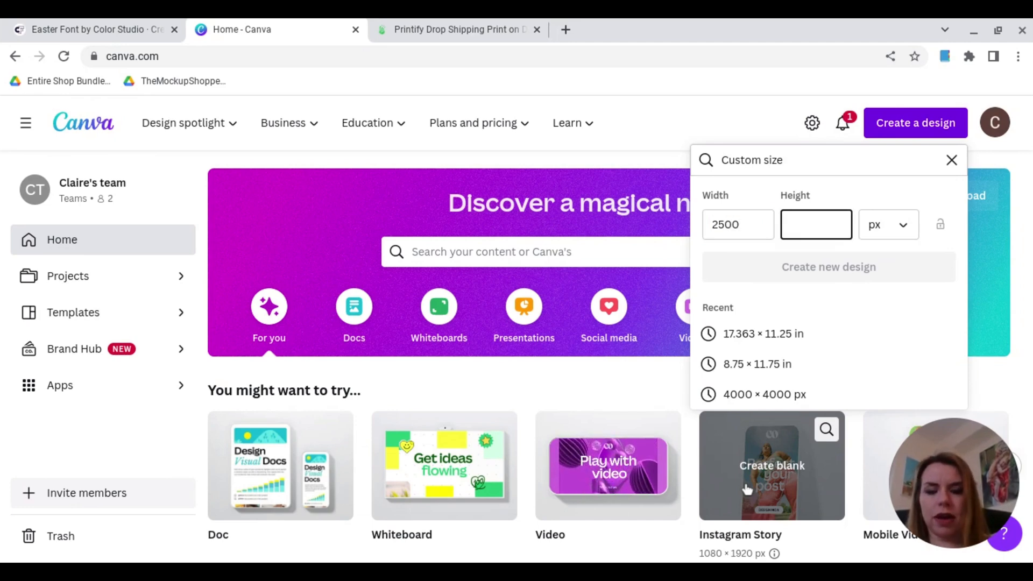
pyautogui.write('200')
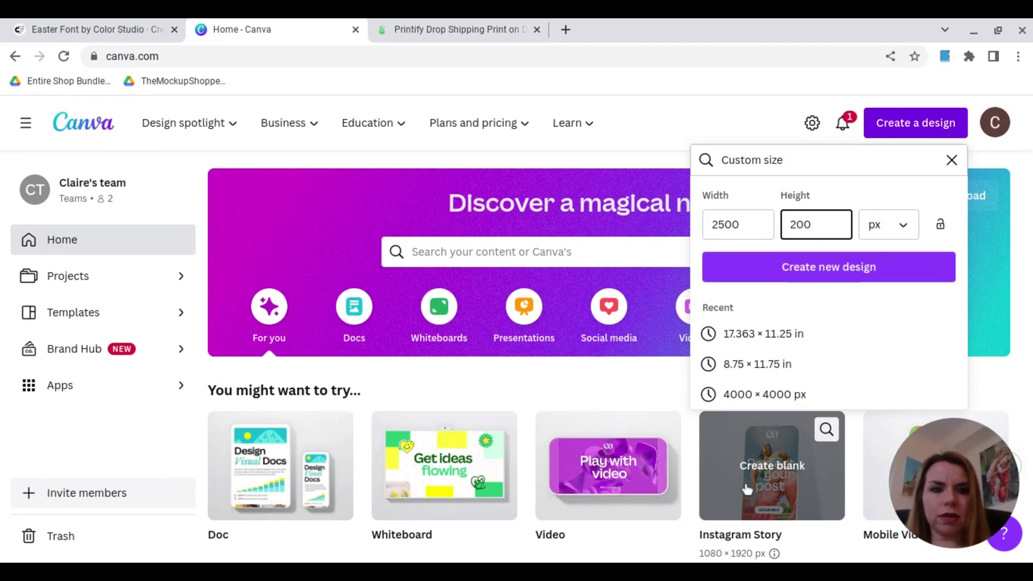
pyautogui.write('0')
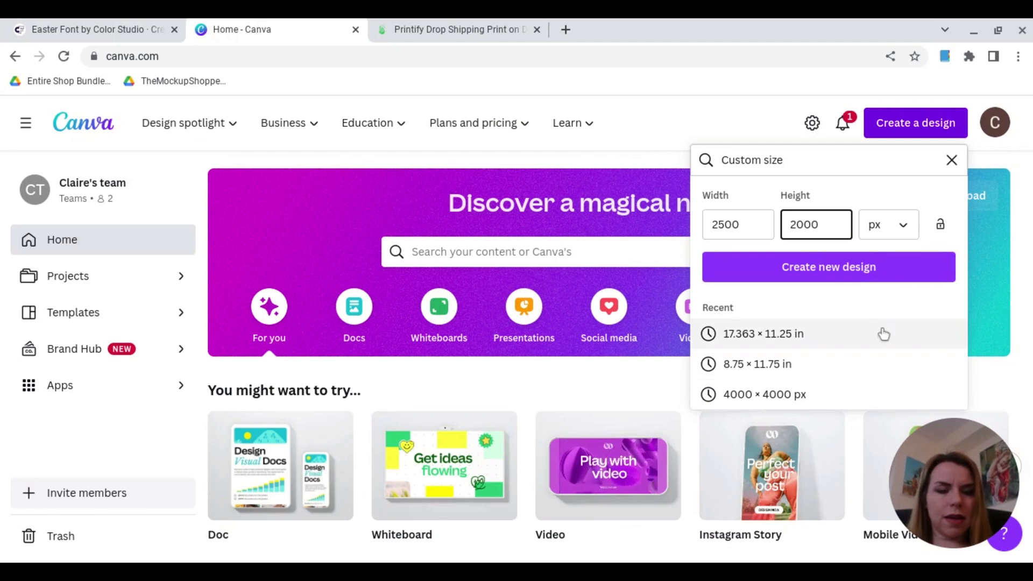
pyautogui.click(862, 278)
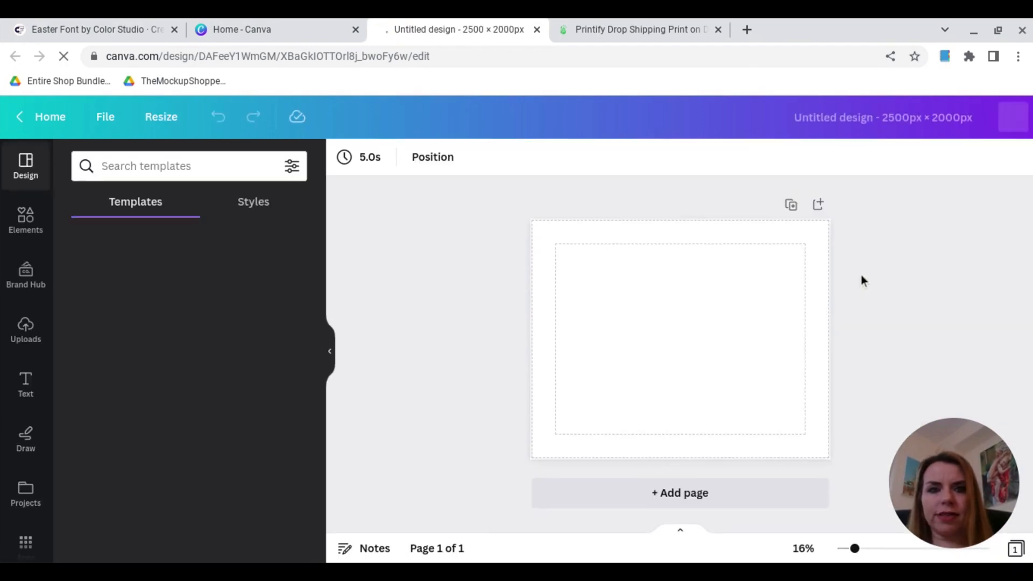
# Upload the Easter font's patterned letter and number images and look through the uploaded sets
pyautogui.moveTo(806, 562); pyautogui.dragTo(577, 487)
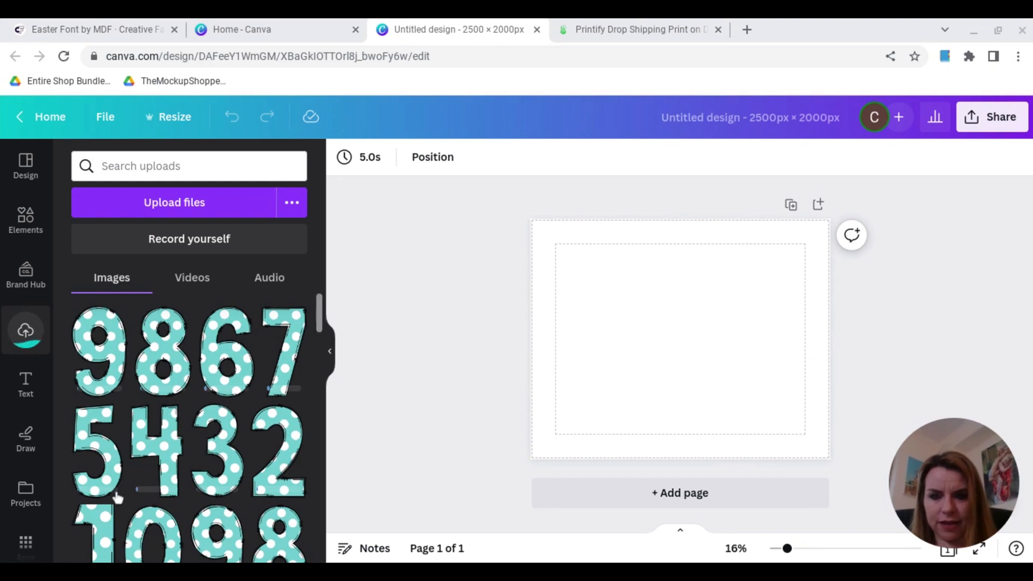
pyautogui.scroll(-10, 176, 413)
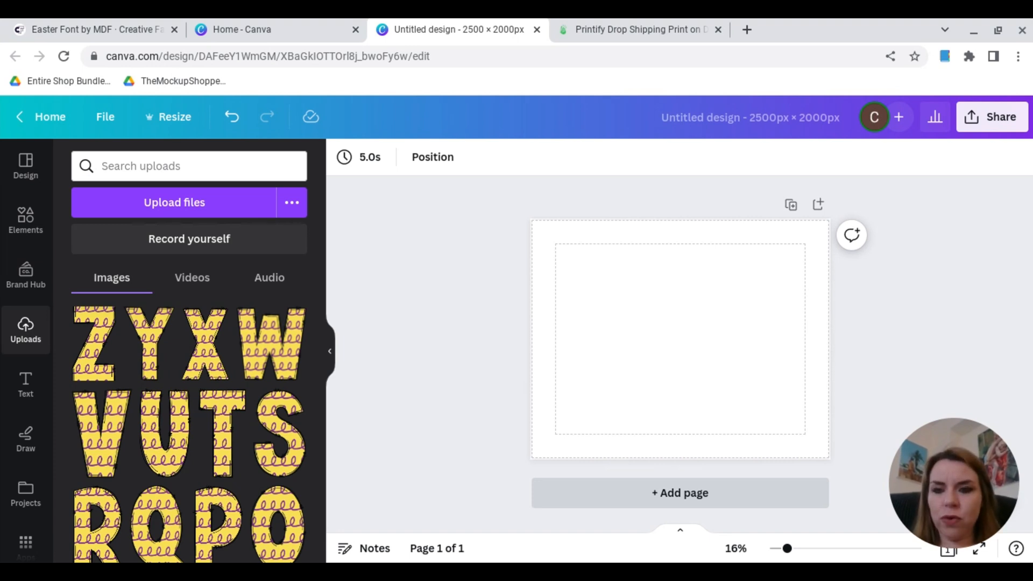
pyautogui.scroll(-3, 115, 409)
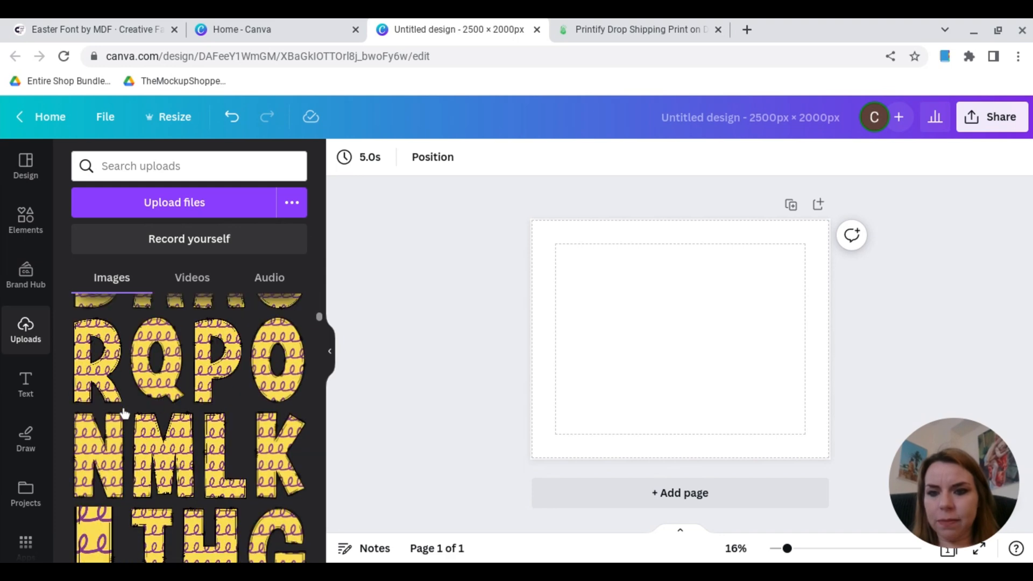
pyautogui.scroll(-10, 123, 414)
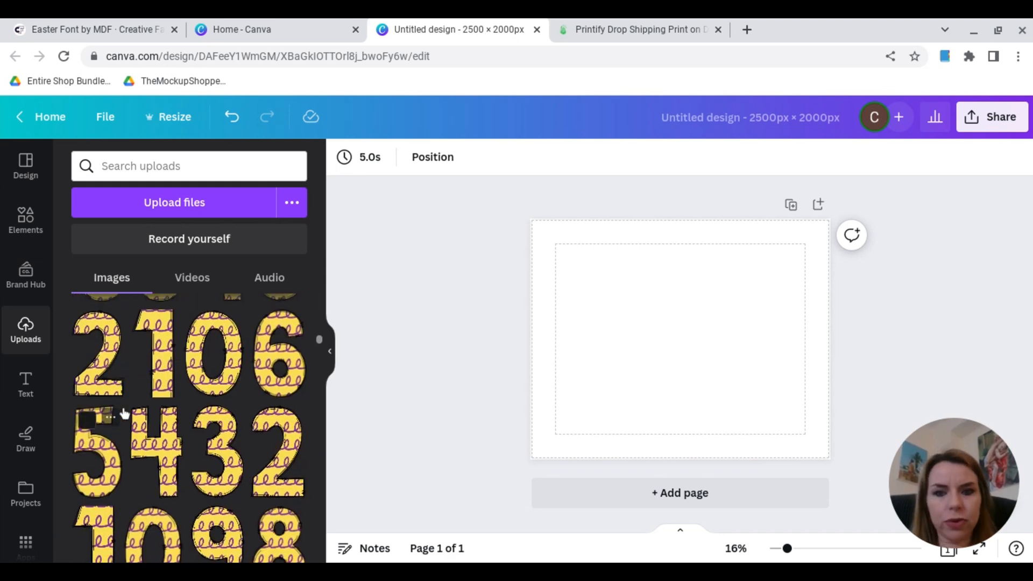
pyautogui.scroll(-10, 124, 414)
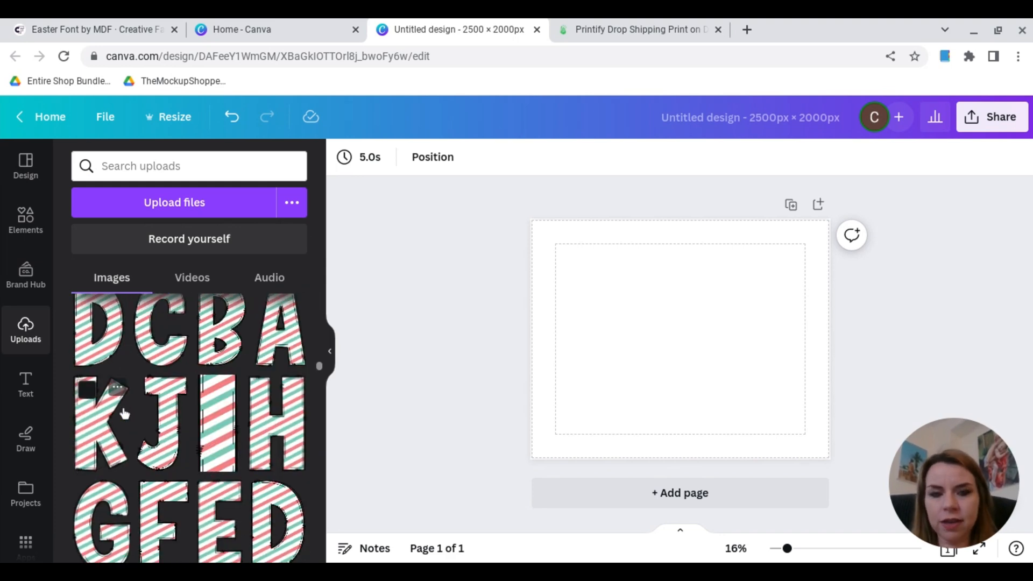
pyautogui.scroll(15, 124, 414)
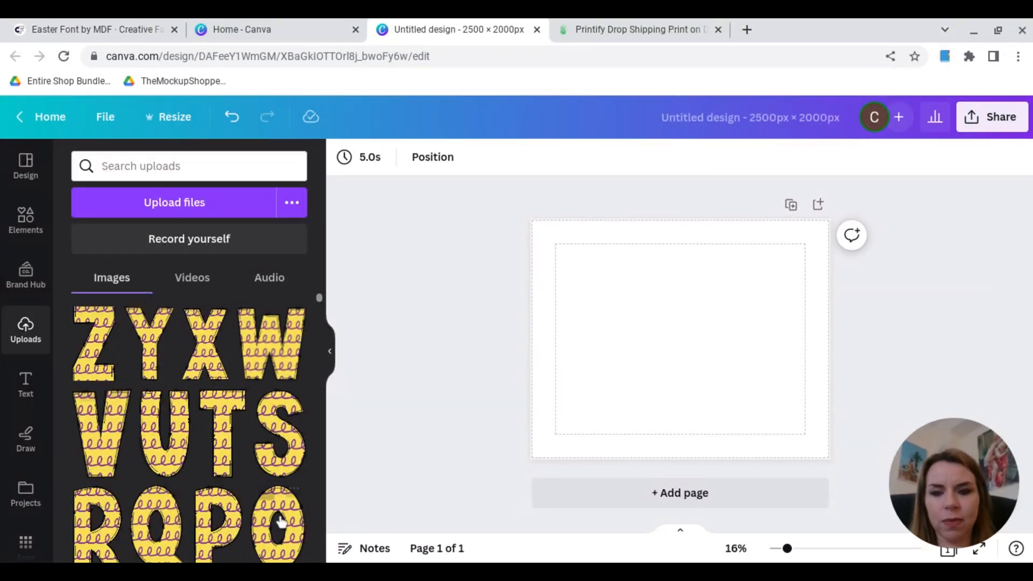
# Place the pink dotted letters O and I from the uploaded images on the page
pyautogui.click(265, 501)
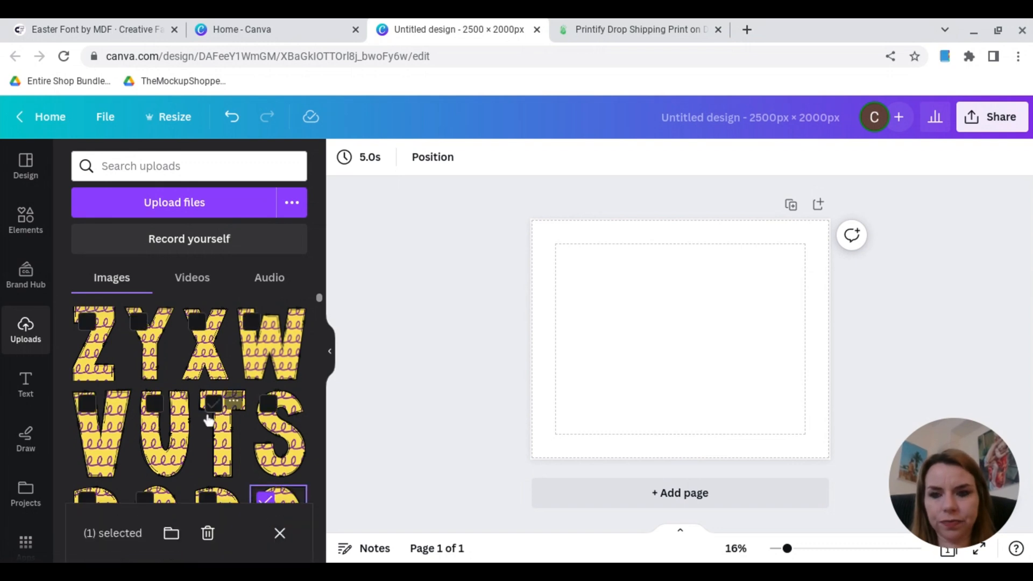
pyautogui.scroll(-5, 215, 418)
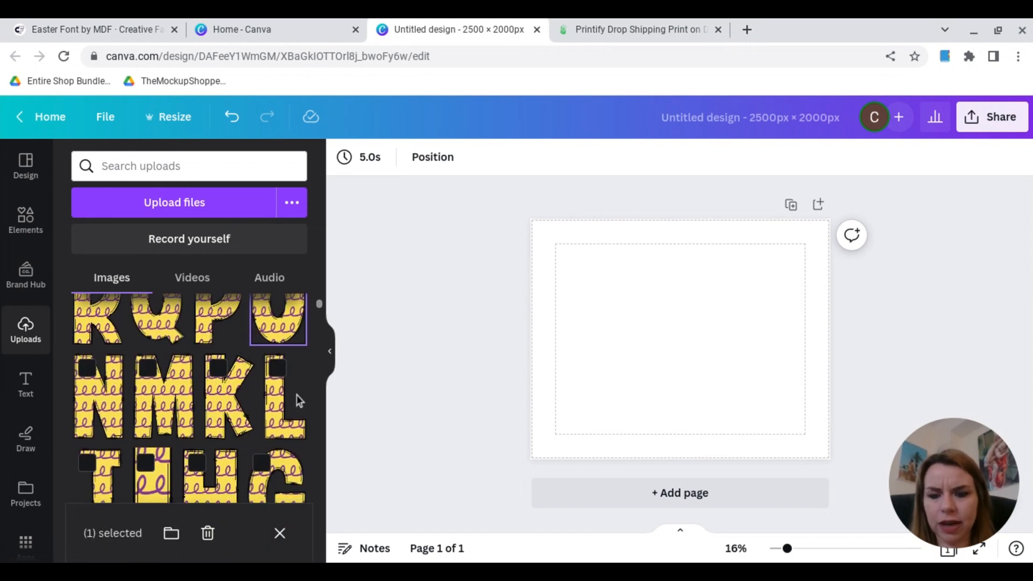
pyautogui.scroll(3, 189, 416)
pyautogui.scroll(-2, 189, 416)
pyautogui.scroll(-10, 189, 415)
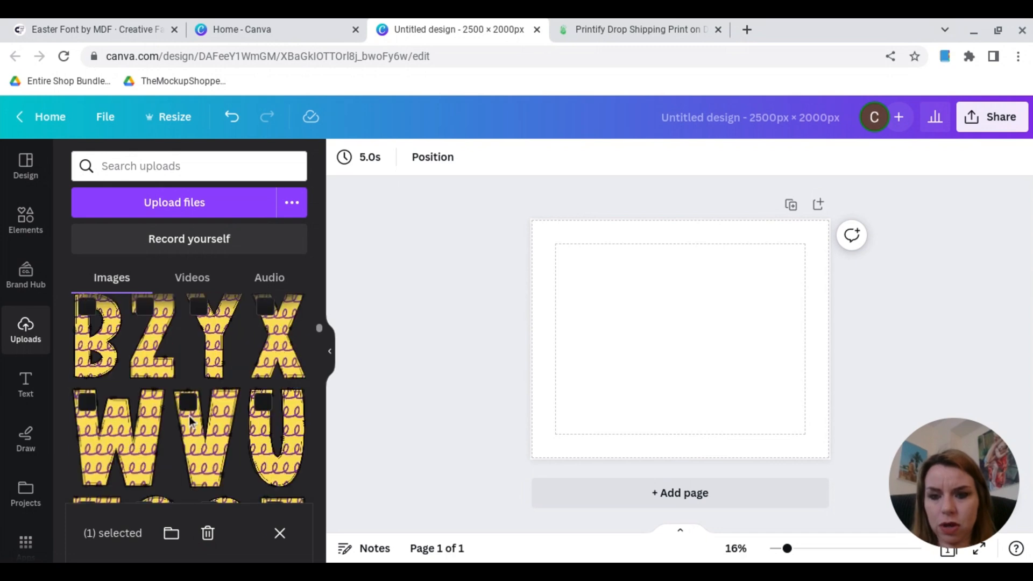
pyautogui.scroll(8, 189, 416)
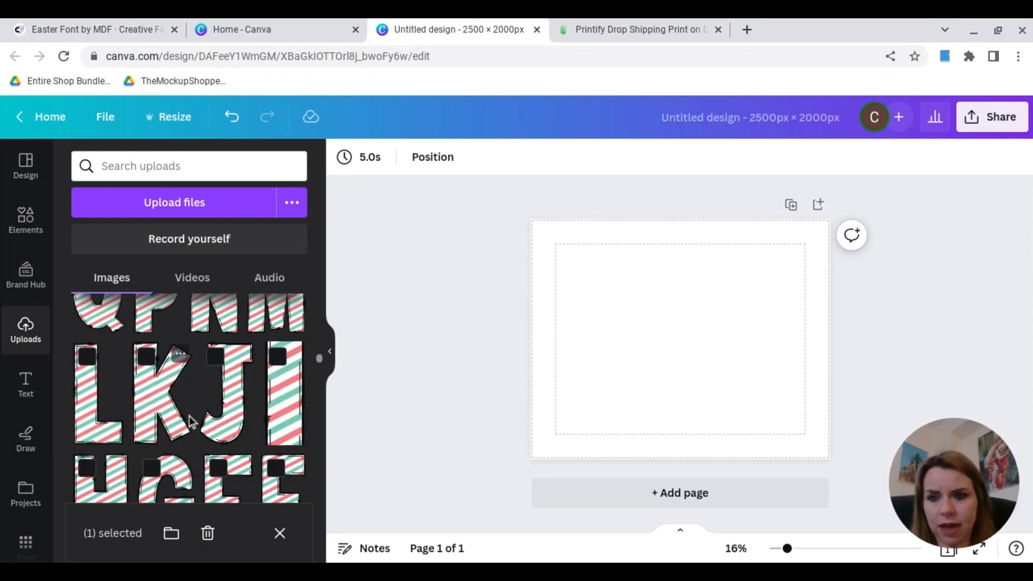
pyautogui.scroll(-10, 189, 415)
pyautogui.click(98, 340)
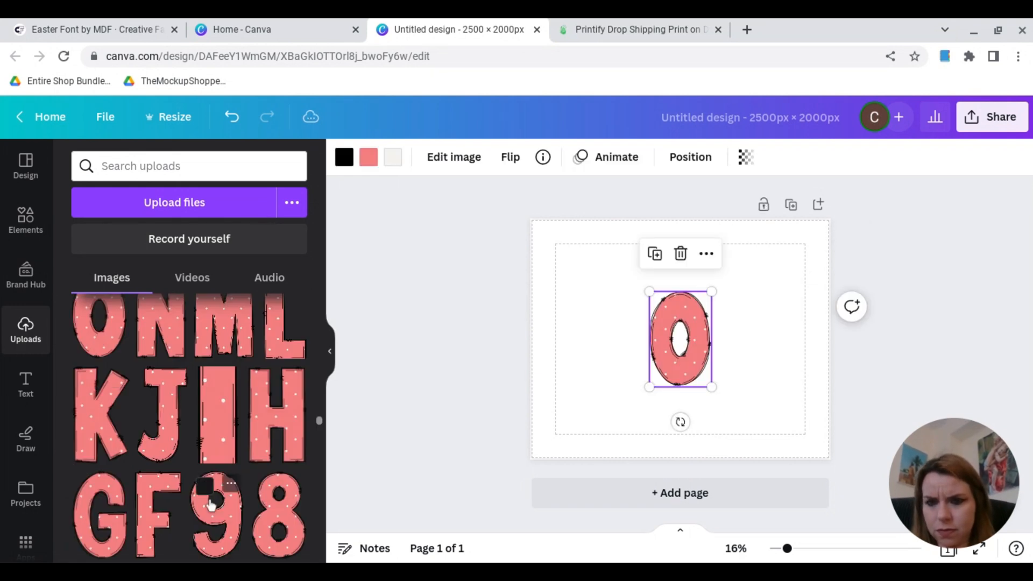
pyautogui.scroll(1, 210, 505)
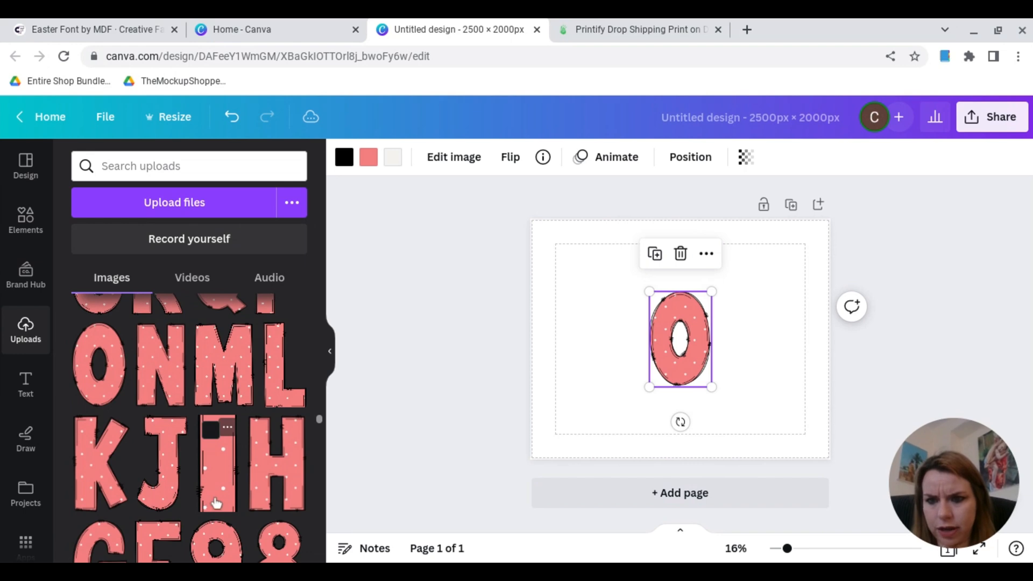
pyautogui.click(215, 503)
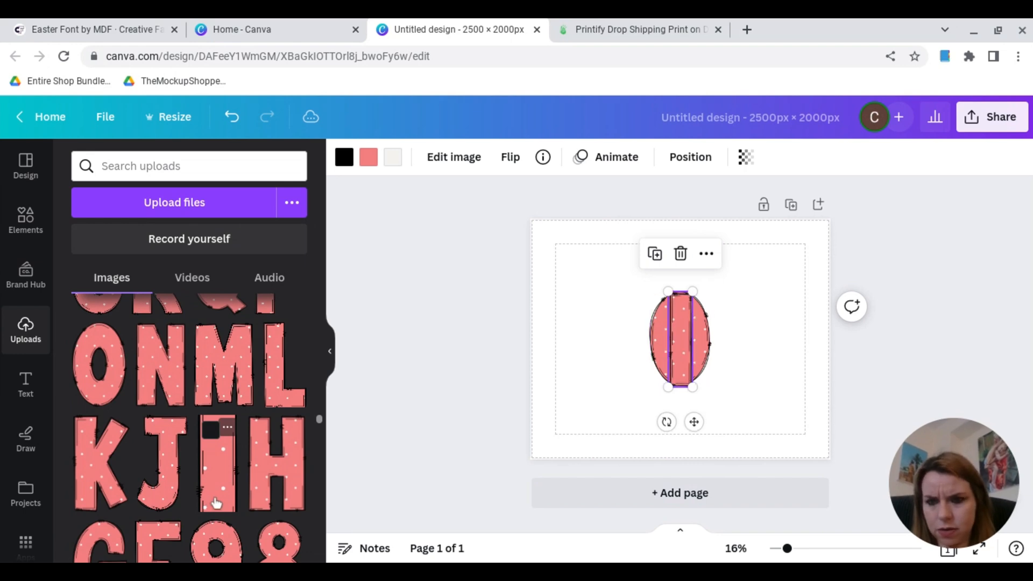
# Add the striped letter V and the yellow patterned letter A from the uploads to the page
pyautogui.scroll(-10, 215, 503)
pyautogui.scroll(2, 215, 503)
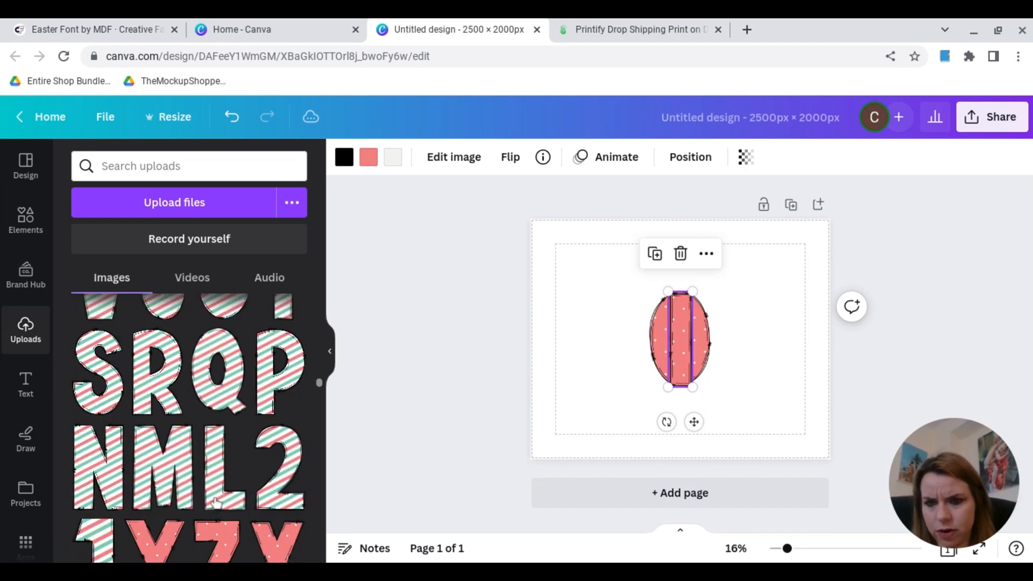
pyautogui.scroll(2, 215, 503)
pyautogui.click(88, 387)
pyautogui.scroll(-10, 92, 420)
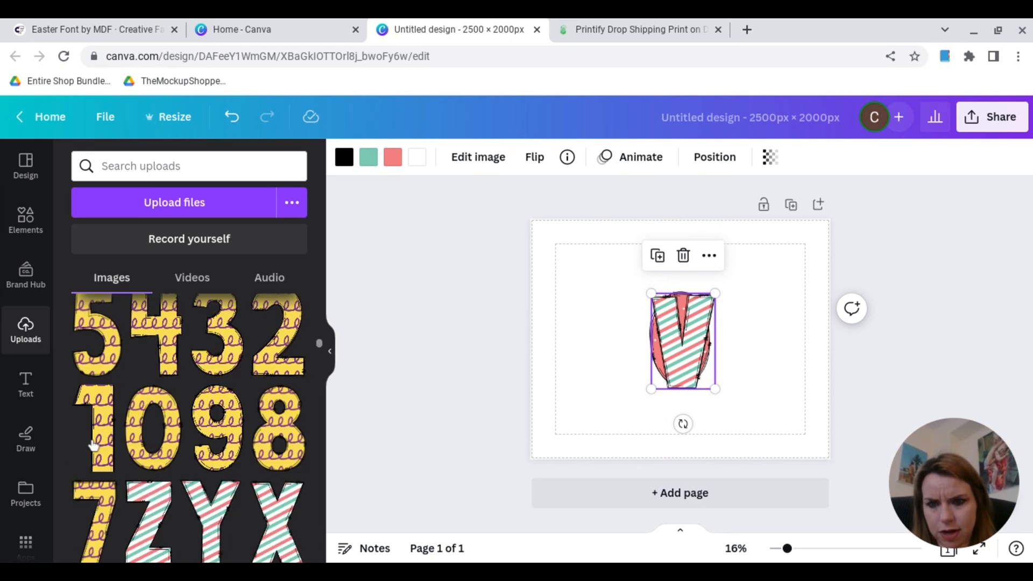
pyautogui.scroll(8, 93, 446)
pyautogui.click(218, 339)
pyautogui.scroll(3, 218, 339)
pyautogui.click(218, 377)
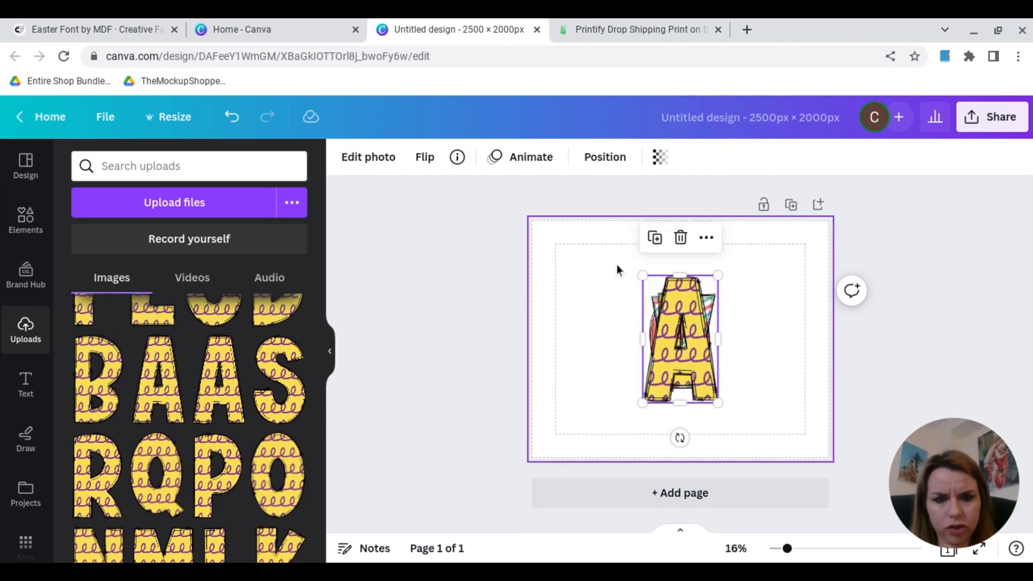
# Scale all the stacked letters down together to roughly two thirds of their size
pyautogui.moveTo(629, 271); pyautogui.dragTo(728, 418)
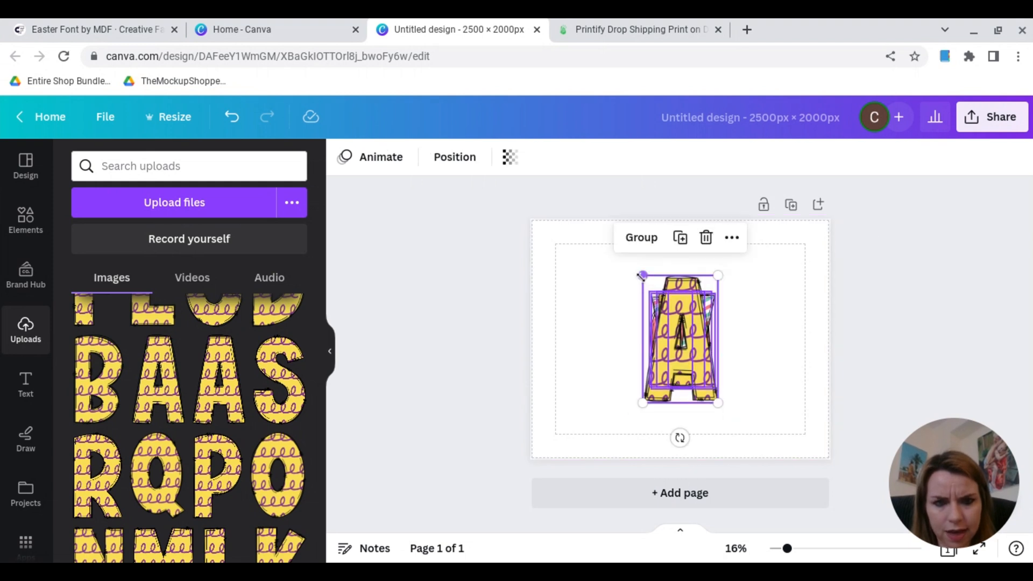
pyautogui.moveTo(643, 275); pyautogui.dragTo(673, 323)
pyautogui.click(805, 350)
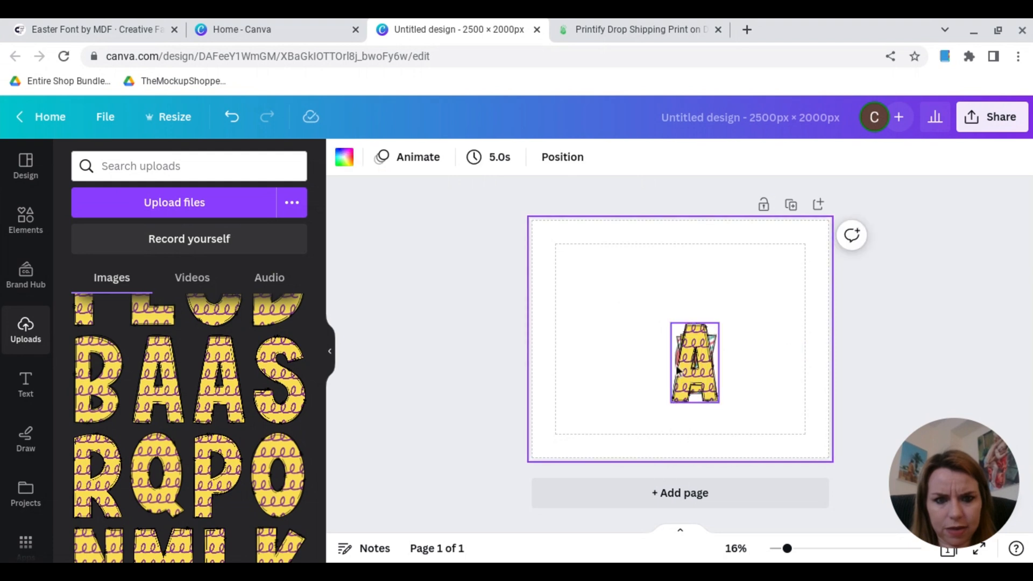
# Arrange the letters in a row as pink O, yellow L, pink I, striped V and yellow A, matching the A's height to the others
pyautogui.moveTo(689, 371); pyautogui.dragTo(753, 347)
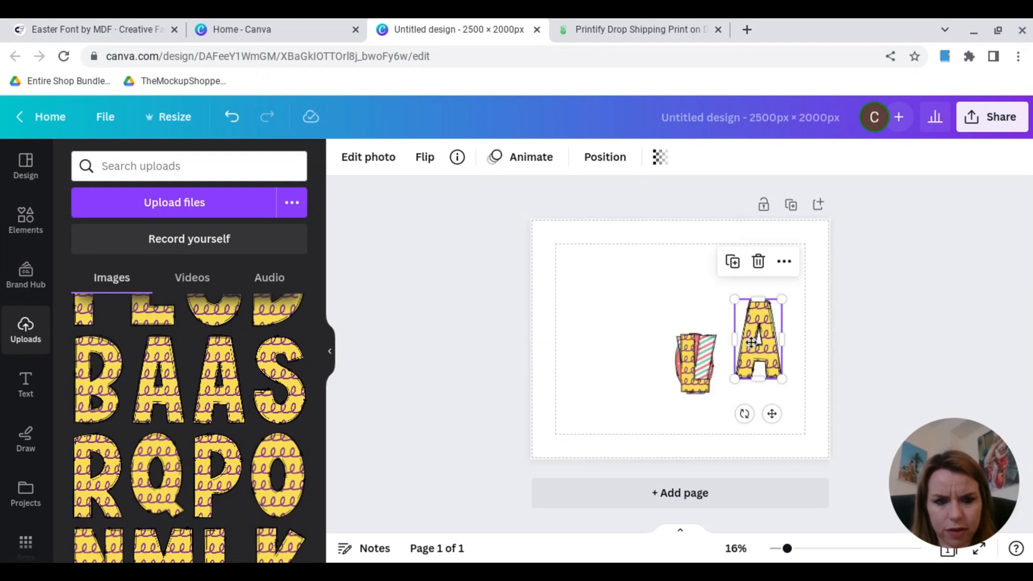
pyautogui.moveTo(688, 366); pyautogui.dragTo(699, 334)
pyautogui.click(485, 377)
pyautogui.scroll(1, 185, 431)
pyautogui.moveTo(690, 371); pyautogui.dragTo(652, 350)
pyautogui.moveTo(690, 347)
pyautogui.mouseDown()
pyautogui.moveTo(673, 352)
pyautogui.moveTo(704, 339)
pyautogui.mouseUp()
pyautogui.click(747, 312)
pyautogui.moveTo(736, 299); pyautogui.dragTo(748, 320)
pyautogui.moveTo(764, 347); pyautogui.dragTo(760, 310)
pyautogui.click(775, 346)
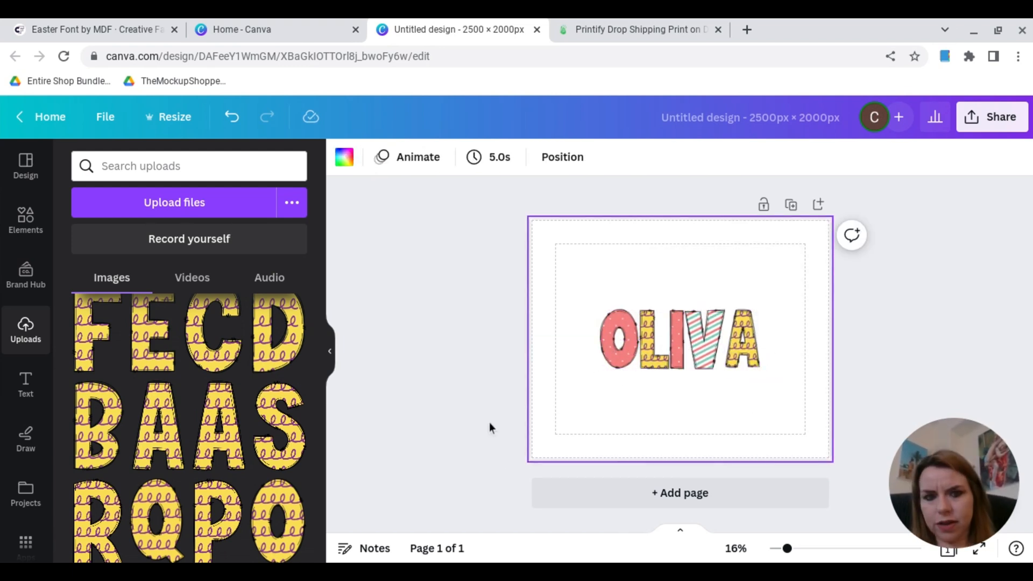
# Undo the last move of the yellow A and delete the striped V from the row
pyautogui.hotkey('ctrl', 'z')
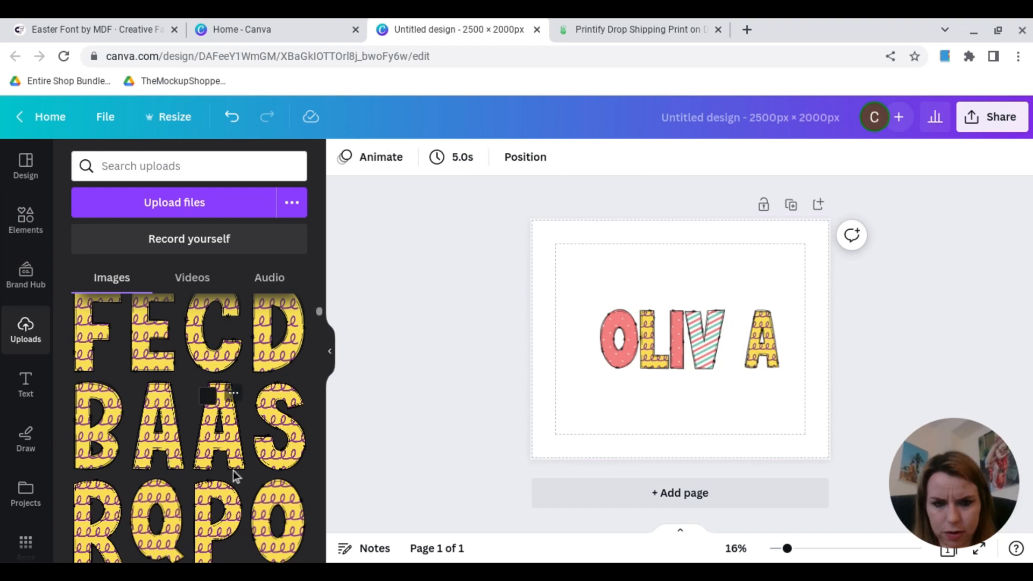
pyautogui.click(716, 337)
pyautogui.press('Delete')
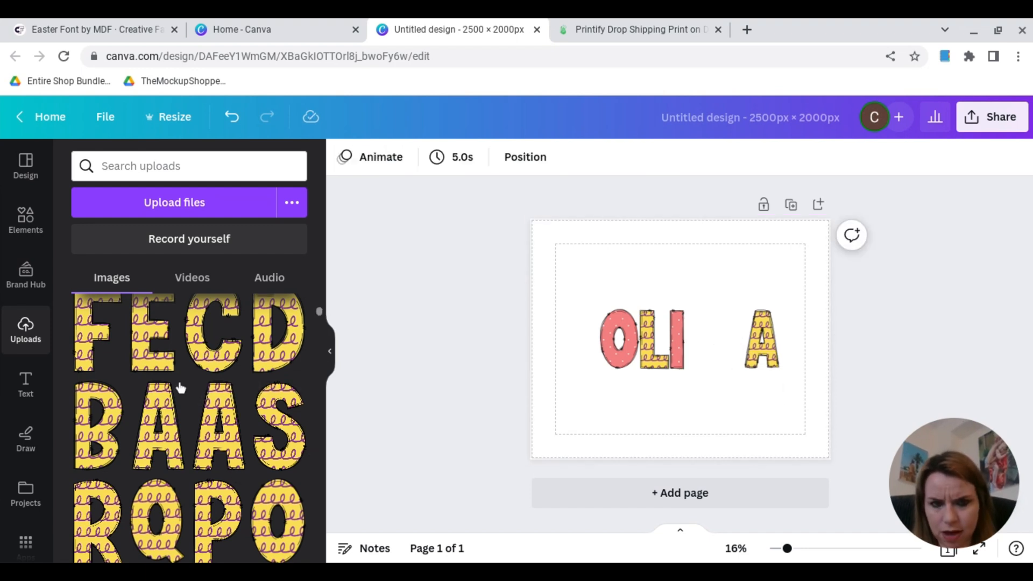
# Add the striped letter I from the uploads, shrink it to the row's height and place it just before the yellow A
pyautogui.scroll(15, 258, 391)
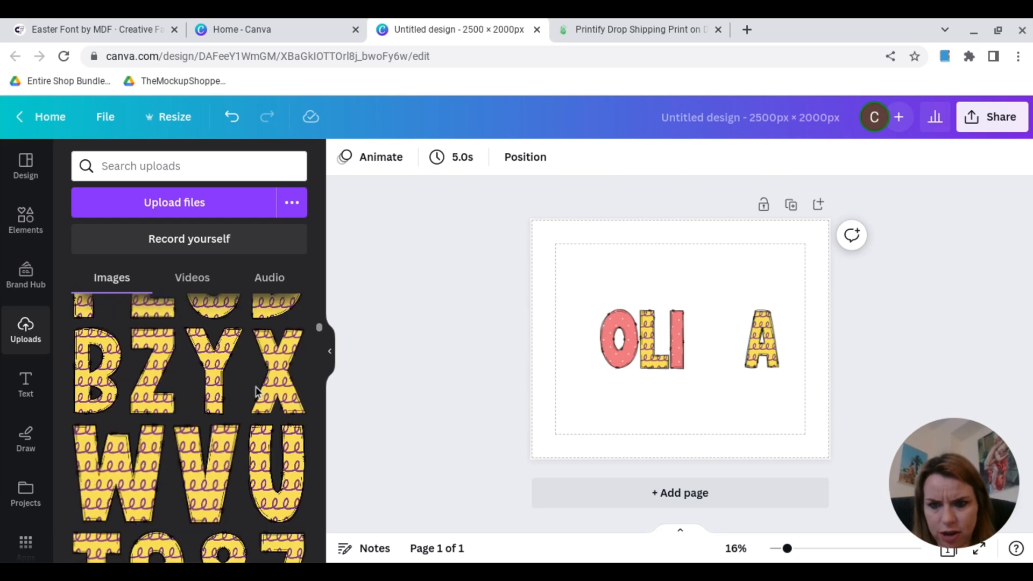
pyautogui.scroll(-10, 257, 391)
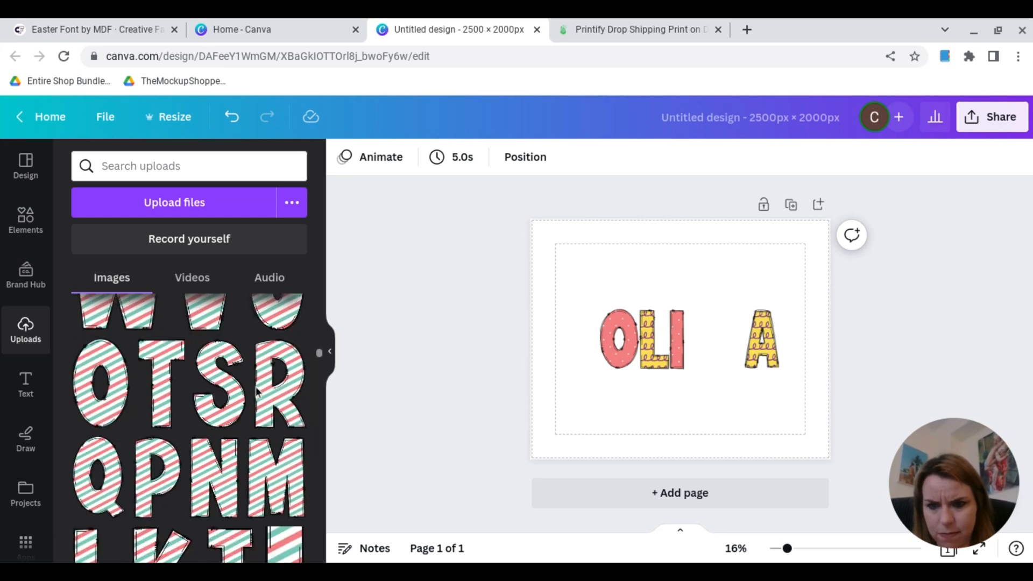
pyautogui.scroll(-3, 257, 391)
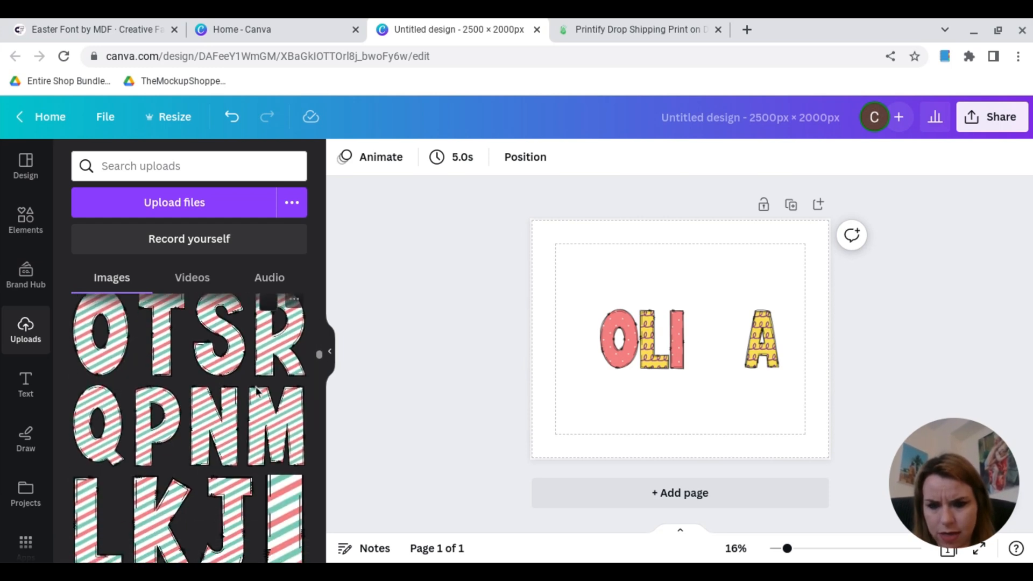
pyautogui.scroll(-5, 257, 392)
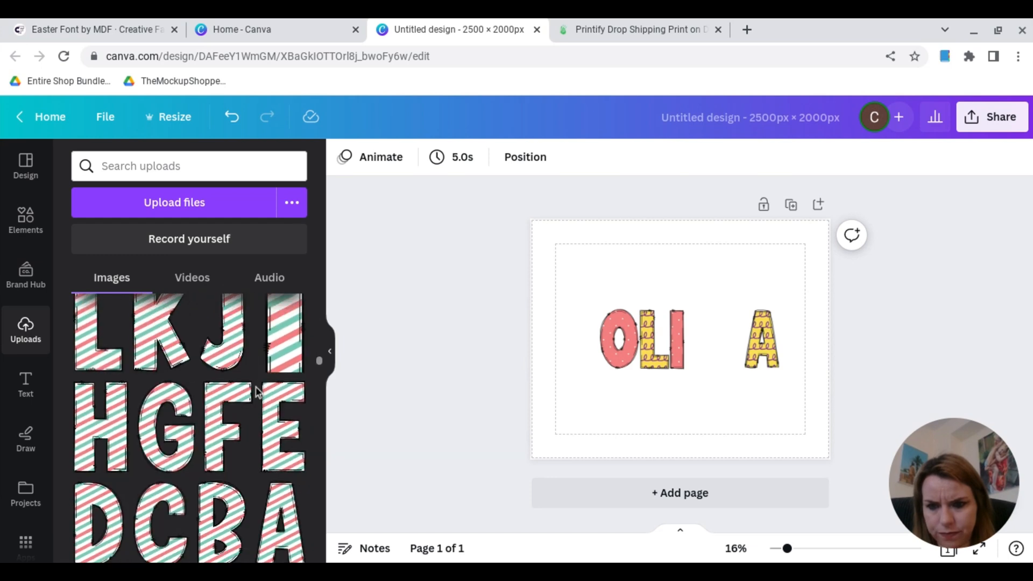
pyautogui.scroll(-1, 257, 392)
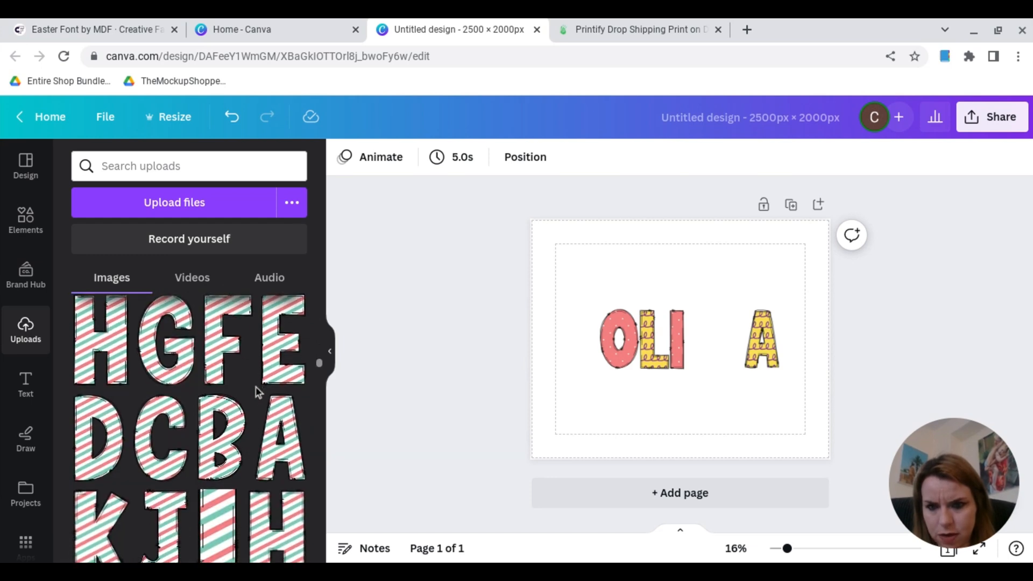
pyautogui.scroll(-1, 258, 391)
pyautogui.click(216, 474)
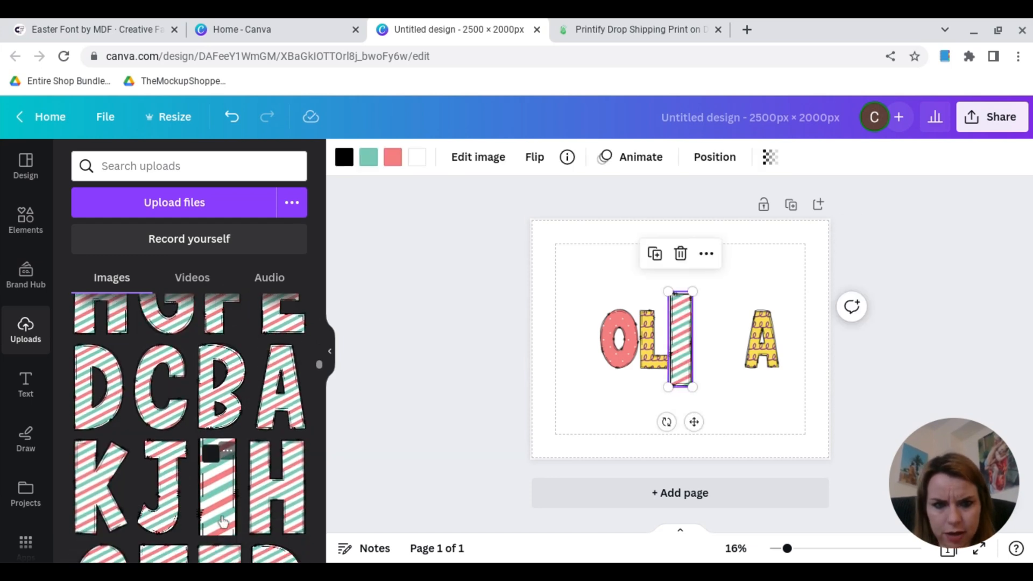
pyautogui.moveTo(688, 367); pyautogui.dragTo(732, 351)
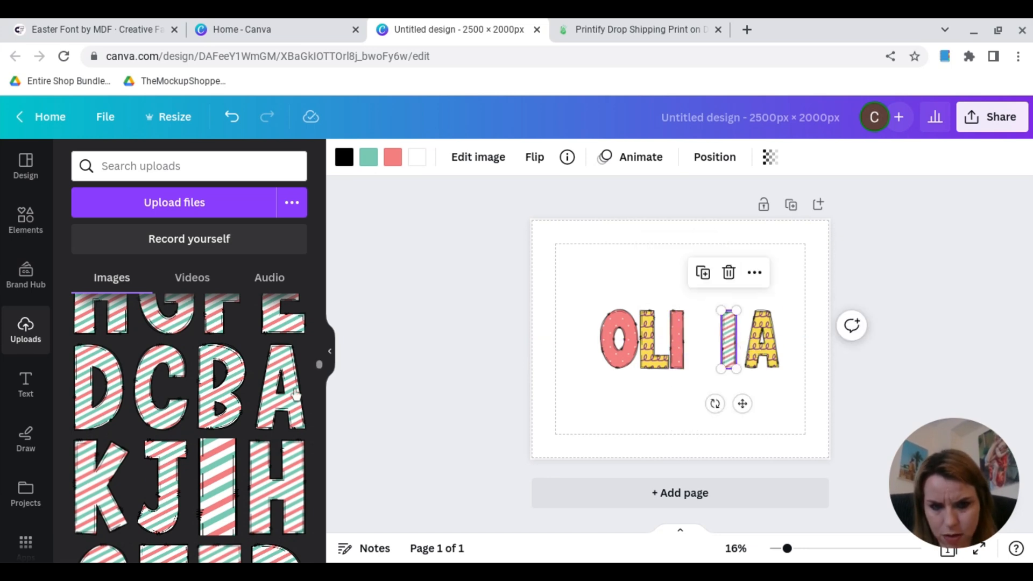
# Add the teal polka-dot letter V from the uploads, sized to the row, between the pink I and the striped I
pyautogui.scroll(-15, 229, 382)
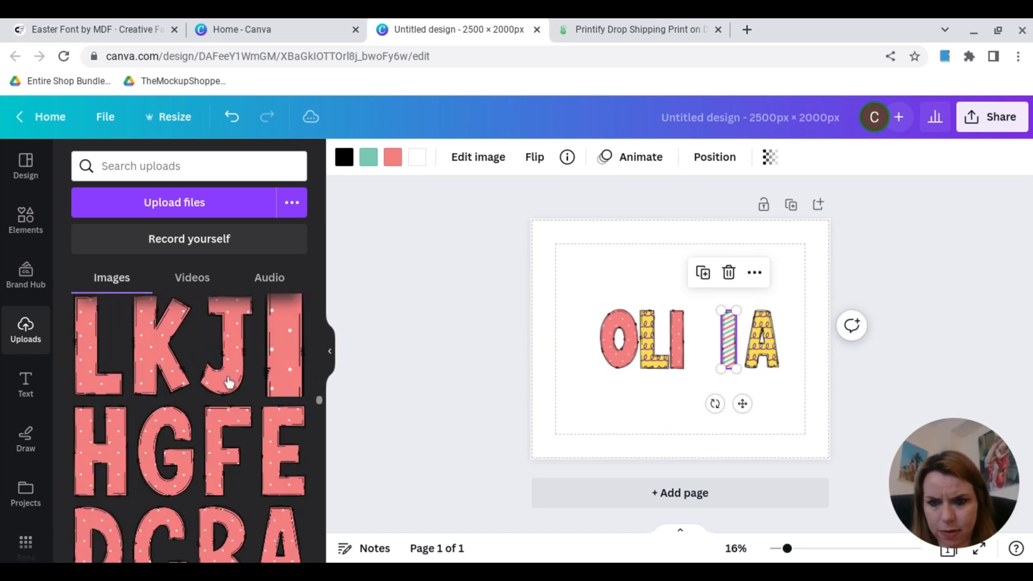
pyautogui.scroll(-15, 229, 383)
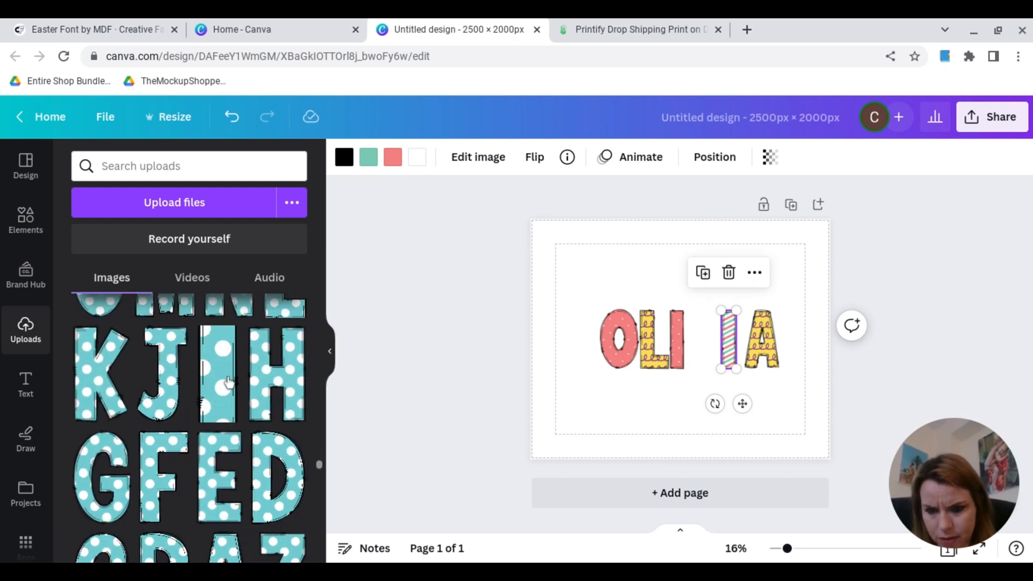
pyautogui.moveTo(105, 412); pyautogui.dragTo(704, 339)
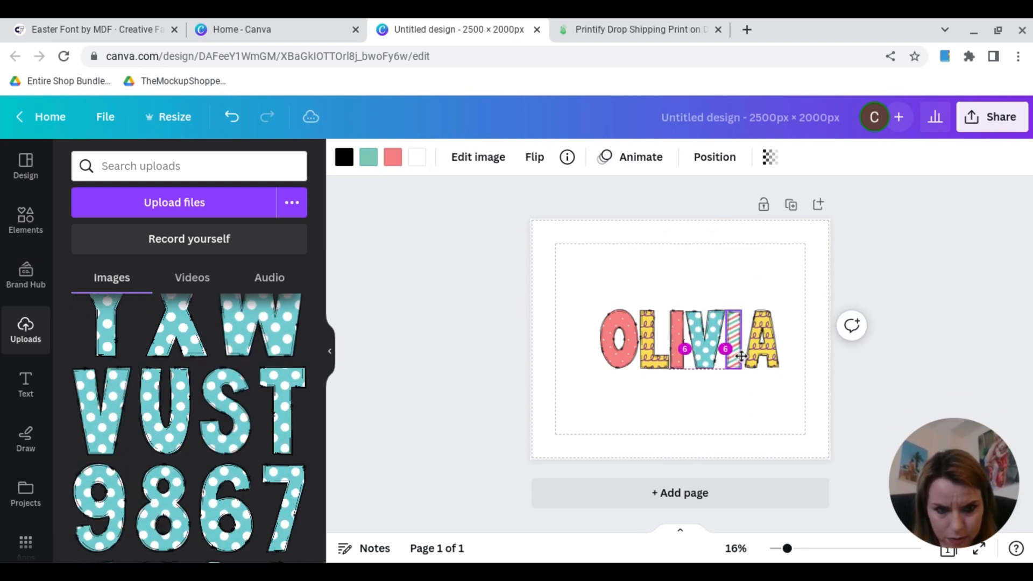
# Select all six letters and space them evenly with Tidy up
pyautogui.click(597, 309)
pyautogui.moveTo(597, 309); pyautogui.dragTo(783, 381)
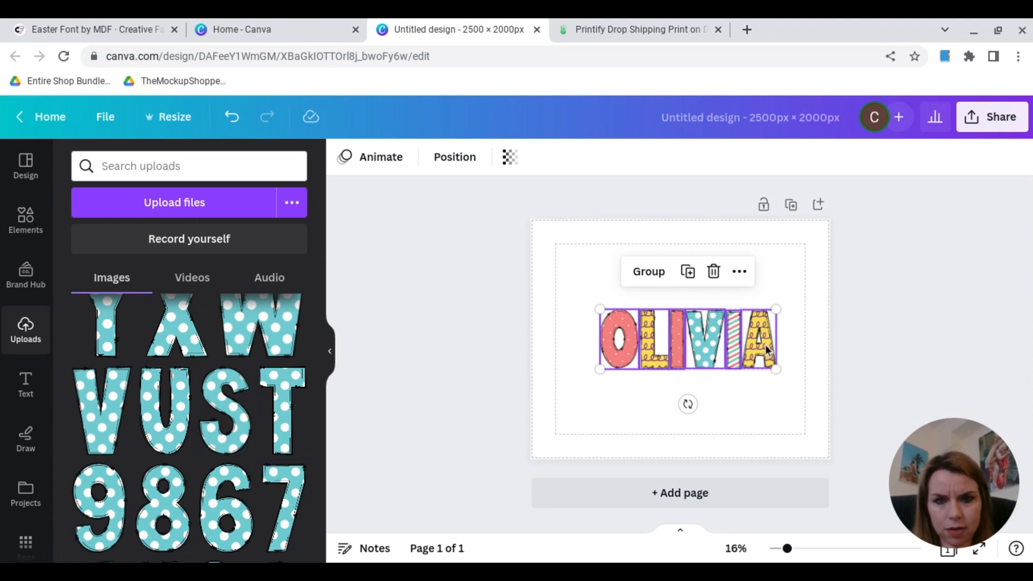
pyautogui.click(473, 164)
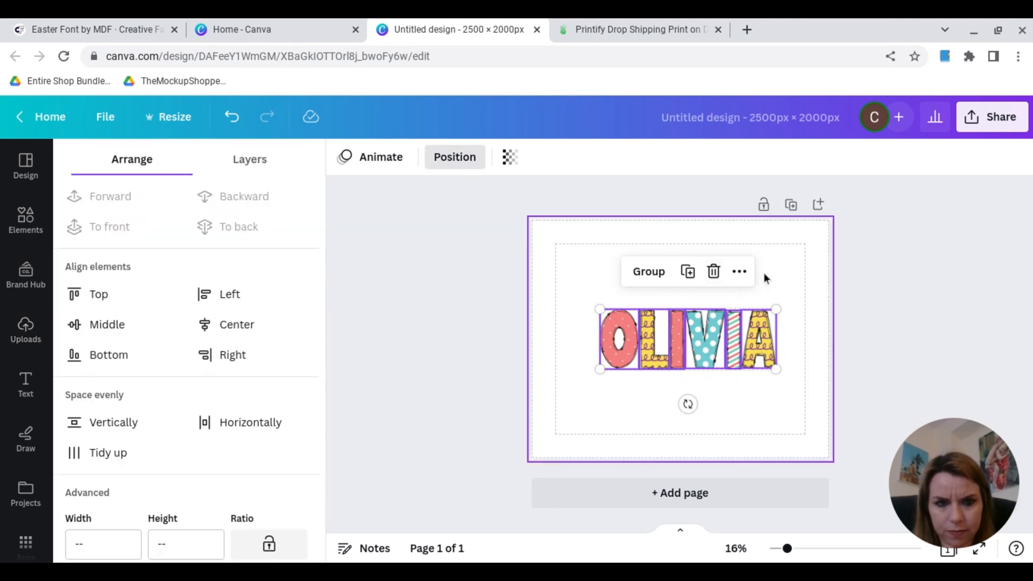
pyautogui.click(742, 275)
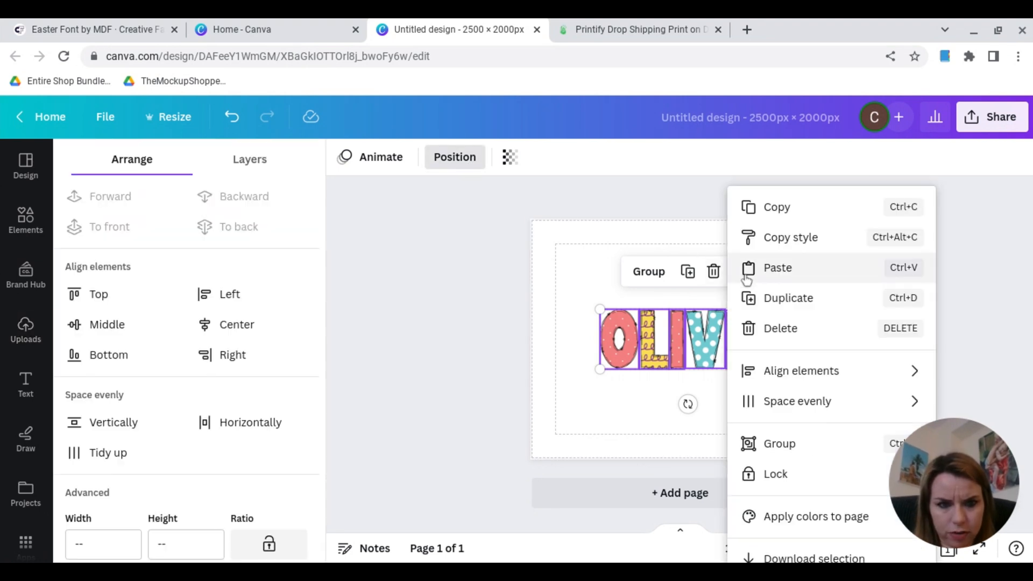
pyautogui.moveTo(807, 407)
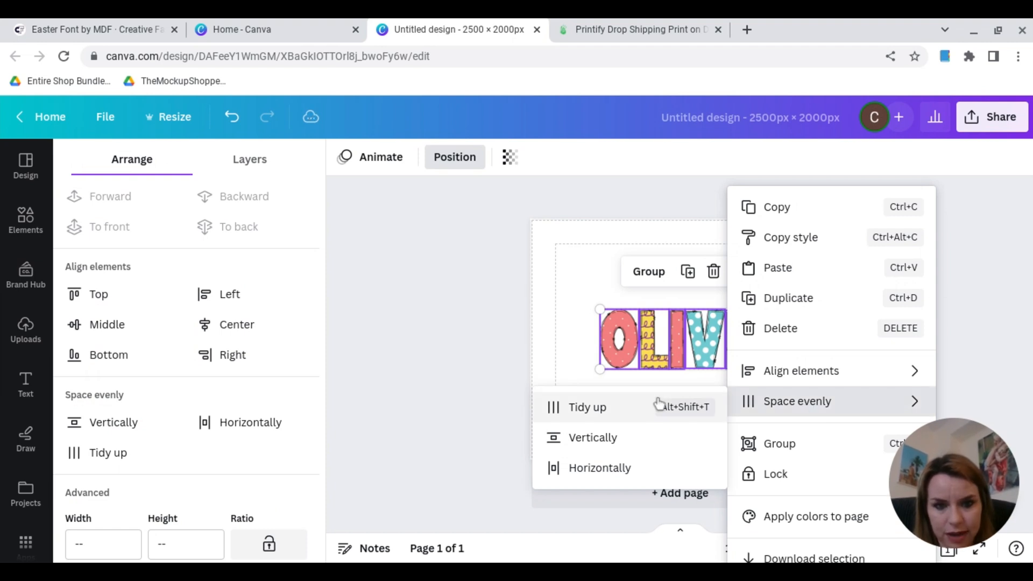
pyautogui.click(641, 409)
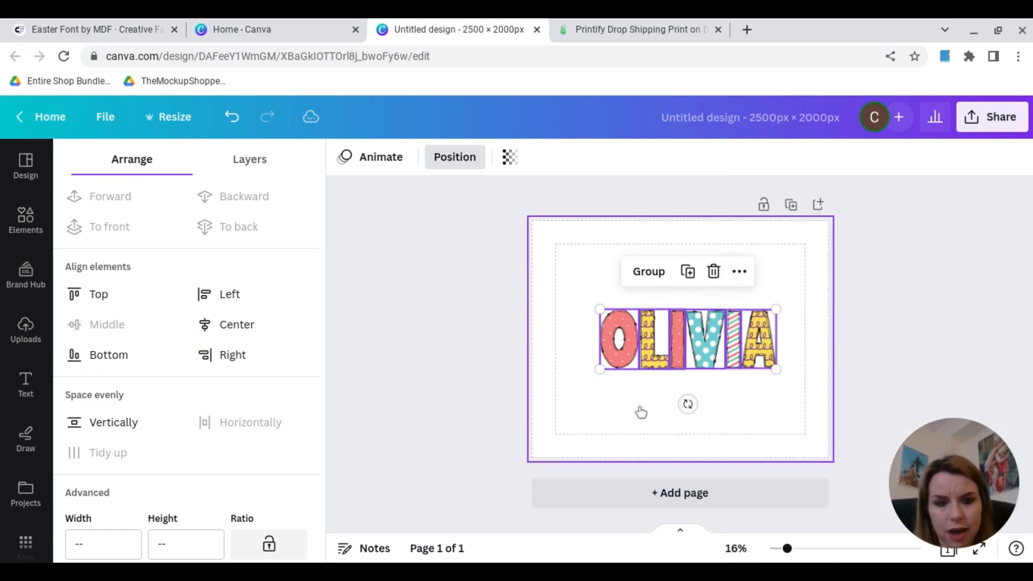
# Move the whole row of letters to the upper part of the page, centred horizontally
pyautogui.click(422, 408)
pyautogui.click(757, 362)
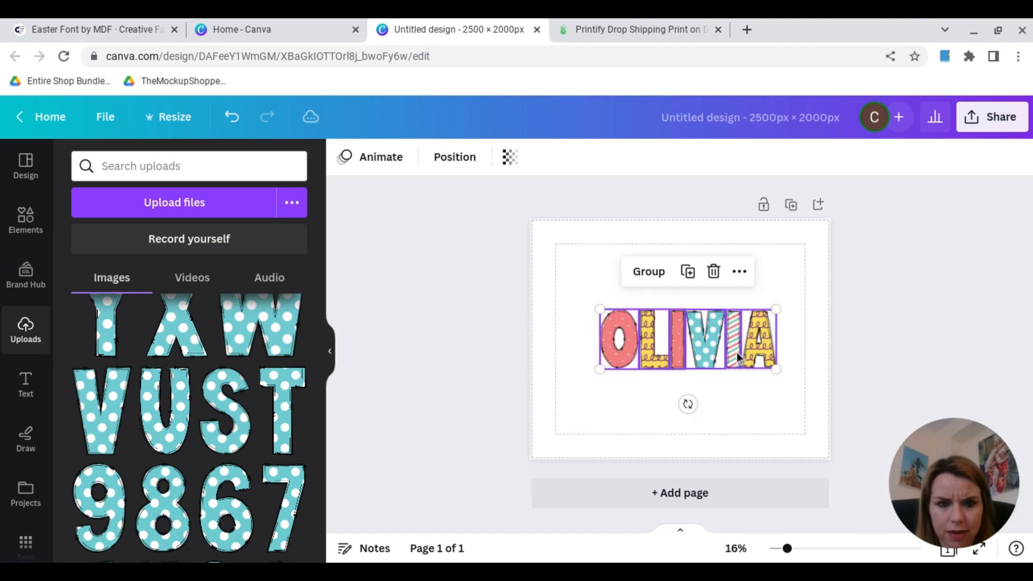
pyautogui.moveTo(738, 358); pyautogui.dragTo(729, 388)
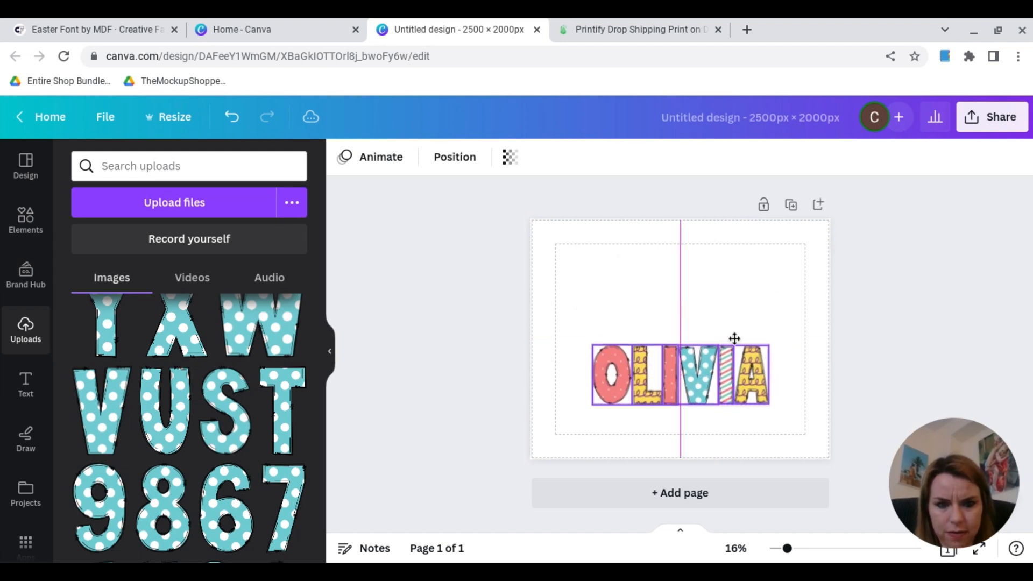
pyautogui.moveTo(735, 339); pyautogui.dragTo(730, 309)
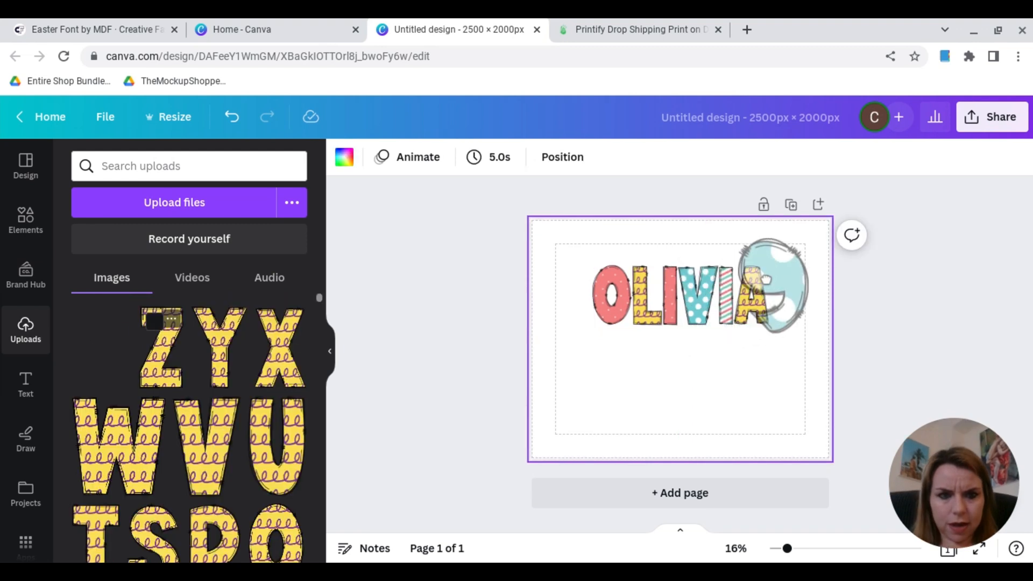
# Shrink the teal polka-dot apostrophe and place it at the upper right of the yellow A
pyautogui.moveTo(761, 282); pyautogui.dragTo(780, 272)
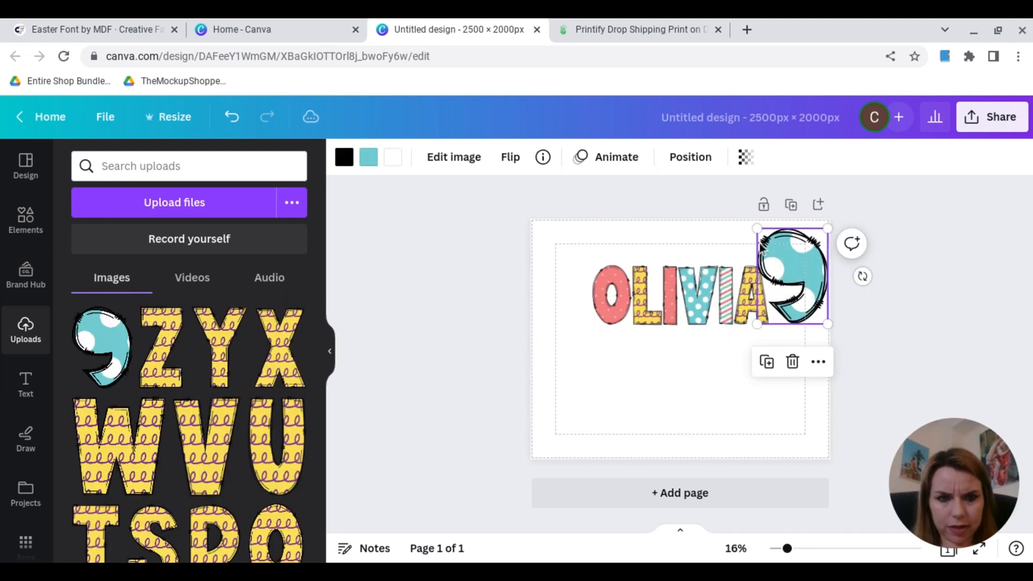
pyautogui.moveTo(757, 226); pyautogui.dragTo(766, 253)
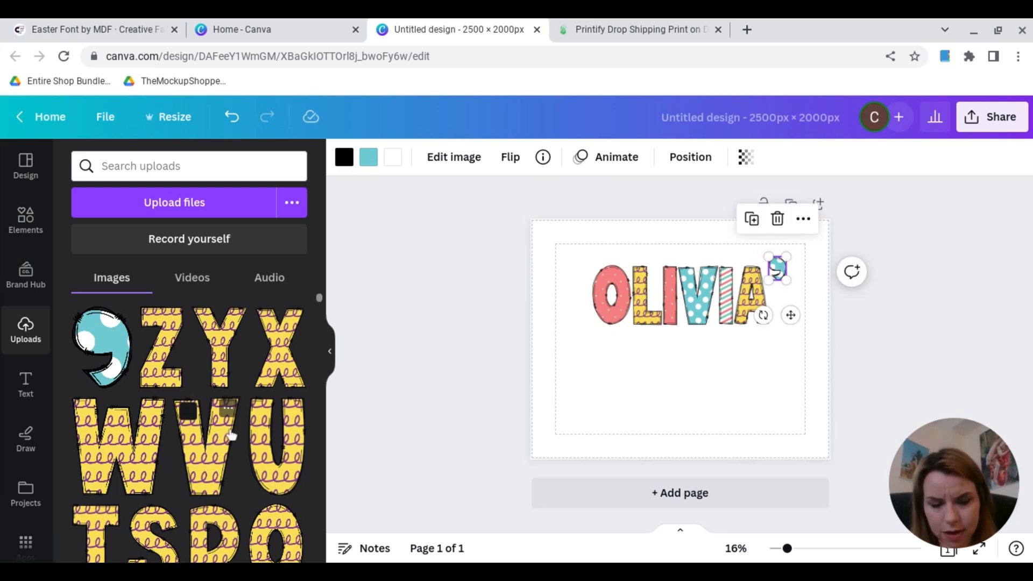
# Add the striped letter S from the uploads, place it after the apostrophe and scale it to the height of the other letters
pyautogui.scroll(-10, 231, 435)
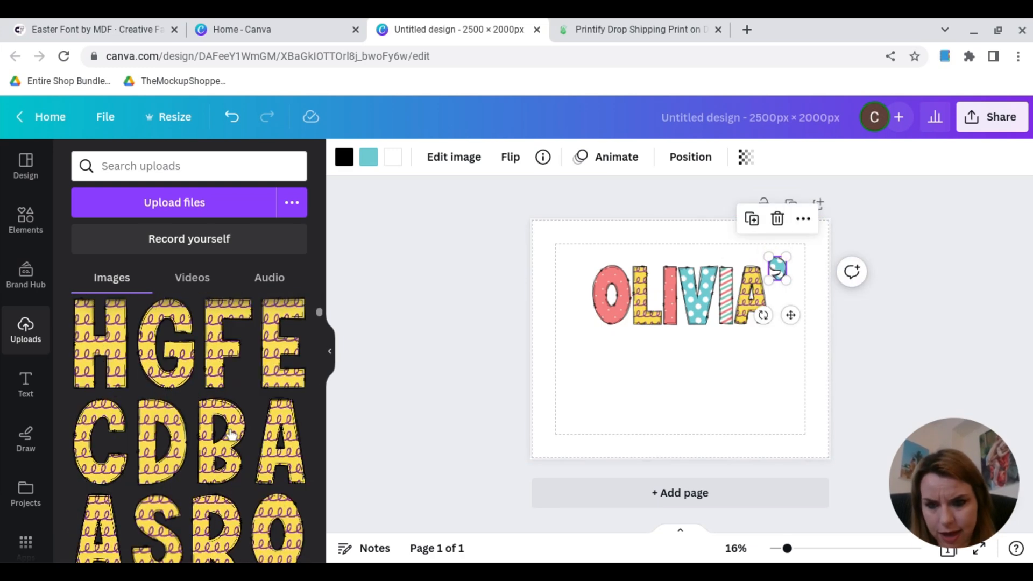
pyautogui.scroll(-15, 232, 435)
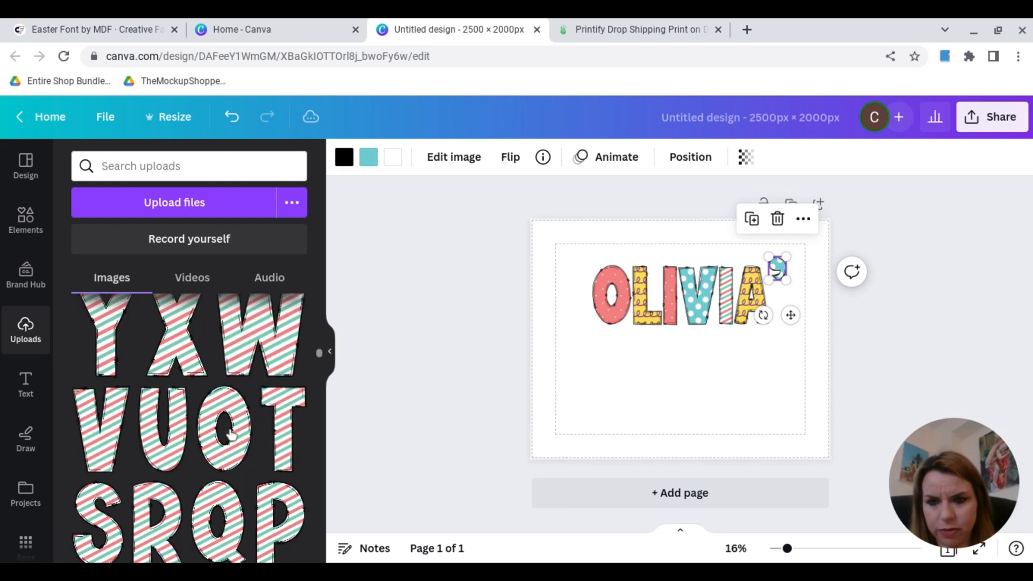
pyautogui.scroll(-2, 231, 434)
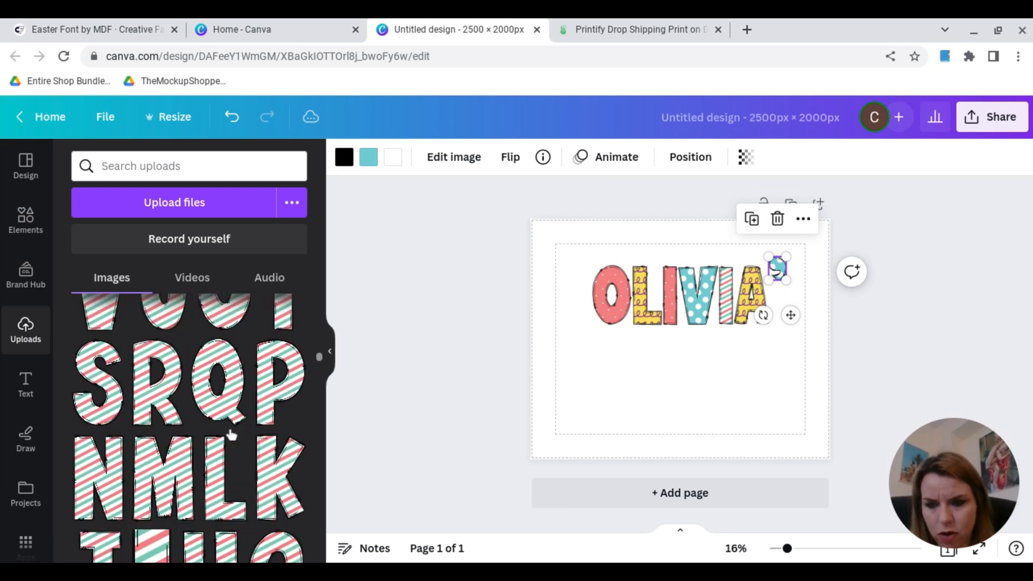
pyautogui.click(129, 410)
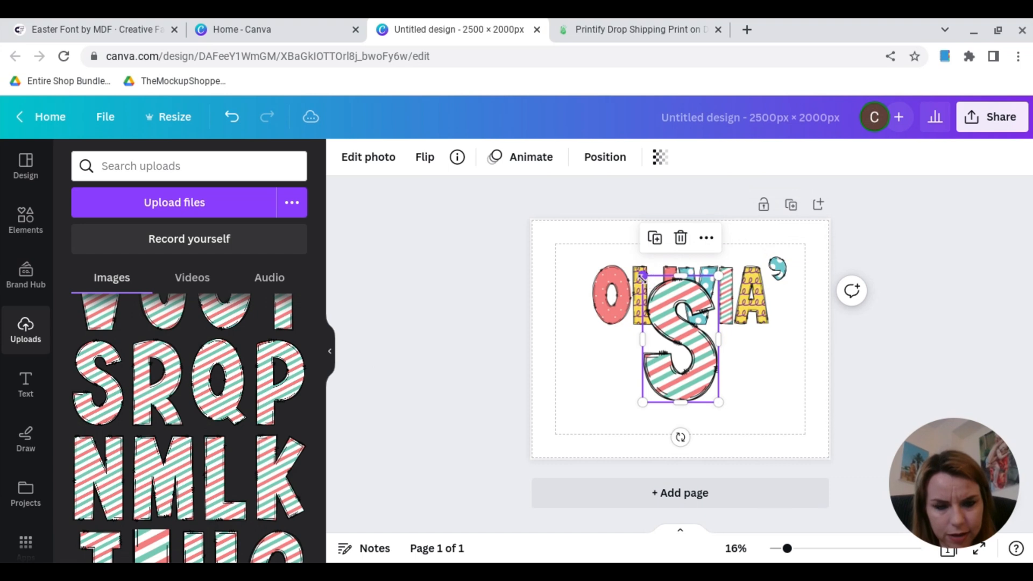
pyautogui.moveTo(642, 276); pyautogui.dragTo(806, 303)
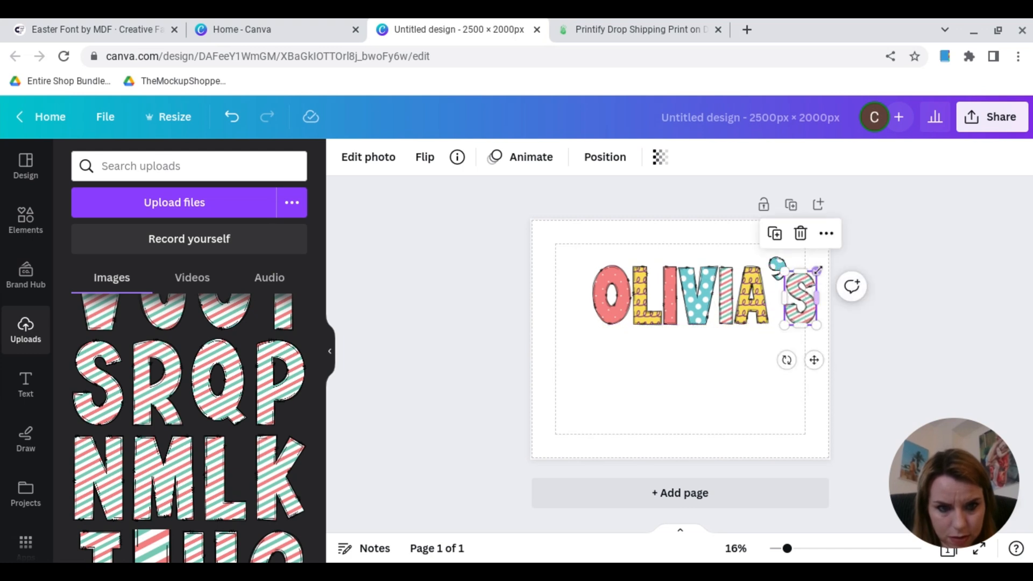
pyautogui.moveTo(820, 267); pyautogui.dragTo(824, 264)
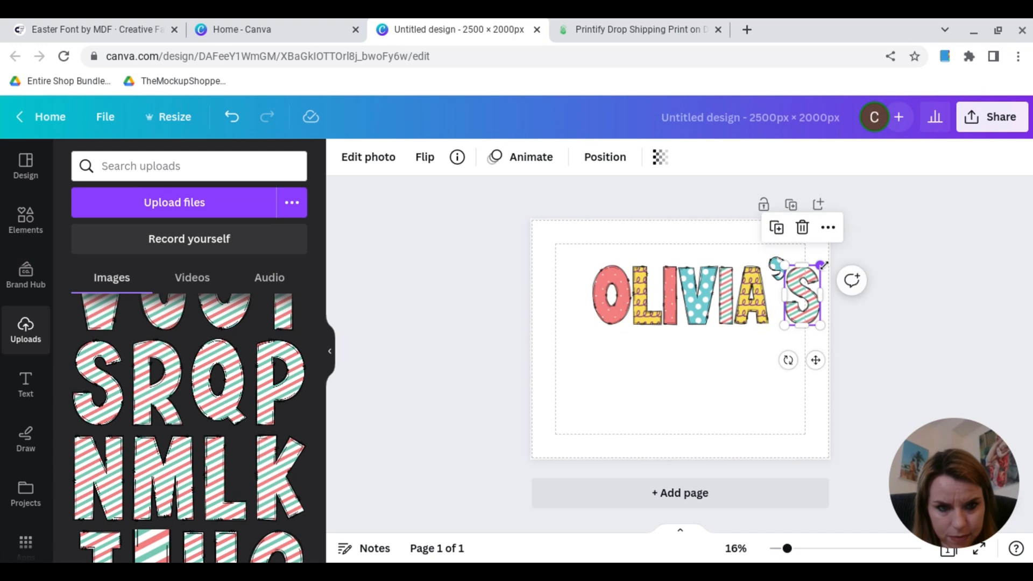
# Select the whole name with its apostrophe and S, centre it horizontally on the page and space the characters evenly with Tidy up
pyautogui.click(584, 255)
pyautogui.moveTo(582, 252); pyautogui.dragTo(825, 340)
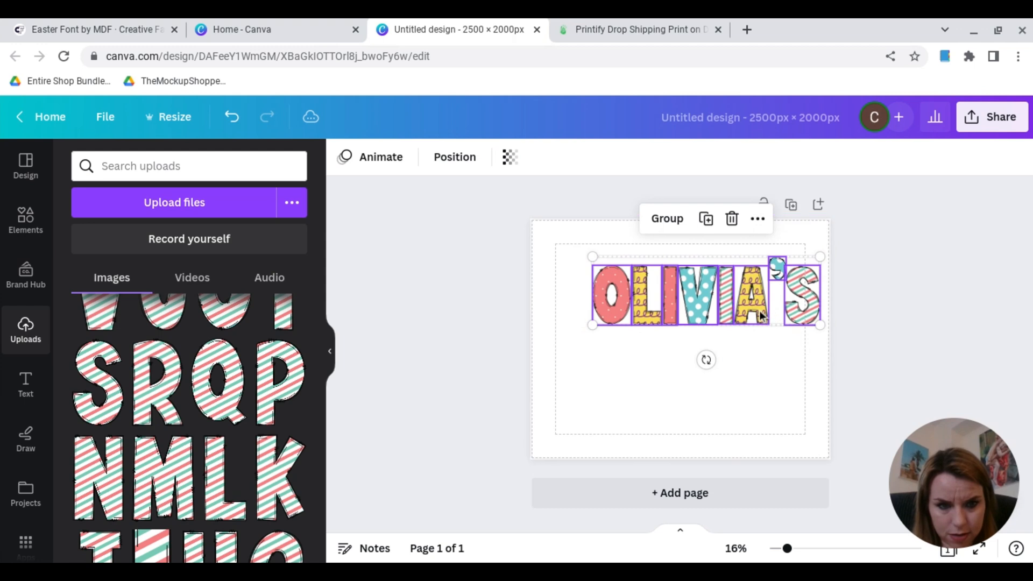
pyautogui.moveTo(759, 316); pyautogui.dragTo(731, 310)
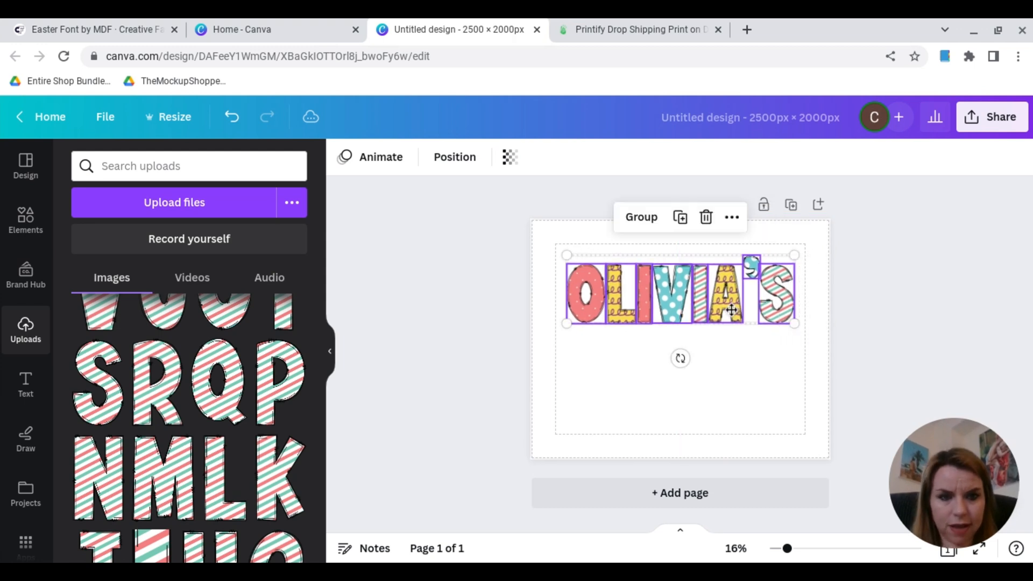
pyautogui.click(733, 218)
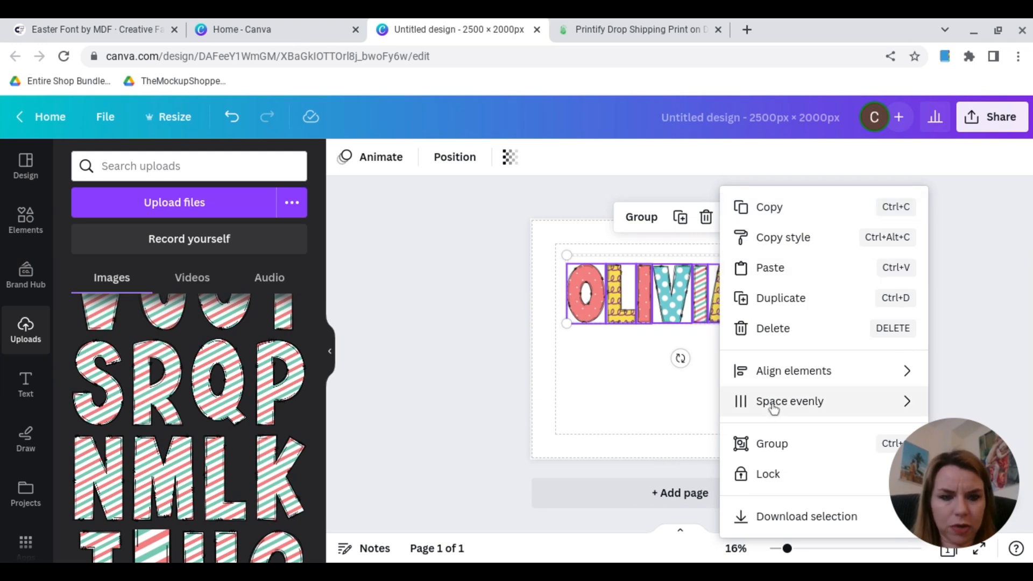
pyautogui.moveTo(773, 408)
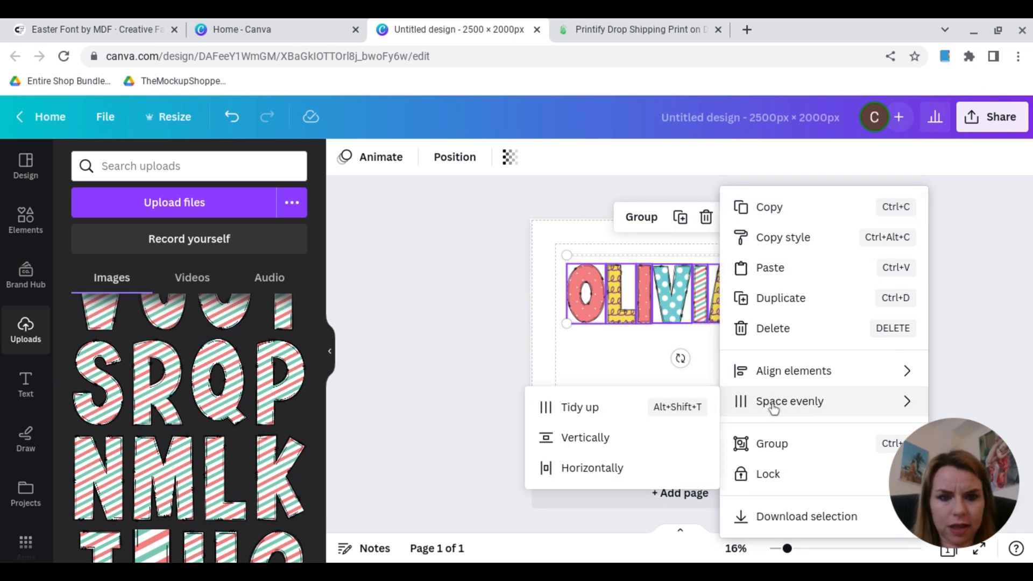
pyautogui.click(603, 416)
pyautogui.click(602, 419)
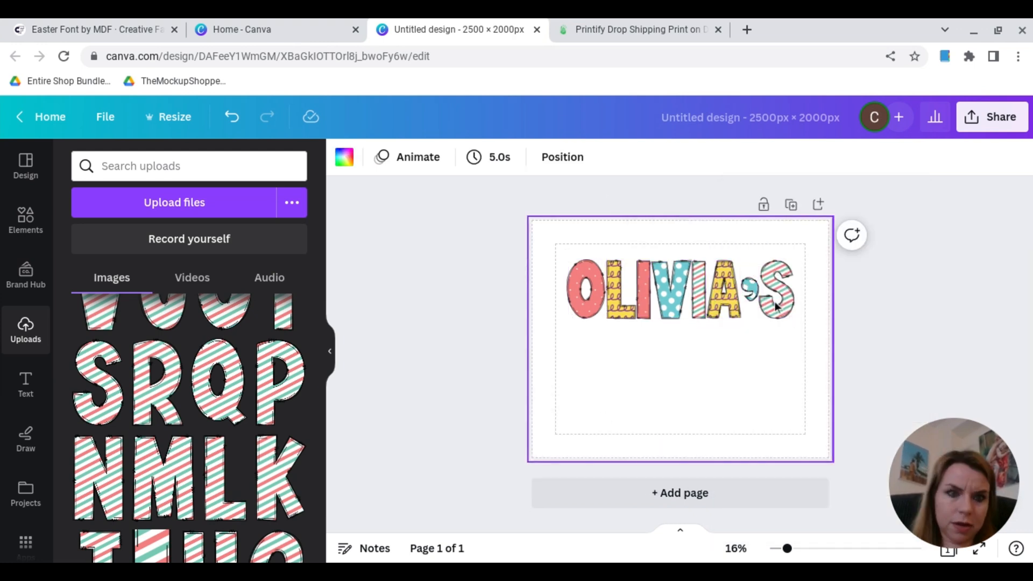
# Raise the teal polka-dot apostrophe back to the top of the lettering, between the yellow A and the striped S
pyautogui.click(748, 291)
pyautogui.moveTo(747, 294); pyautogui.dragTo(747, 265)
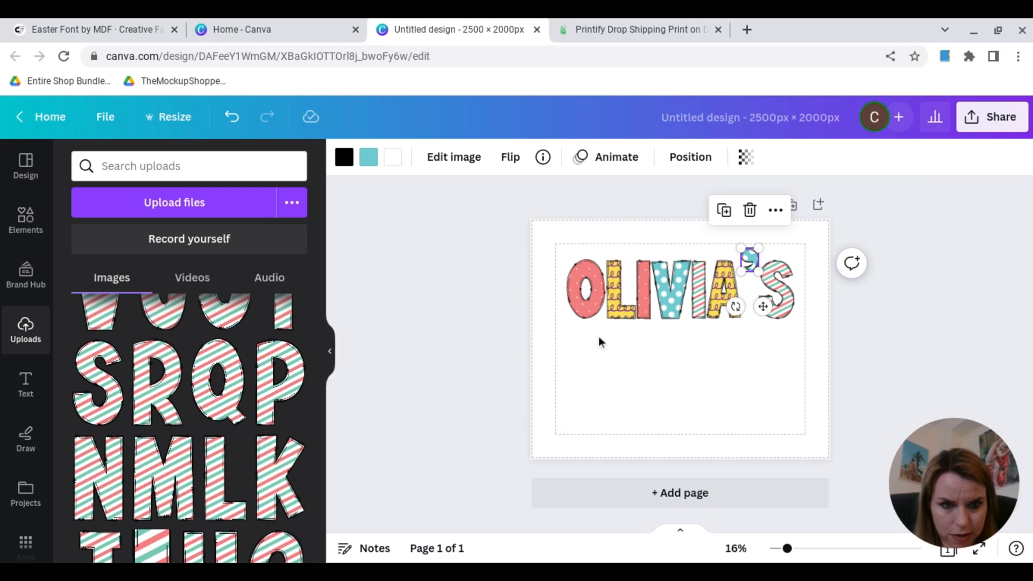
pyautogui.click(496, 379)
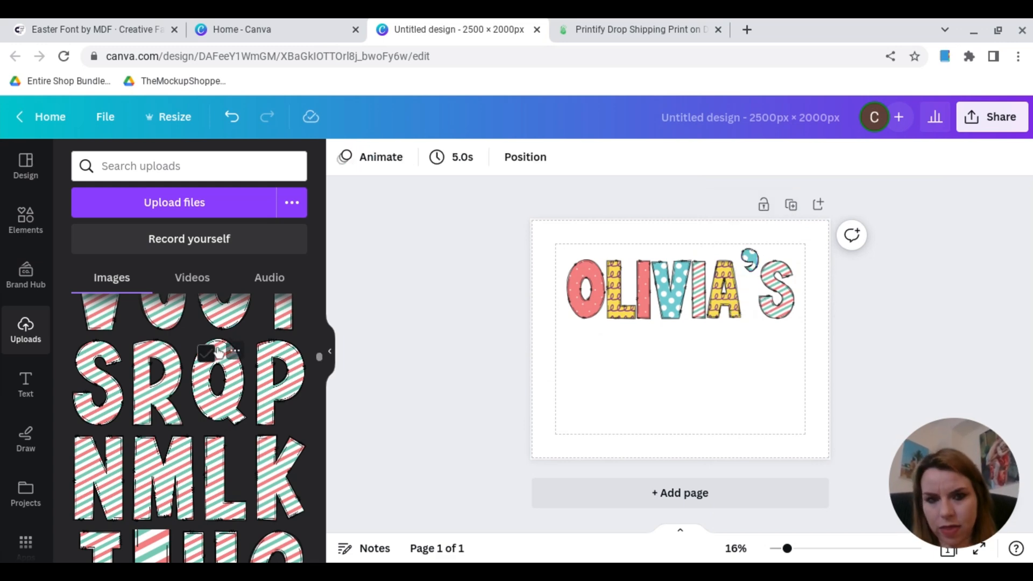
# Add the teal polka-dot number 1 from the uploads, shrink it to about letter height and place it below the middle of the name
pyautogui.scroll(-15, 218, 352)
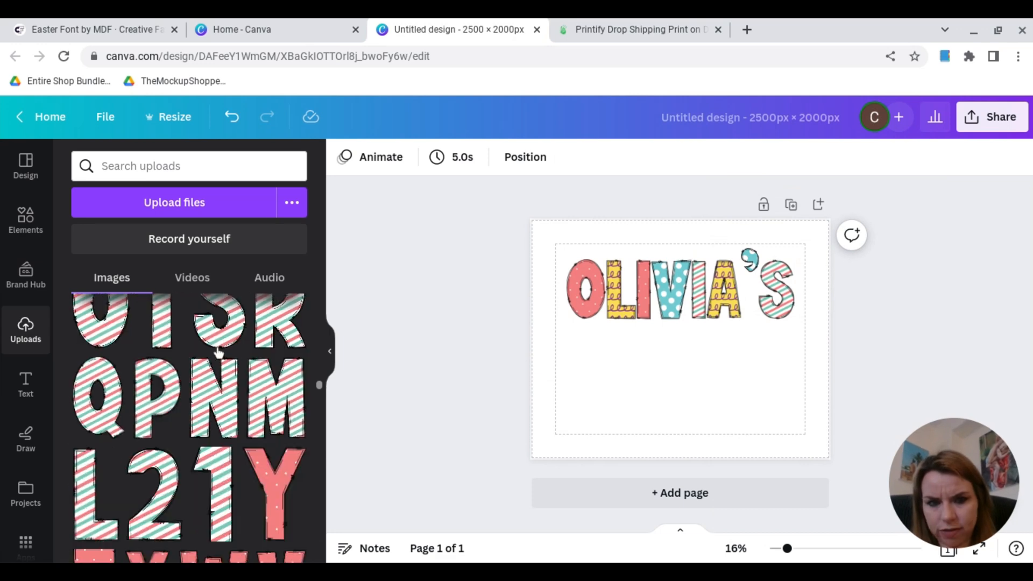
pyautogui.scroll(-10, 218, 352)
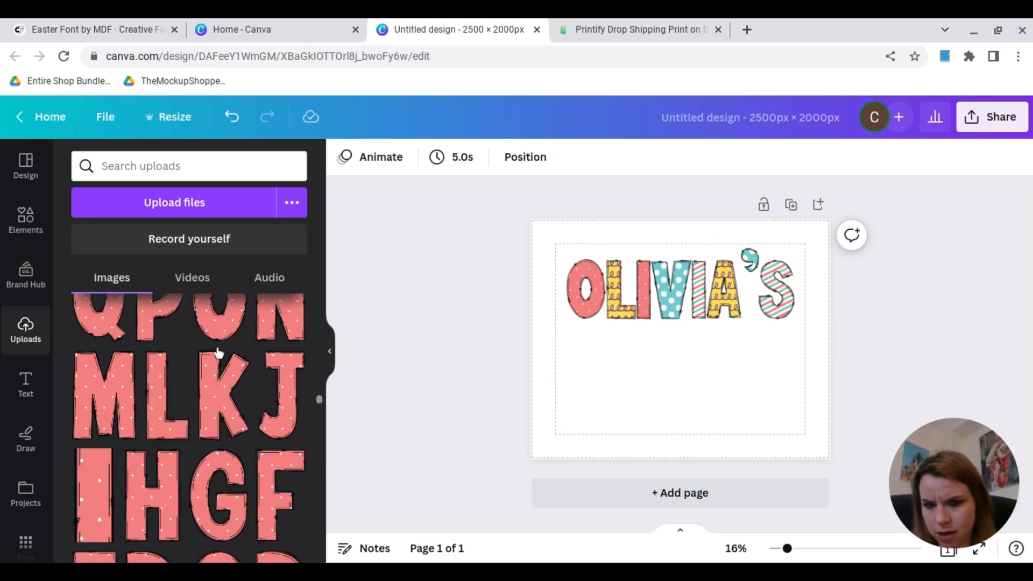
pyautogui.scroll(-12, 218, 352)
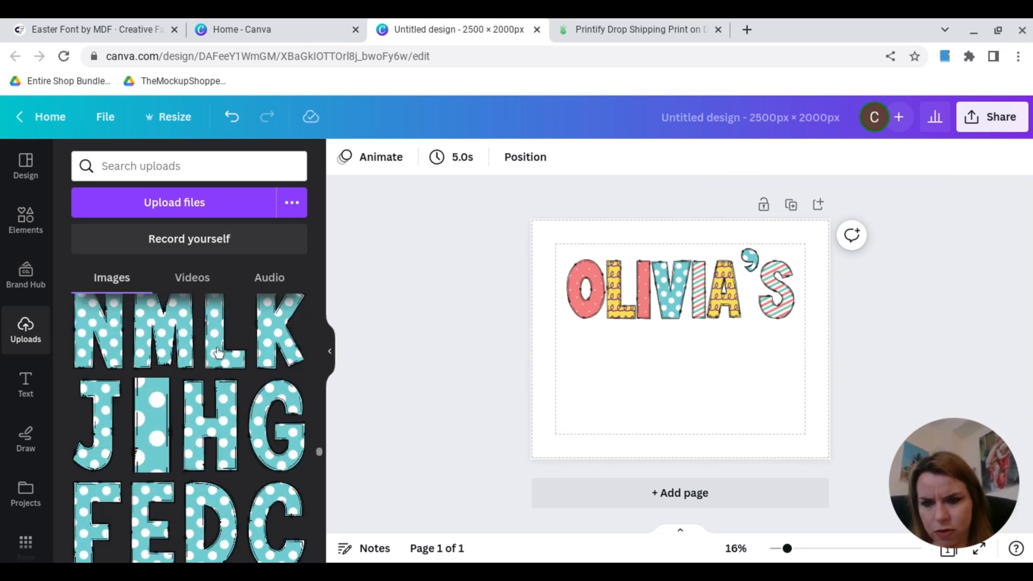
pyautogui.scroll(-10, 218, 353)
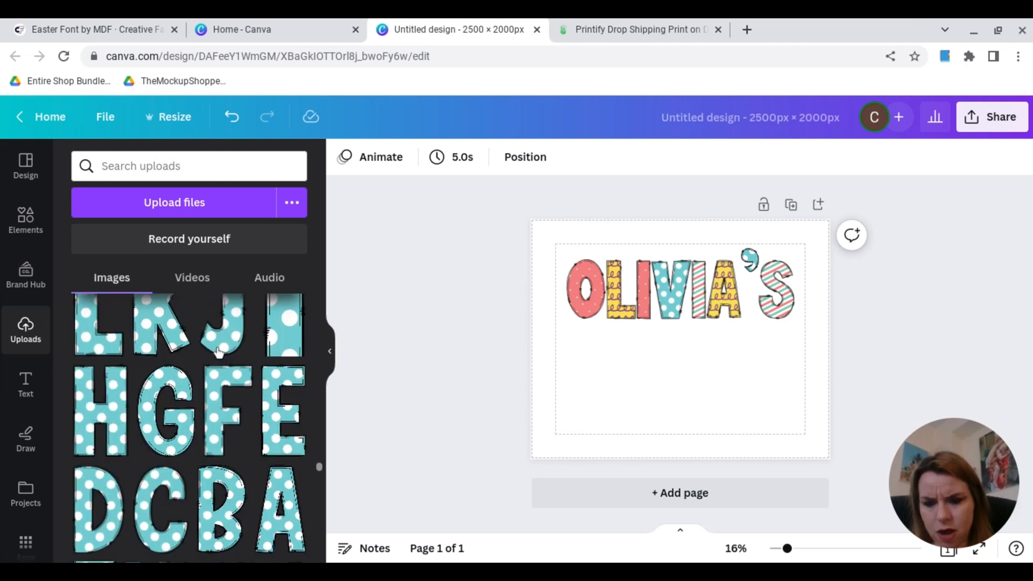
pyautogui.scroll(-8, 218, 352)
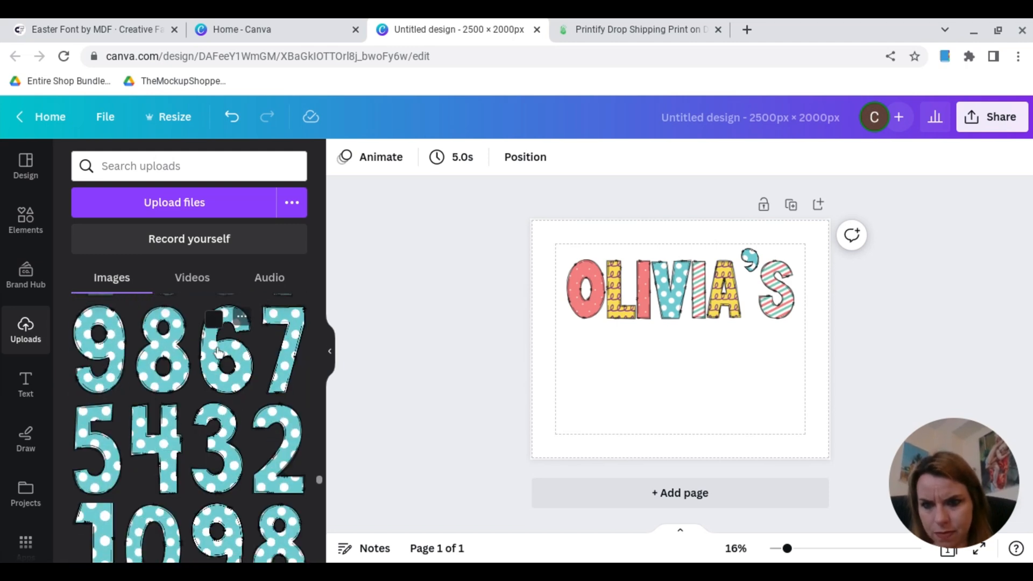
pyautogui.click(100, 548)
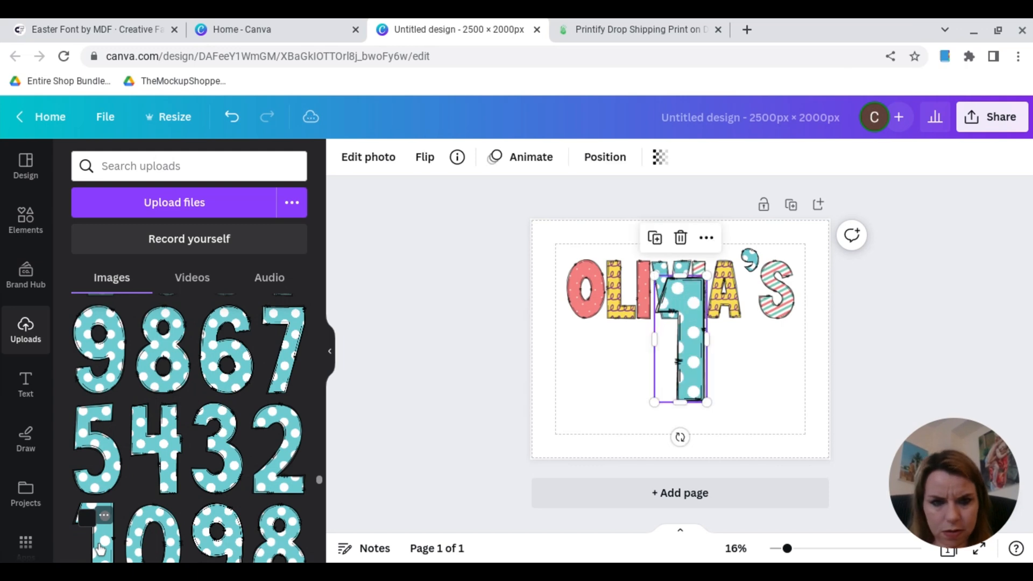
pyautogui.moveTo(653, 272); pyautogui.dragTo(678, 330)
pyautogui.moveTo(686, 357); pyautogui.dragTo(652, 353)
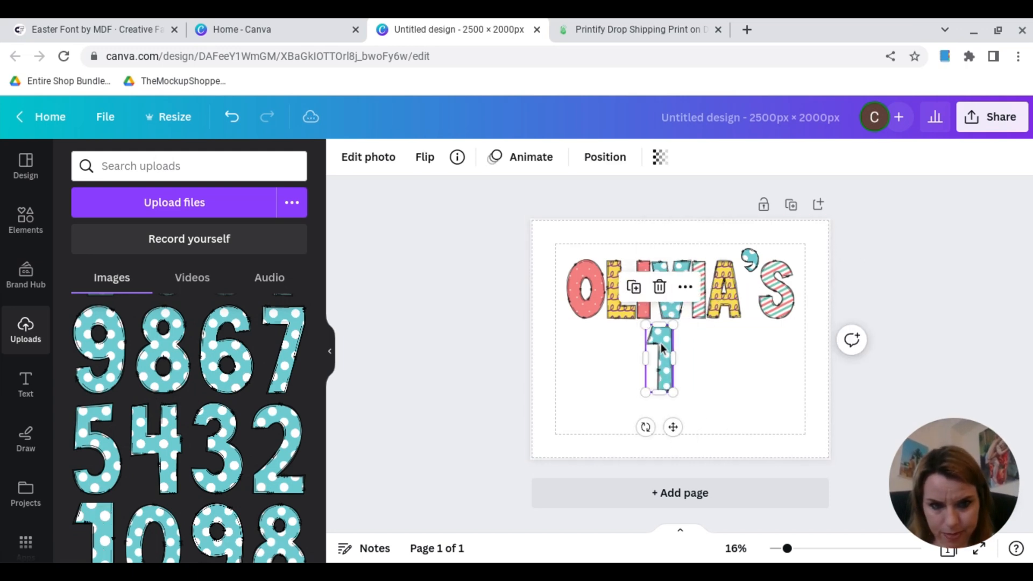
# Add the coral dotted letters S and T from the uploads and move both to the empty area right of the number 1
pyautogui.scroll(5, 244, 404)
pyautogui.scroll(15, 244, 404)
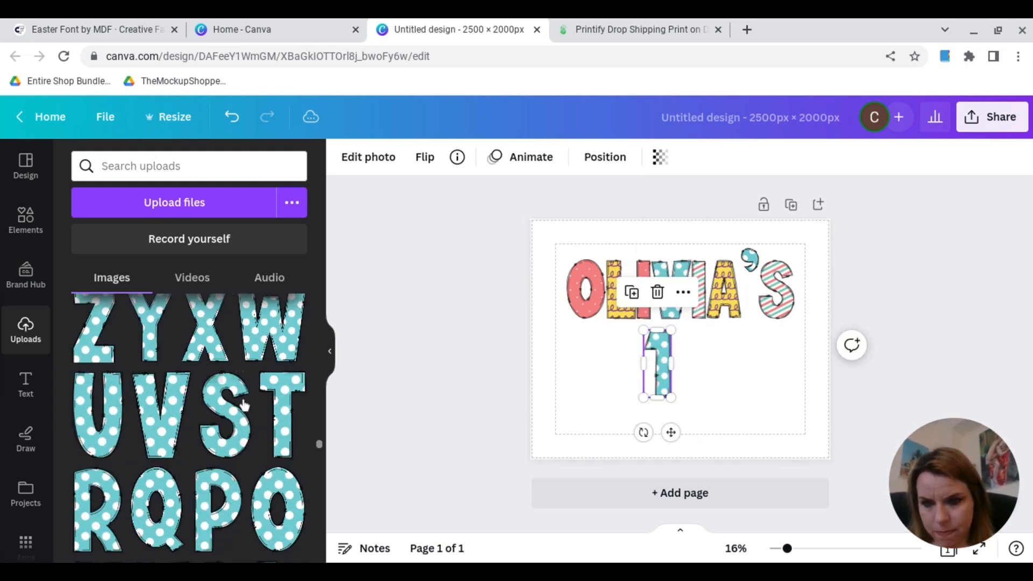
pyautogui.scroll(1, 244, 405)
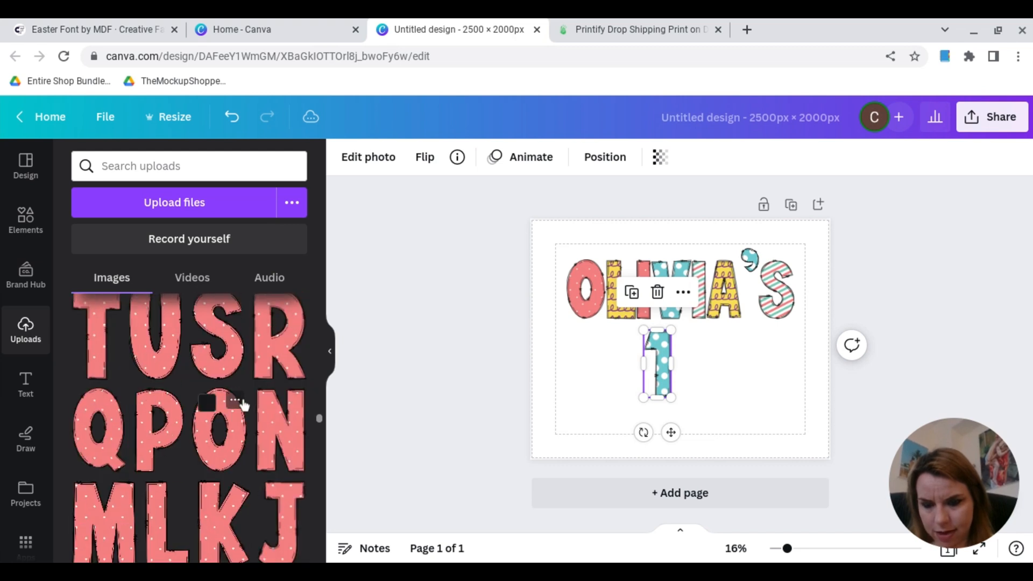
pyautogui.click(218, 337)
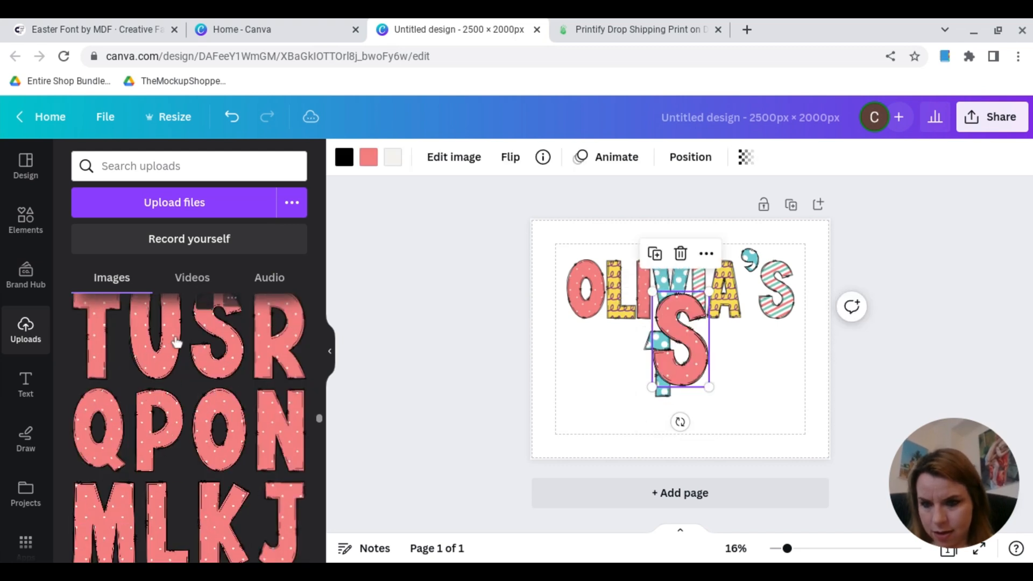
pyautogui.click(97, 358)
pyautogui.moveTo(681, 339); pyautogui.dragTo(756, 387)
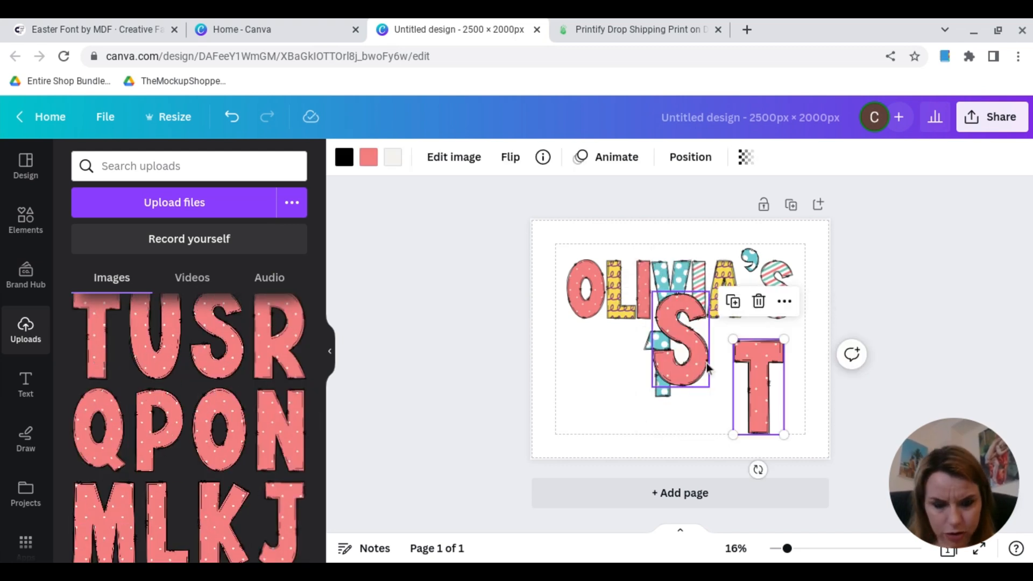
pyautogui.moveTo(706, 363); pyautogui.dragTo(781, 411)
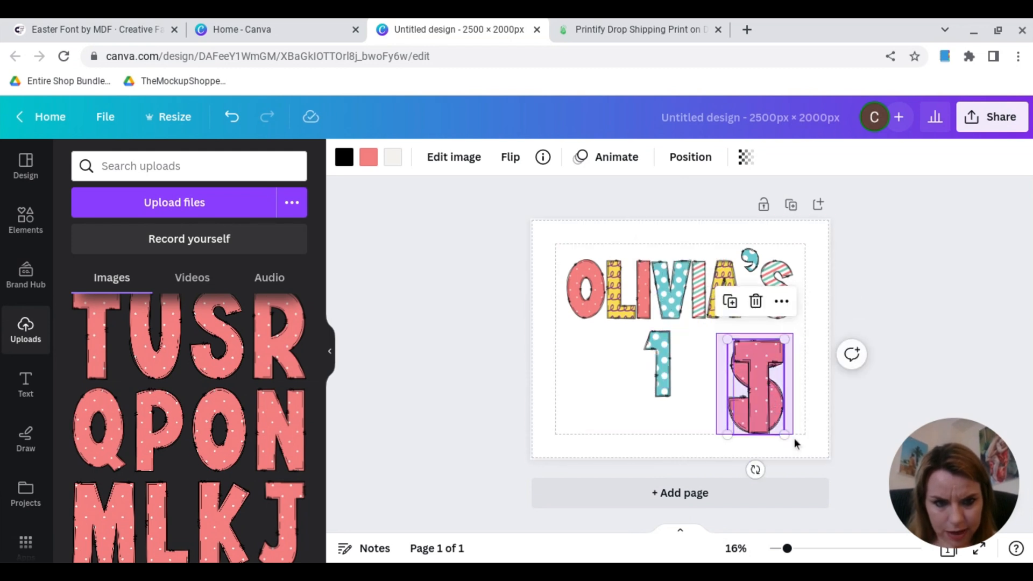
# Scale the coral S and T down together and place them side by side as a raised suffix after the number 1
pyautogui.moveTo(792, 442); pyautogui.dragTo(690, 350)
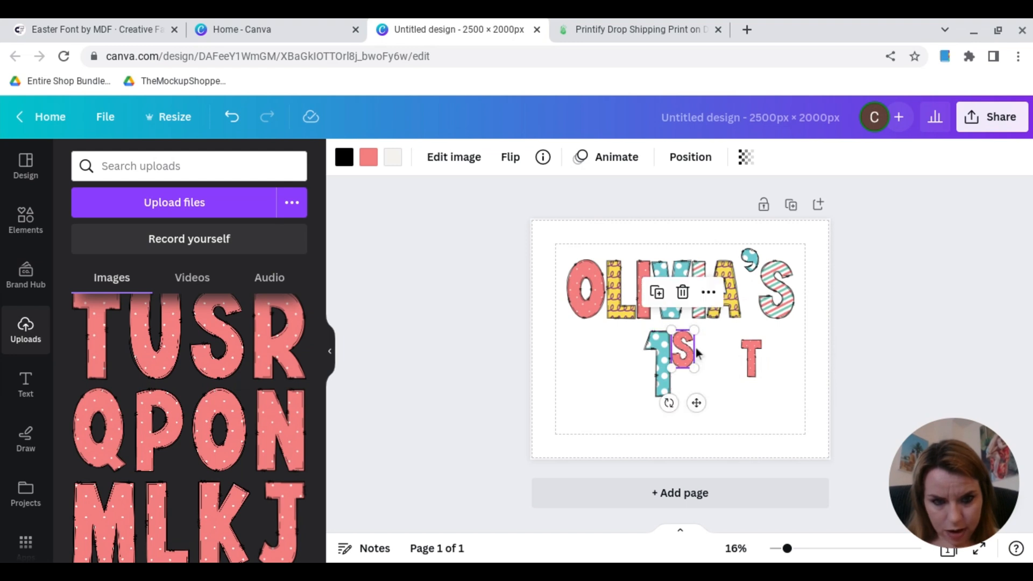
pyautogui.click(752, 357)
pyautogui.moveTo(753, 356); pyautogui.dragTo(705, 349)
pyautogui.click(592, 355)
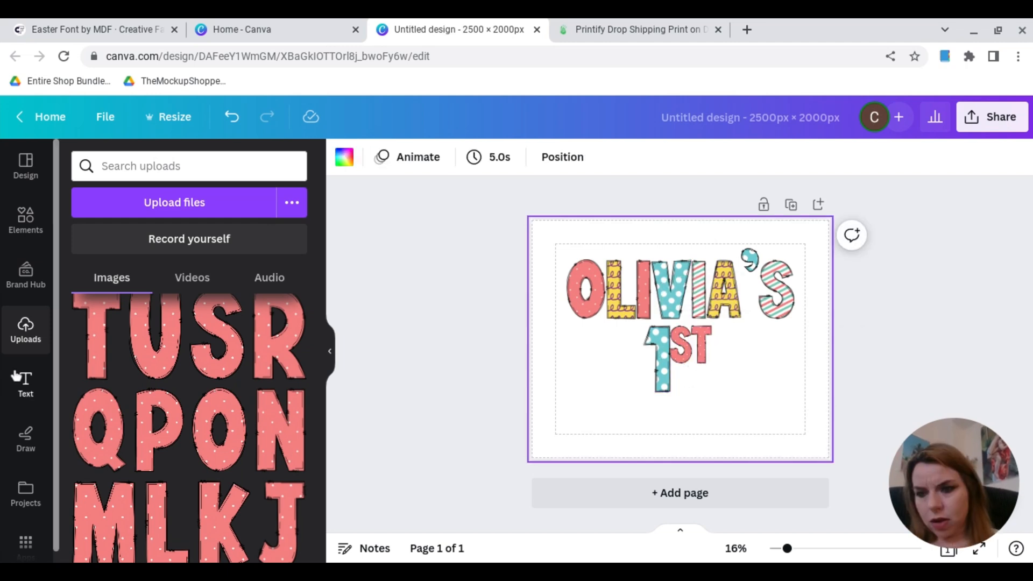
# Add the teal script "dream" font combination to the page and place it below the 1ST lettering
pyautogui.click(16, 377)
pyautogui.scroll(-5, 267, 401)
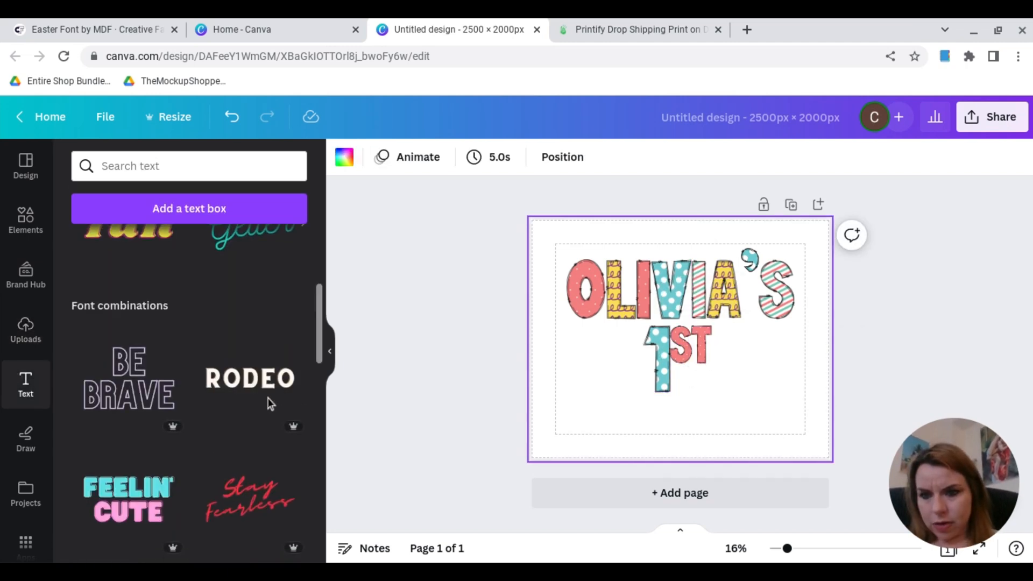
pyautogui.scroll(-10, 267, 398)
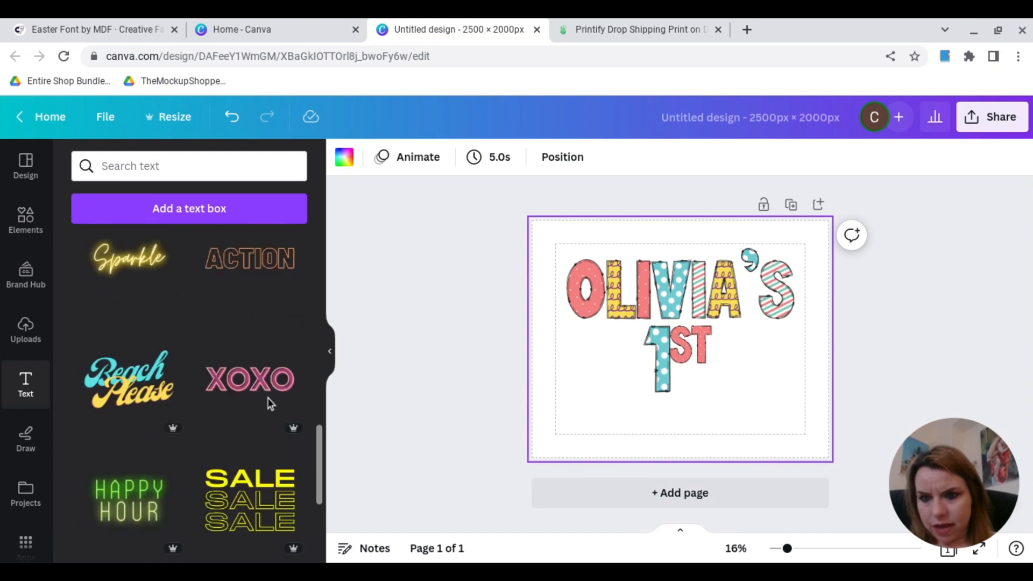
pyautogui.scroll(-10, 267, 398)
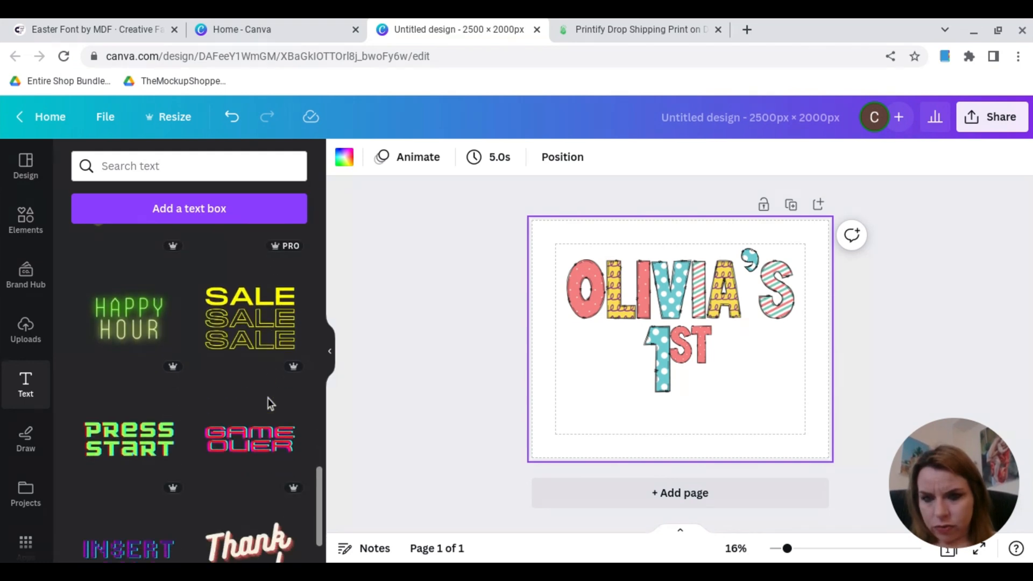
pyautogui.scroll(-6, 267, 402)
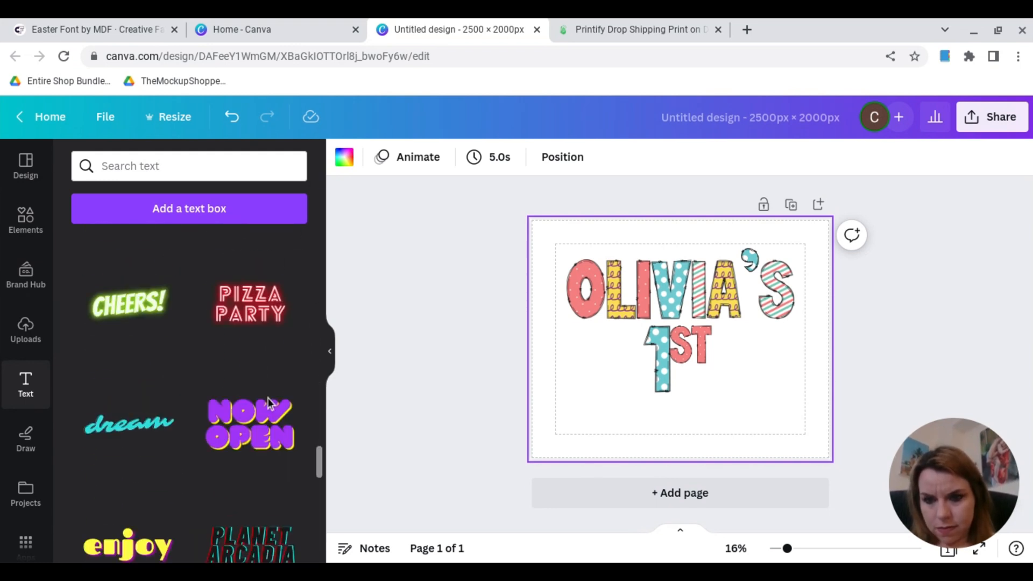
pyautogui.click(147, 337)
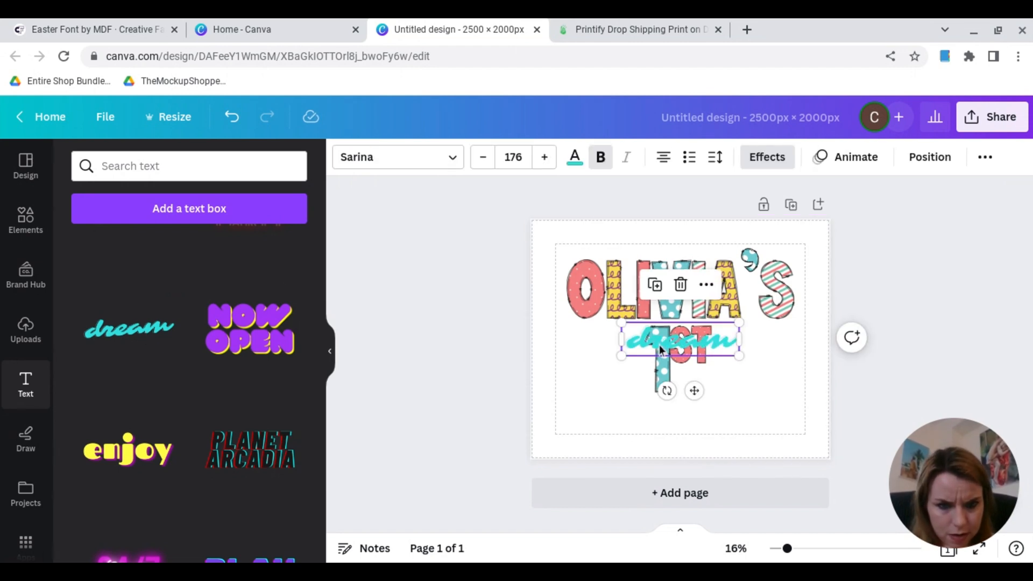
pyautogui.moveTo(657, 343); pyautogui.dragTo(657, 412)
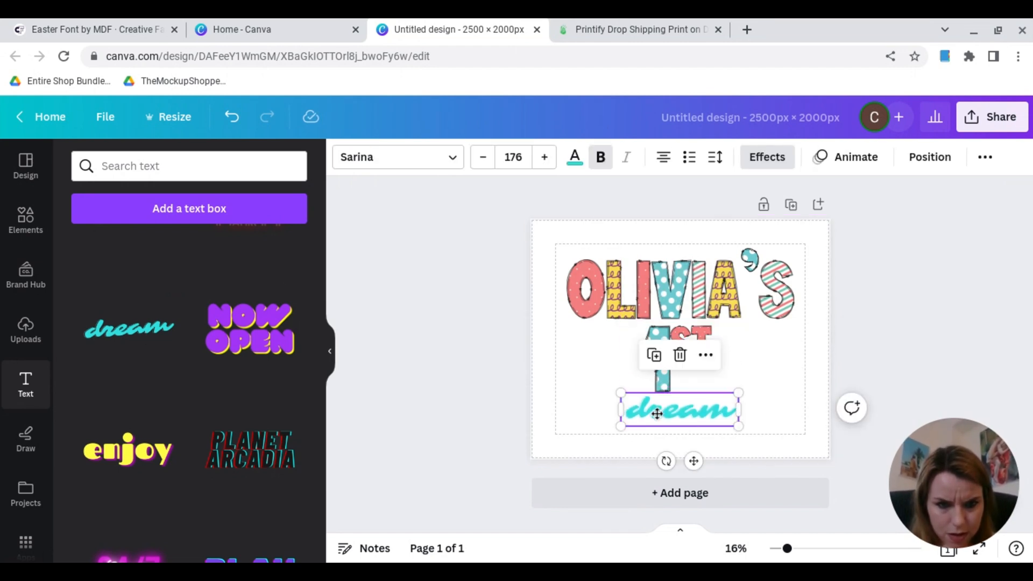
# Replace the script text with "Easter" and enlarge it to font size 239, centred below the 1ST lettering
pyautogui.doubleClick(657, 412)
pyautogui.write('E')
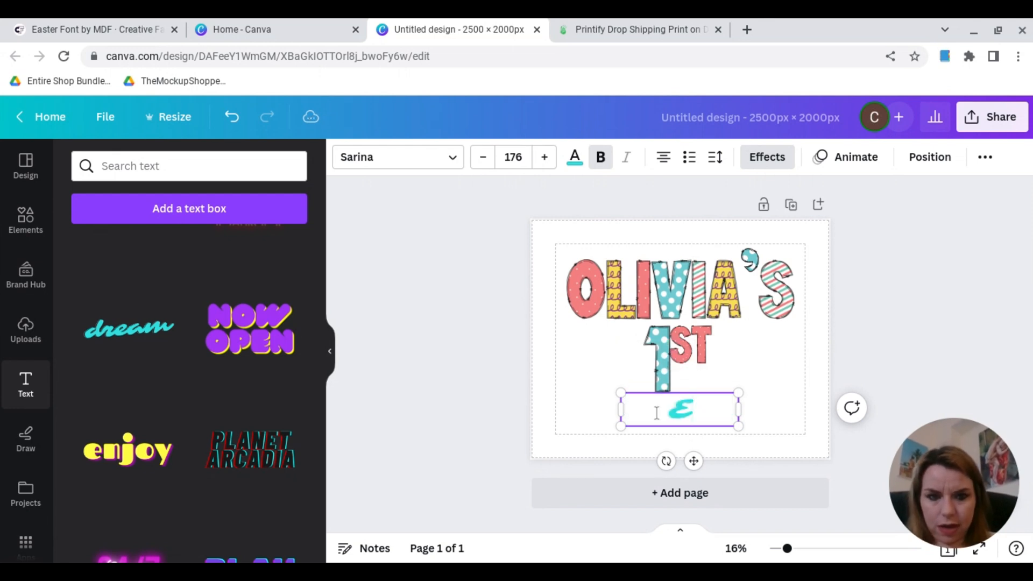
pyautogui.write('aster')
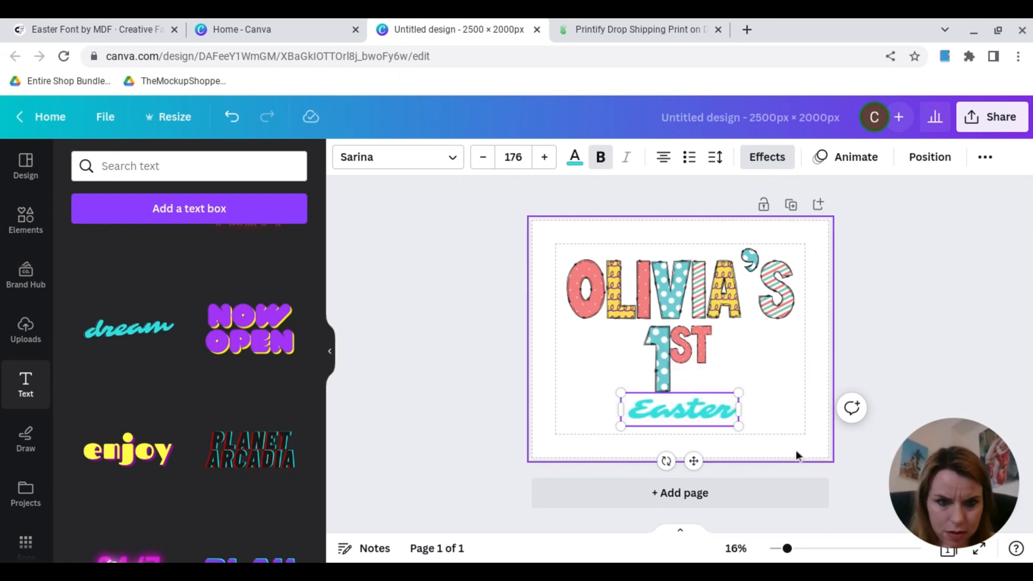
pyautogui.moveTo(740, 427); pyautogui.dragTo(781, 439)
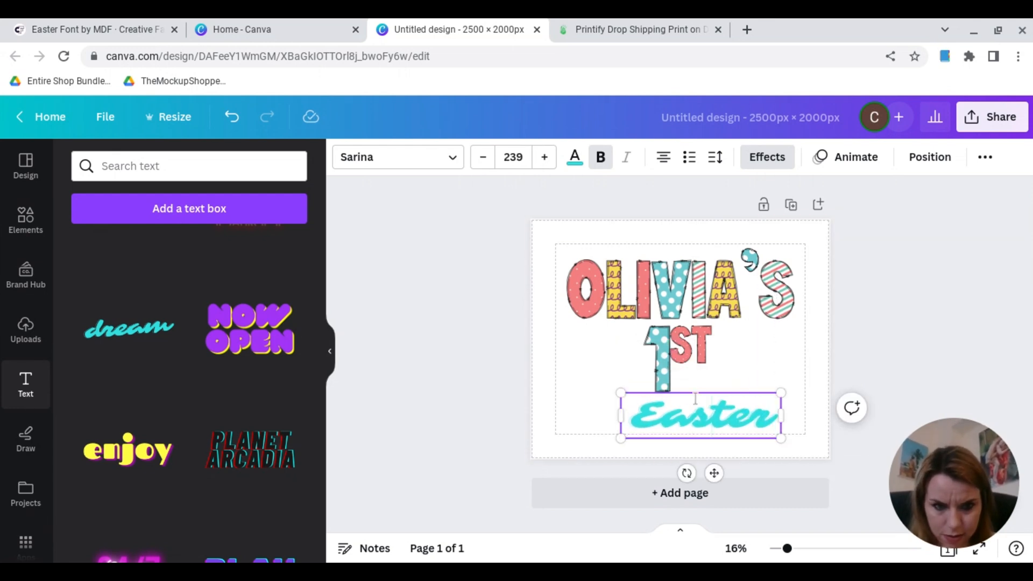
# Recolour the word Easter with the coral document colour and apply the Outline text effect to it
pyautogui.doubleClick(667, 419)
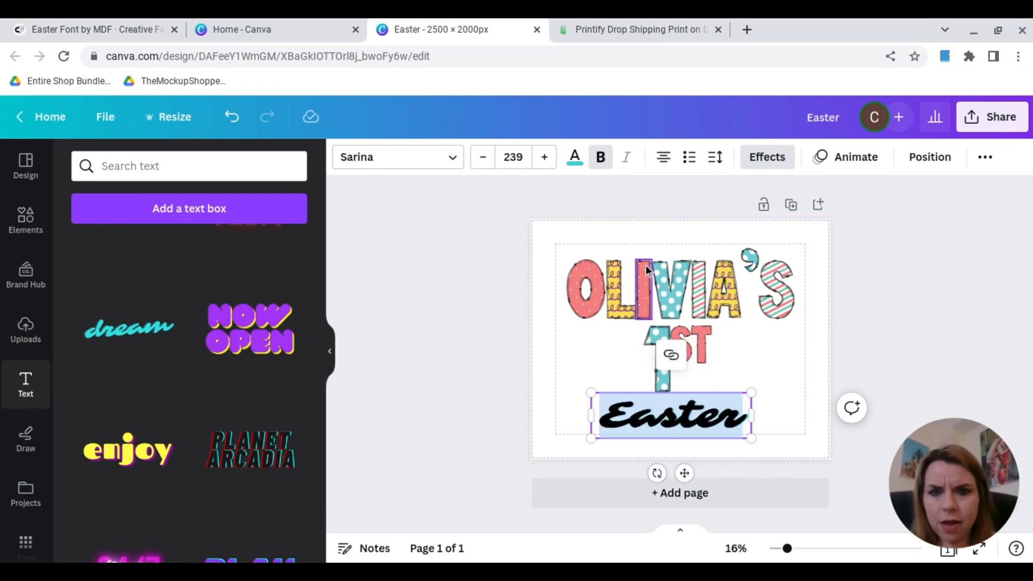
pyautogui.click(577, 161)
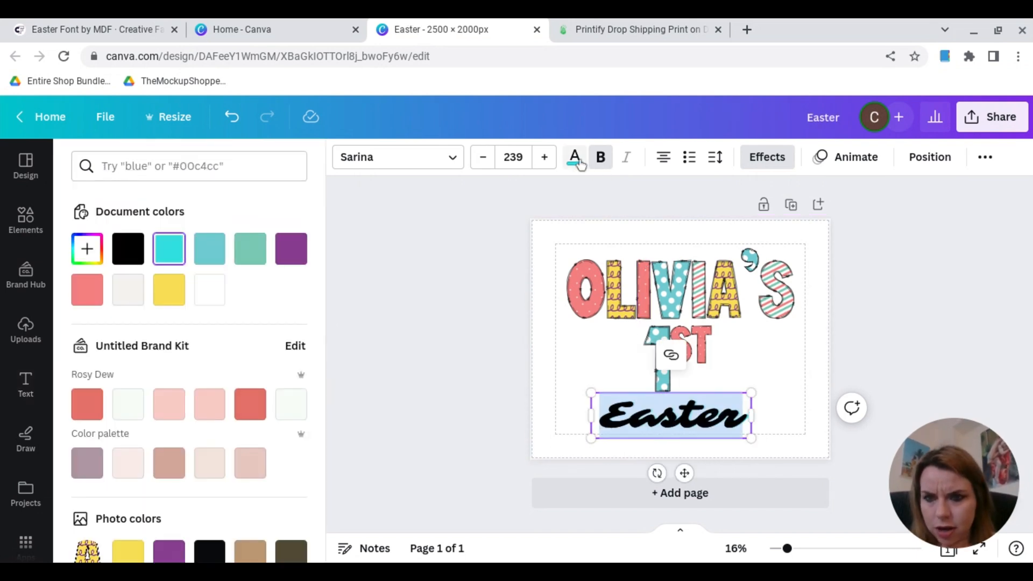
pyautogui.click(88, 297)
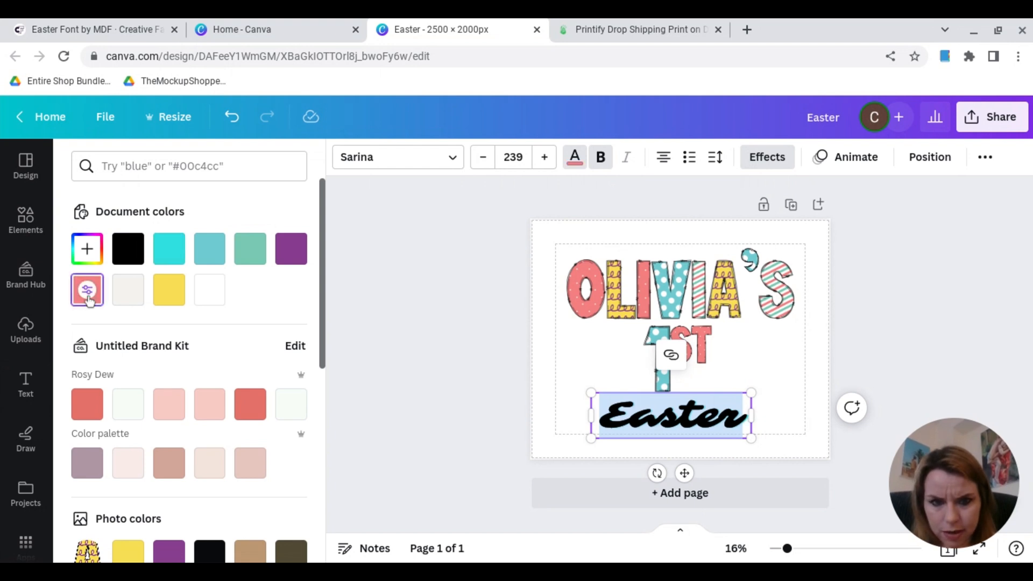
pyautogui.click(573, 370)
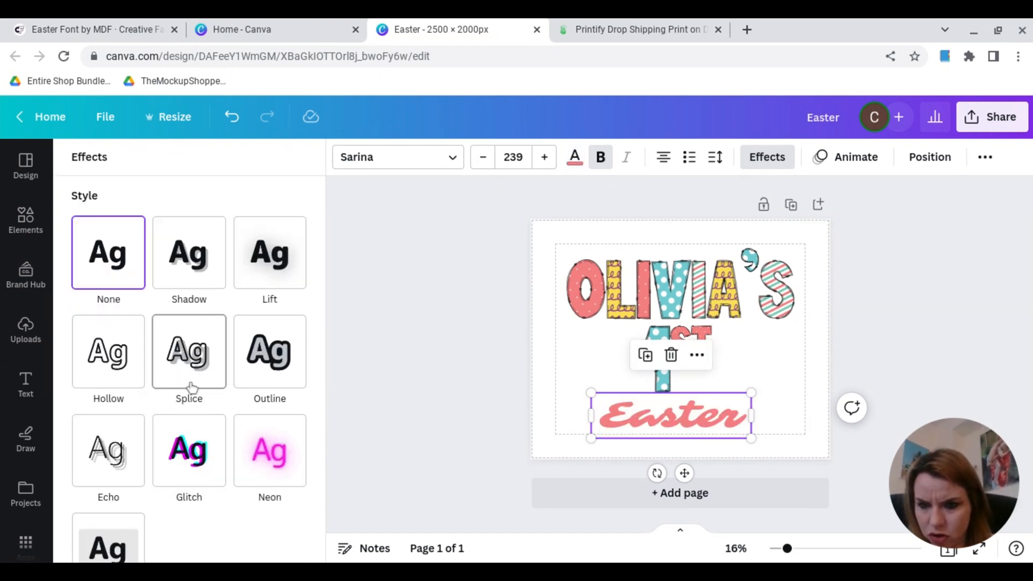
pyautogui.click(275, 380)
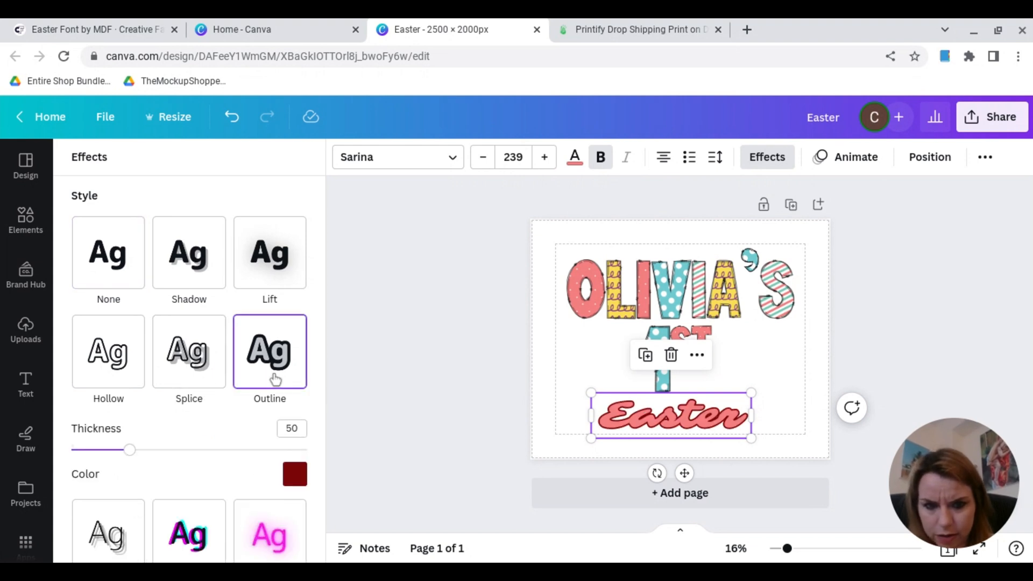
# Move the outlined word Easter slightly up and to the right so it sits centred below the 1ST lettering
pyautogui.click(470, 457)
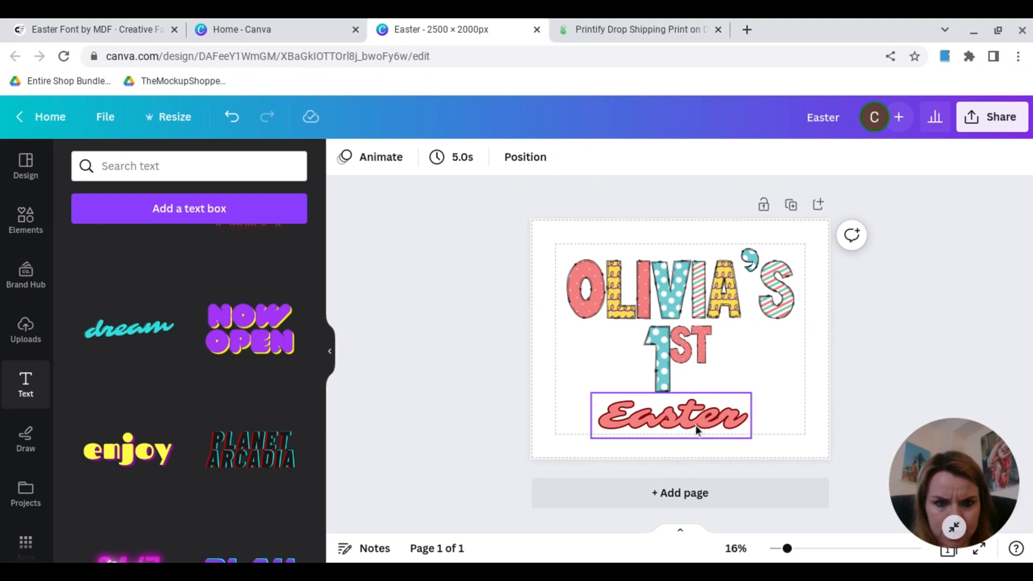
pyautogui.moveTo(685, 420); pyautogui.dragTo(686, 411)
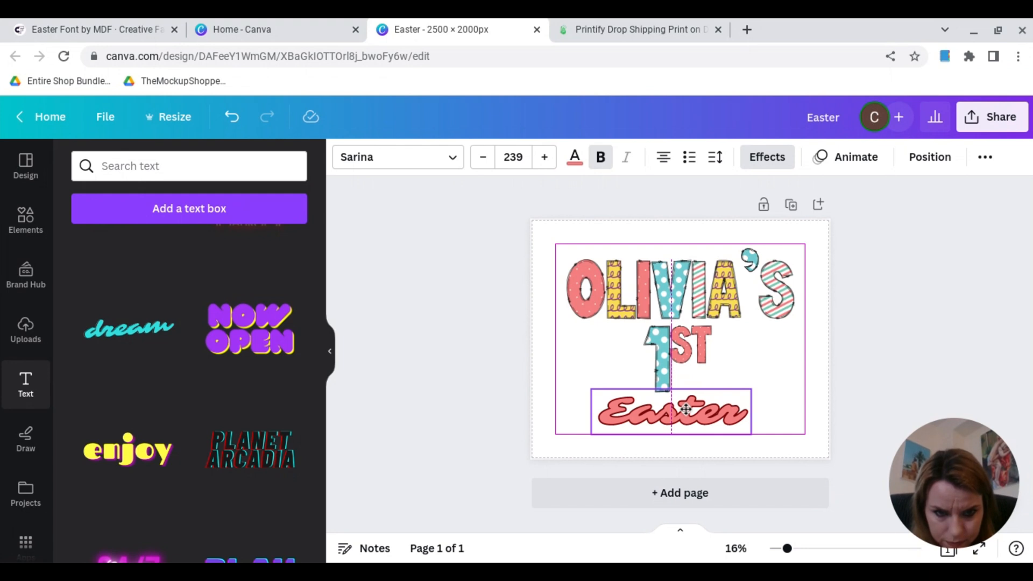
pyautogui.moveTo(686, 409); pyautogui.dragTo(686, 409)
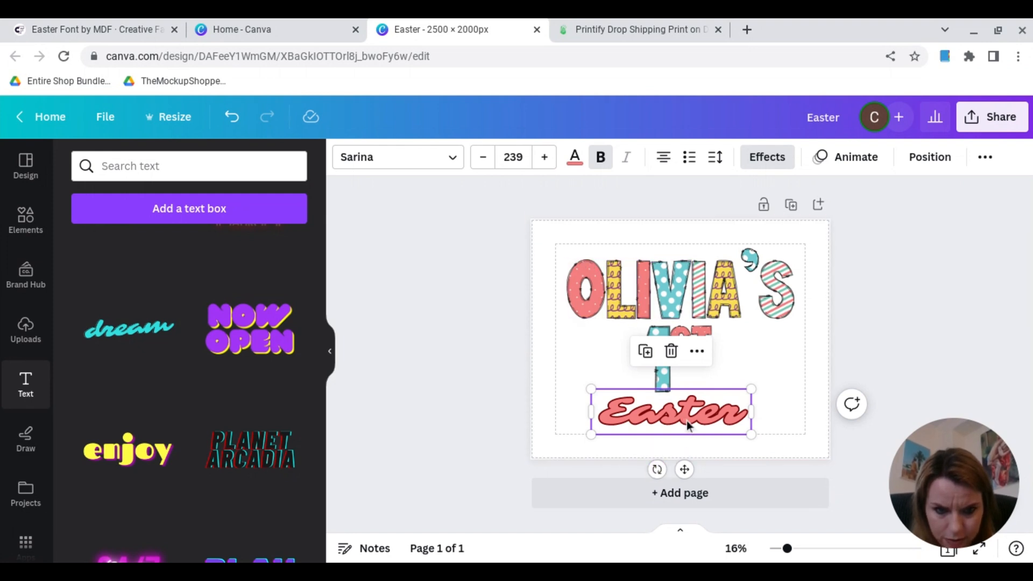
pyautogui.moveTo(688, 425); pyautogui.dragTo(694, 422)
pyautogui.click(627, 337)
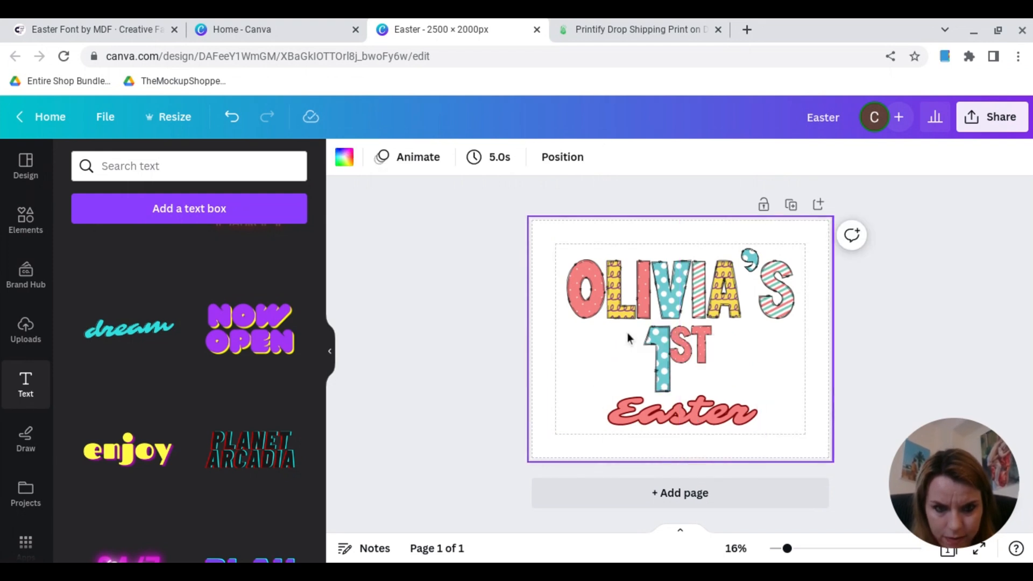
# Shift the 1, S and T together to the page centre between the name and Easter, and fine-tune the name lettering's position
pyautogui.moveTo(631, 326); pyautogui.dragTo(726, 381)
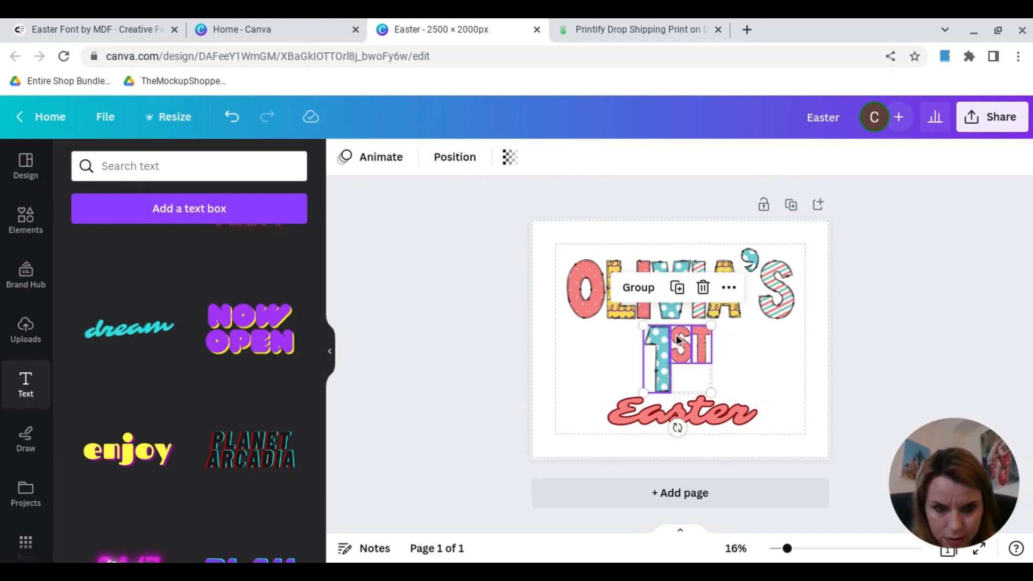
pyautogui.moveTo(677, 340); pyautogui.dragTo(683, 342)
pyautogui.click(606, 345)
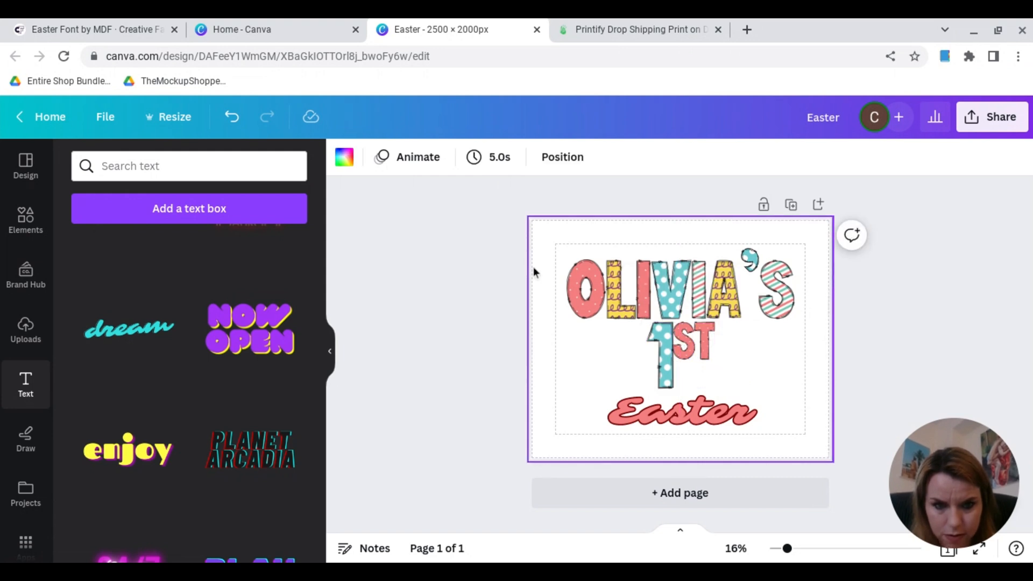
pyautogui.click(699, 351)
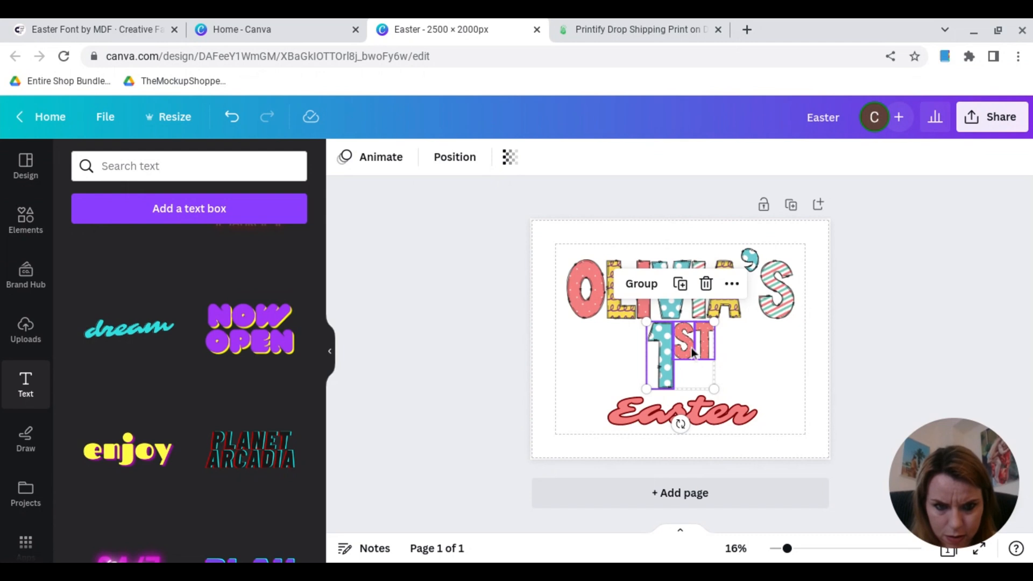
pyautogui.moveTo(693, 347); pyautogui.dragTo(692, 352)
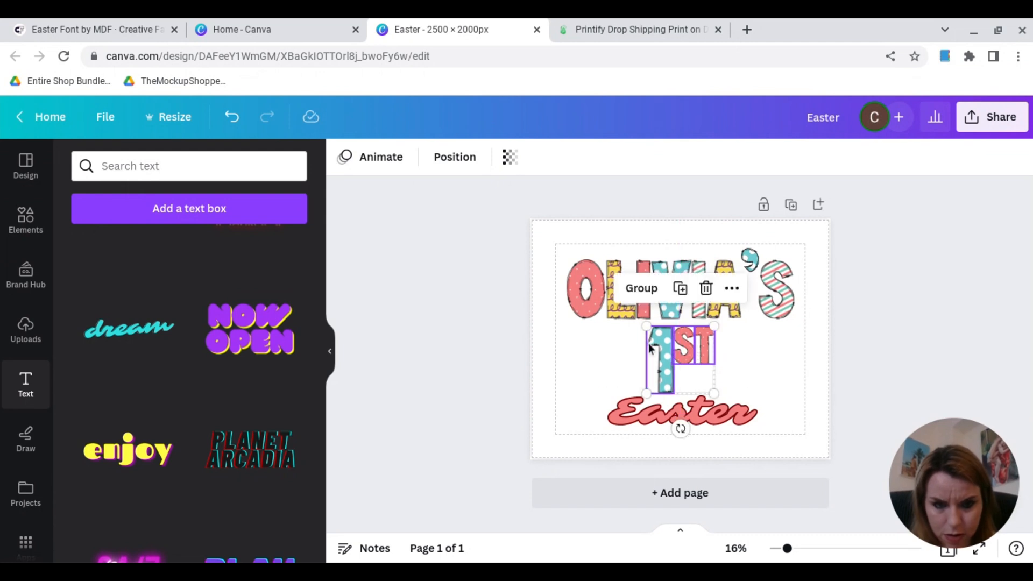
pyautogui.click(565, 341)
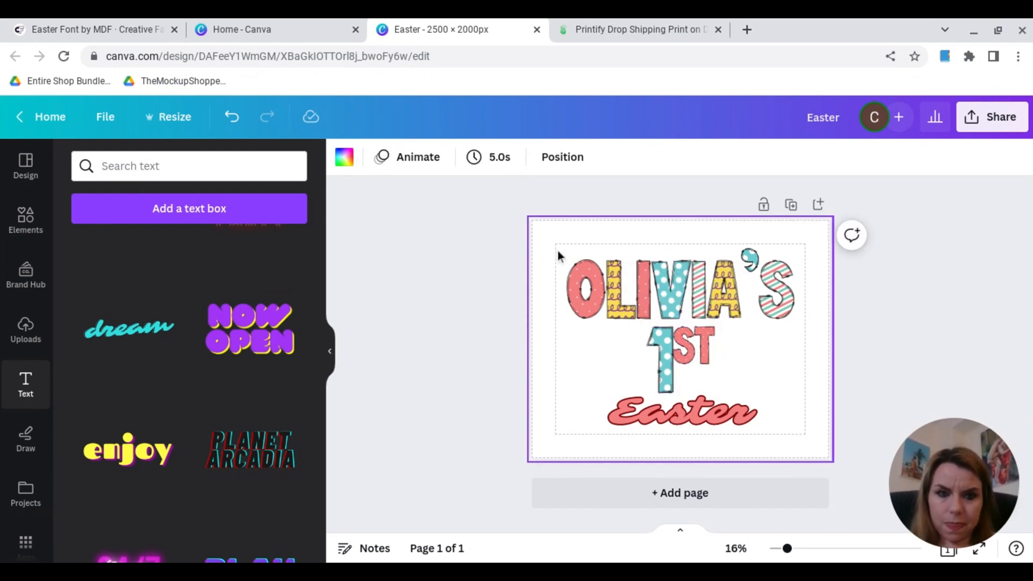
pyautogui.moveTo(557, 250); pyautogui.dragTo(802, 326)
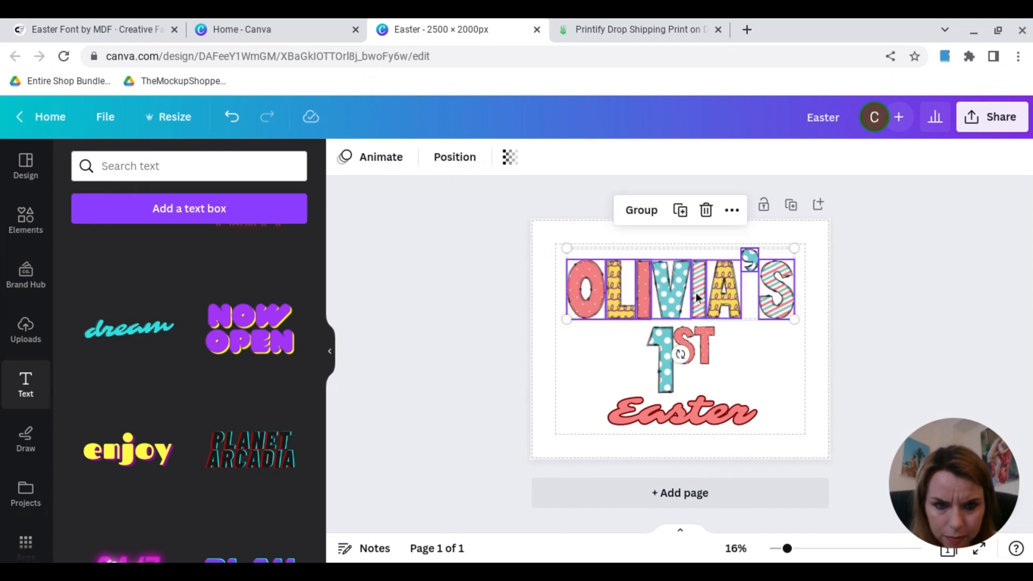
pyautogui.moveTo(697, 297); pyautogui.dragTo(694, 293)
# Search elements for "easter egg", add the pink heart-patterned egg, and scale it down beside the 1, on its left
pyautogui.click(40, 225)
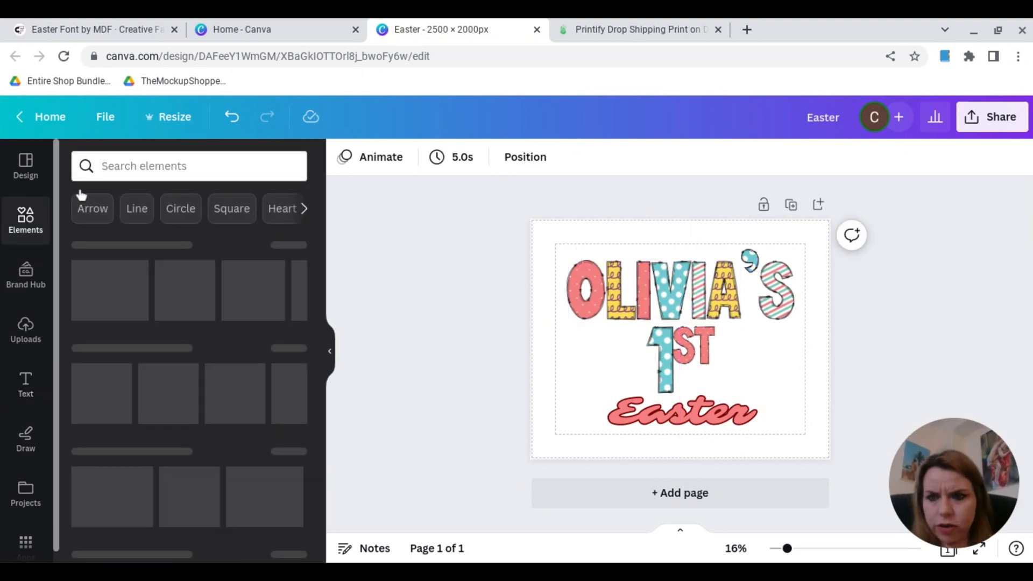
pyautogui.click(133, 165)
pyautogui.write('e')
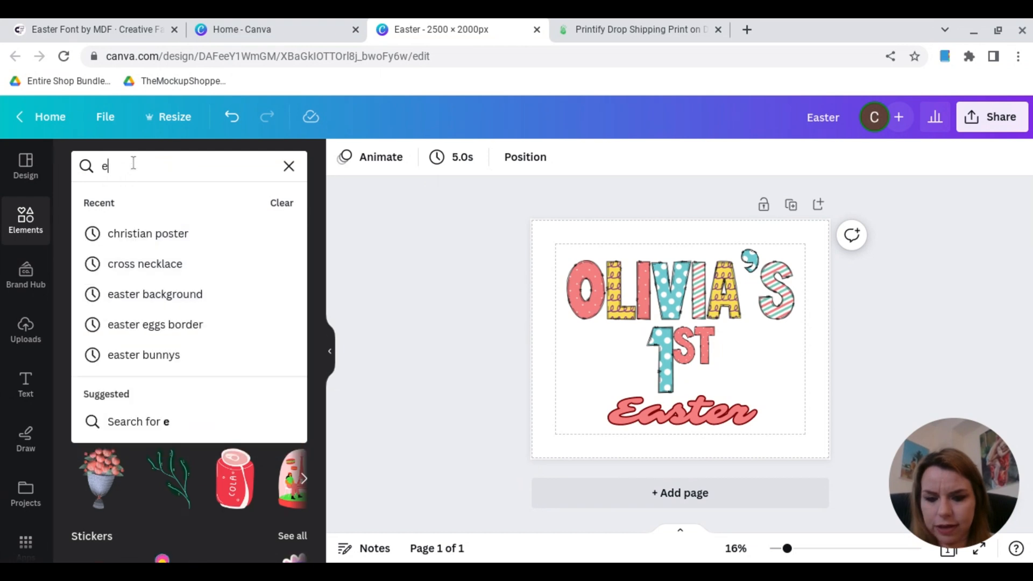
pyautogui.write('aster egg')
pyautogui.press('Return')
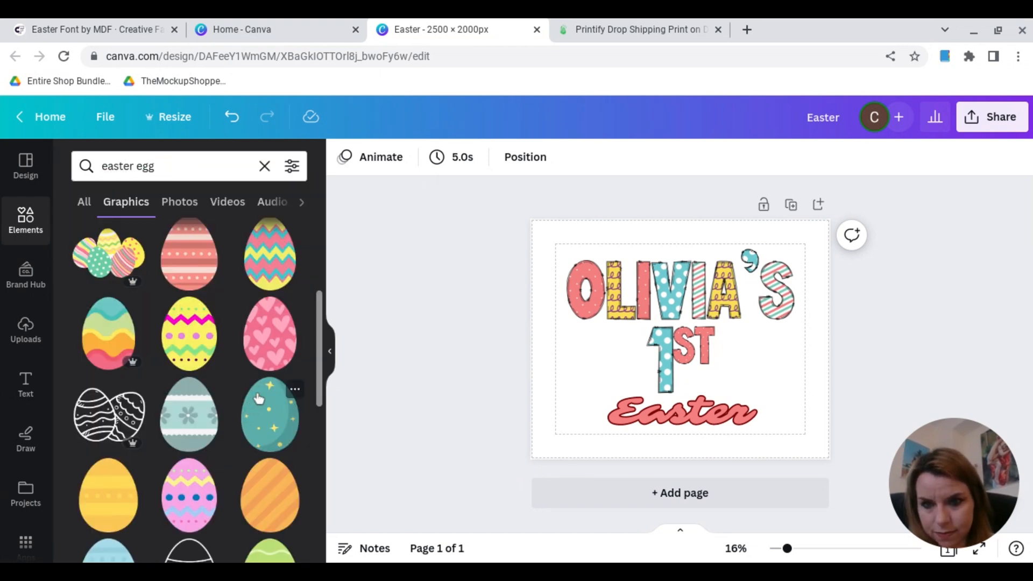
pyautogui.click(270, 334)
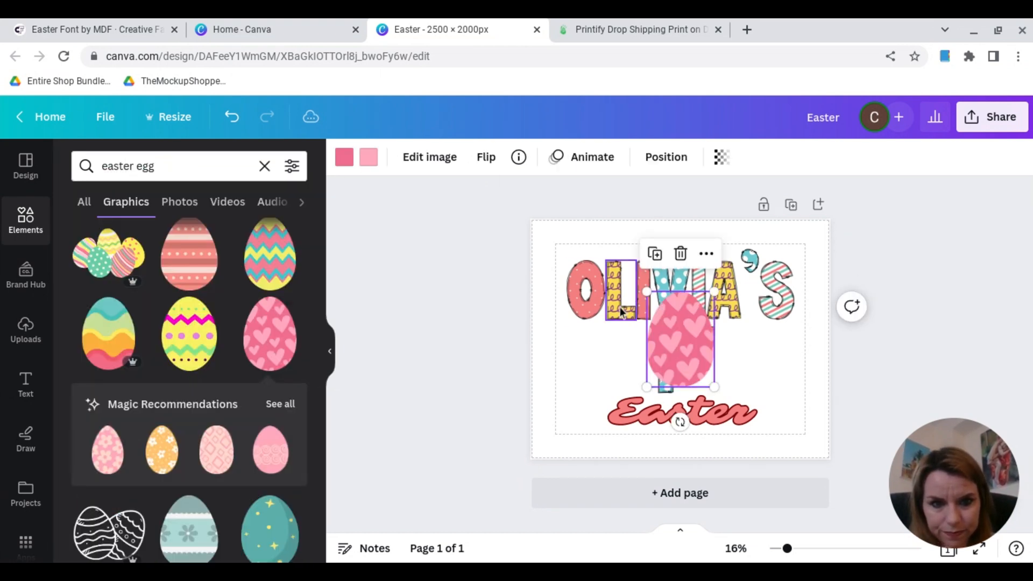
pyautogui.moveTo(647, 291); pyautogui.dragTo(617, 366)
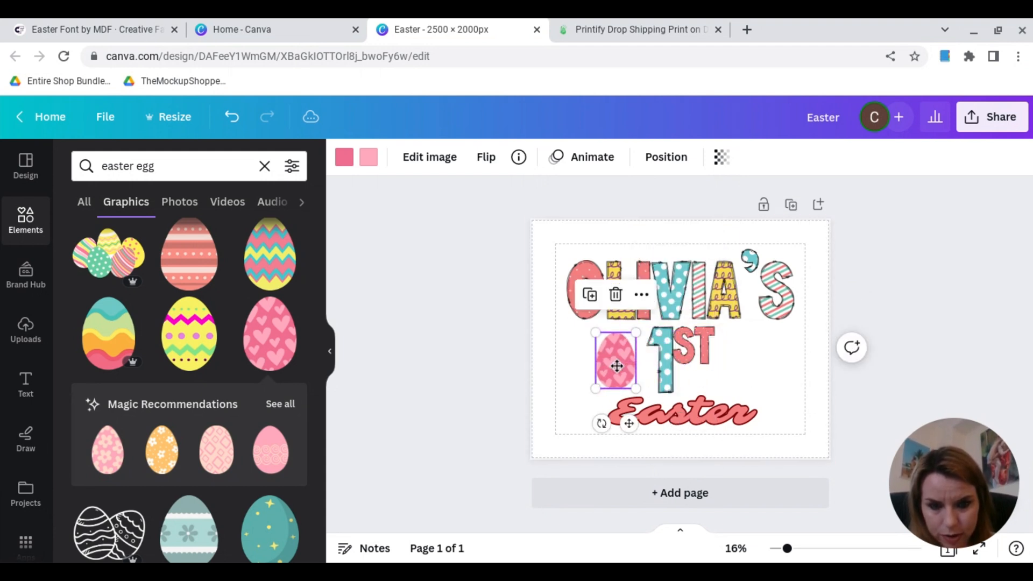
# Duplicate the pink egg, place the copy level with it on the right of 1ST, and try tilting both eggs slightly
pyautogui.click(591, 295)
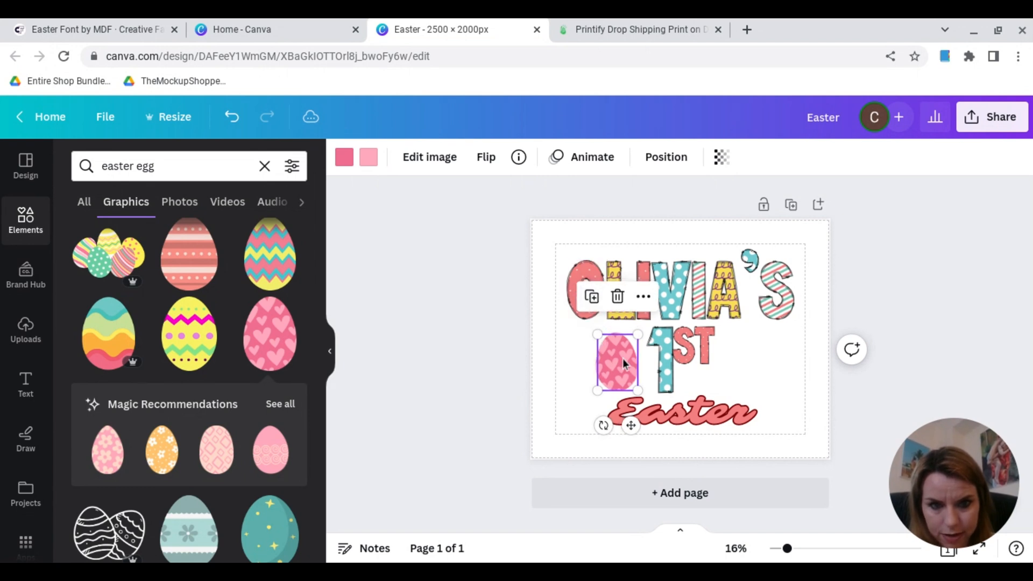
pyautogui.moveTo(624, 363); pyautogui.dragTo(752, 358)
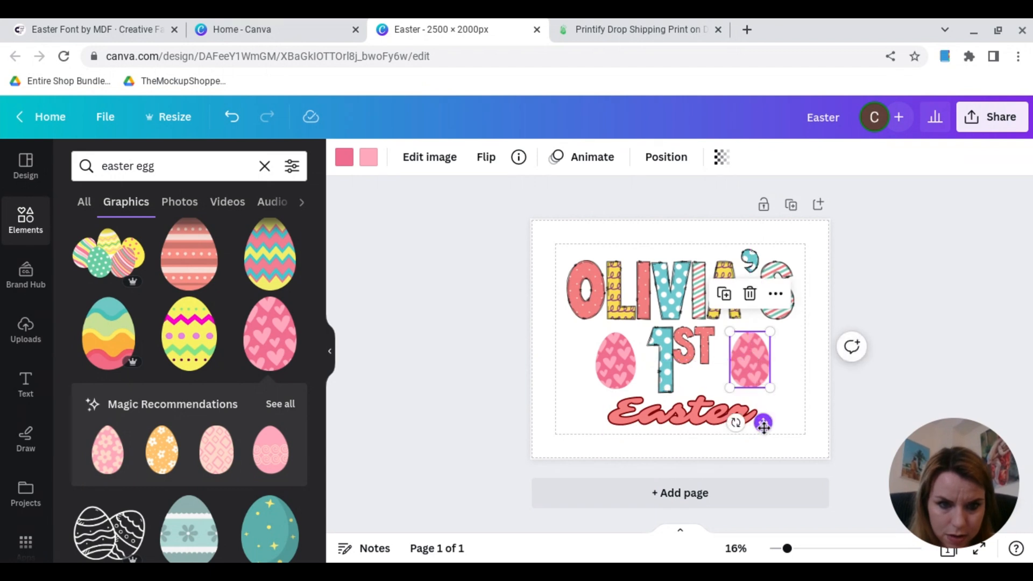
pyautogui.moveTo(736, 422); pyautogui.dragTo(726, 424)
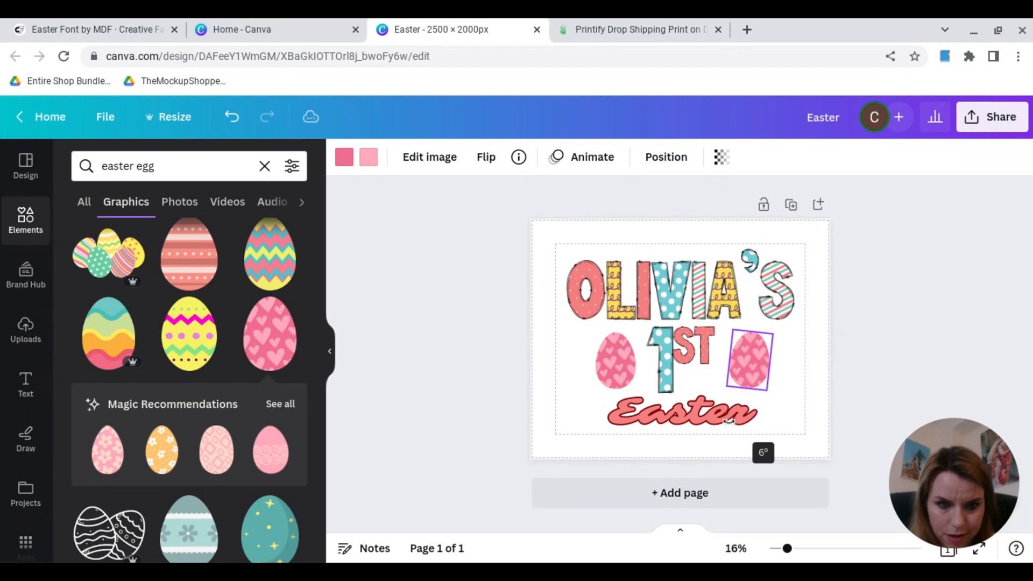
pyautogui.click(620, 364)
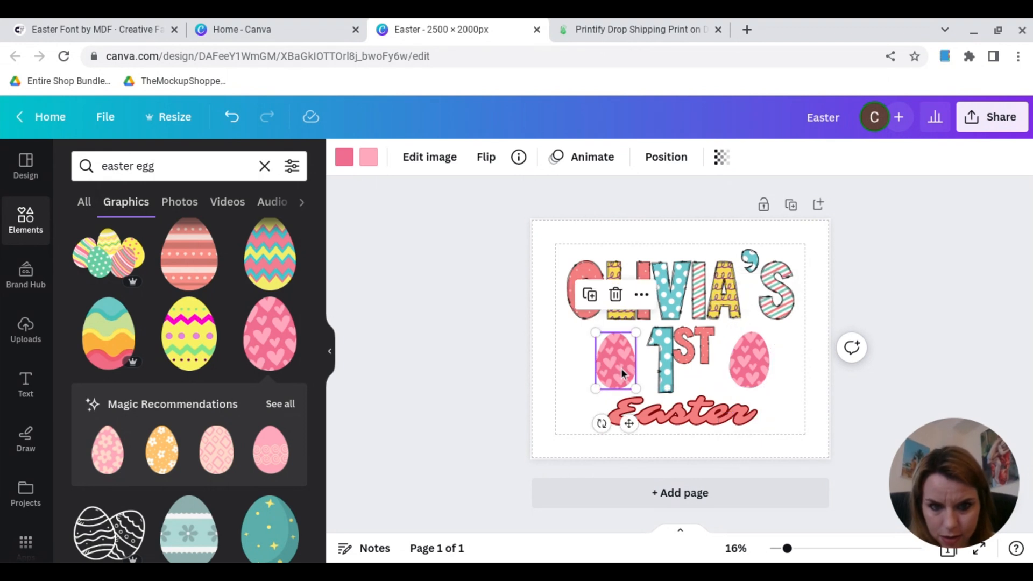
pyautogui.moveTo(601, 424); pyautogui.dragTo(612, 425)
# Select both pink eggs and shift them slightly left to balance them around the 1ST lettering
pyautogui.click(667, 468)
pyautogui.click(614, 360)
pyautogui.click(749, 360)
pyautogui.click(921, 325)
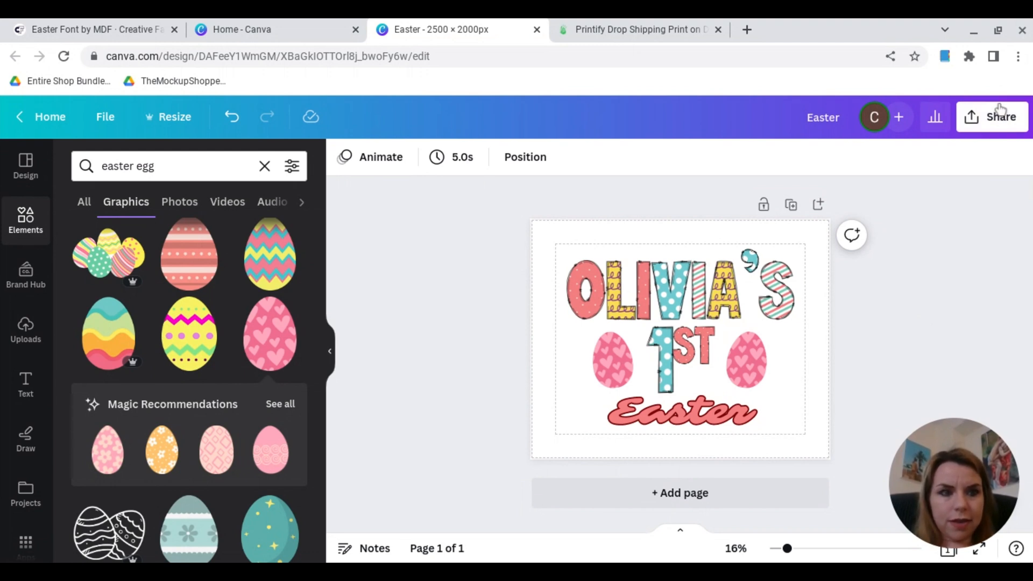
# Download the design as a PNG at size 1 (2,500 × 2,000 px) with a transparent background
pyautogui.click(999, 121)
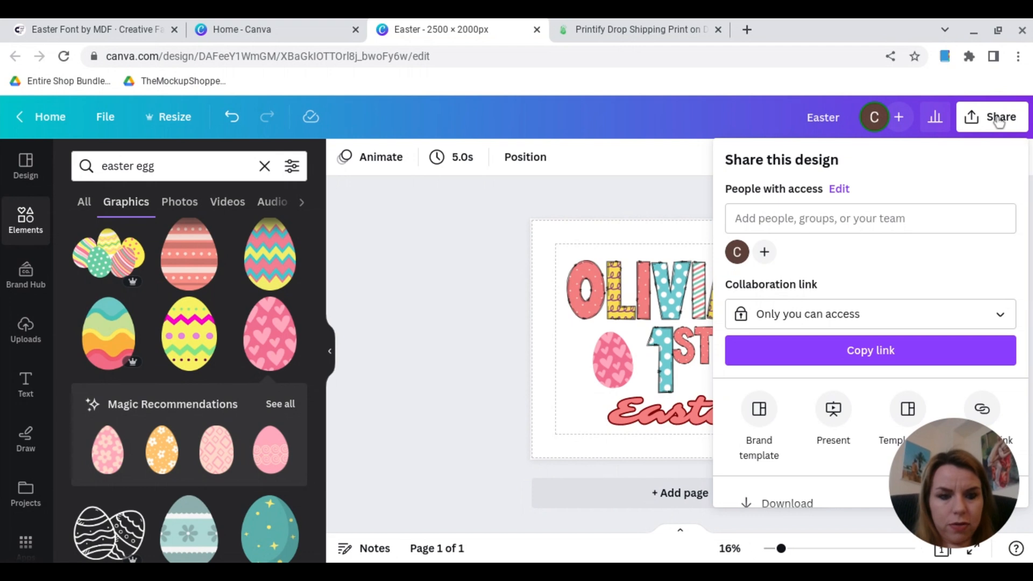
pyautogui.scroll(-2, 739, 430)
pyautogui.scroll(-3, 739, 431)
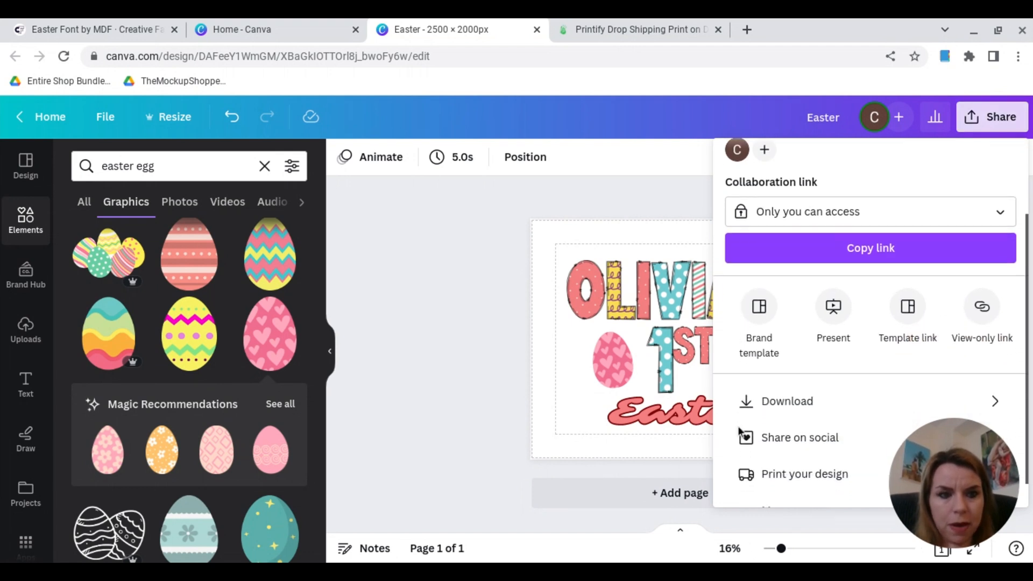
pyautogui.scroll(2, 739, 430)
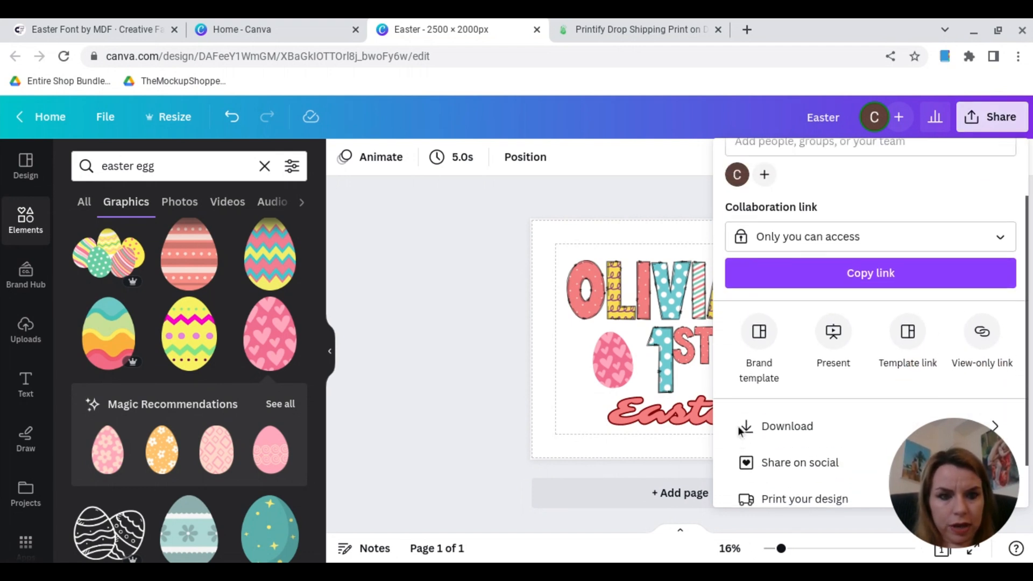
pyautogui.scroll(2, 739, 431)
pyautogui.scroll(-3, 739, 431)
pyautogui.scroll(1, 739, 430)
pyautogui.scroll(2, 739, 430)
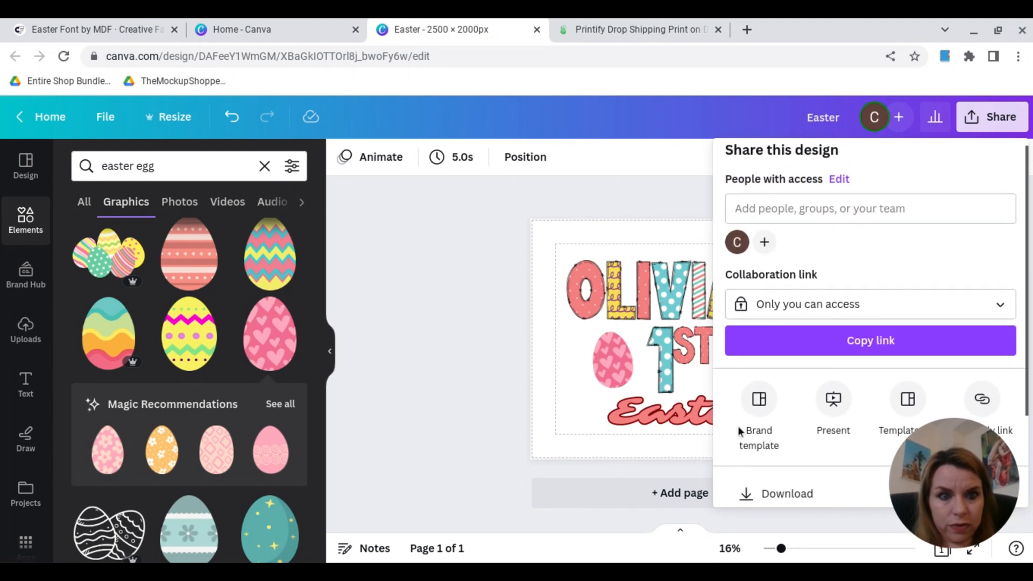
pyautogui.scroll(-3, 739, 430)
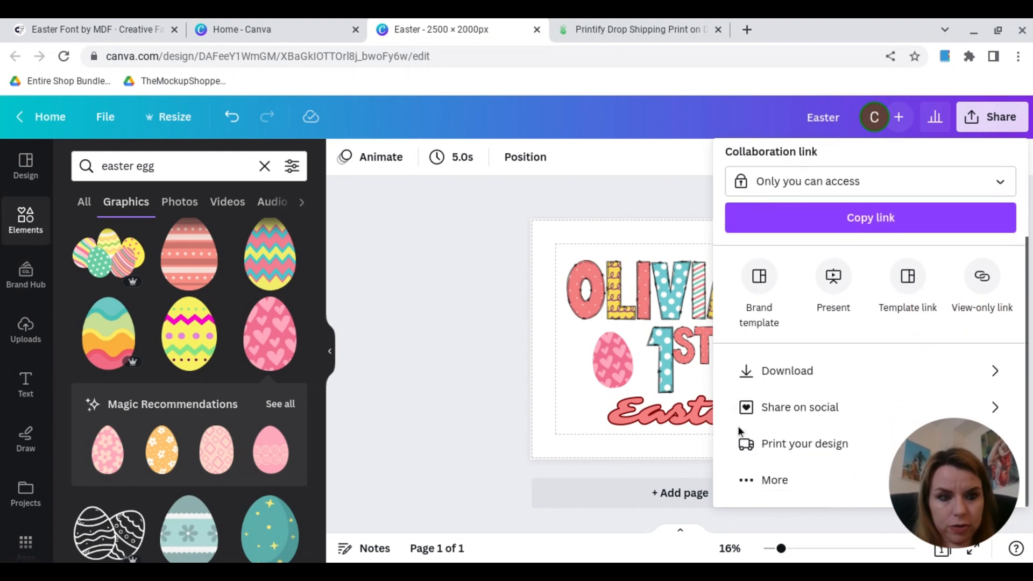
pyautogui.click(786, 373)
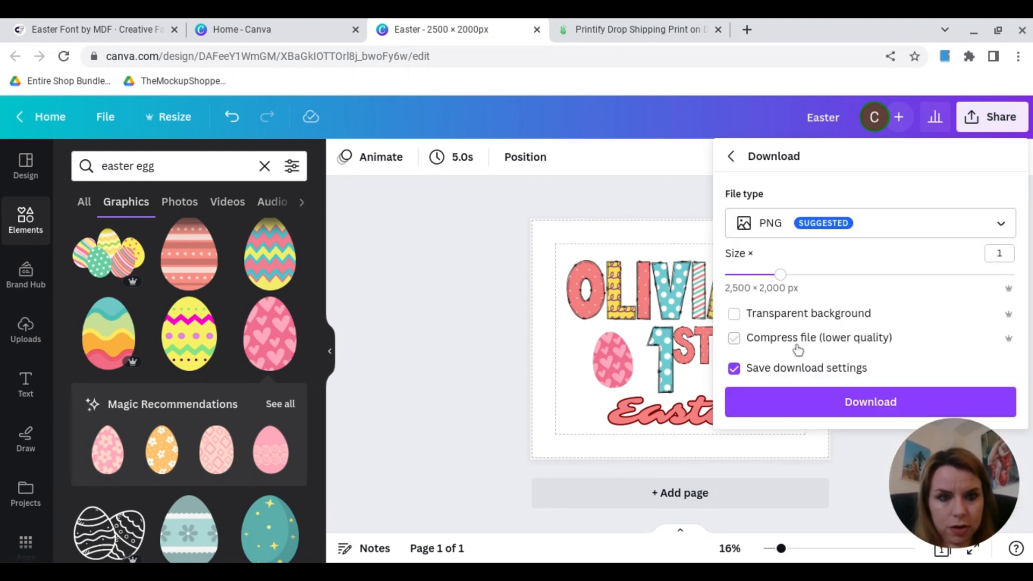
pyautogui.click(736, 316)
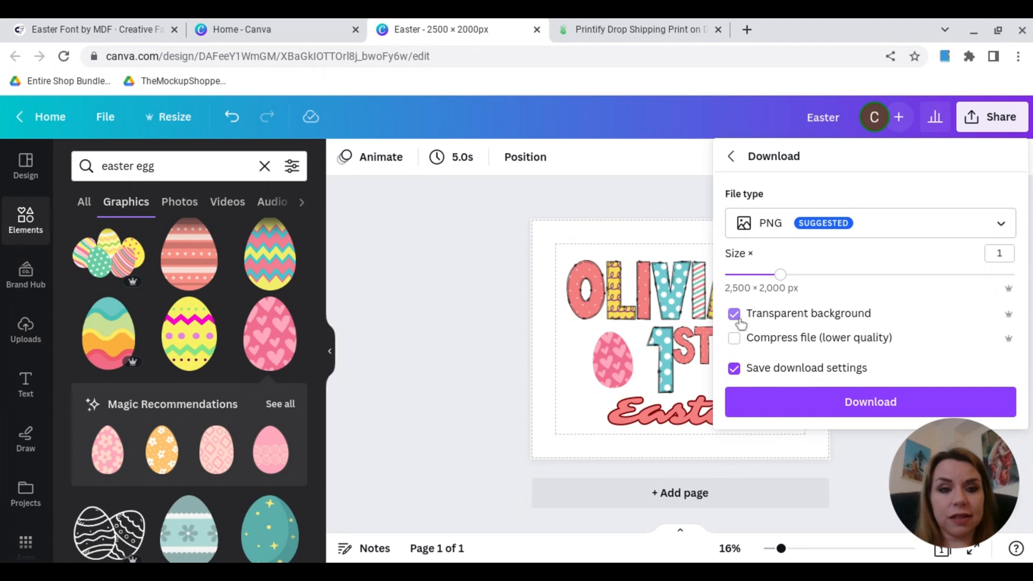
pyautogui.click(779, 408)
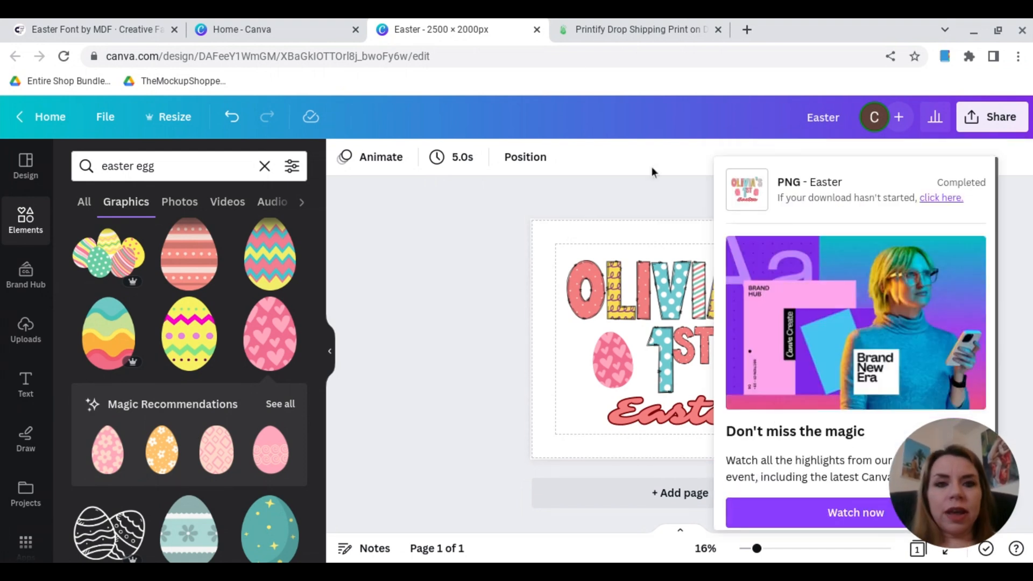
# Switch to Printify, open the Infant Fine Jersey Bodysuit from the kids' Baby Clothing catalog, and go to its print providers
pyautogui.click(595, 38)
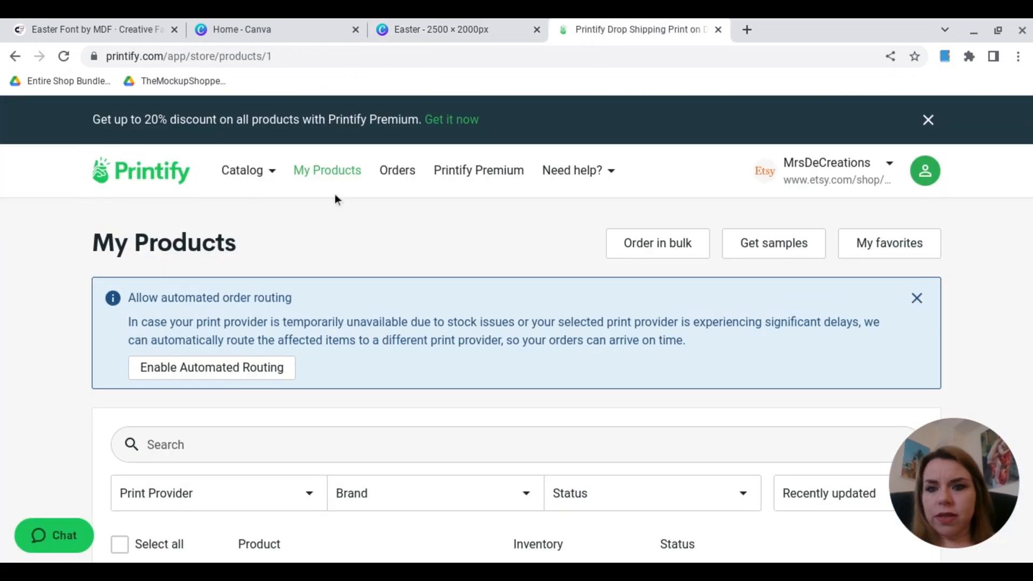
pyautogui.click(243, 171)
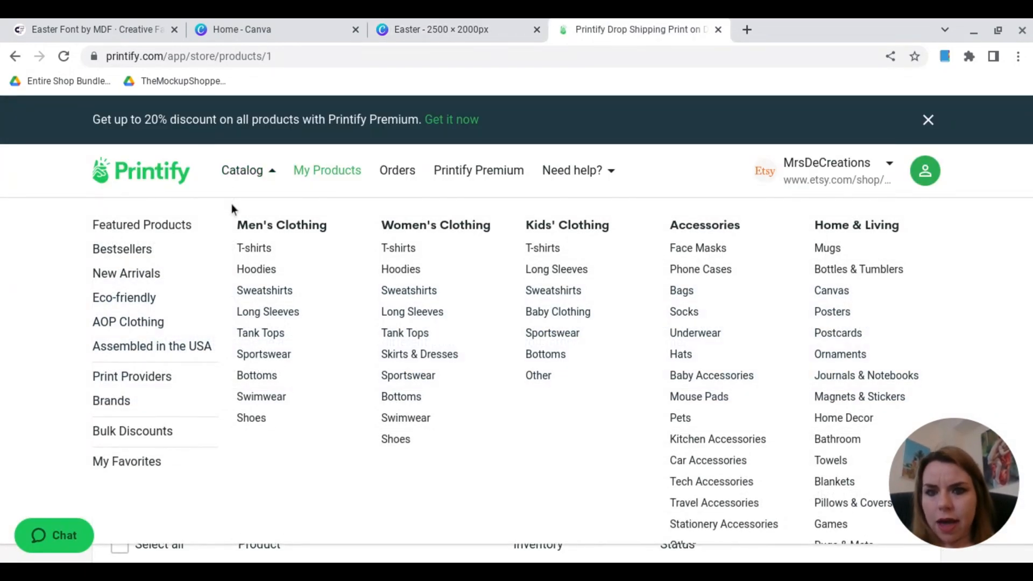
pyautogui.click(575, 321)
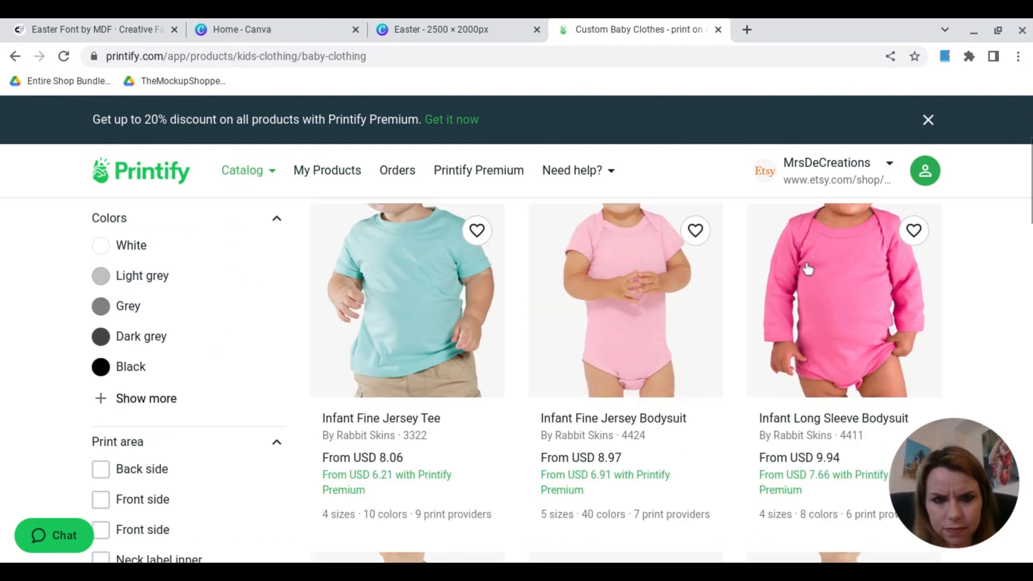
pyautogui.click(608, 318)
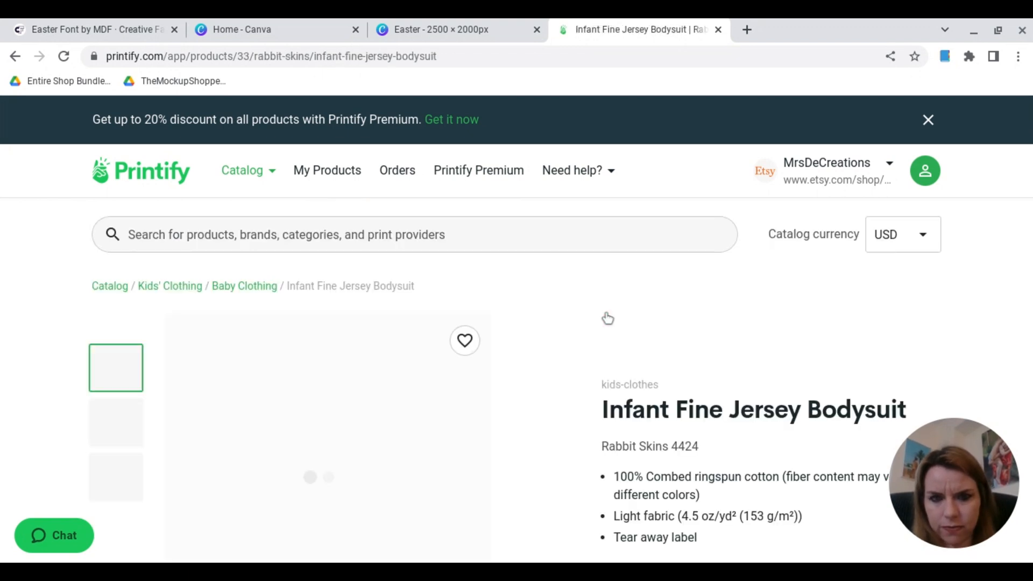
pyautogui.scroll(-4, 608, 318)
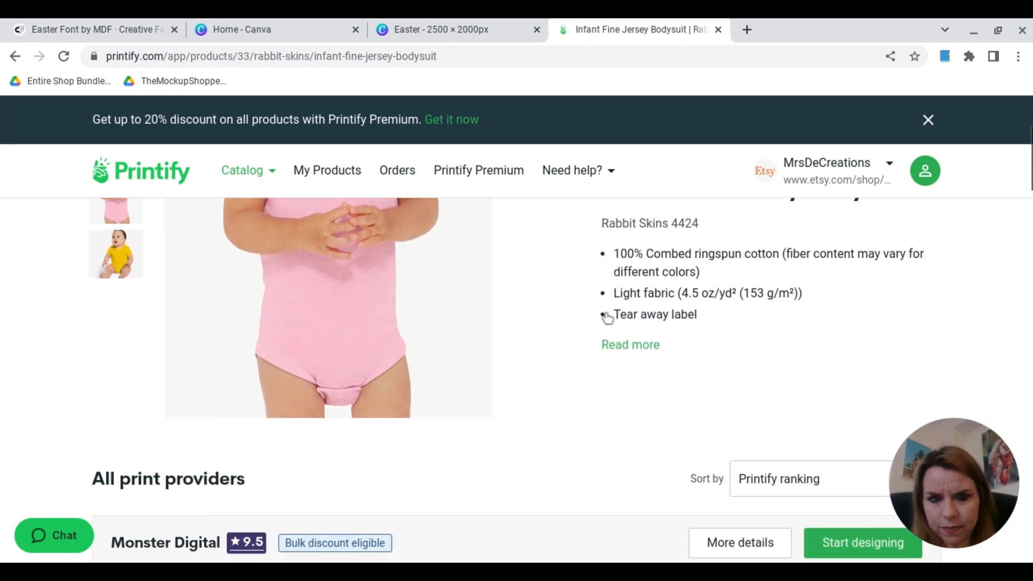
pyautogui.scroll(-3, 608, 318)
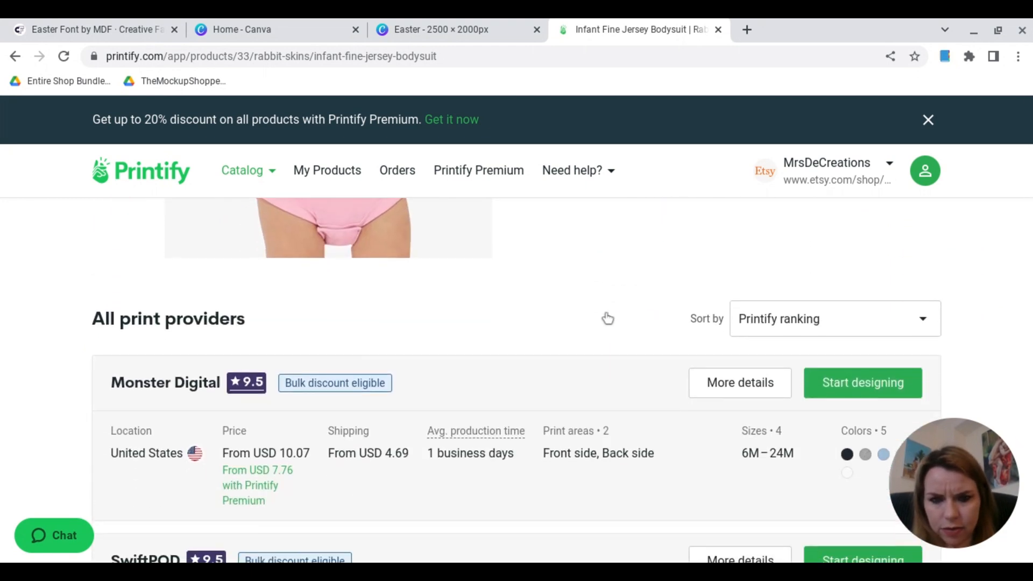
pyautogui.scroll(-1, 608, 318)
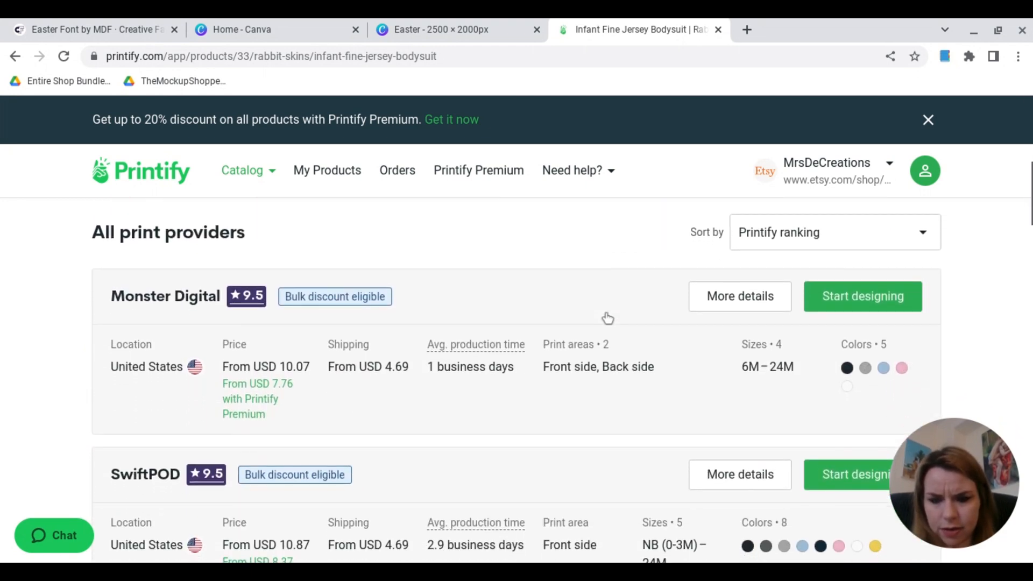
# Compare the print providers for the Infant Fine Jersey Bodysuit and start designing with SwiftPOD
pyautogui.scroll(-3, 608, 318)
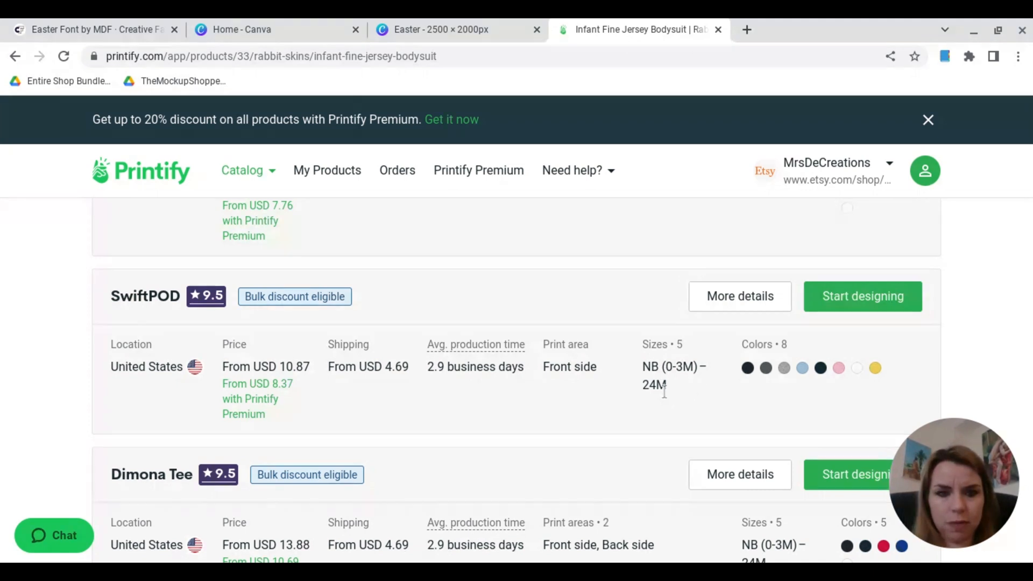
pyautogui.scroll(3, 679, 390)
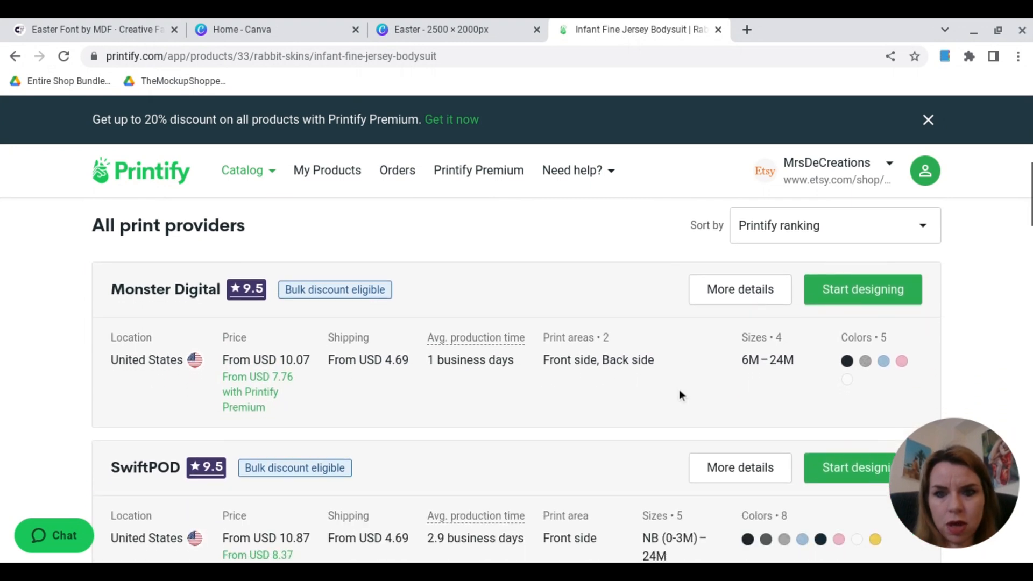
pyautogui.scroll(-1, 680, 389)
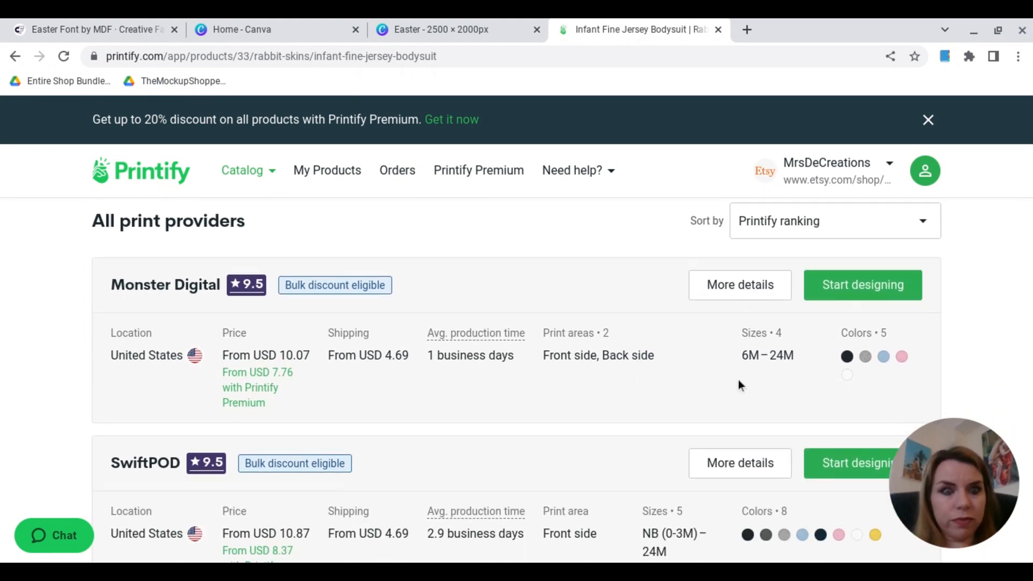
pyautogui.scroll(-3, 724, 373)
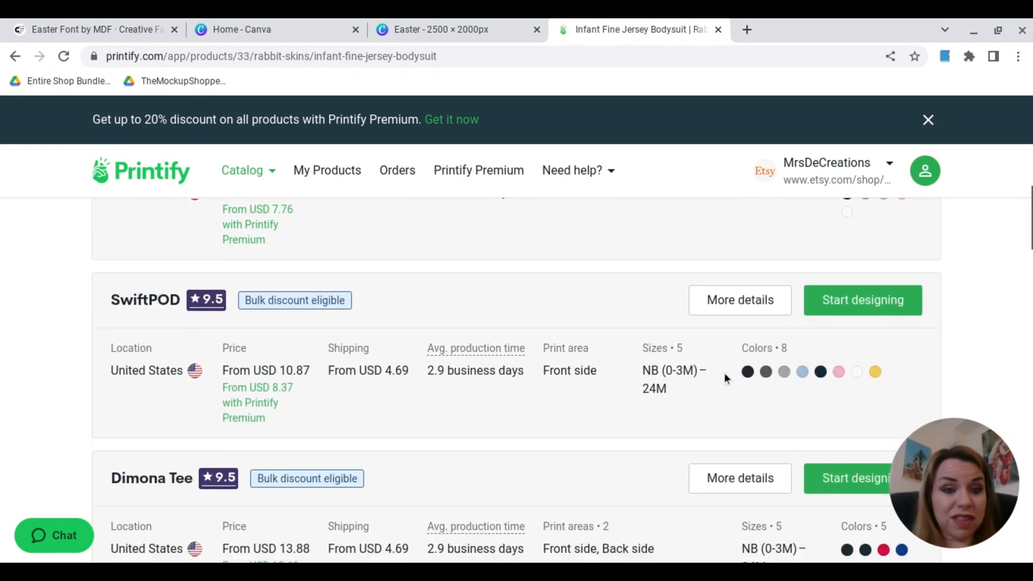
pyautogui.click(876, 288)
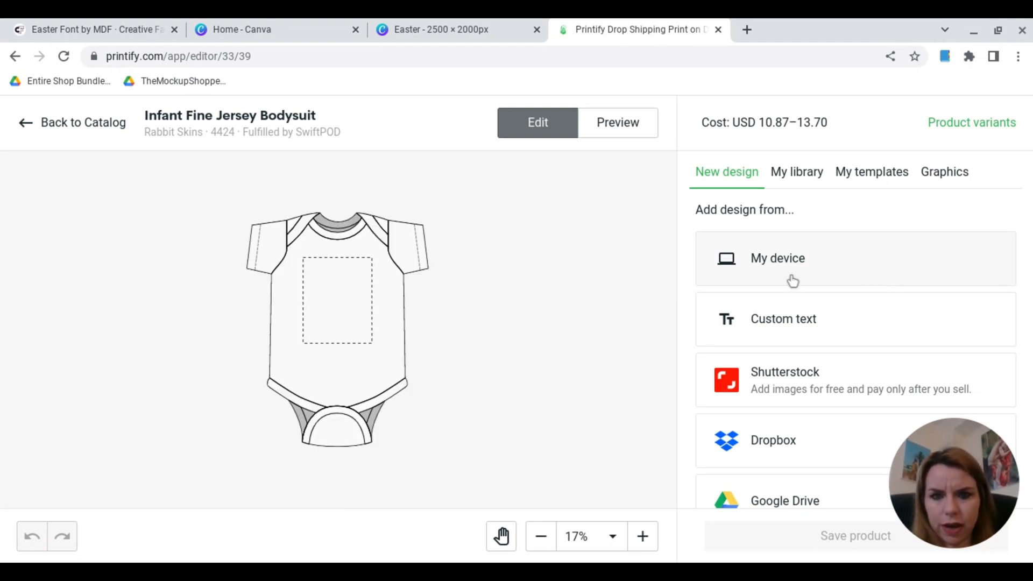
# Upload Easter.png from the device, enlarge it to about 17.03 × 13.62 cm, and centre it across the front print area
pyautogui.click(793, 280)
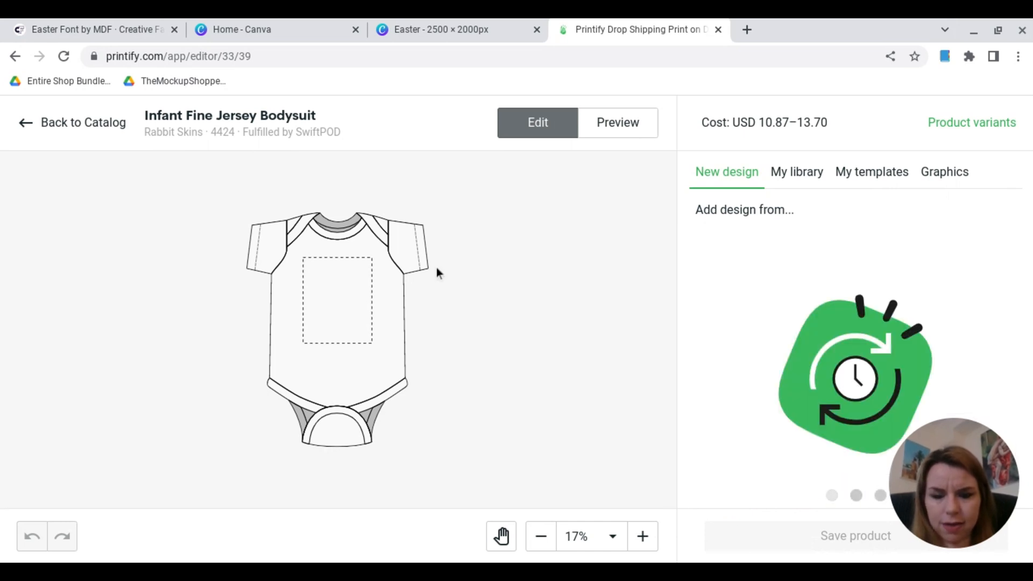
pyautogui.moveTo(351, 285); pyautogui.dragTo(384, 250)
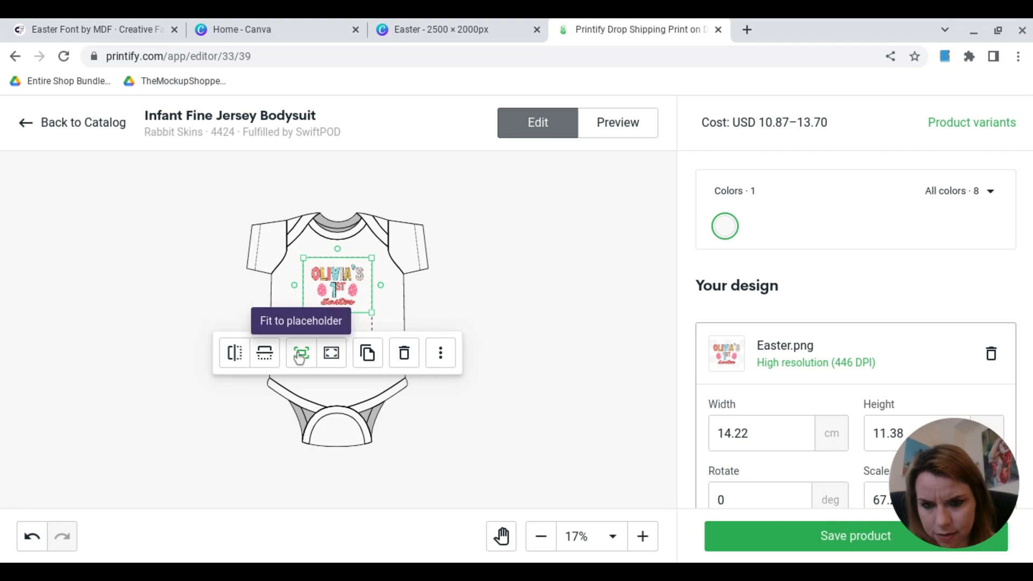
pyautogui.moveTo(303, 256); pyautogui.dragTo(296, 252)
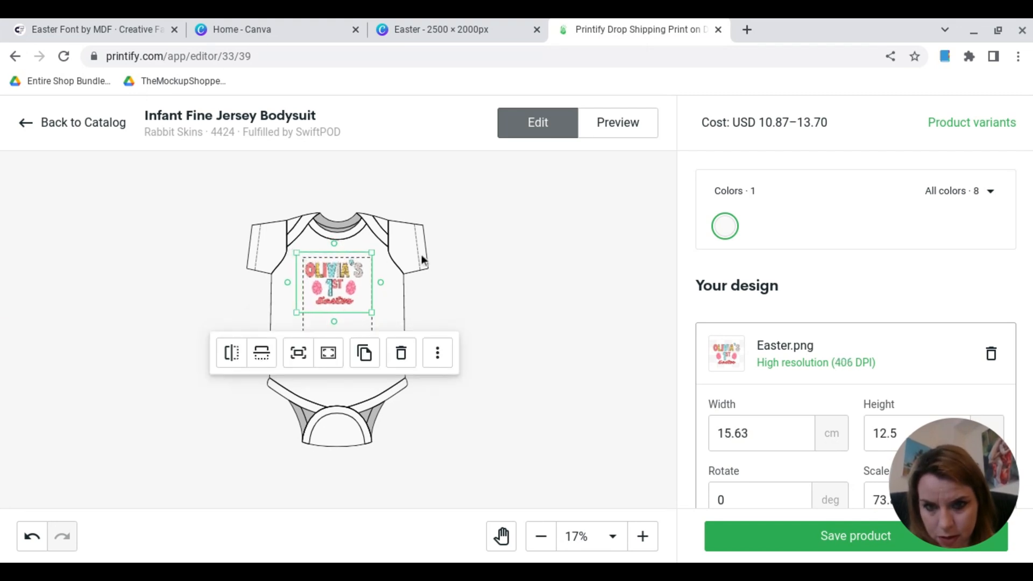
pyautogui.moveTo(371, 253); pyautogui.dragTo(380, 252)
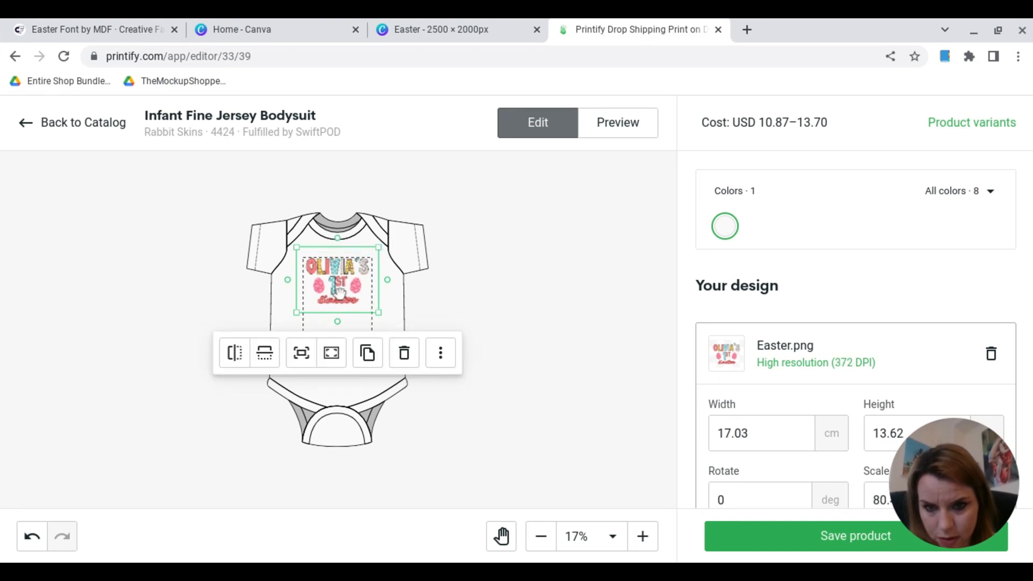
pyautogui.moveTo(342, 288); pyautogui.dragTo(345, 289)
pyautogui.click(496, 308)
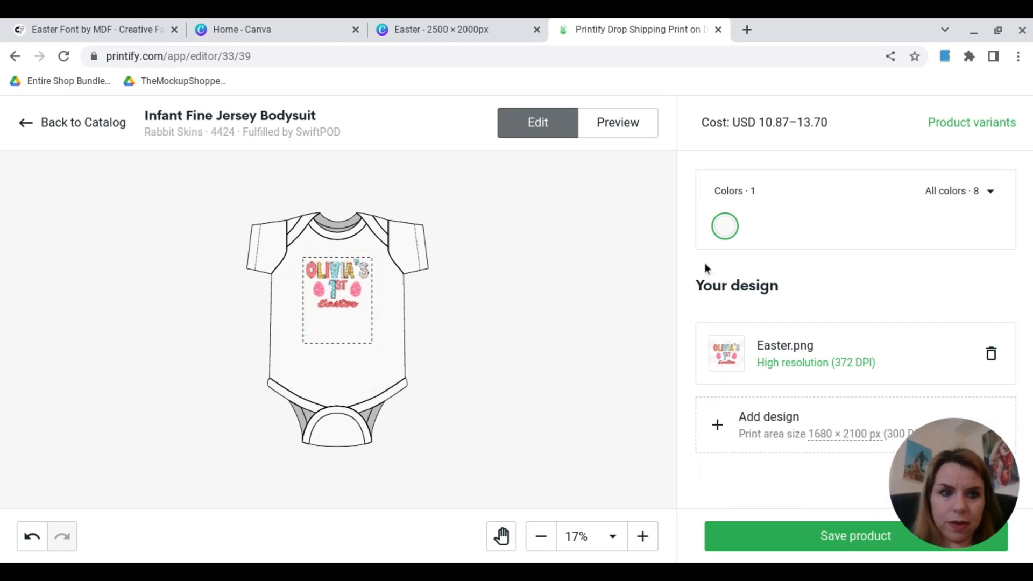
# Add Pink, Light Blue, Butter and Heather to the bodysuit's colour selection
pyautogui.click(980, 192)
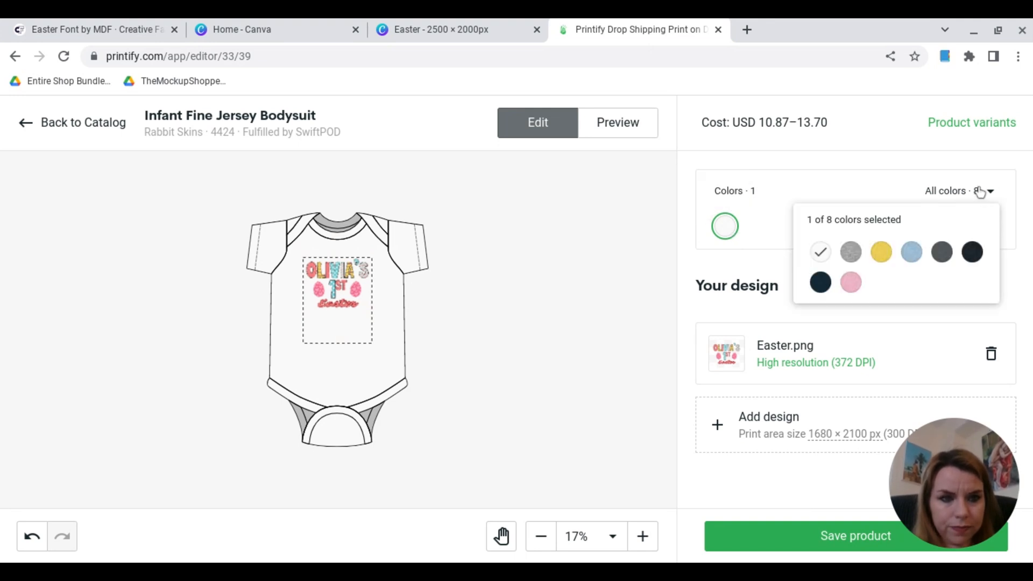
pyautogui.click(852, 284)
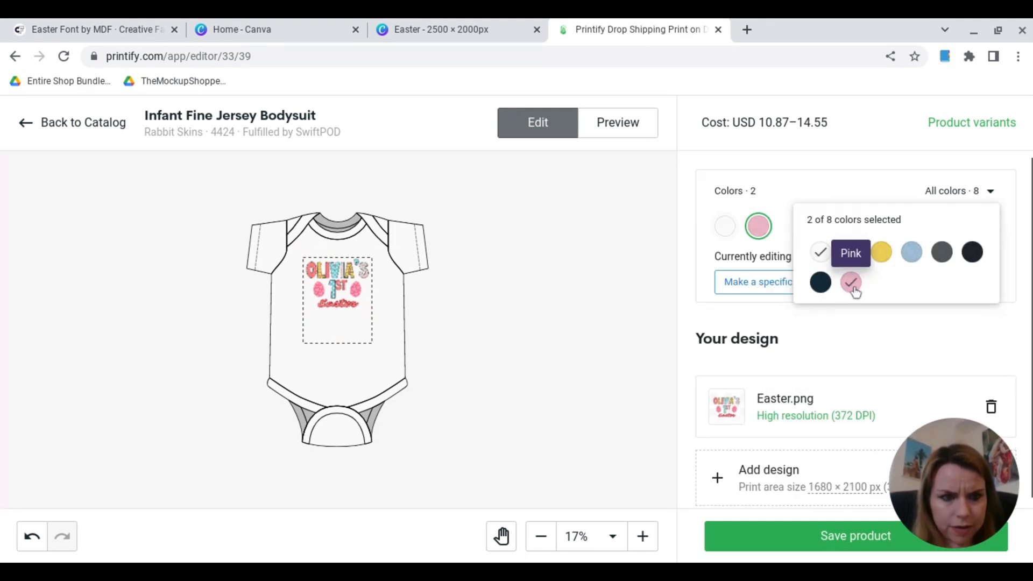
pyautogui.click(914, 255)
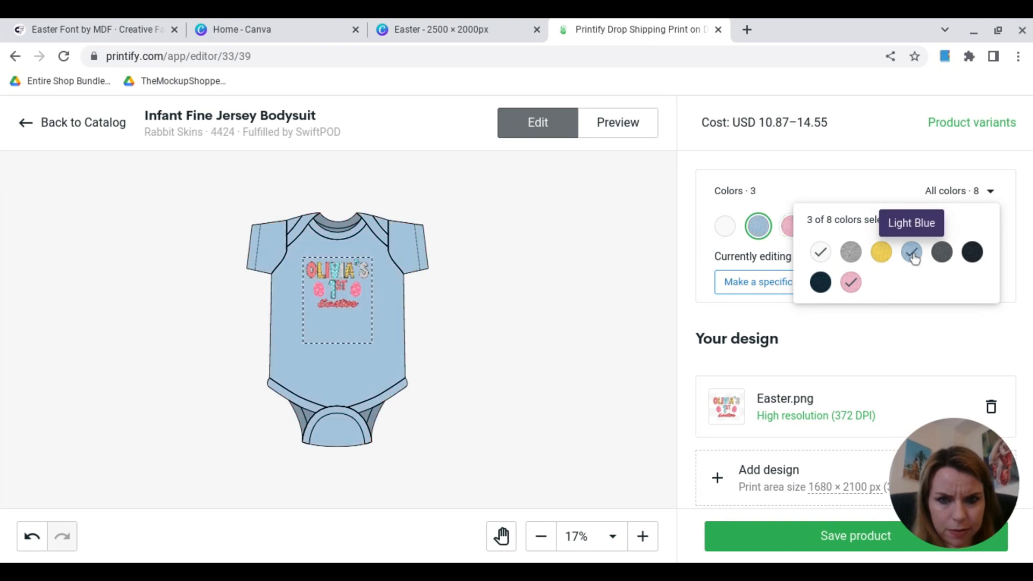
pyautogui.click(884, 260)
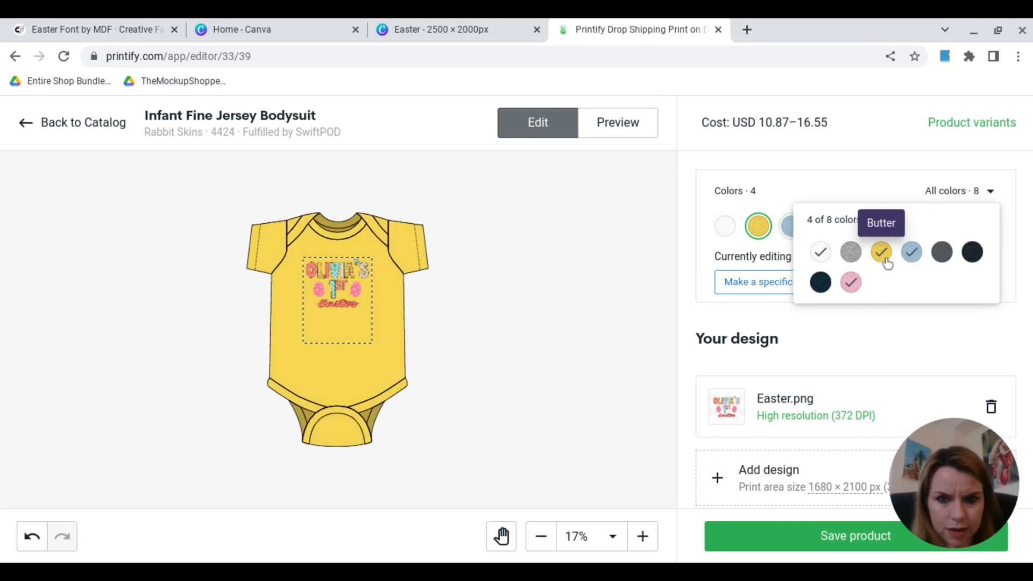
pyautogui.click(851, 254)
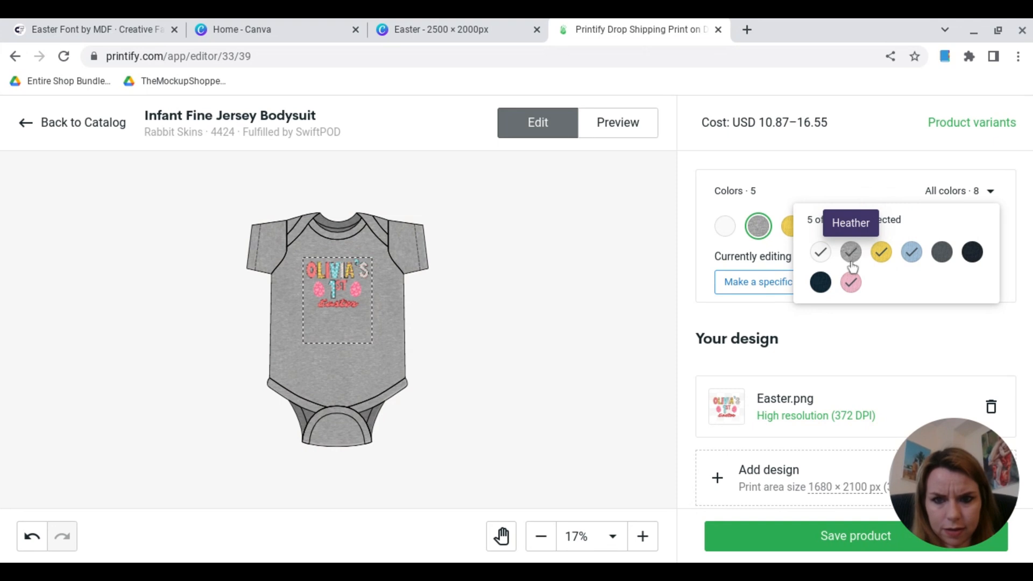
# Preview the bodysuit's front in White, Butter, Light Blue and Pink, and save the product
pyautogui.click(646, 121)
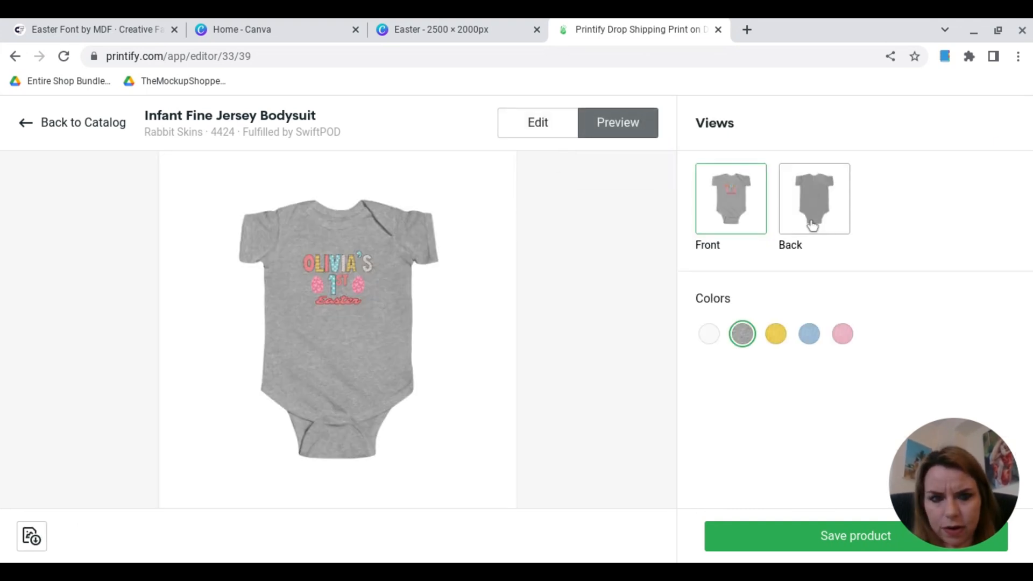
pyautogui.click(710, 337)
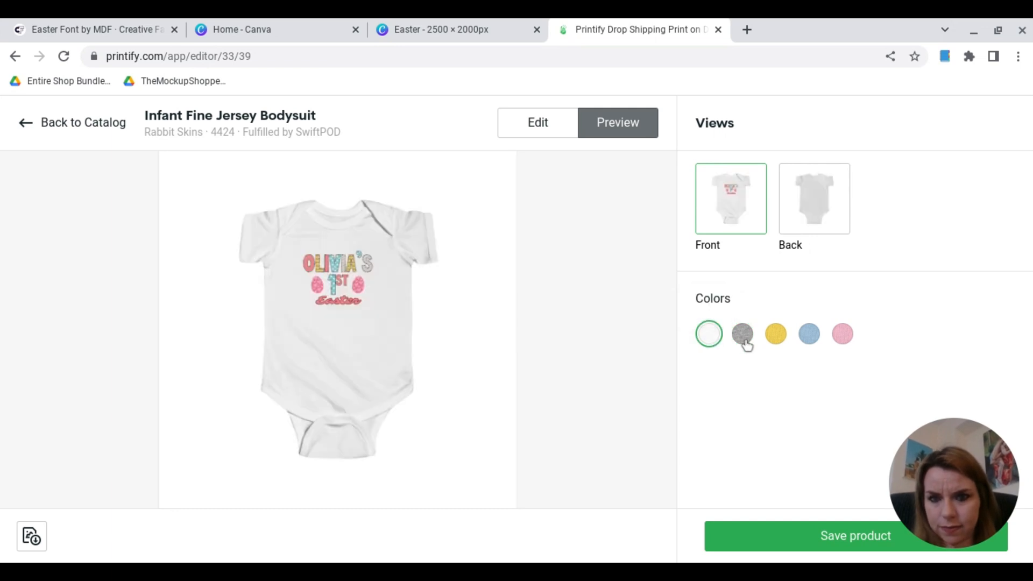
pyautogui.click(778, 337)
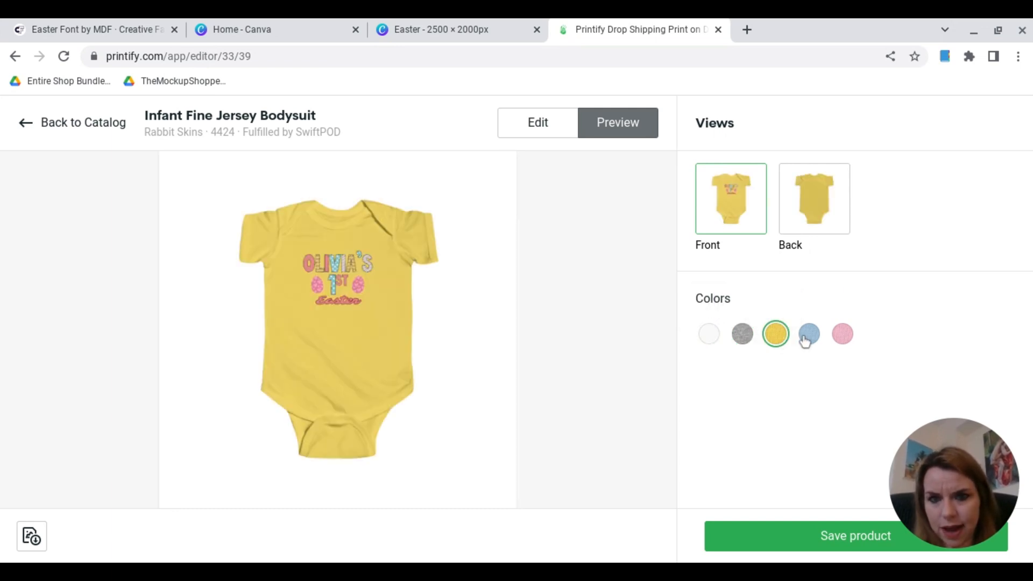
pyautogui.click(808, 336)
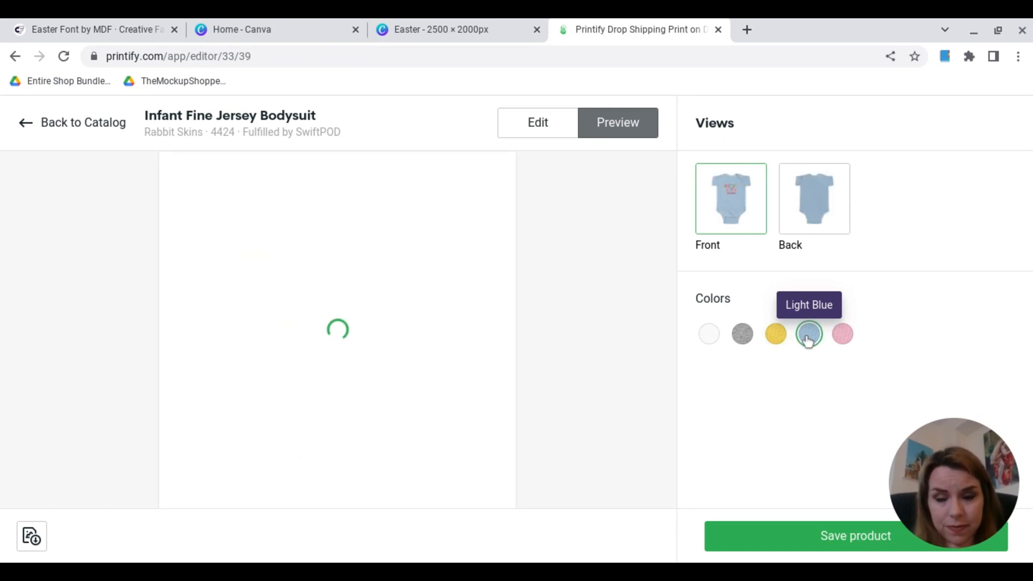
pyautogui.click(842, 340)
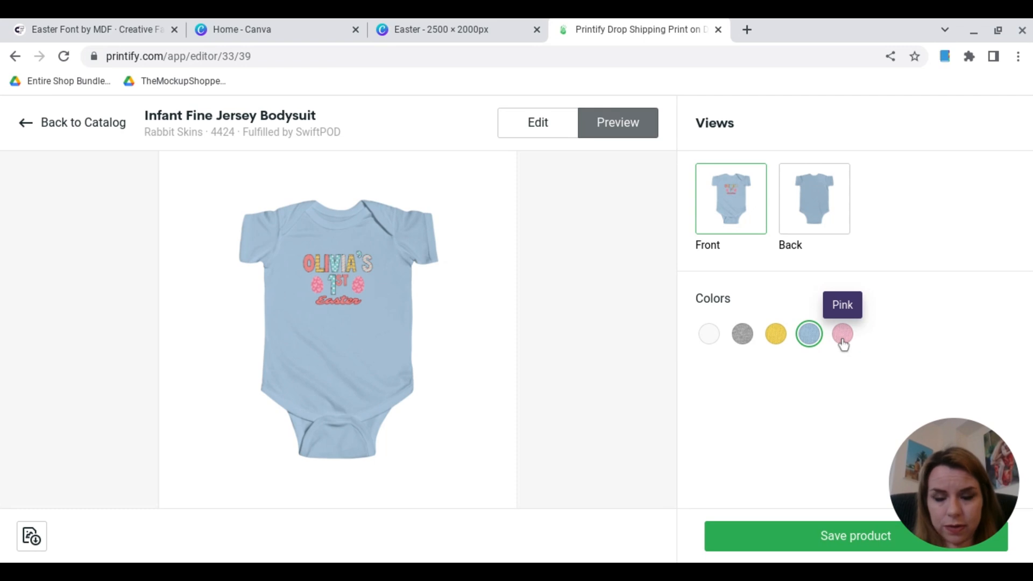
pyautogui.click(798, 538)
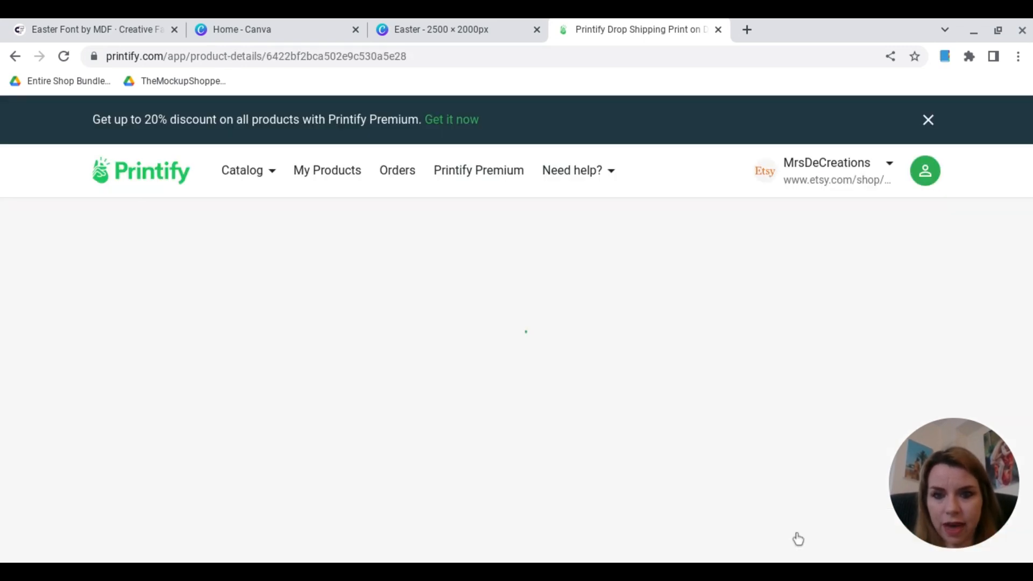
# Insert "Baby's 1st Easter Vest" before the existing text in the product title
pyautogui.scroll(-3, 647, 412)
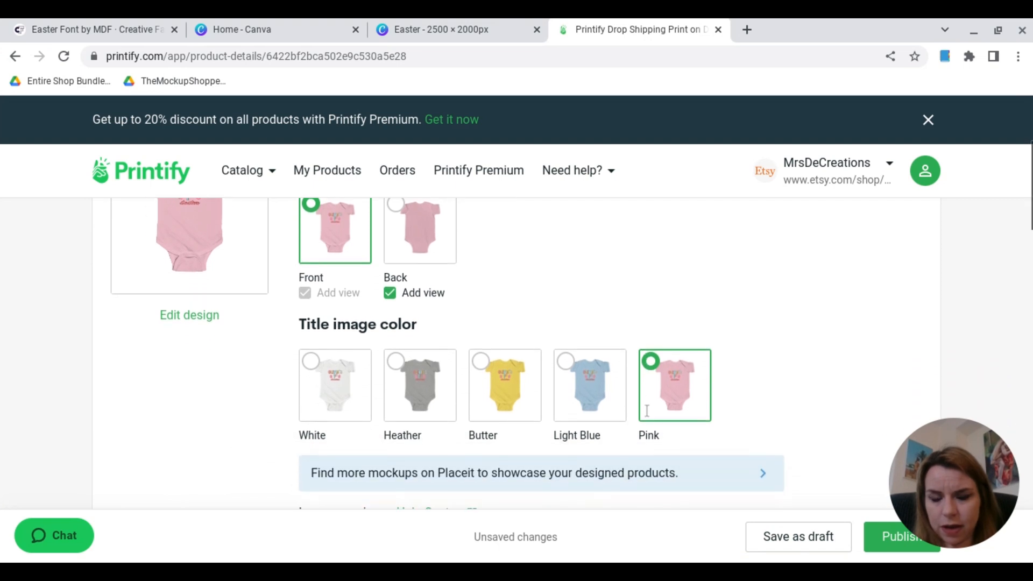
pyautogui.scroll(-5, 647, 411)
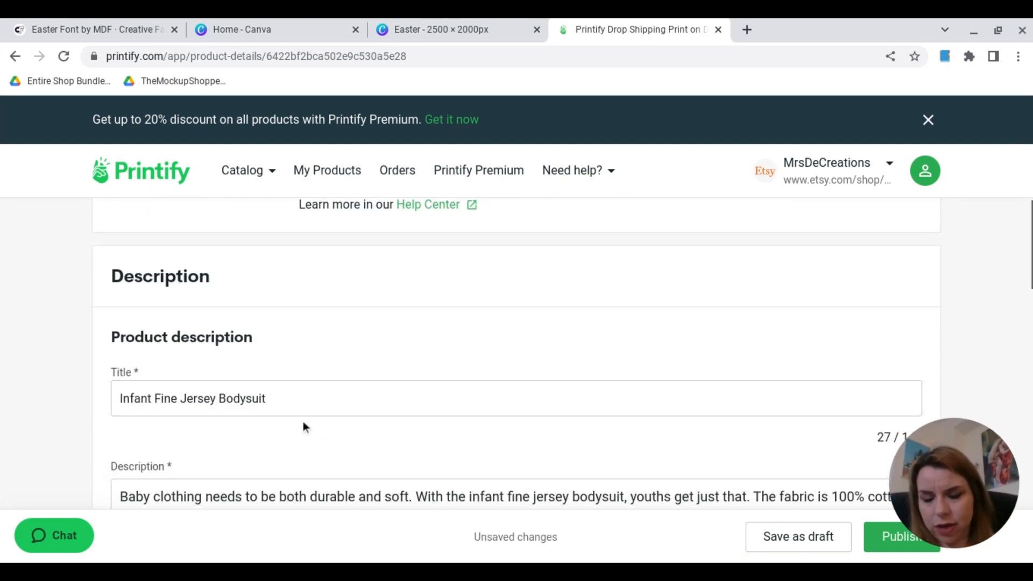
pyautogui.click(119, 396)
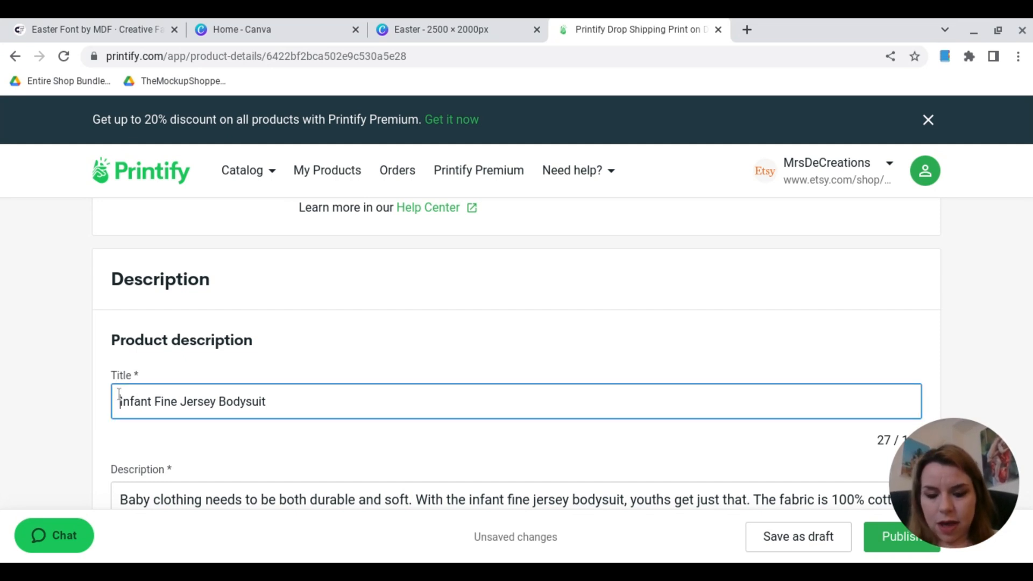
pyautogui.write('Baby')
pyautogui.write("'s 1st ")
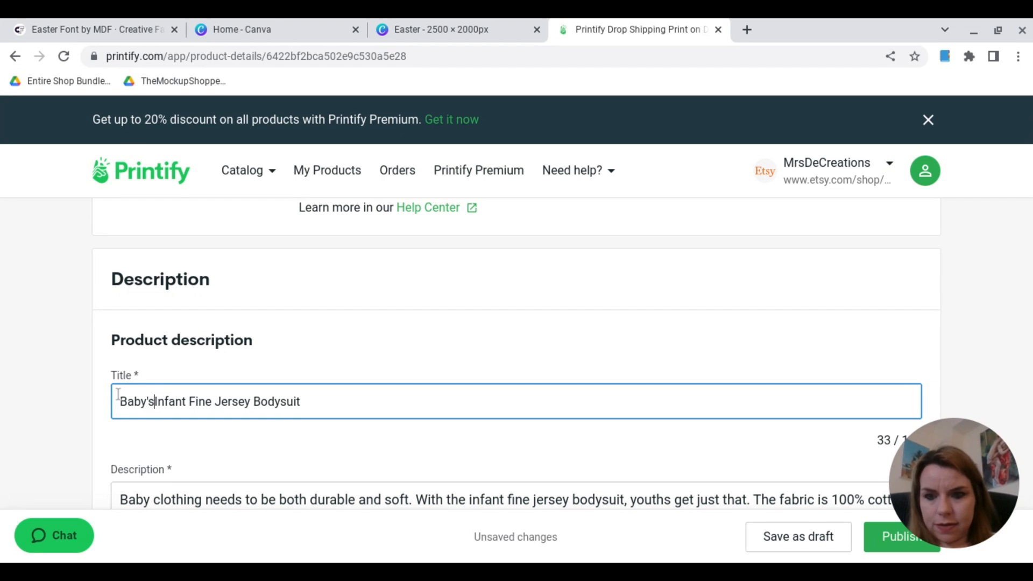
pyautogui.write('Easter ')
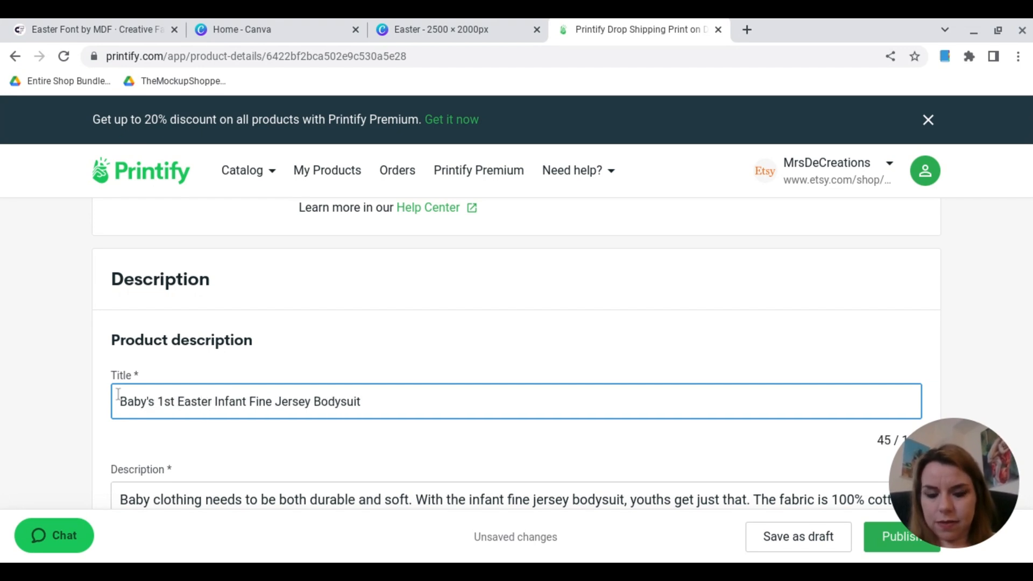
pyautogui.write('ver')
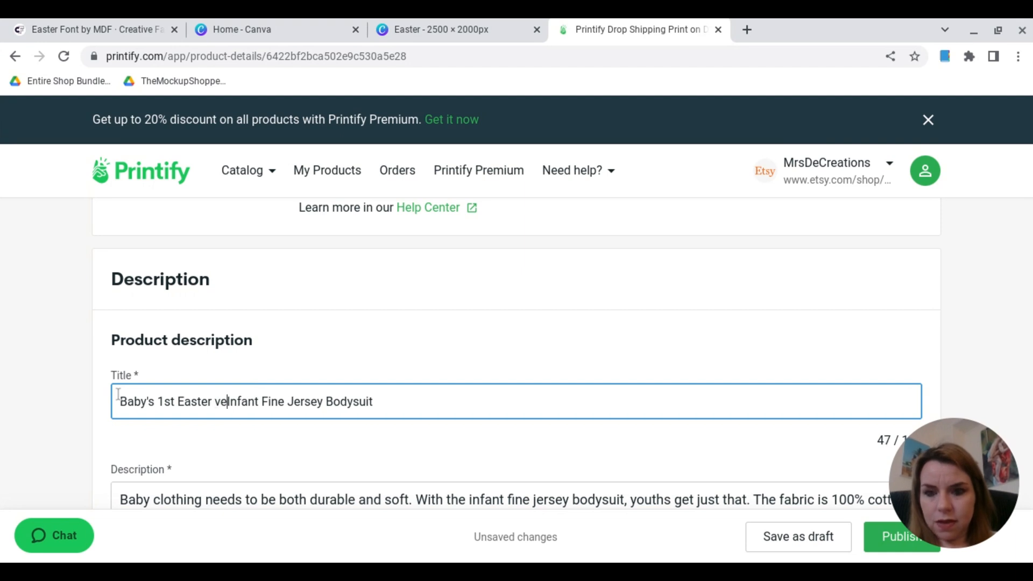
pyautogui.press('BackSpace')
pyautogui.press('BackSpace')
pyautogui.press('BackSpace')
pyautogui.write('Vest')
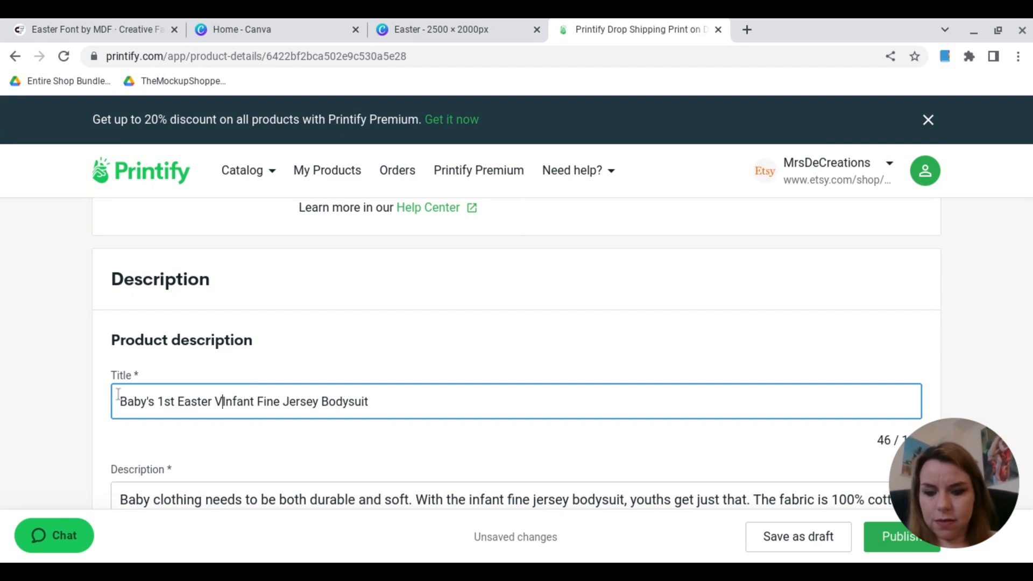
# Remove "Fine" from the product title and put "Personalised" at its beginning
pyautogui.press('Right')
pyautogui.press('Right')
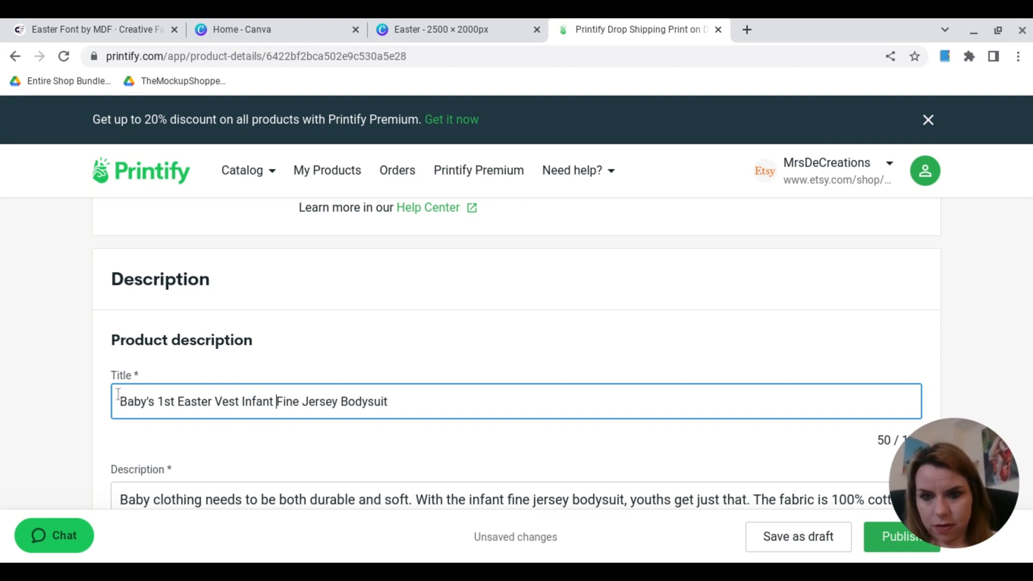
pyautogui.press('BackSpace')
pyautogui.press('BackSpace')
pyautogui.press('BackSpace')
pyautogui.press('BackSpace')
pyautogui.press('BackSpace')
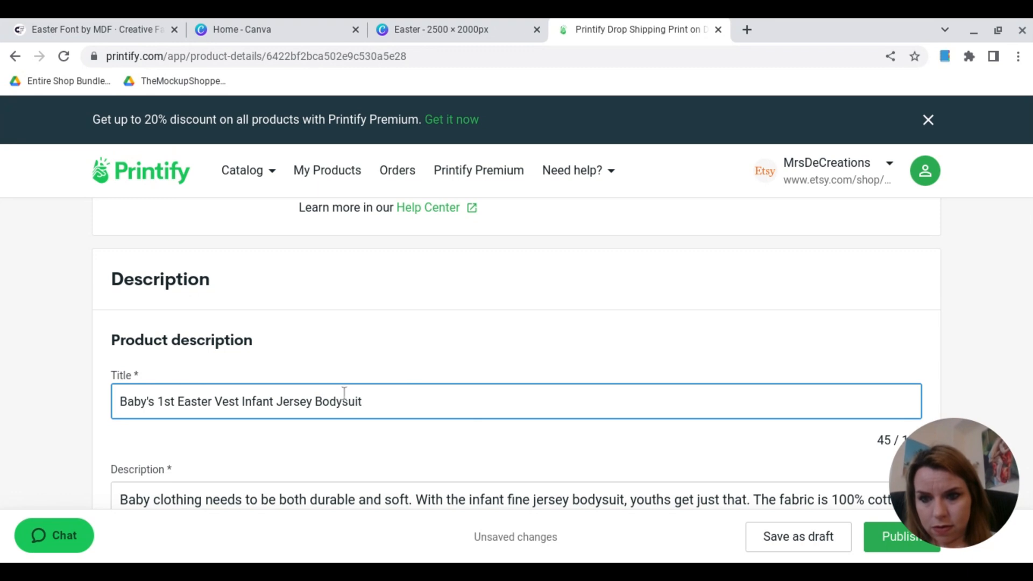
pyautogui.write('Perso')
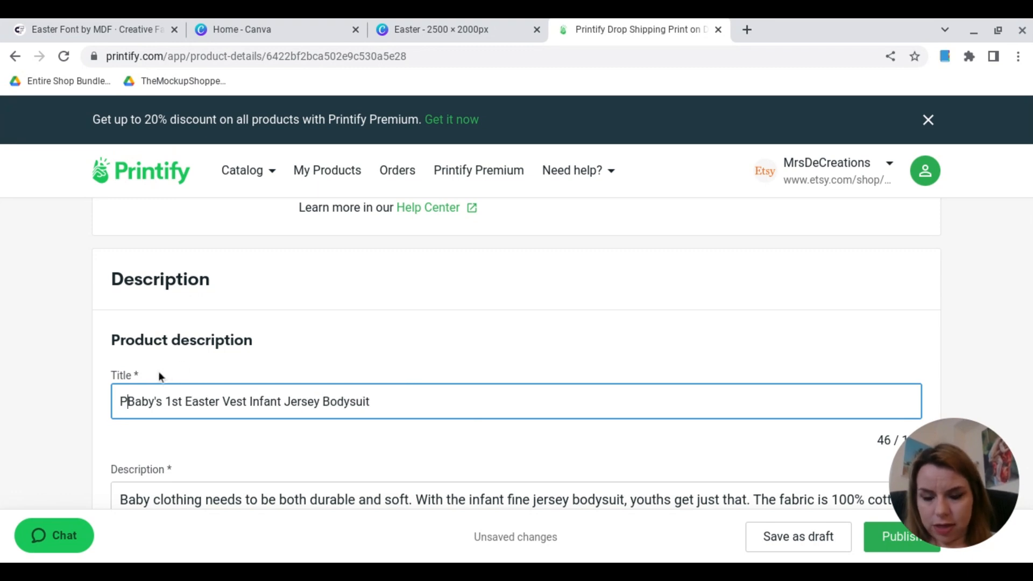
pyautogui.write('nalised')
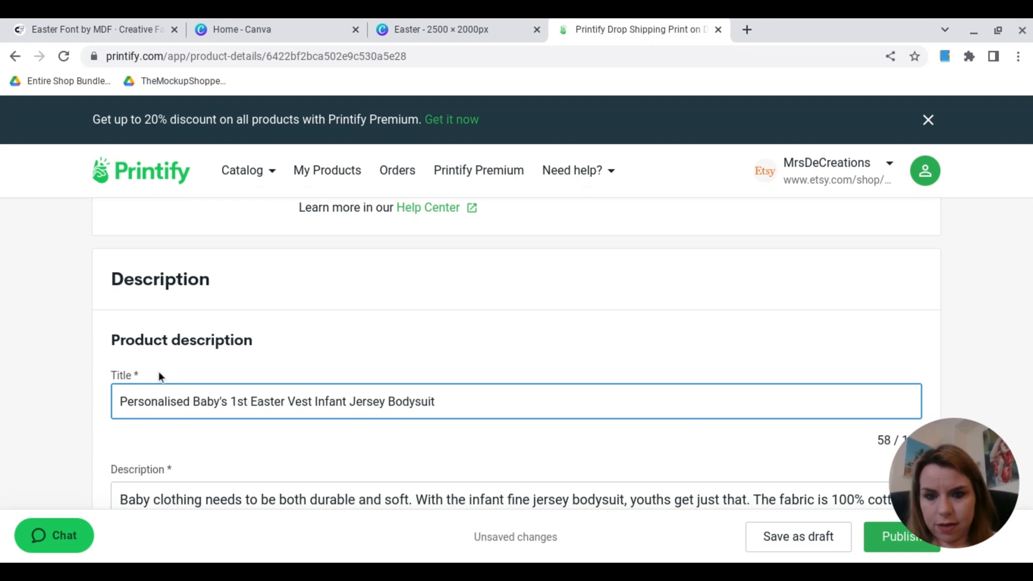
# Look through the available shipping profiles for the product and leave the automatically assigned new profile selected
pyautogui.scroll(-5, 390, 447)
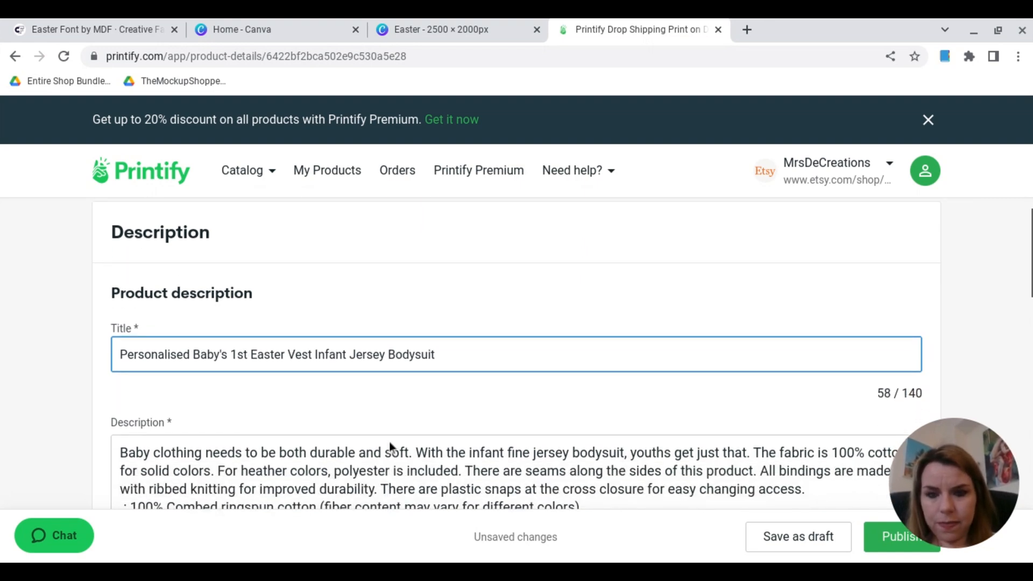
pyautogui.scroll(-2, 390, 446)
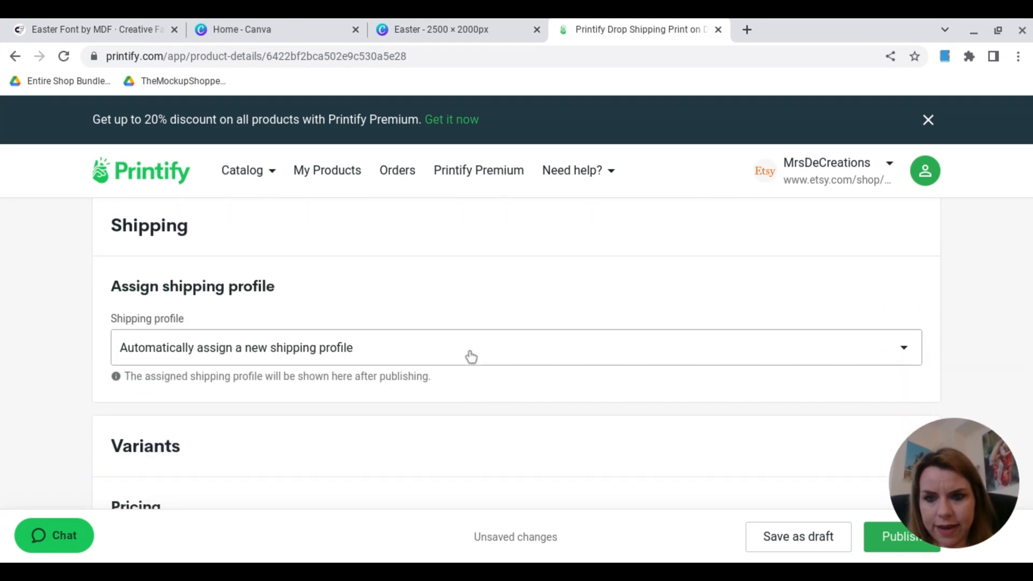
pyautogui.click(471, 356)
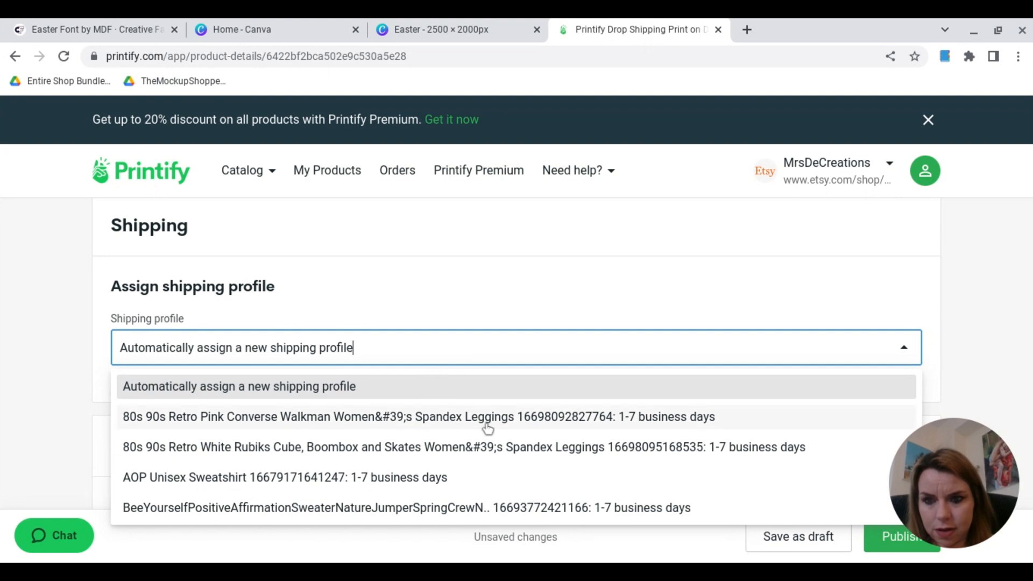
pyautogui.scroll(-4, 487, 427)
pyautogui.scroll(-6, 487, 429)
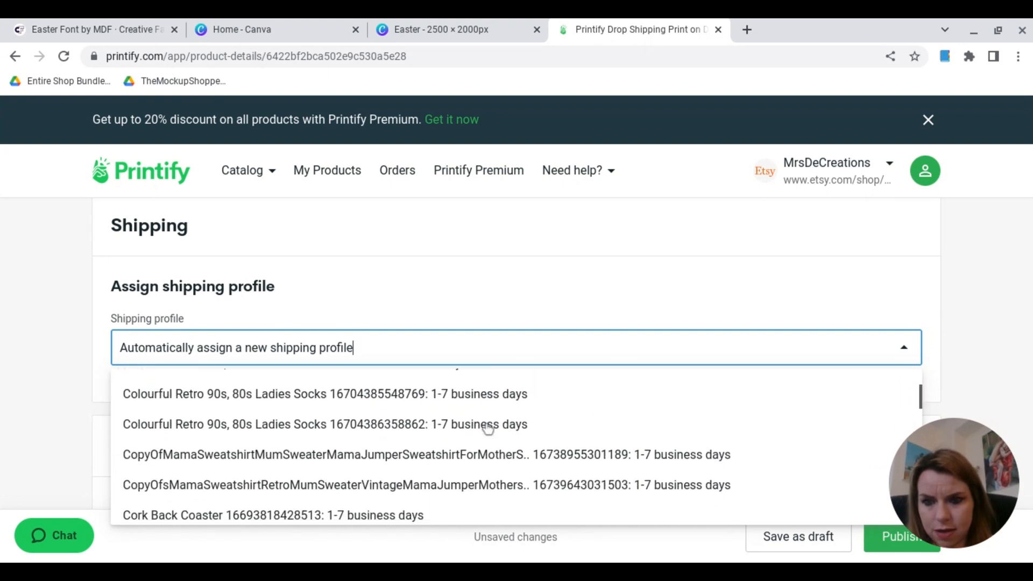
pyautogui.scroll(10, 488, 429)
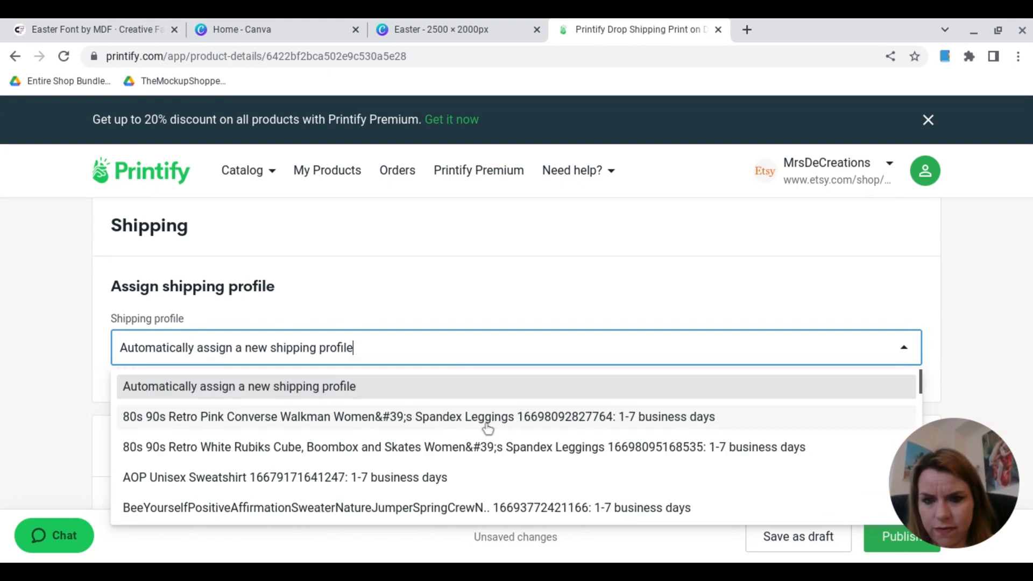
pyautogui.click(535, 289)
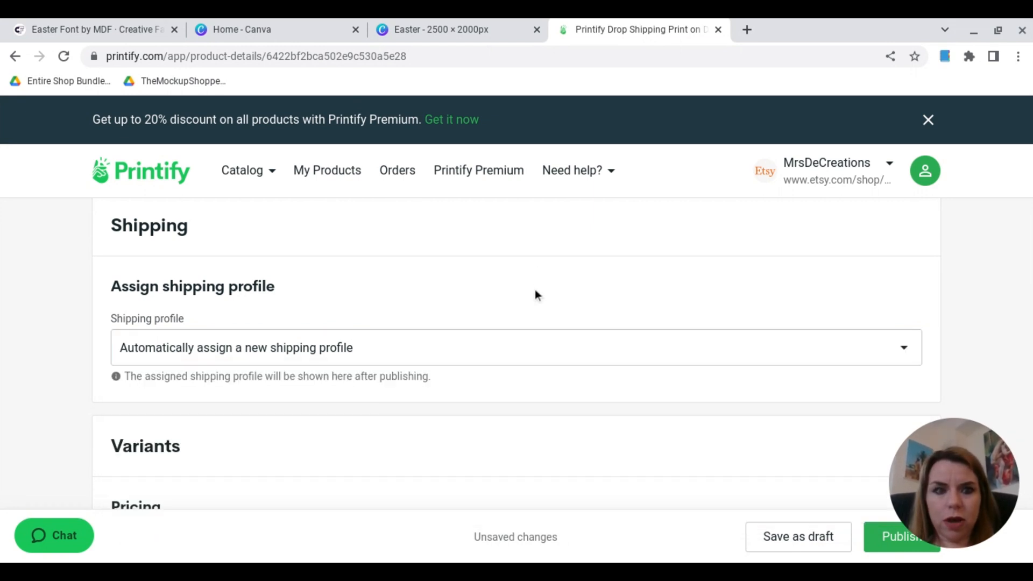
# Expand the NB size in the variant pricing and review each colour's cost, retail price, profit and margin
pyautogui.scroll(-5, 535, 295)
pyautogui.scroll(-1, 535, 294)
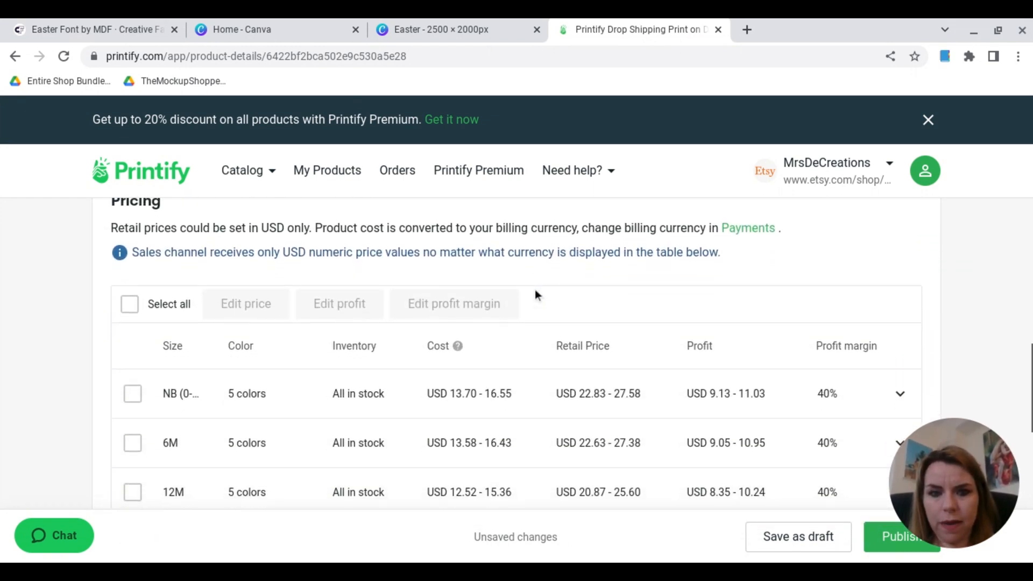
pyautogui.scroll(-2, 535, 294)
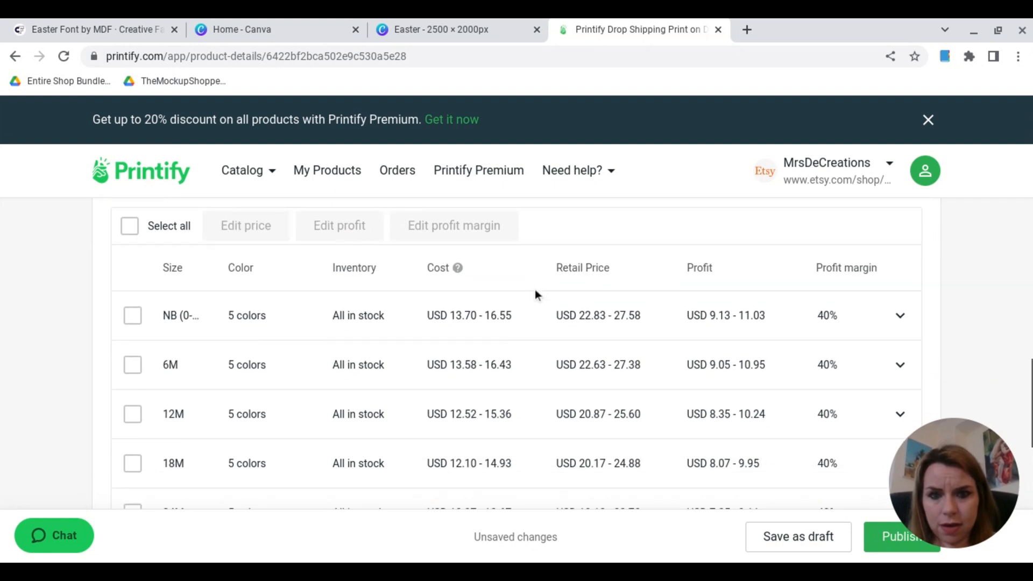
pyautogui.click(898, 316)
pyautogui.scroll(-2, 902, 319)
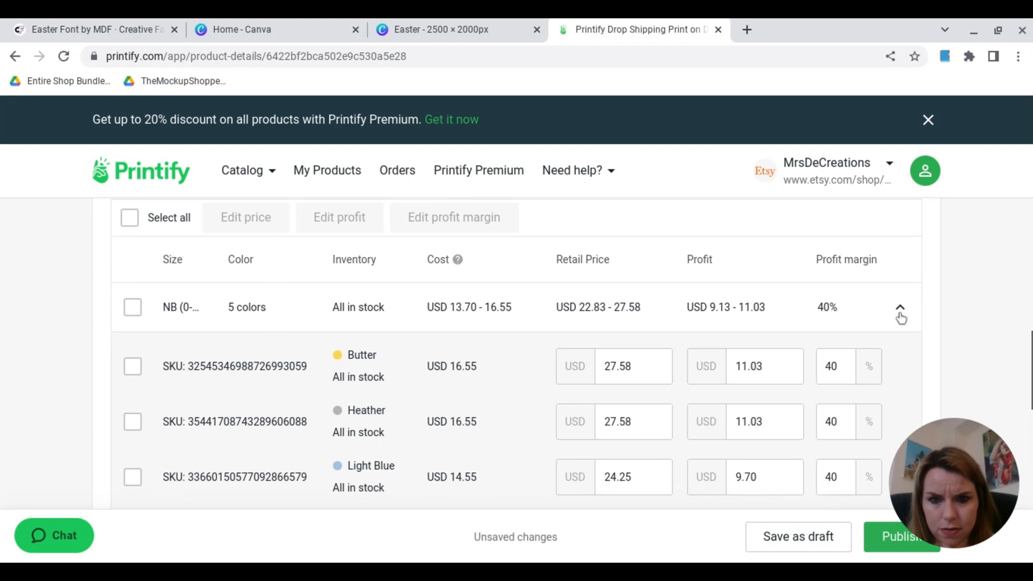
pyautogui.scroll(-2, 901, 319)
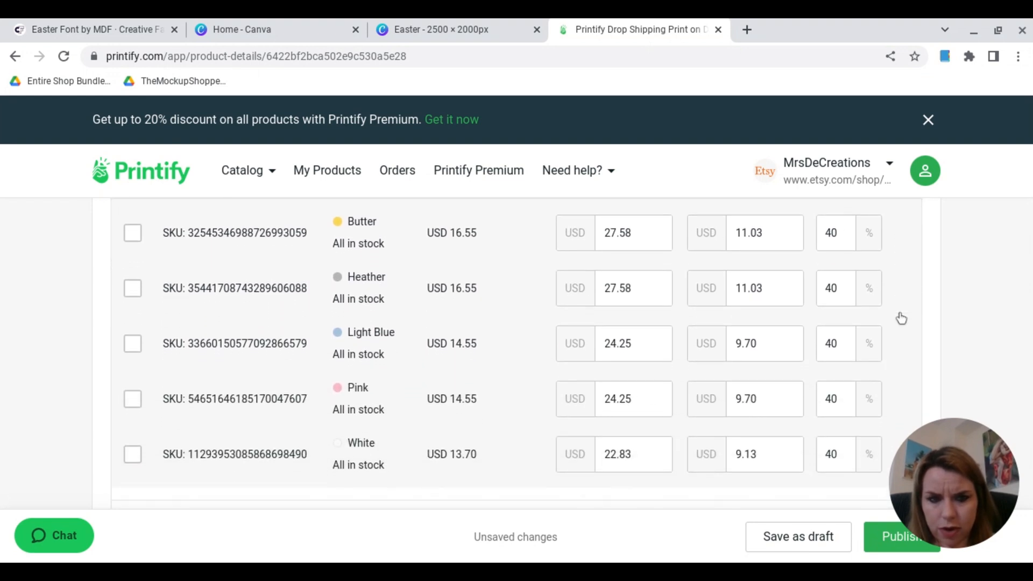
pyautogui.scroll(1, 901, 319)
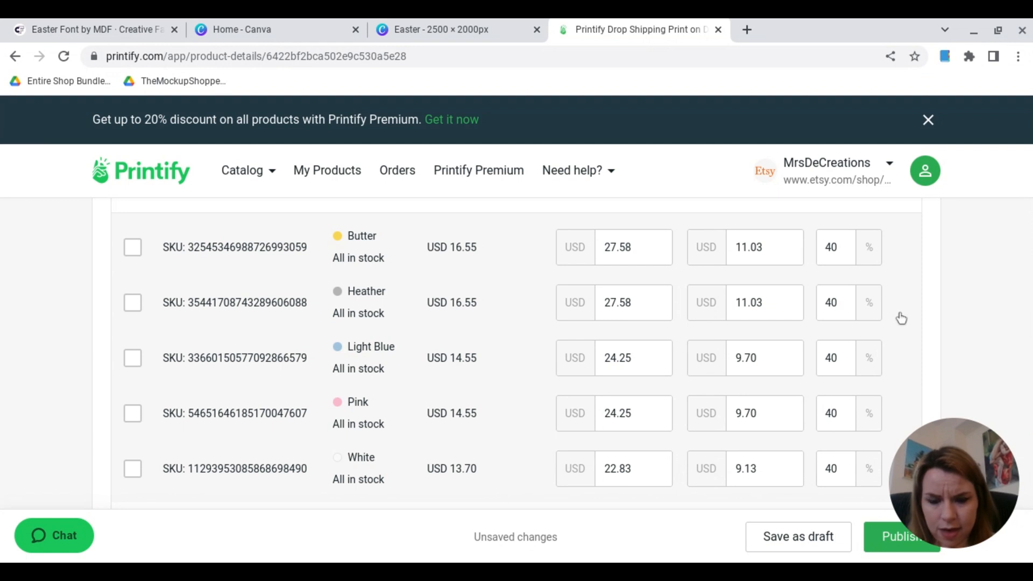
pyautogui.scroll(1, 901, 318)
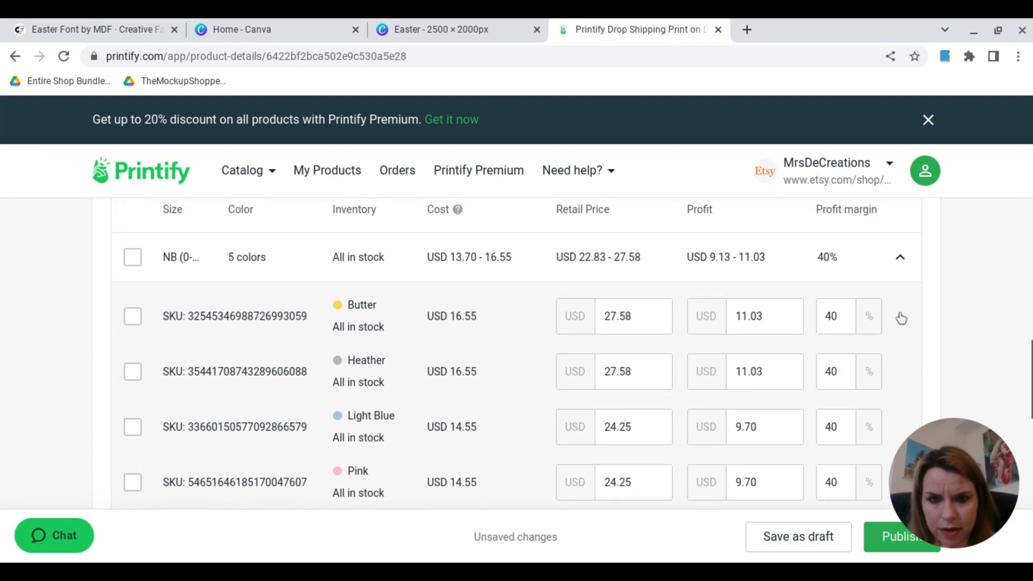
pyautogui.scroll(-1, 902, 319)
pyautogui.scroll(-1, 901, 318)
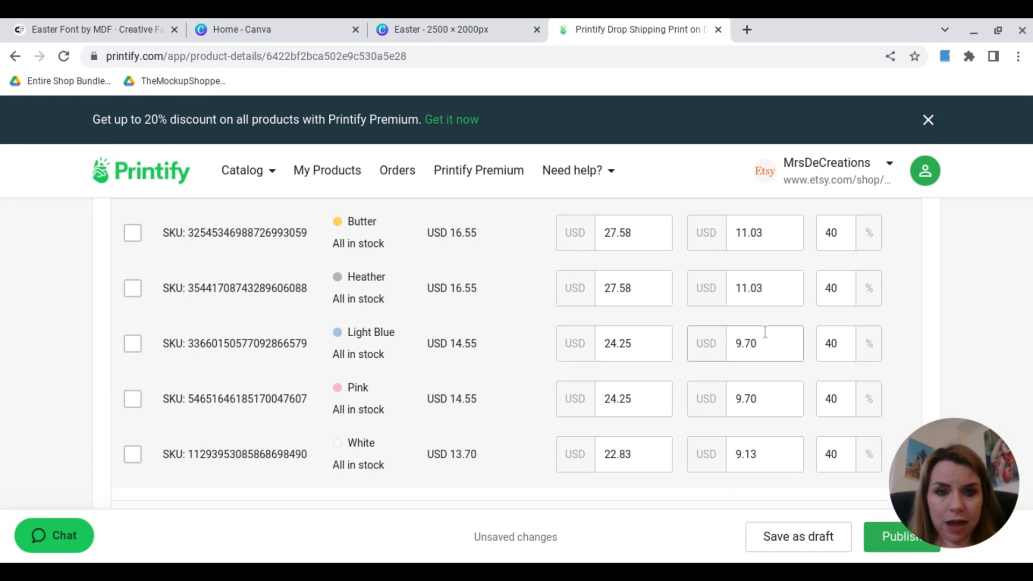
# Set the profit margin of the NB size's Heather variant to 10%
pyautogui.click(844, 288)
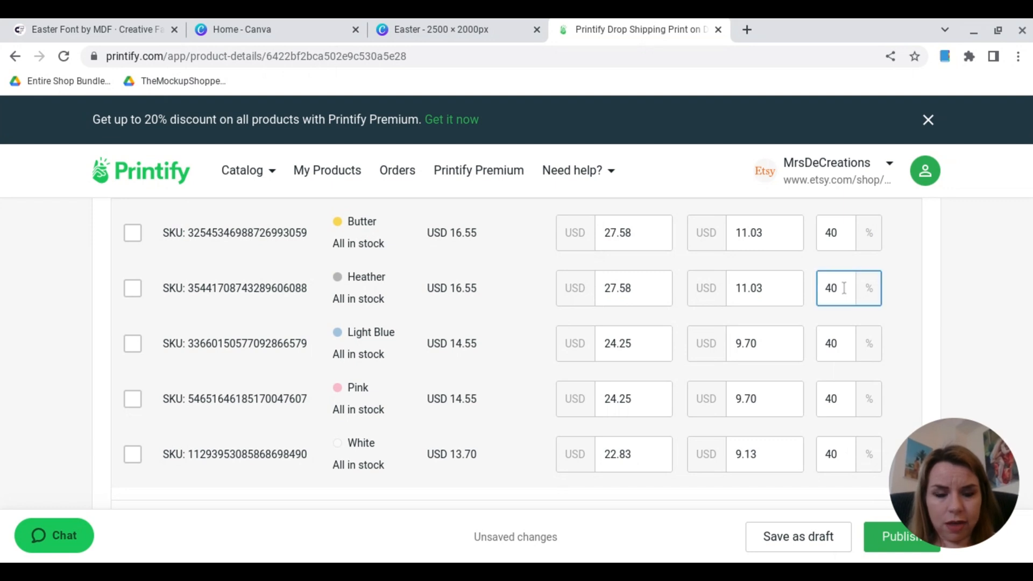
pyautogui.press('BackSpace')
pyautogui.press('BackSpace')
pyautogui.write('10')
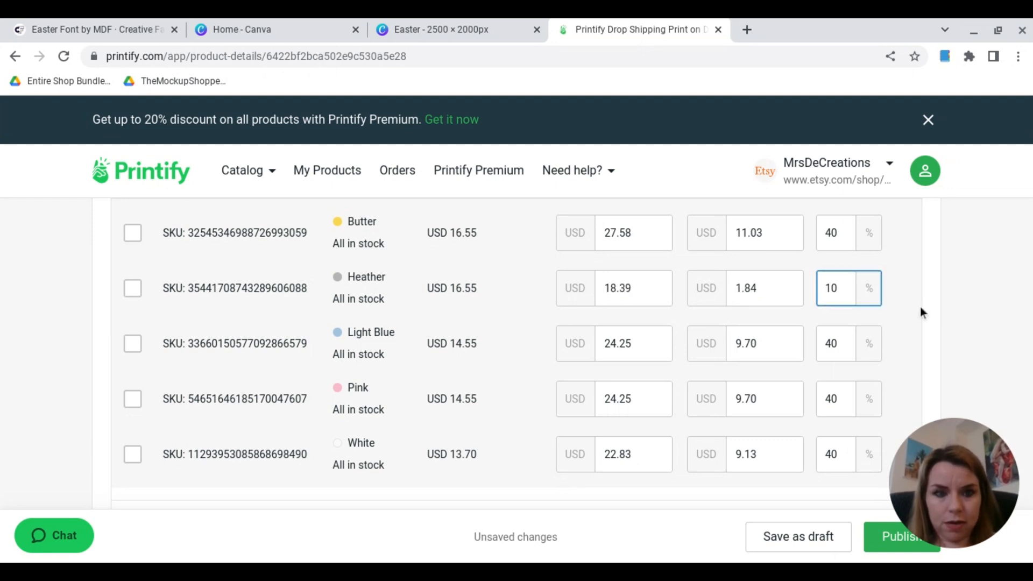
pyautogui.click(905, 301)
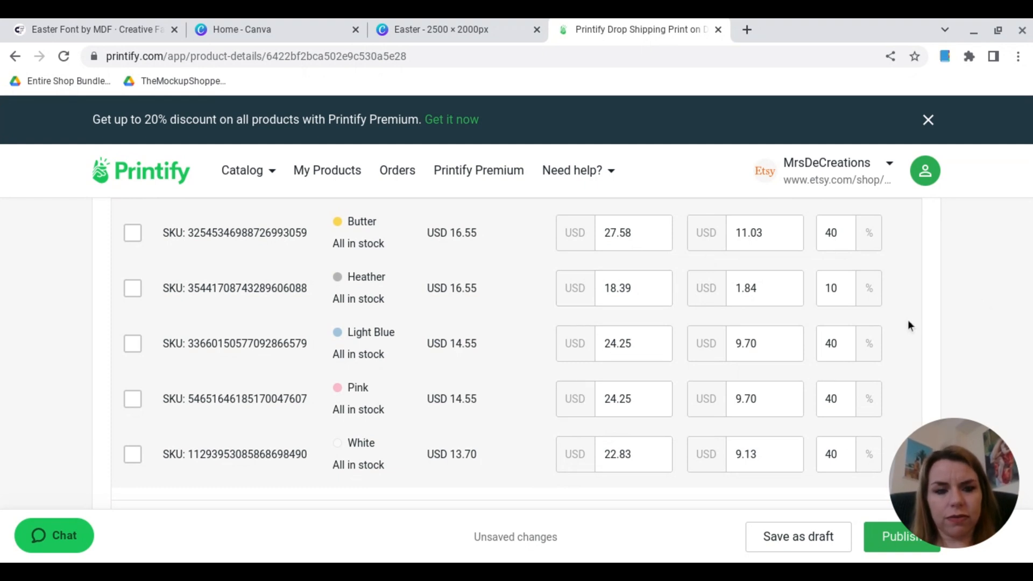
# Set the profit margin of the NB size's Butter and Light Blue variants to 30%
pyautogui.click(841, 237)
pyautogui.doubleClick(826, 235)
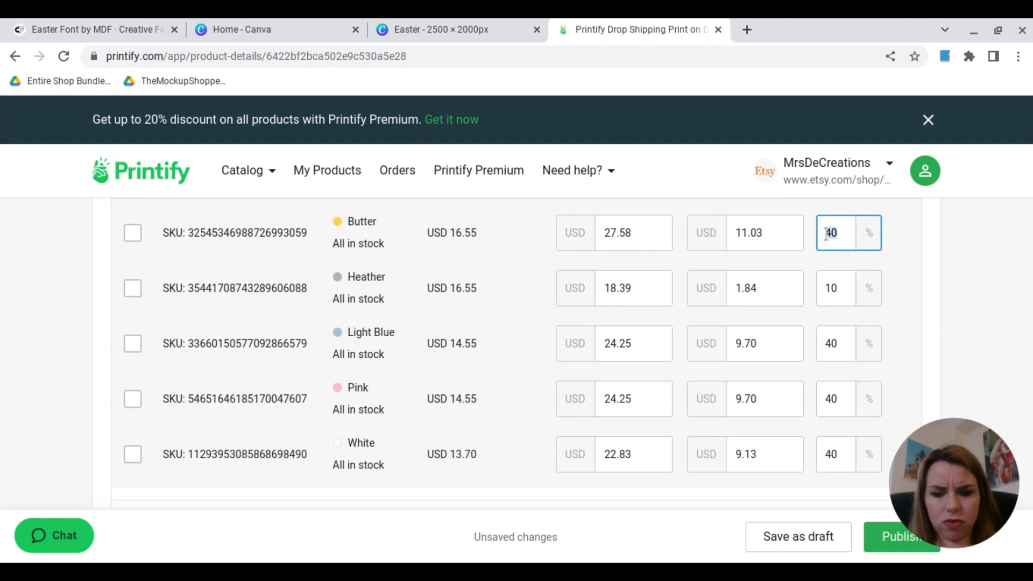
pyautogui.write('30')
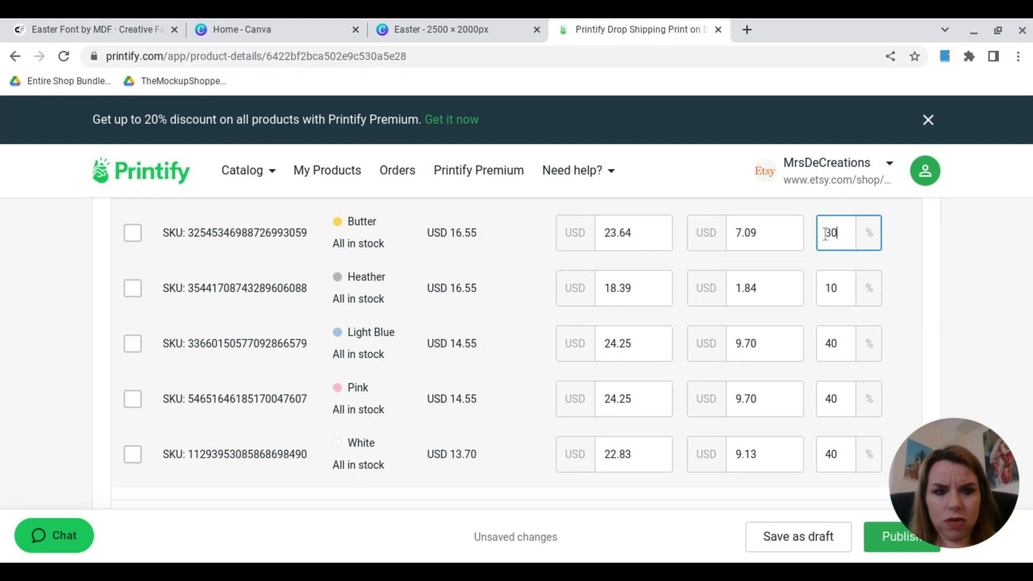
pyautogui.click(834, 345)
pyautogui.press('BackSpace')
pyautogui.press('BackSpace')
pyautogui.write('30')
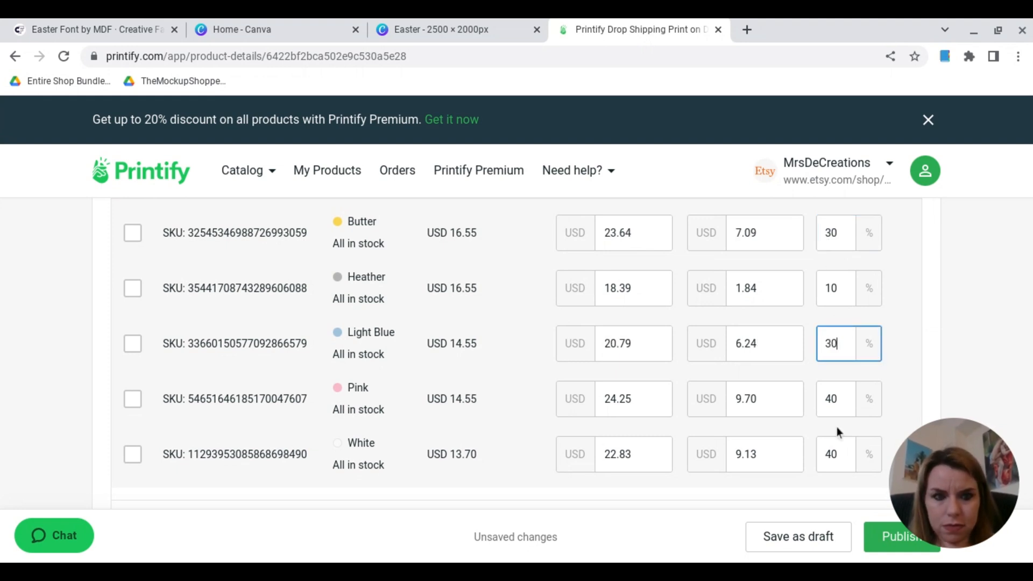
# Set the profit margin of the NB size's Pink and White variants to 30%
pyautogui.click(848, 396)
pyautogui.press('BackSpace')
pyautogui.press('BackSpace')
pyautogui.write('30')
pyautogui.click(847, 454)
pyautogui.press('BackSpace')
pyautogui.press('BackSpace')
pyautogui.write('30')
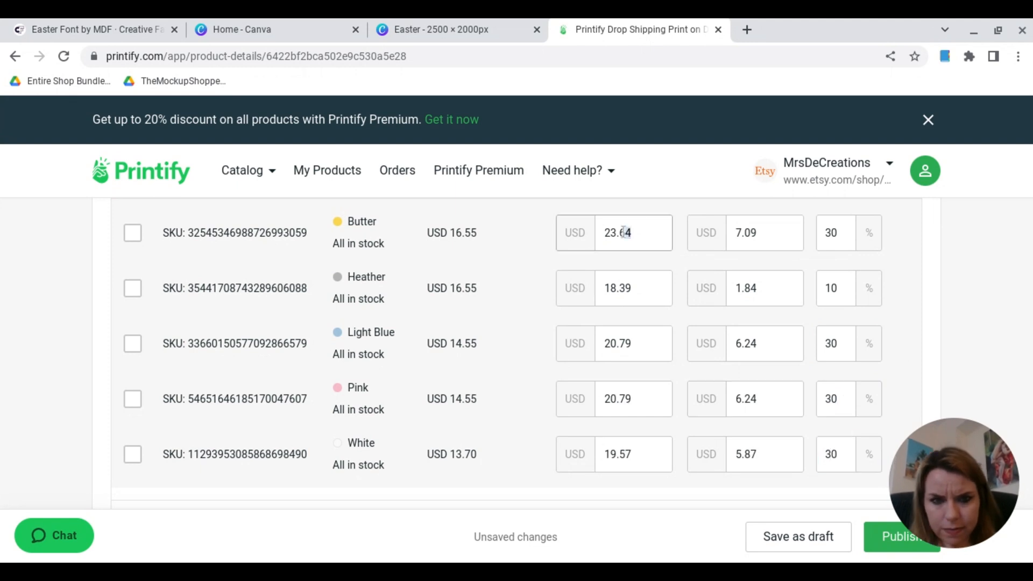
# Set the NB size's retail price to USD 23.99 for Butter and USD 17.99 for Heather
pyautogui.moveTo(624, 232); pyautogui.dragTo(622, 232)
pyautogui.write('99')
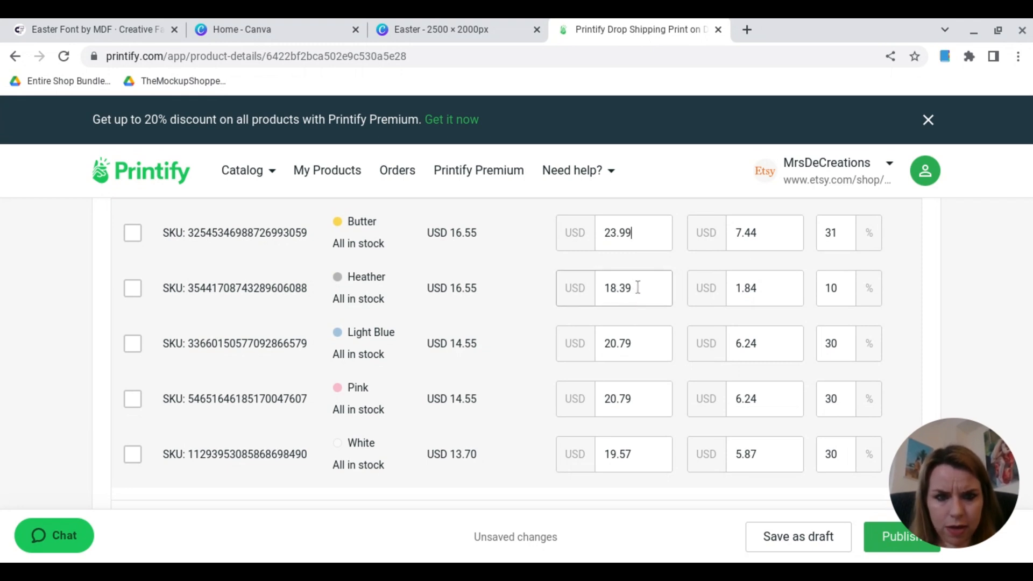
pyautogui.moveTo(637, 287); pyautogui.dragTo(604, 288)
pyautogui.write('17.99')
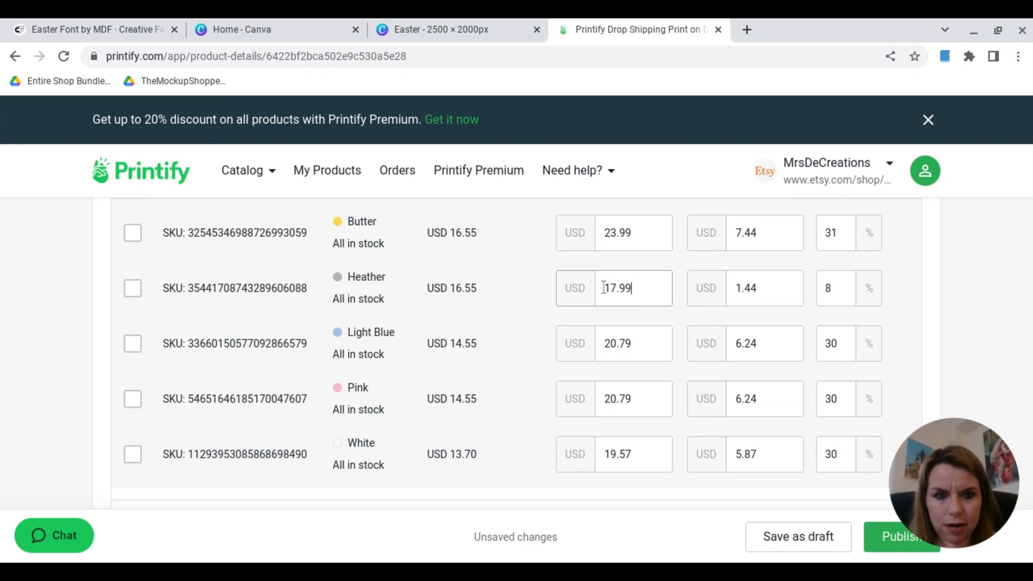
pyautogui.click(550, 328)
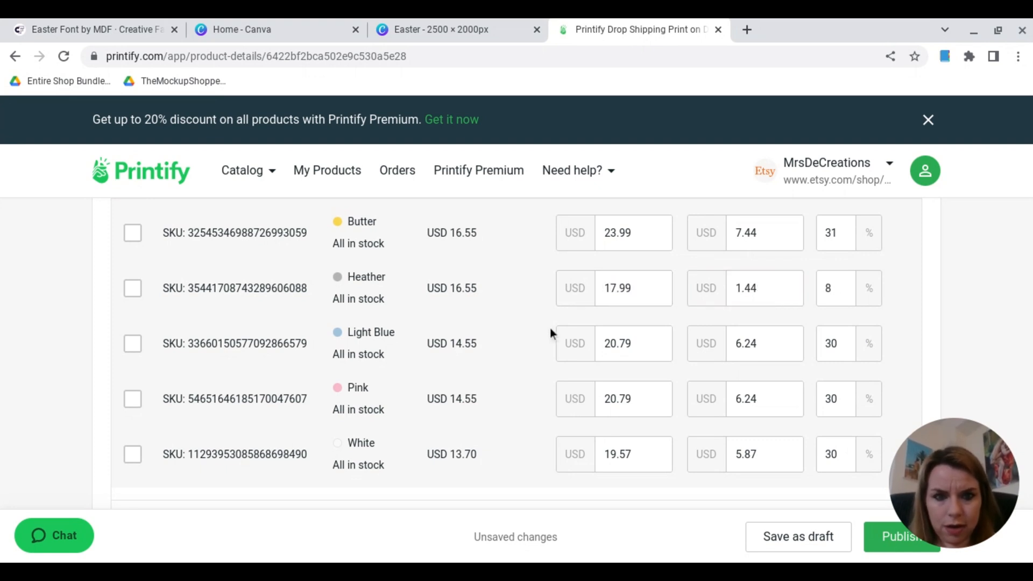
# Set the NB size's retail price to USD 20.99 for both Light Blue and Pink
pyautogui.click(628, 344)
pyautogui.press('BackSpace')
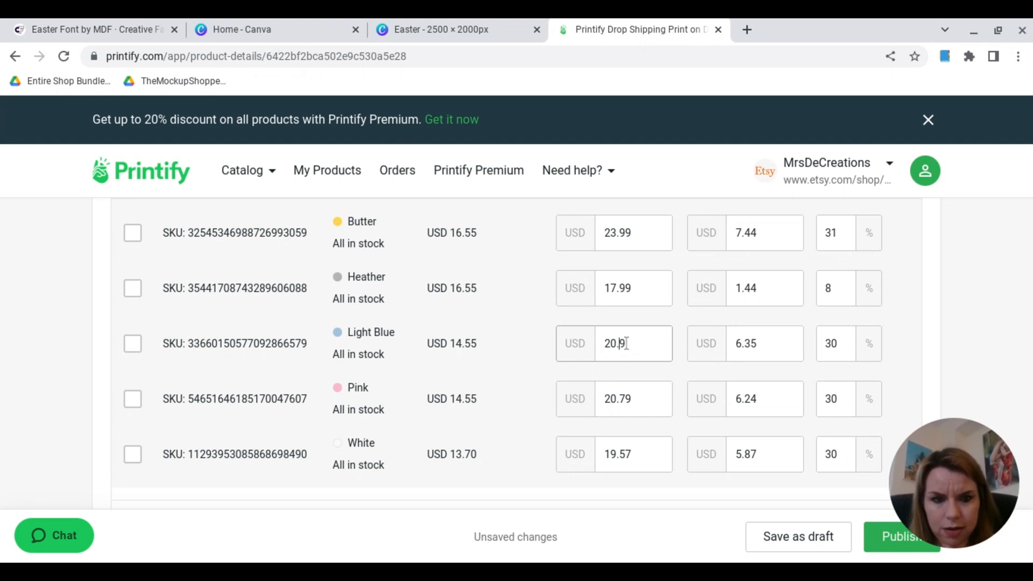
pyautogui.write('9')
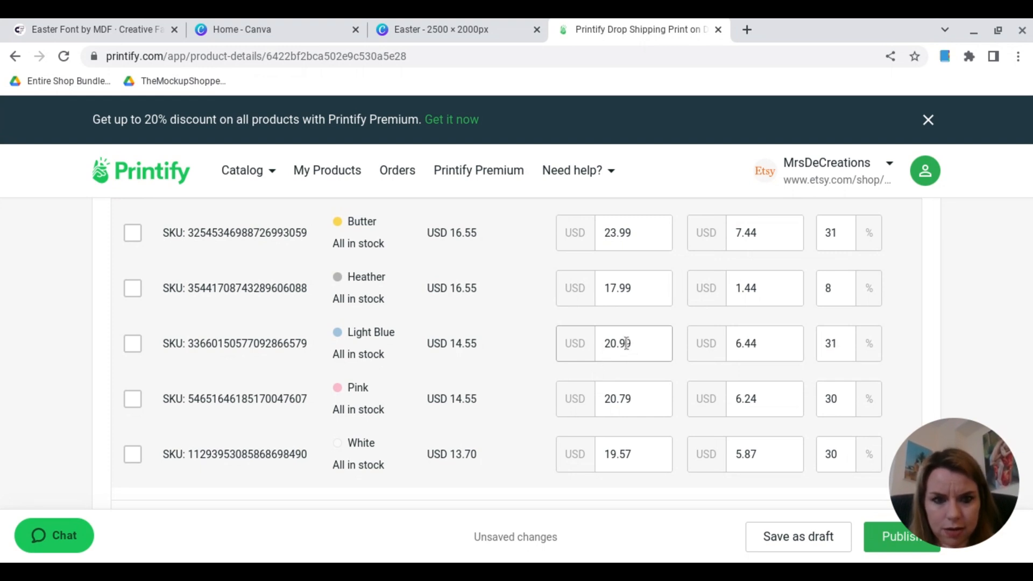
pyautogui.click(626, 398)
pyautogui.press('BackSpace')
pyautogui.write('9')
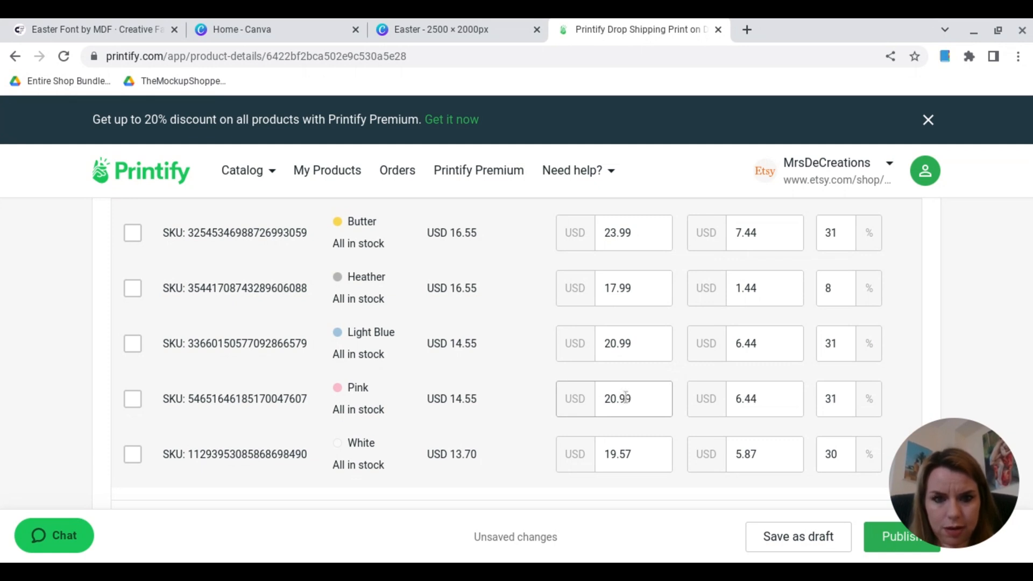
# Set the NB size's White retail price to USD 19.99 and publish the product to the Etsy shop
pyautogui.click(633, 454)
pyautogui.click(635, 454)
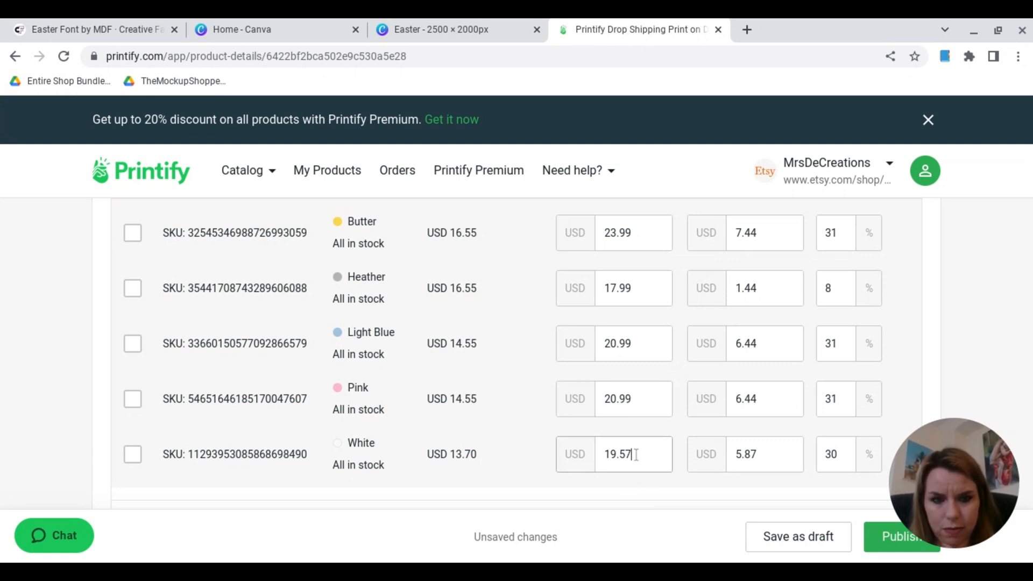
pyautogui.press('BackSpace')
pyautogui.press('BackSpace')
pyautogui.write('99')
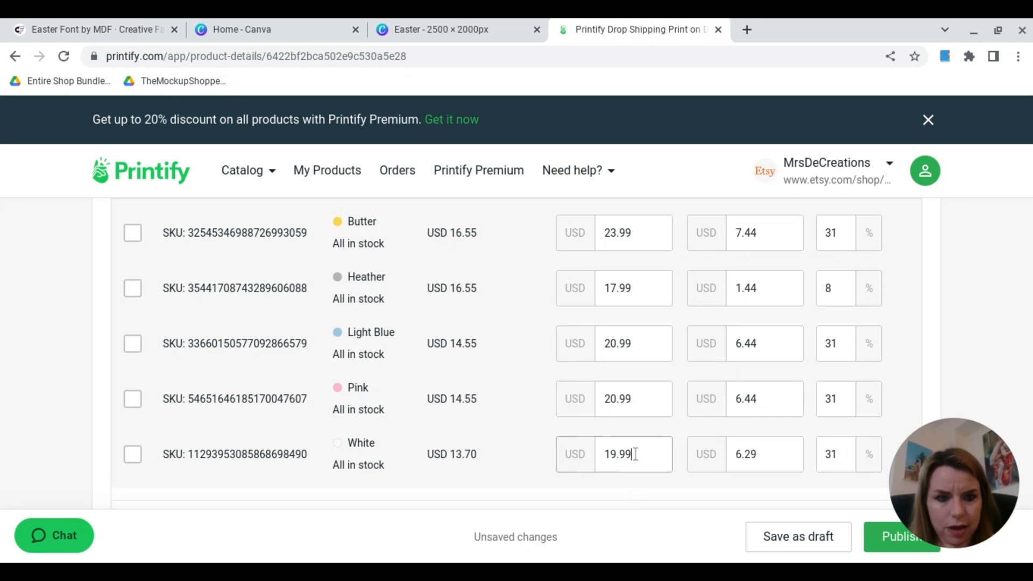
pyautogui.click(415, 536)
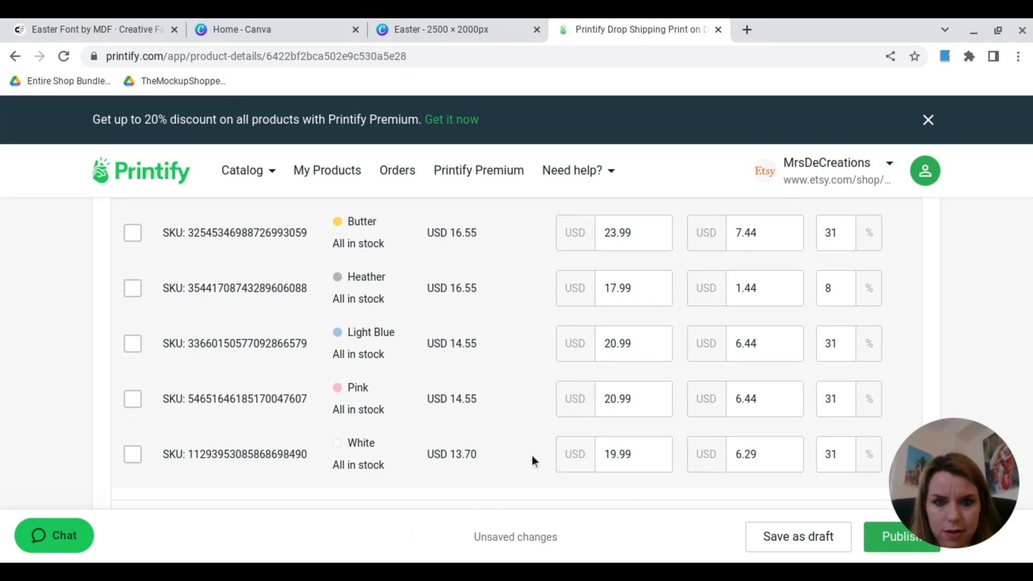
pyautogui.scroll(-5, 532, 455)
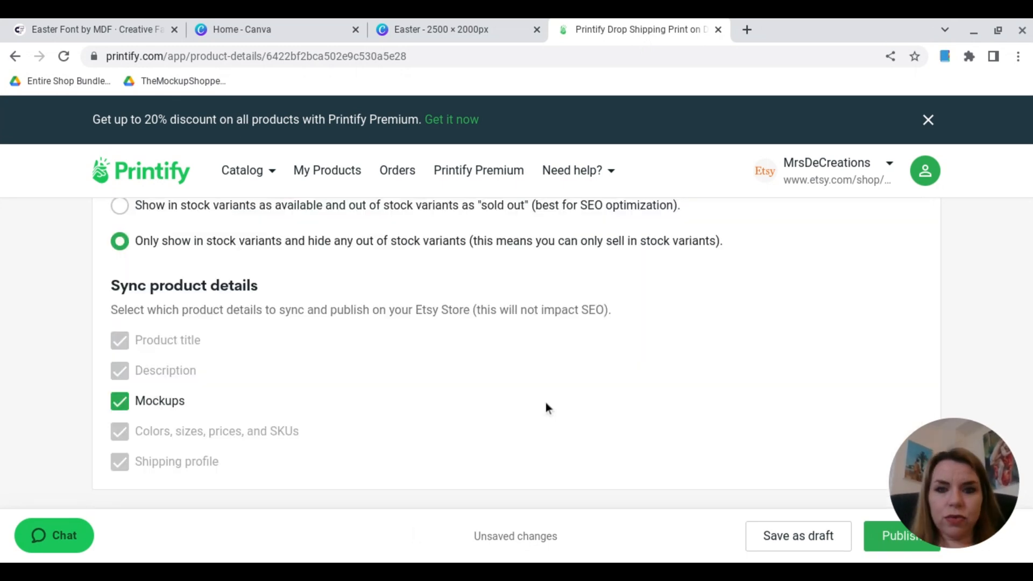
pyautogui.click(891, 544)
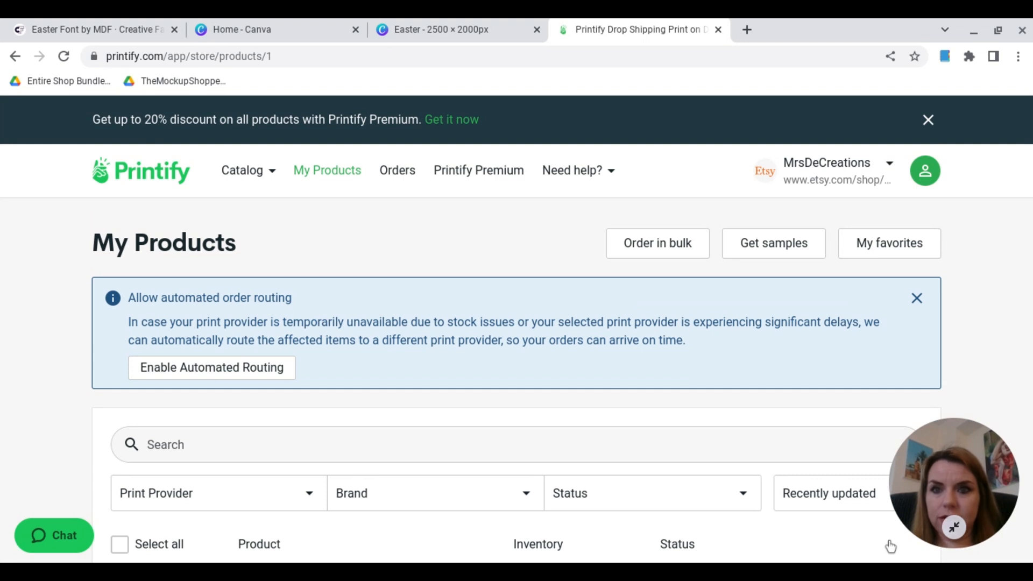
# Switch to the Easter design in Canva and delete every letter and the apostrophe of the child's name above "1ST"
pyautogui.click(473, 29)
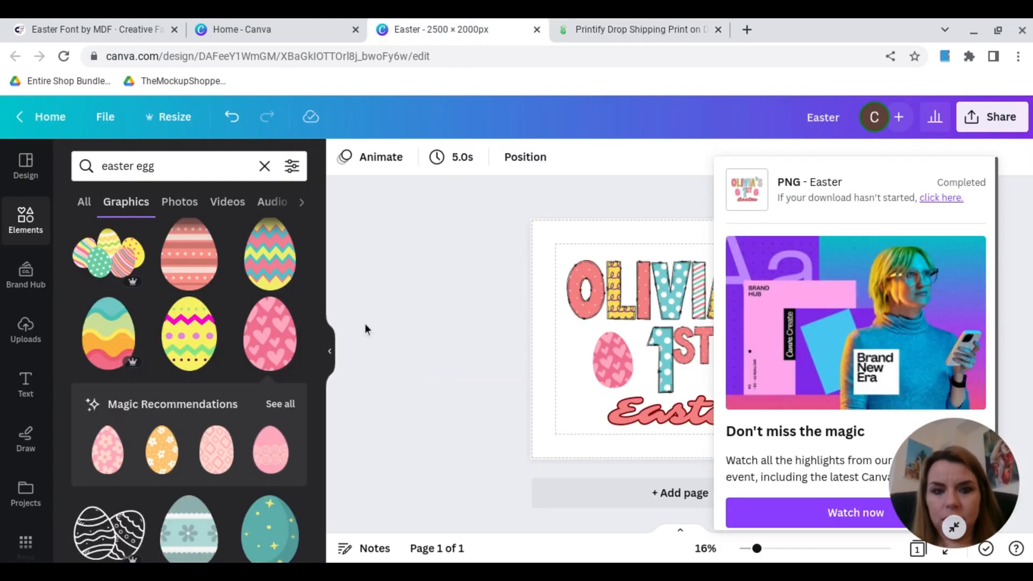
pyautogui.click(365, 324)
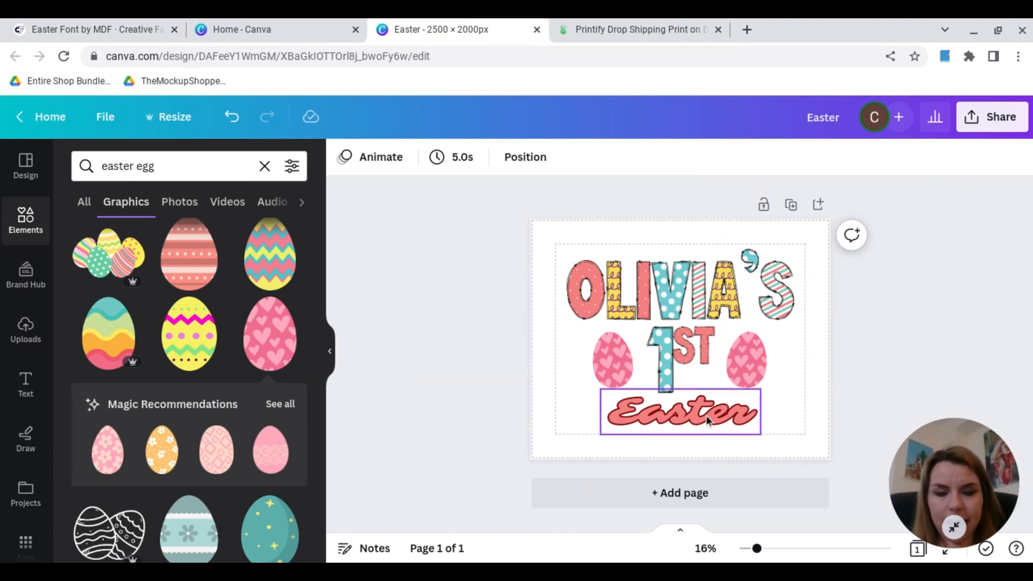
pyautogui.click(730, 367)
pyautogui.click(783, 307)
pyautogui.press('Delete')
pyautogui.click(747, 268)
pyautogui.press('Delete')
pyautogui.click(724, 291)
pyautogui.press('Delete')
pyautogui.click(698, 297)
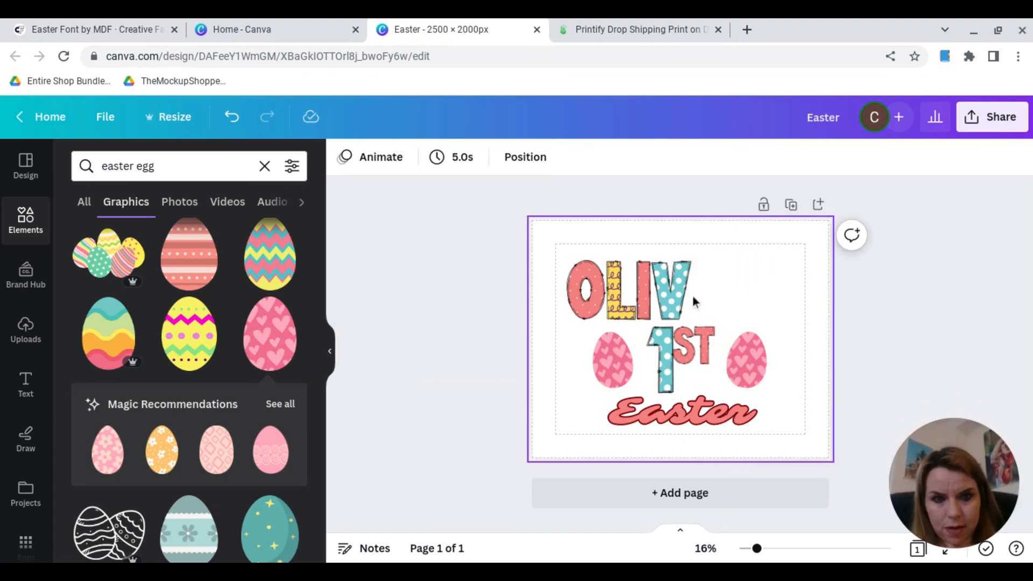
pyautogui.click(673, 297)
pyautogui.press('Delete')
pyautogui.click(644, 298)
pyautogui.press('Delete')
pyautogui.click(619, 299)
pyautogui.press('Delete')
pyautogui.click(588, 298)
pyautogui.press('Delete')
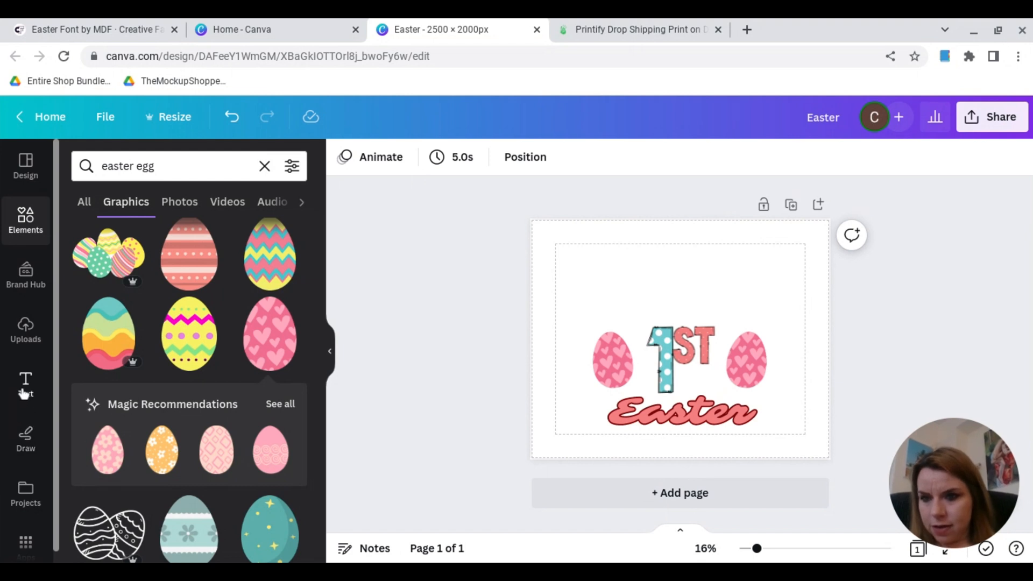
# Add the uploaded coral dotted letter M and the teal polka-dot letter Y to the design above "1ST"
pyautogui.click(28, 233)
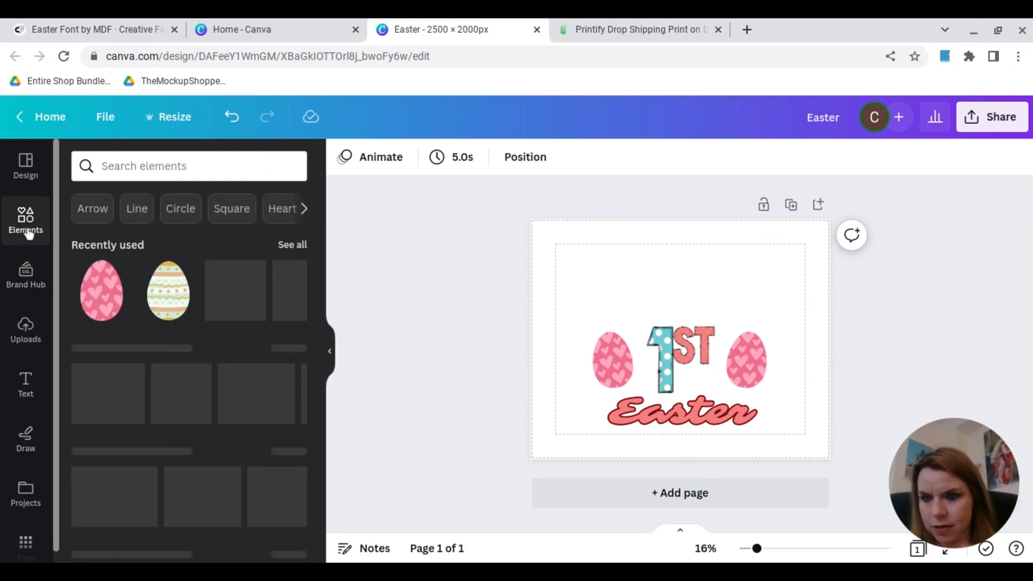
pyautogui.click(27, 331)
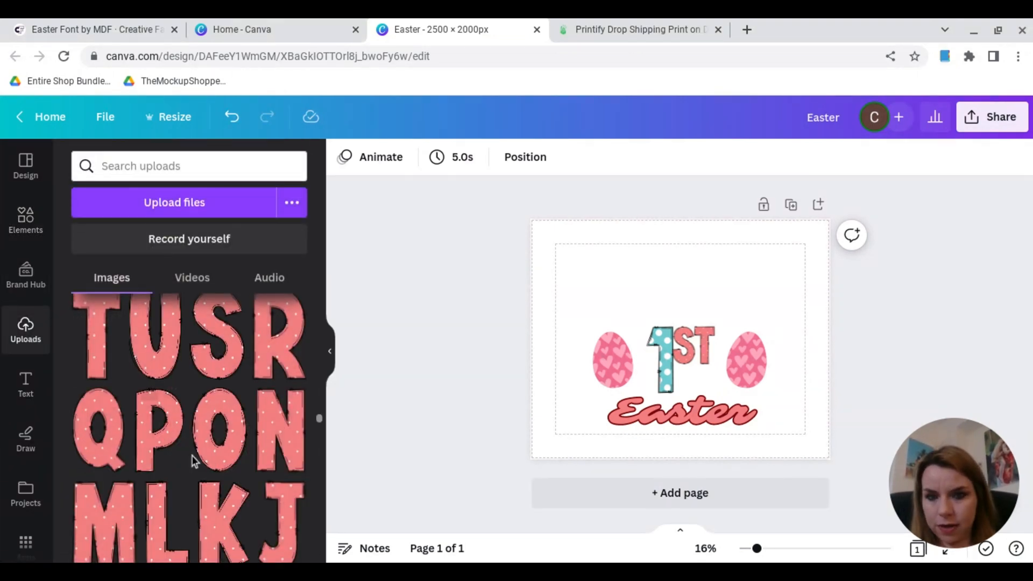
pyautogui.click(109, 543)
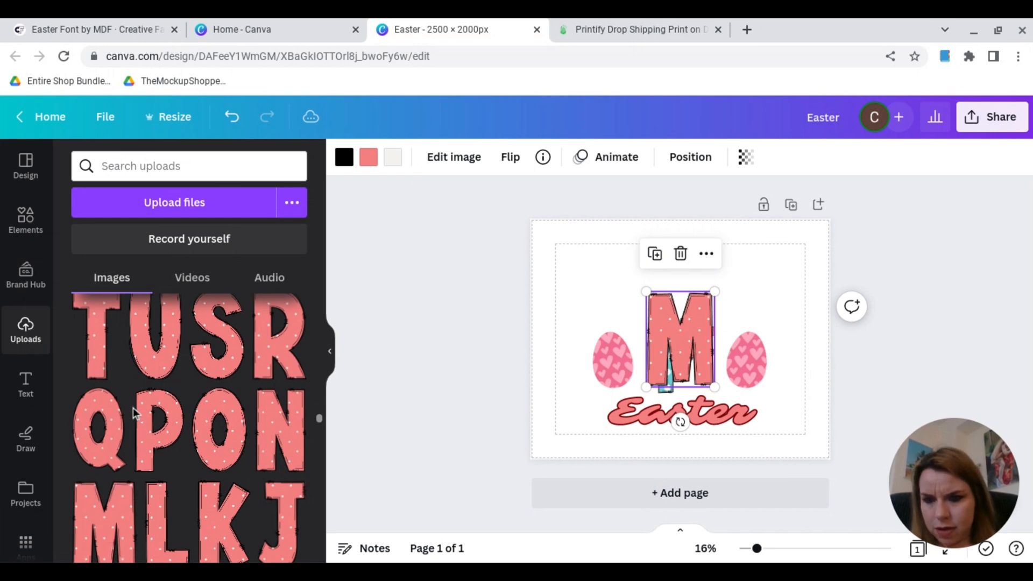
pyautogui.scroll(-5, 135, 412)
pyautogui.scroll(-5, 135, 412)
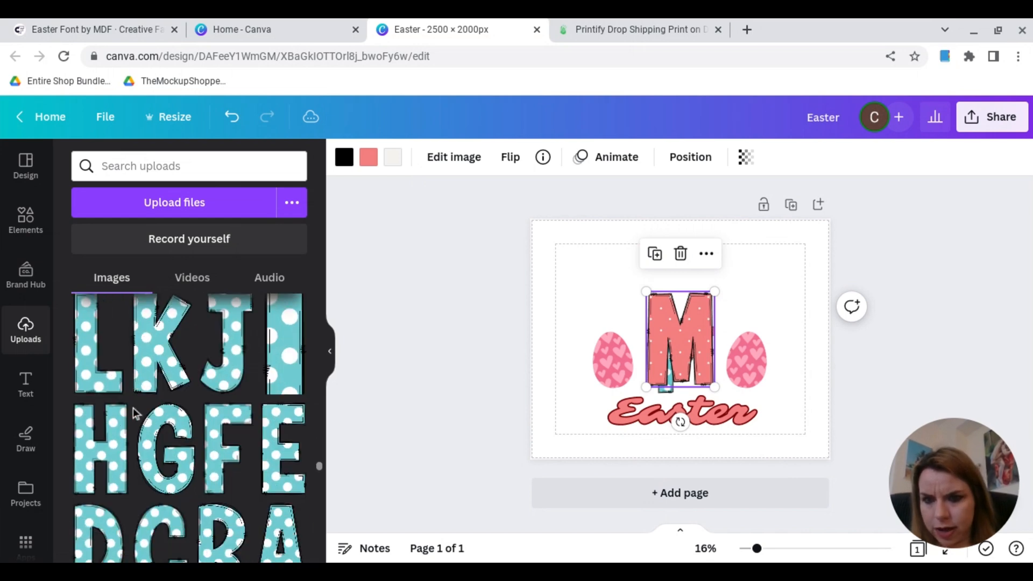
pyautogui.scroll(-5, 135, 412)
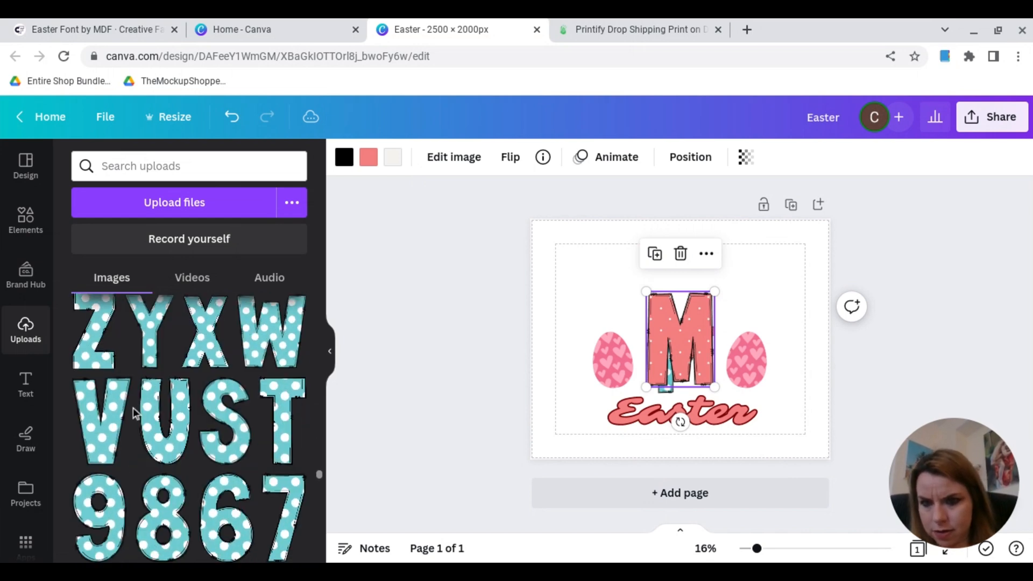
pyautogui.moveTo(141, 306); pyautogui.dragTo(672, 289)
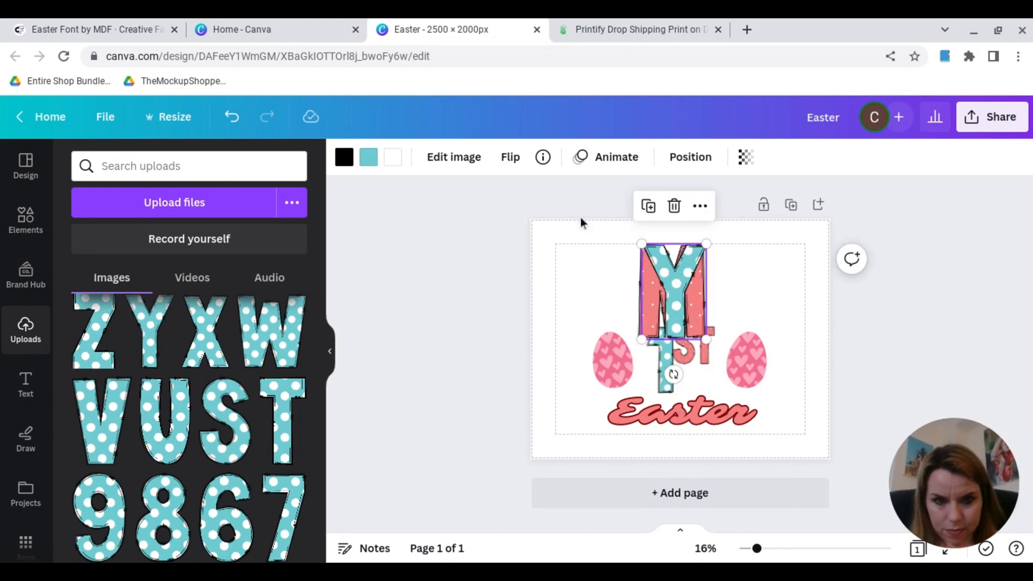
# Shrink the letters M and Y together to the same size and position them directly above "1ST"
pyautogui.moveTo(598, 243); pyautogui.dragTo(725, 270)
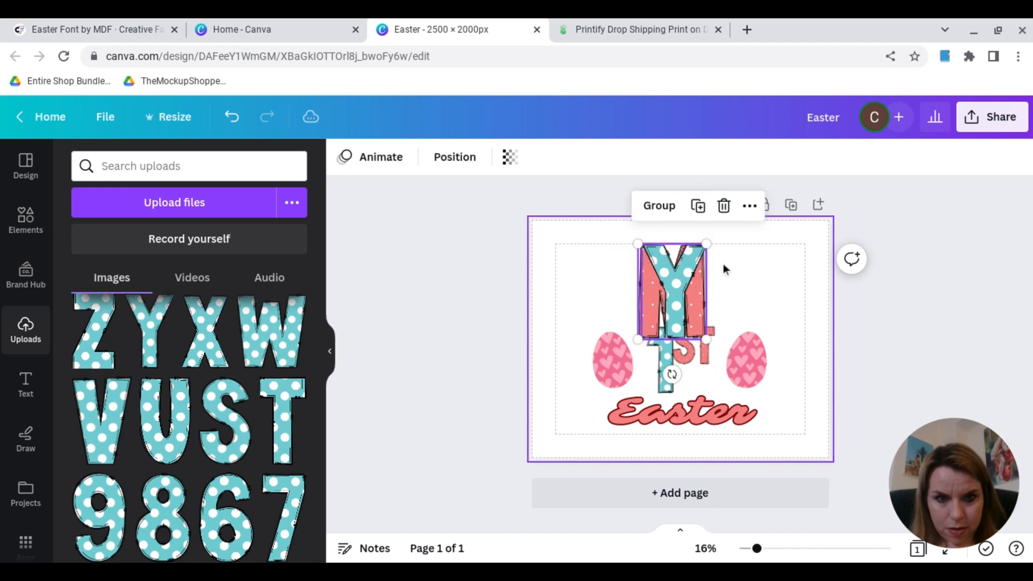
pyautogui.moveTo(638, 244)
pyautogui.mouseDown()
pyautogui.moveTo(681, 268)
pyautogui.moveTo(647, 252)
pyautogui.mouseUp()
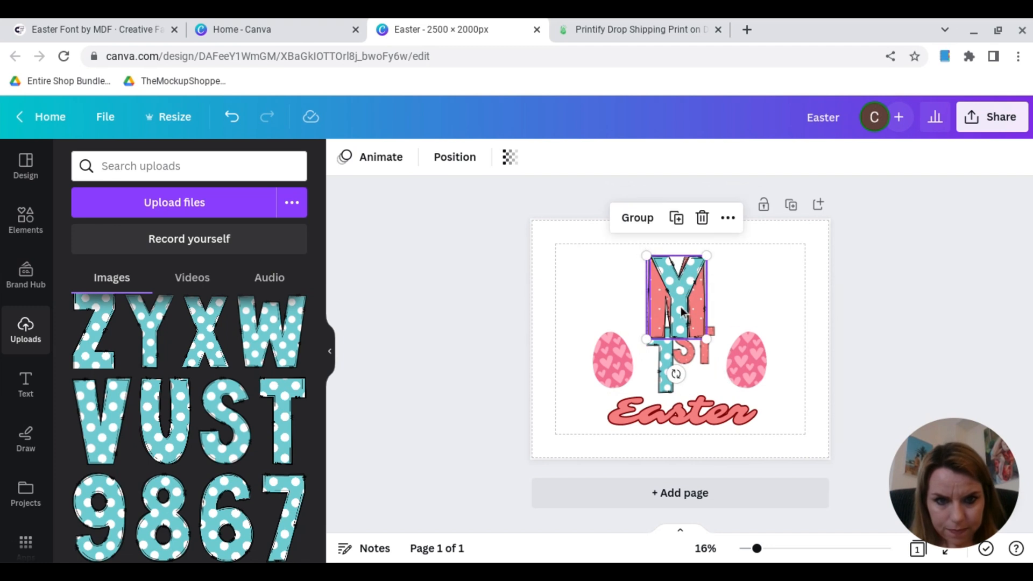
pyautogui.moveTo(702, 314); pyautogui.dragTo(688, 295)
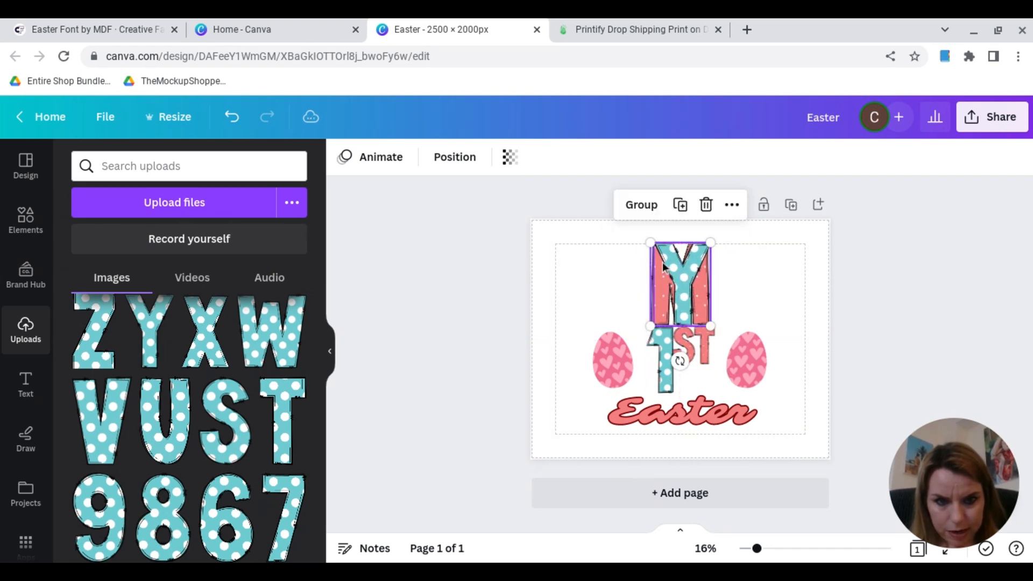
pyautogui.moveTo(650, 242); pyautogui.dragTo(656, 250)
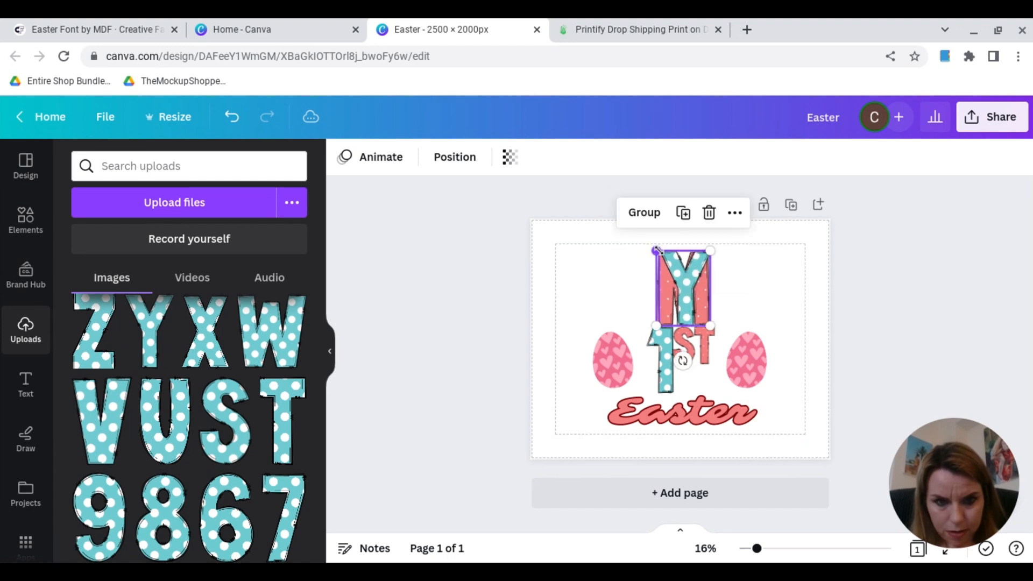
pyautogui.click(644, 214)
pyautogui.click(648, 215)
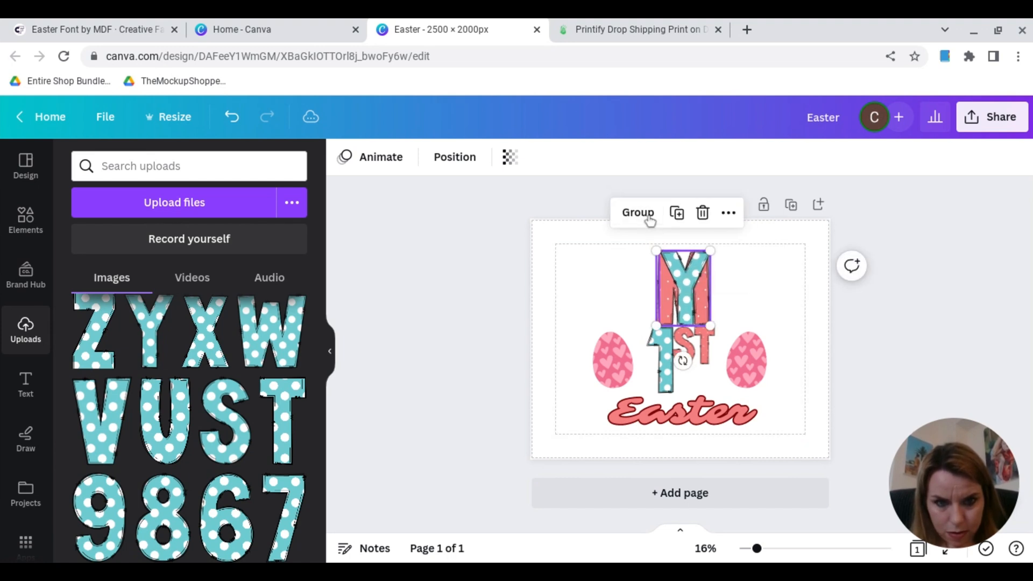
# Place the Y beside the M to form "MY" and centre the word above "1ST"
pyautogui.click(630, 256)
pyautogui.moveTo(685, 285); pyautogui.dragTo(736, 287)
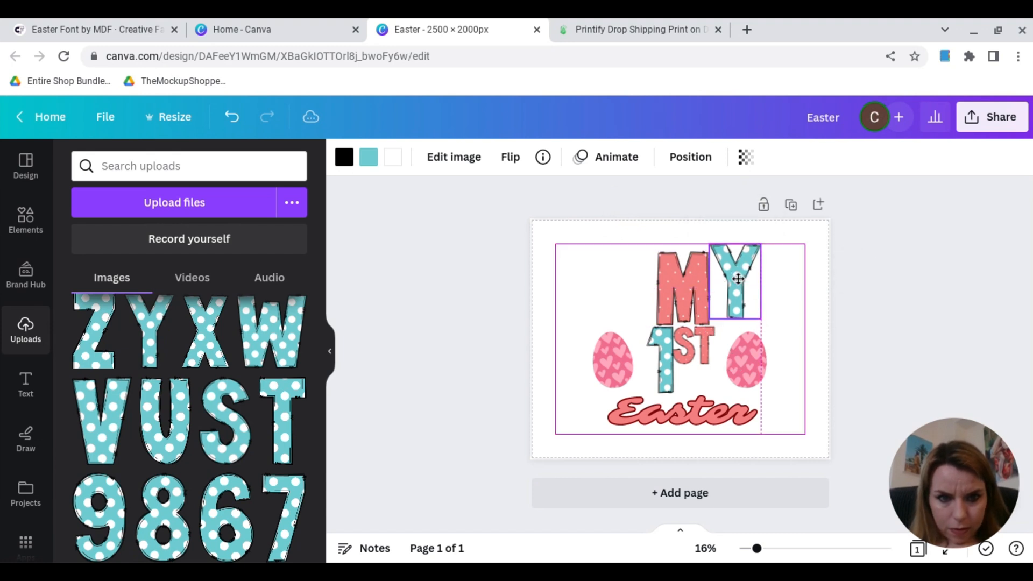
pyautogui.click(649, 272)
pyautogui.moveTo(649, 273); pyautogui.dragTo(642, 270)
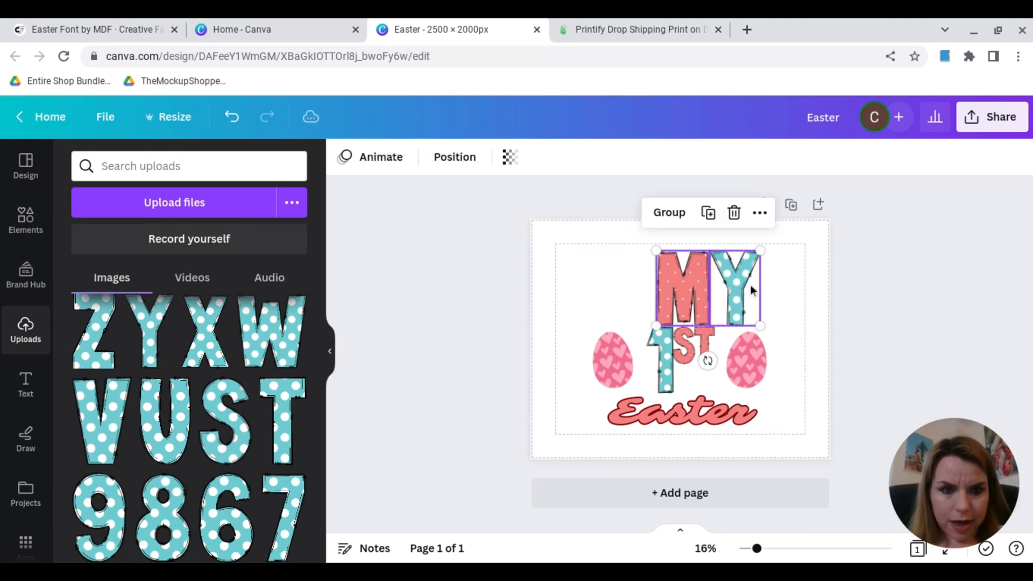
pyautogui.moveTo(752, 291); pyautogui.dragTo(723, 286)
pyautogui.click(879, 279)
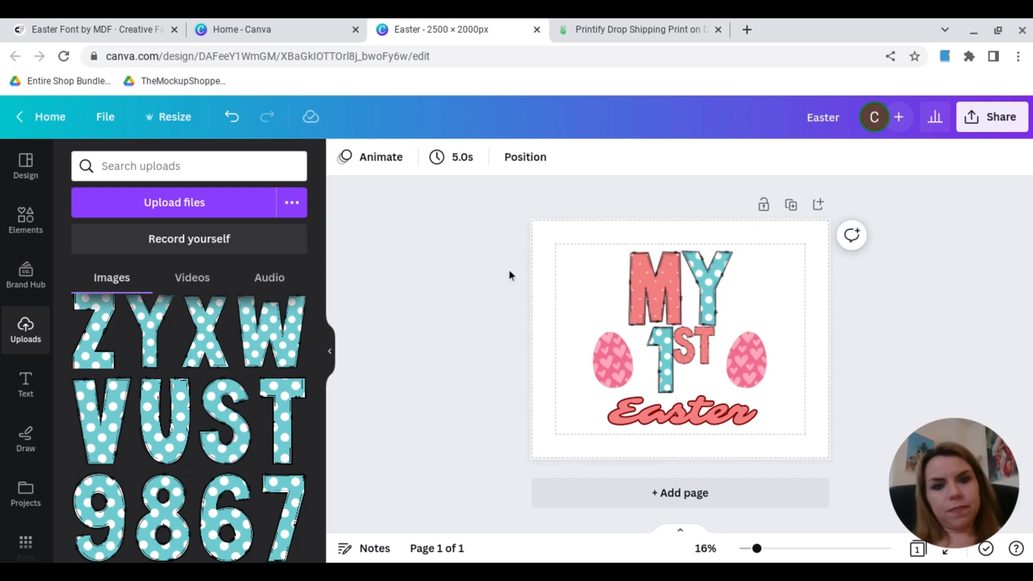
# Nudge the "Easter" text up closer to "1ST" and download the design as a PNG with transparent background
pyautogui.moveTo(702, 415); pyautogui.dragTo(699, 406)
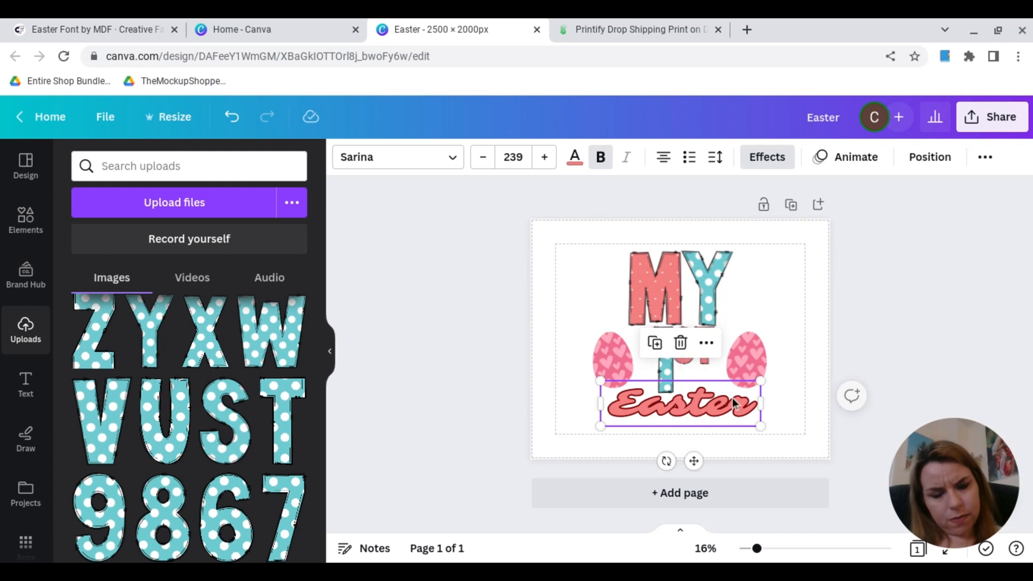
pyautogui.click(978, 351)
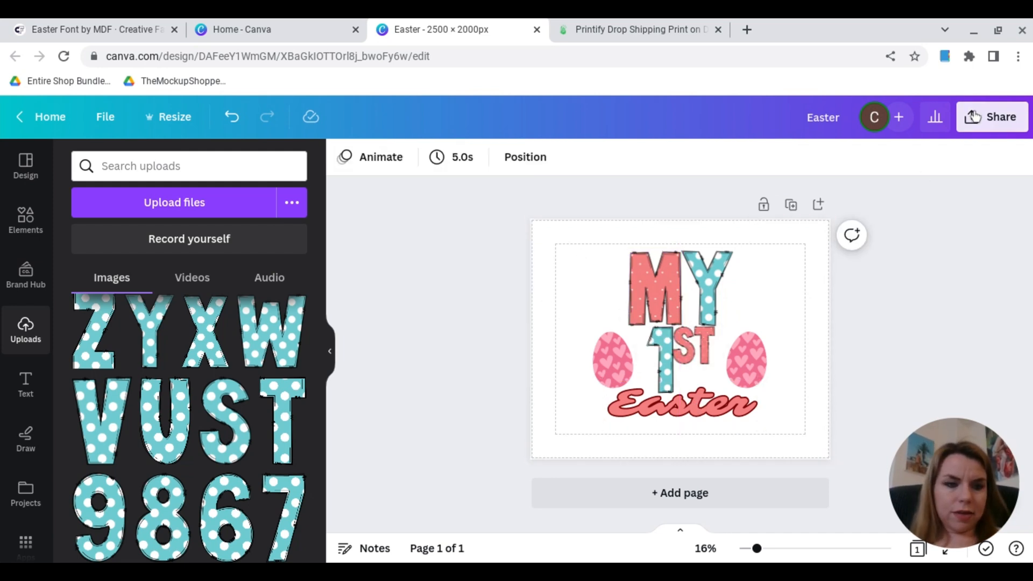
pyautogui.click(992, 116)
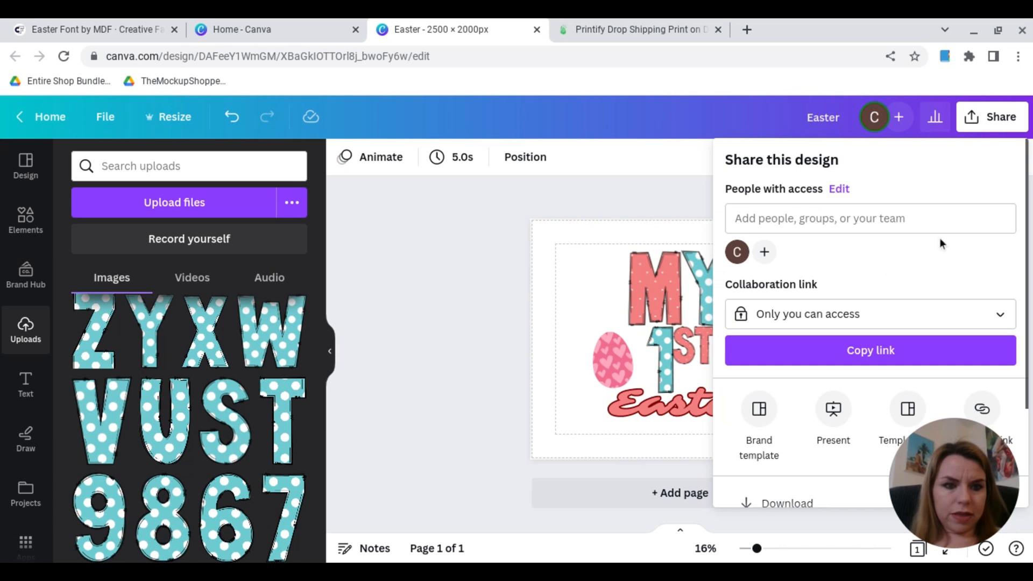
pyautogui.click(767, 498)
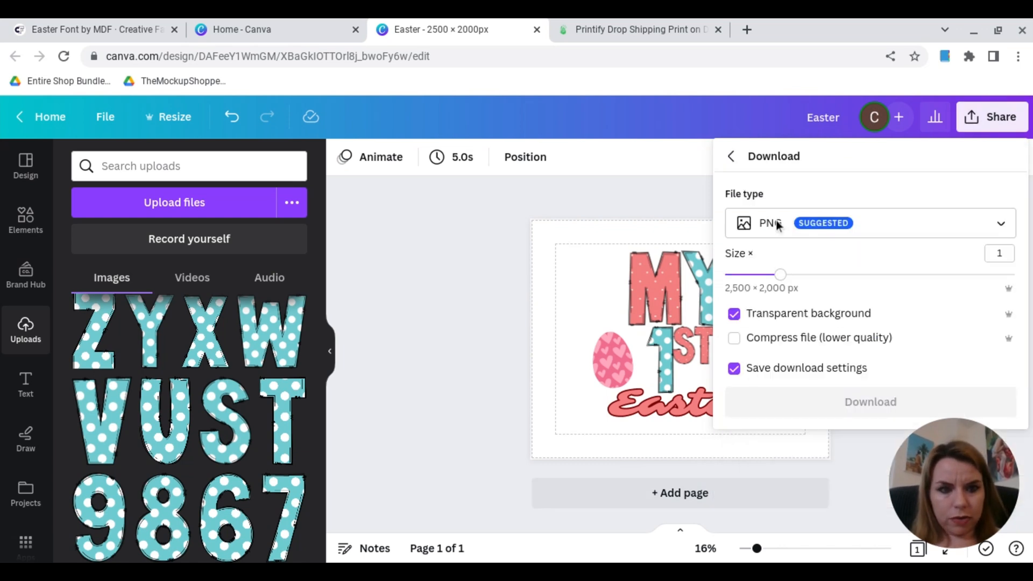
pyautogui.click(804, 401)
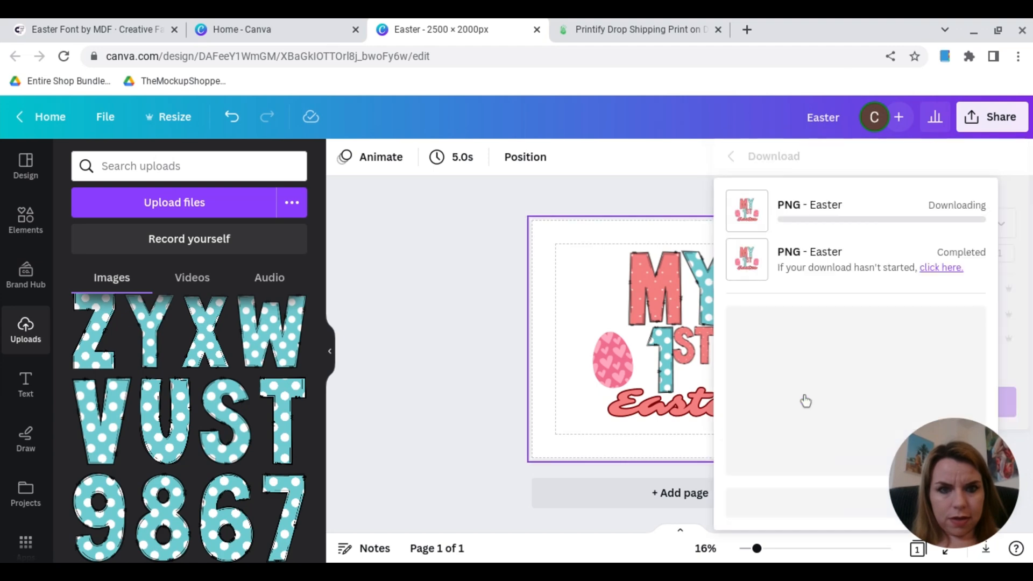
# Switch to Printify, duplicate the "Personalised Baby's 1st Easter Vest Infant Jersey Bodysuit" product and open the copy's design for editing
pyautogui.click(634, 34)
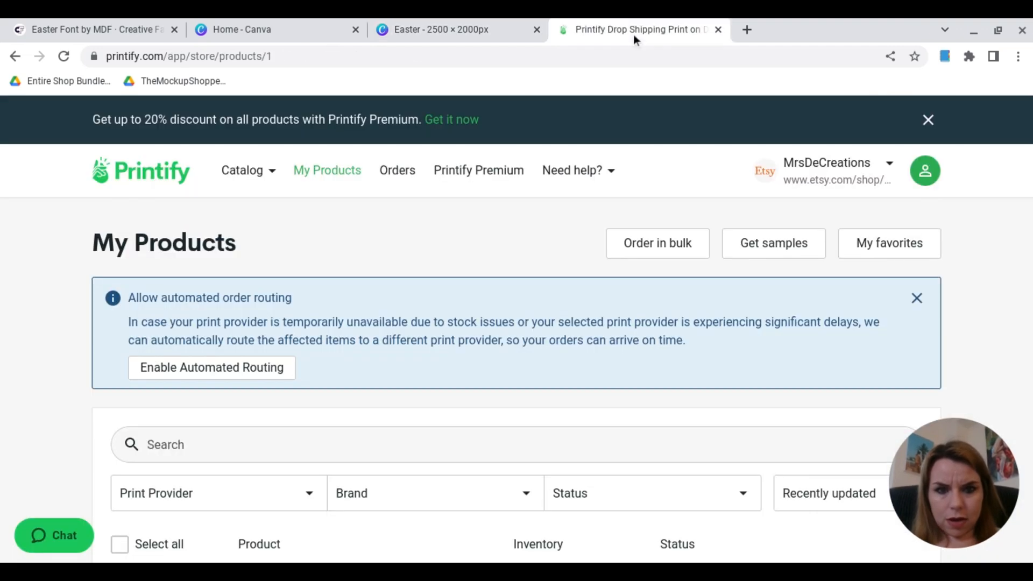
pyautogui.scroll(-5, 437, 515)
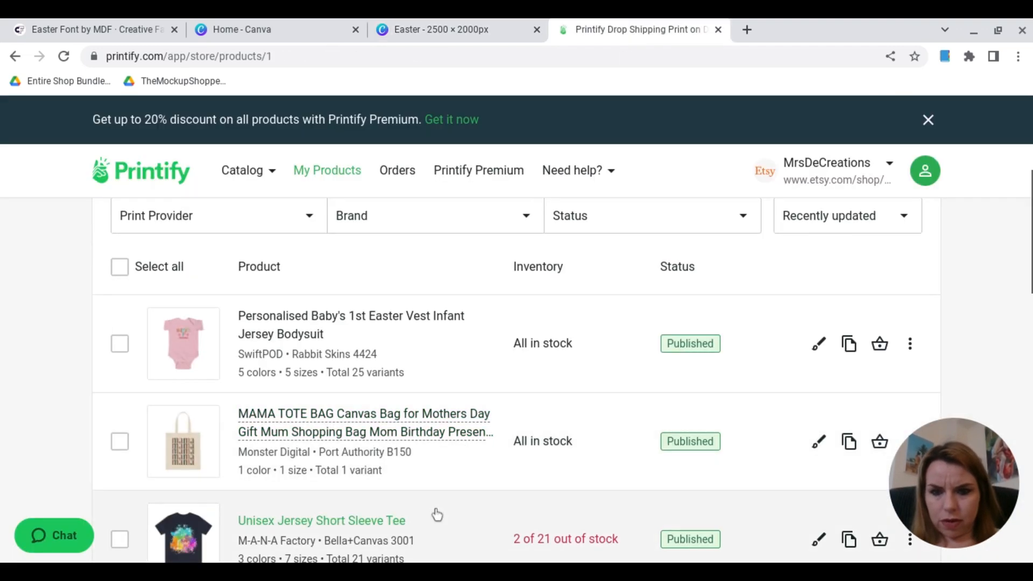
pyautogui.scroll(1, 683, 422)
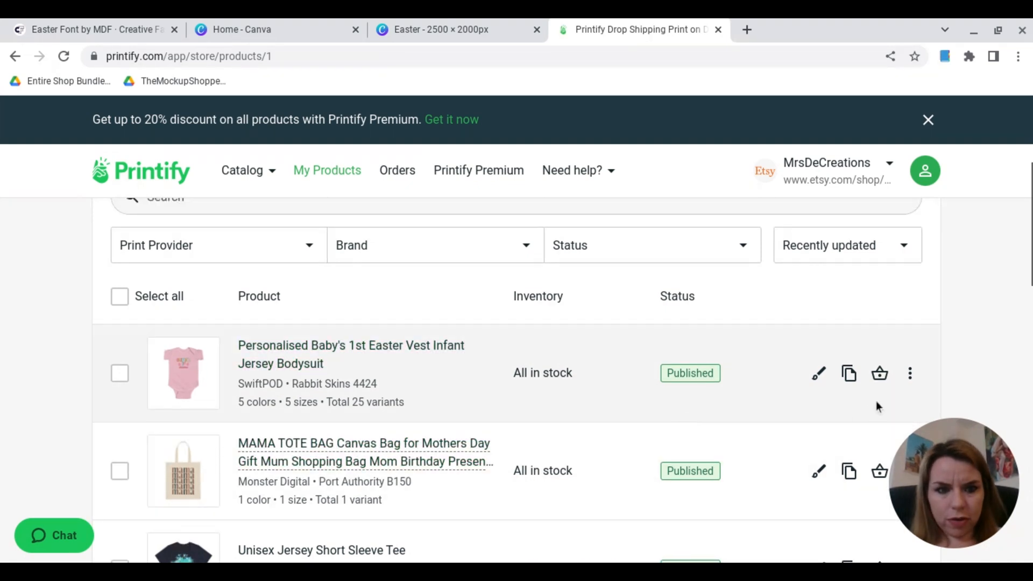
pyautogui.click(849, 374)
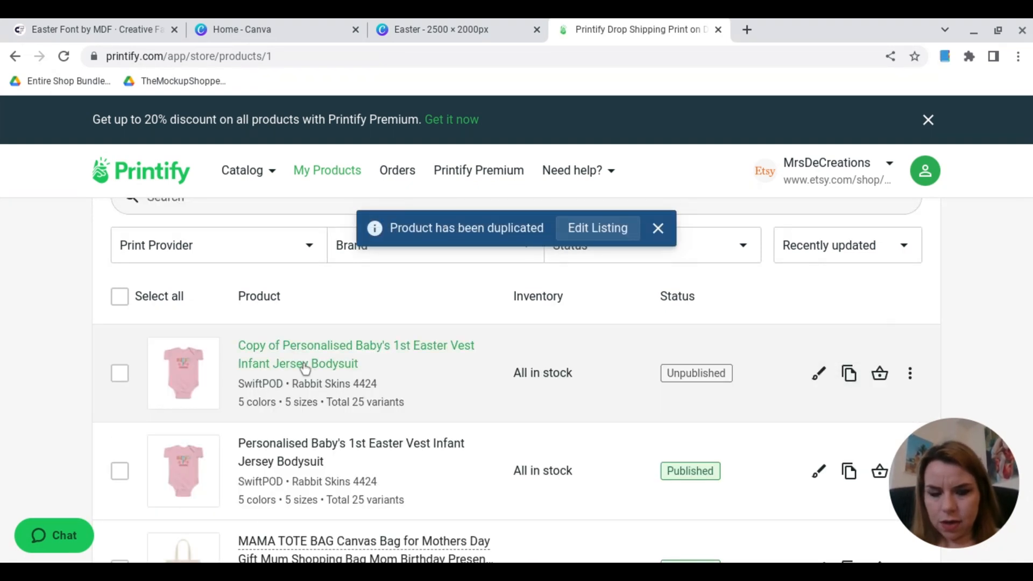
pyautogui.click(818, 374)
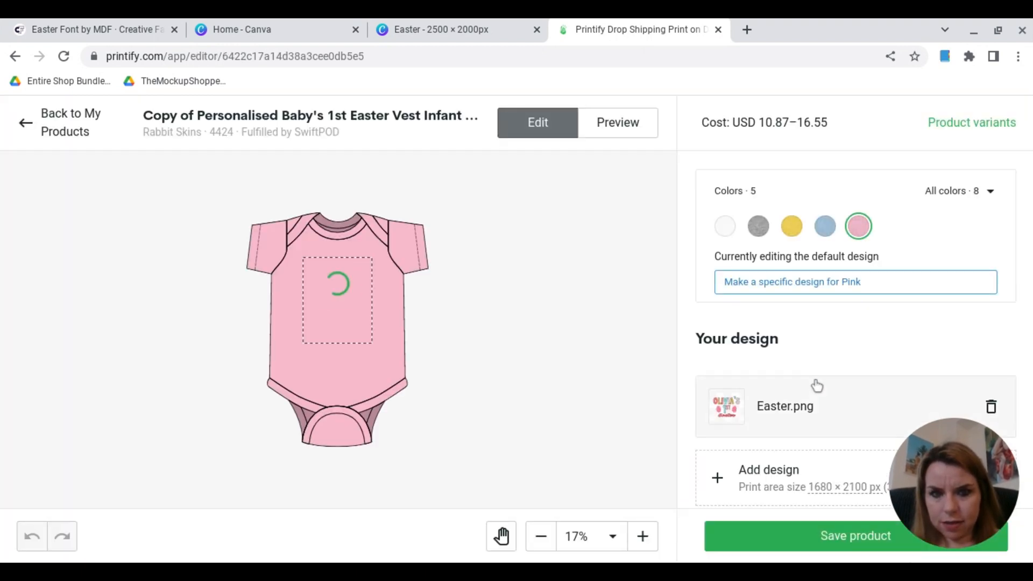
# Replace Easter.png with Easter (1).png, enlarge it to about 19.9 cm wide near the print area's upper edge, preview the bodysuit and save
pyautogui.click(992, 408)
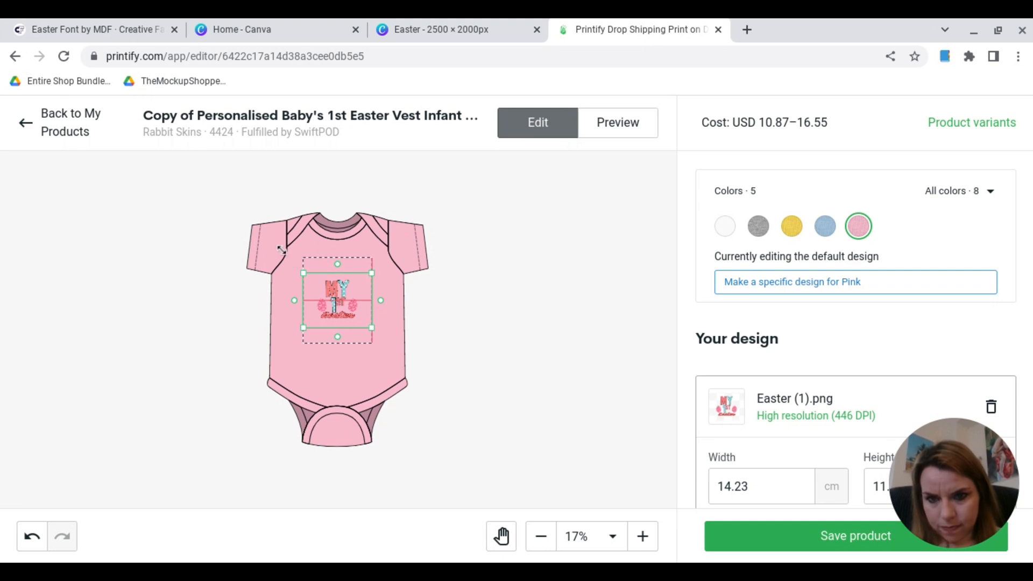
pyautogui.moveTo(338, 299); pyautogui.dragTo(338, 283)
pyautogui.moveTo(372, 312); pyautogui.dragTo(388, 321)
pyautogui.moveTo(303, 322); pyautogui.dragTo(285, 329)
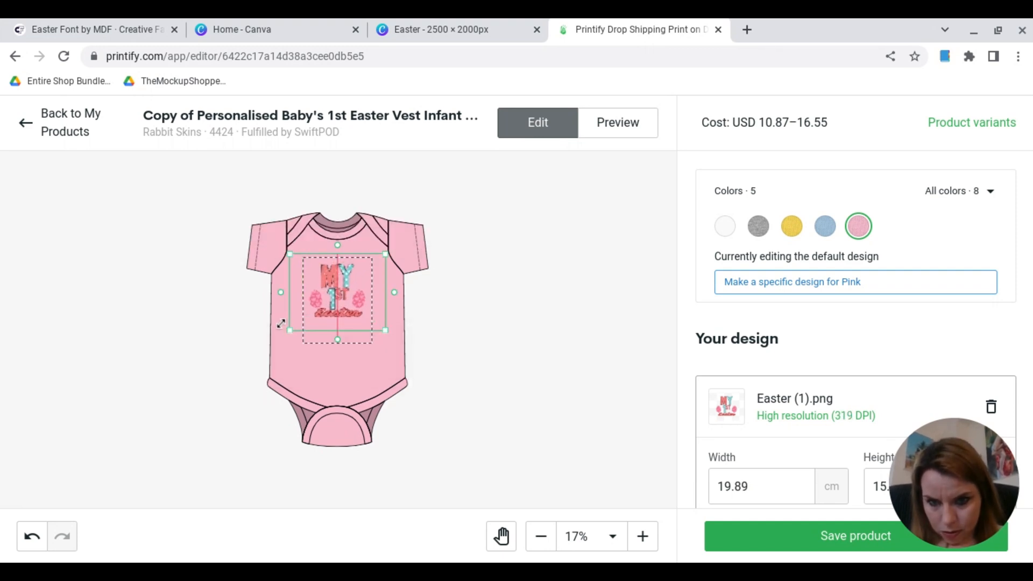
pyautogui.moveTo(386, 333); pyautogui.dragTo(386, 326)
pyautogui.click(434, 304)
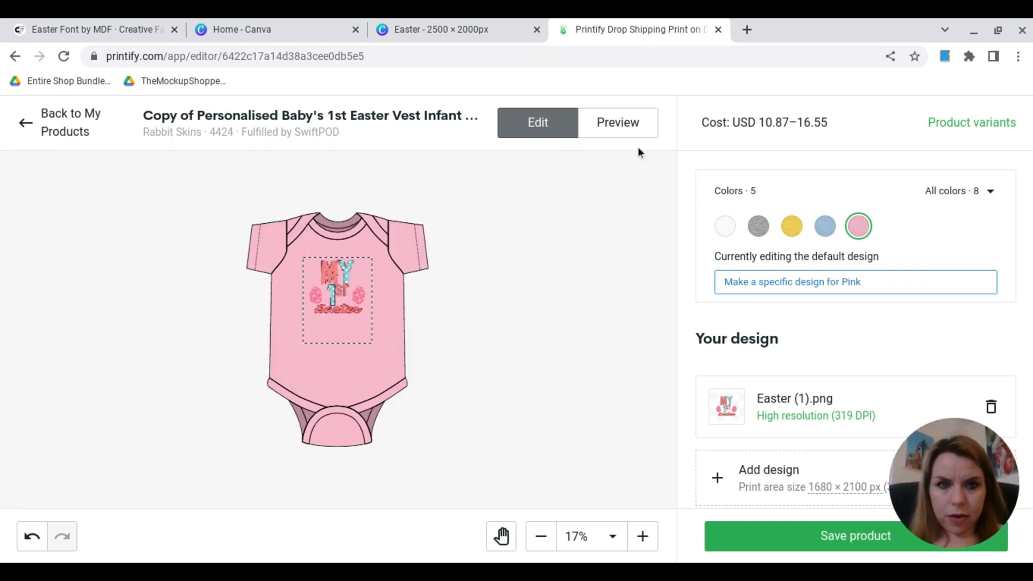
pyautogui.click(635, 122)
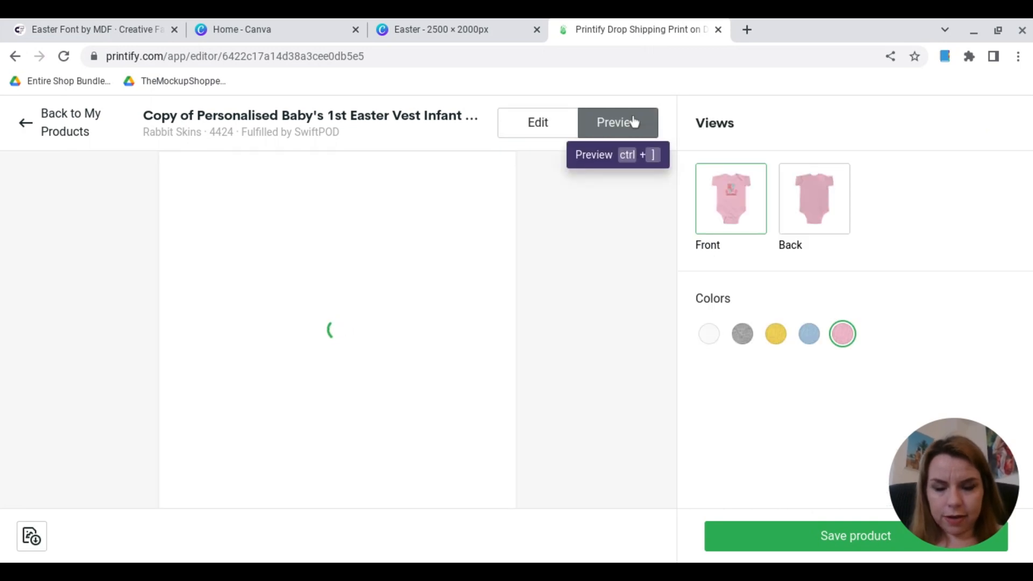
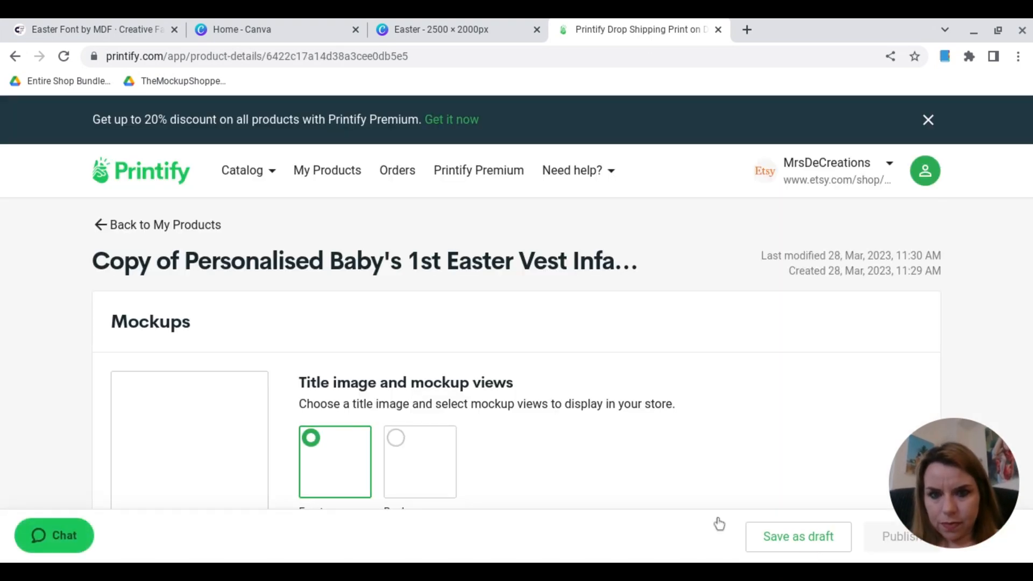
# Remove "Copy of Personalised" from the product title, leaving "Baby's 1st Easter Vest Infant Jersey Bodysuit"
pyautogui.scroll(-10, 628, 415)
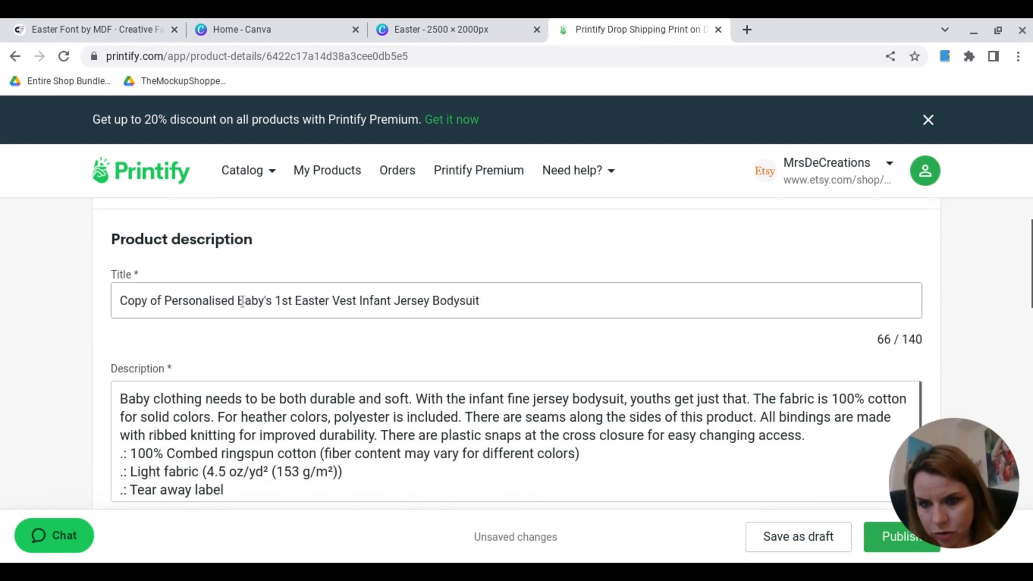
pyautogui.moveTo(236, 298); pyautogui.dragTo(80, 303)
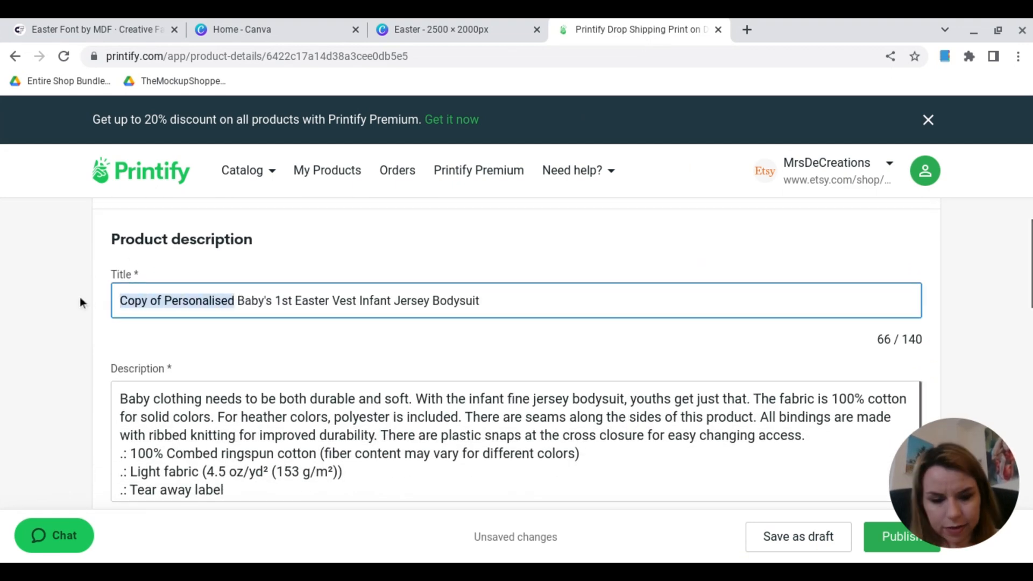
pyautogui.press('BackSpace')
pyautogui.press('Delete')
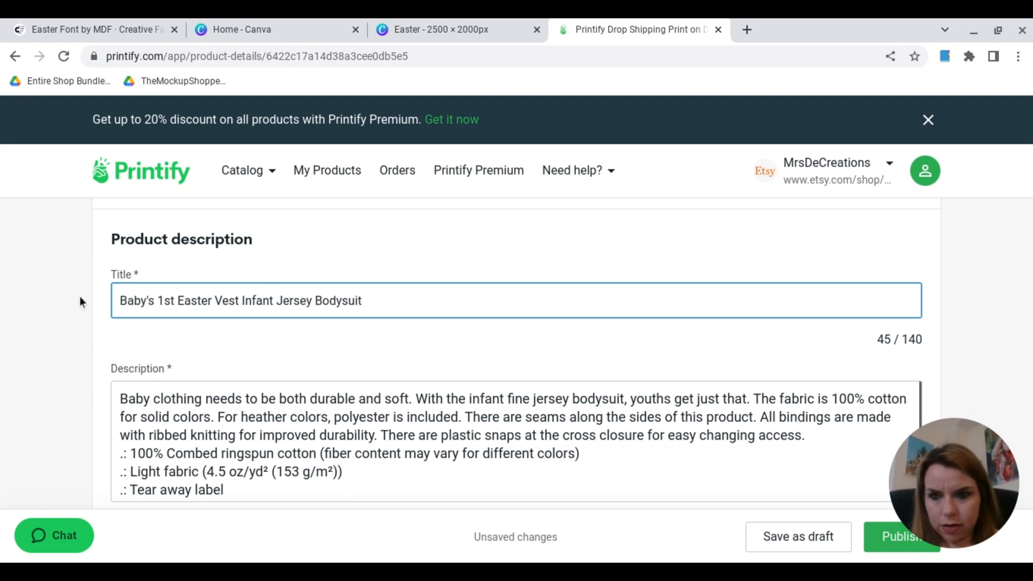
# Review the bodysuit's variant pricing and publishing settings, and publish the product to the Etsy shop
pyautogui.scroll(-10, 372, 380)
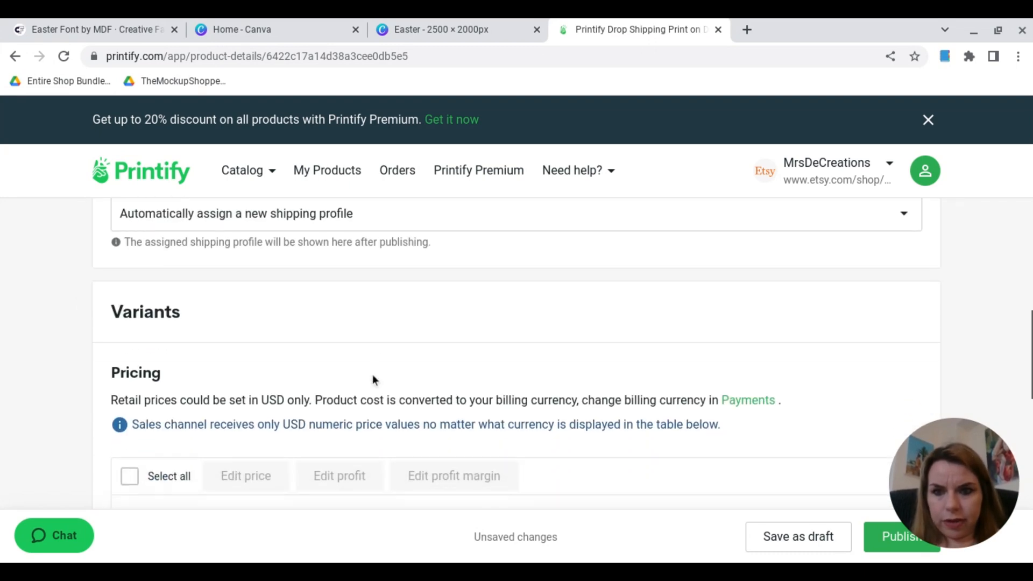
pyautogui.scroll(-5, 372, 380)
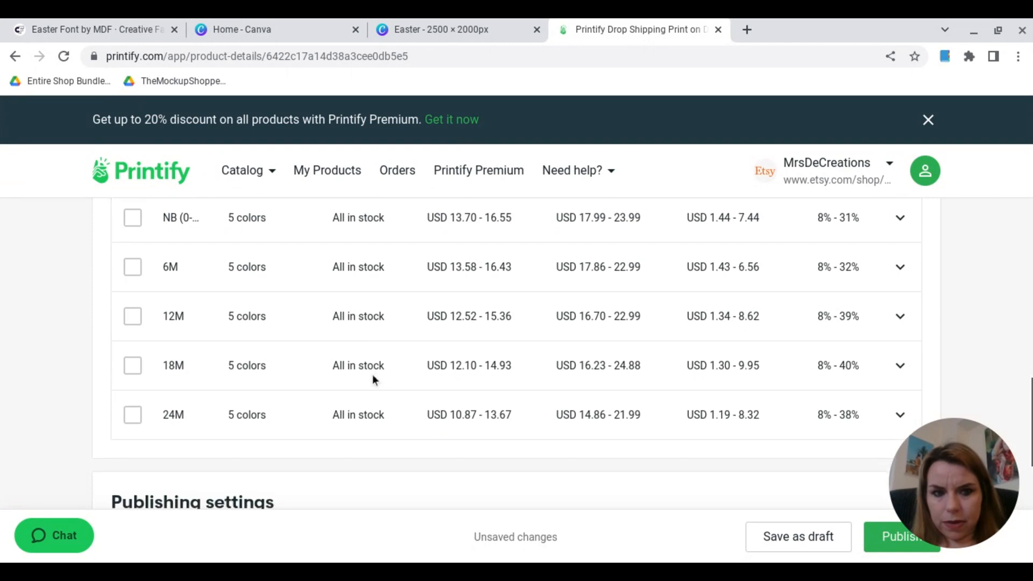
pyautogui.scroll(-2, 372, 380)
pyautogui.scroll(-7, 373, 380)
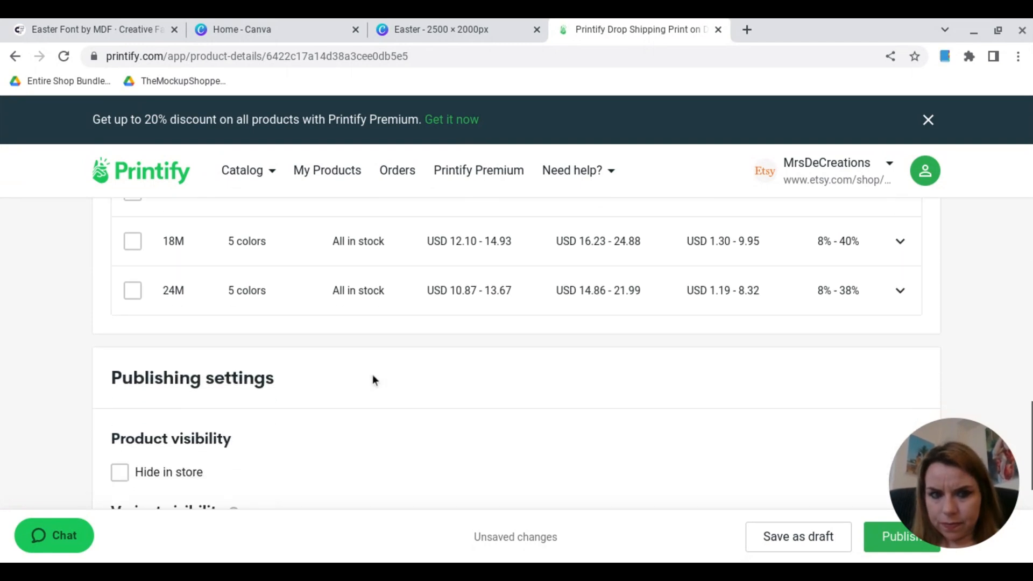
pyautogui.scroll(8, 411, 380)
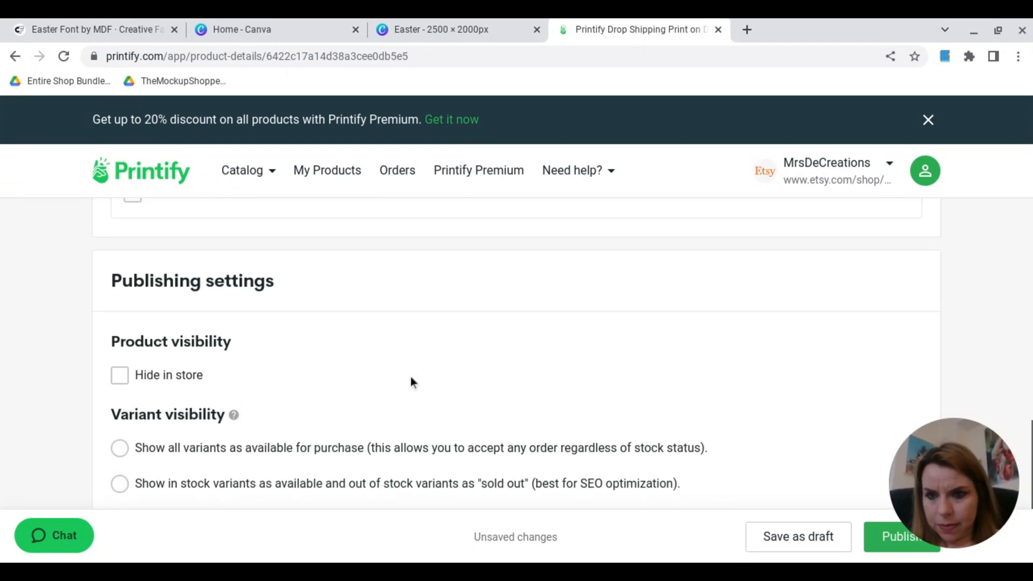
pyautogui.scroll(-8, 411, 377)
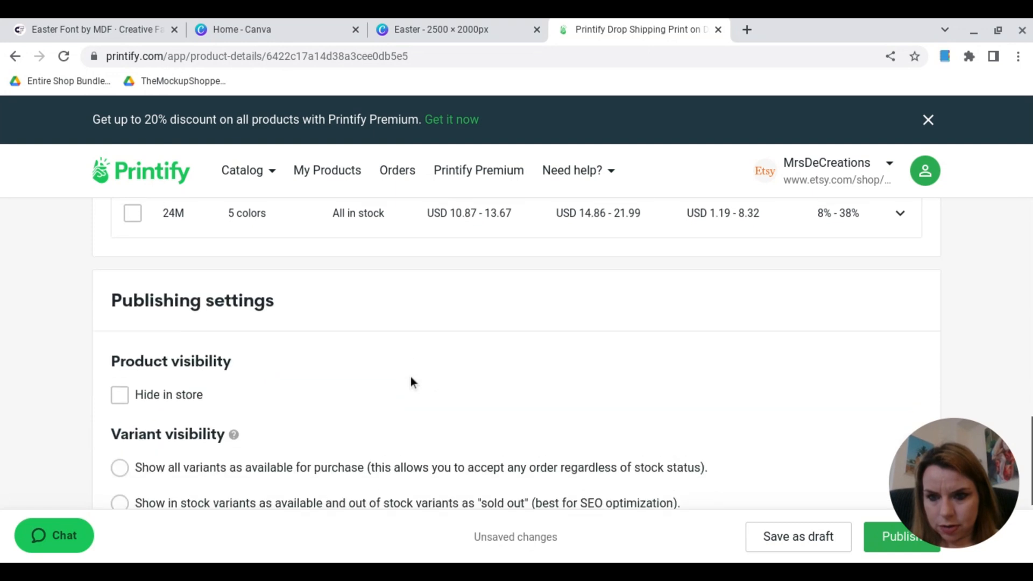
pyautogui.click(885, 536)
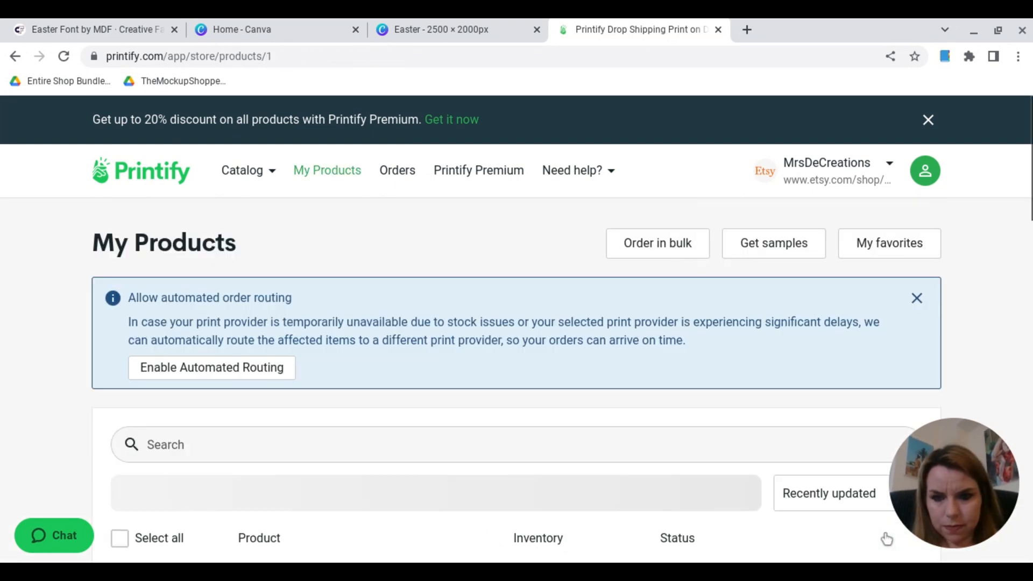
# Switch to the Easter design in Canva and move the two pink eggs outward to either side of the lettering
pyautogui.click(276, 31)
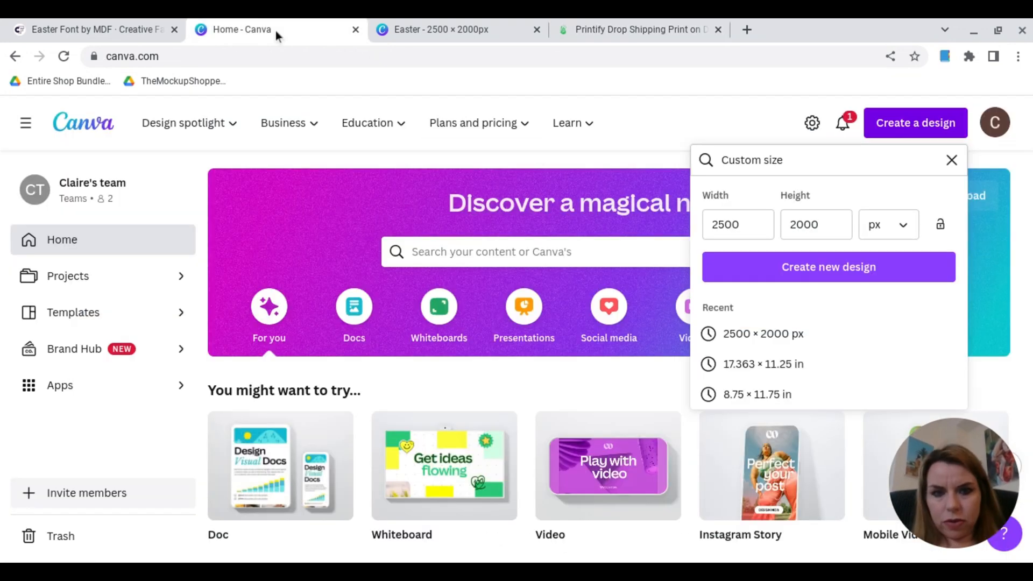
pyautogui.click(496, 31)
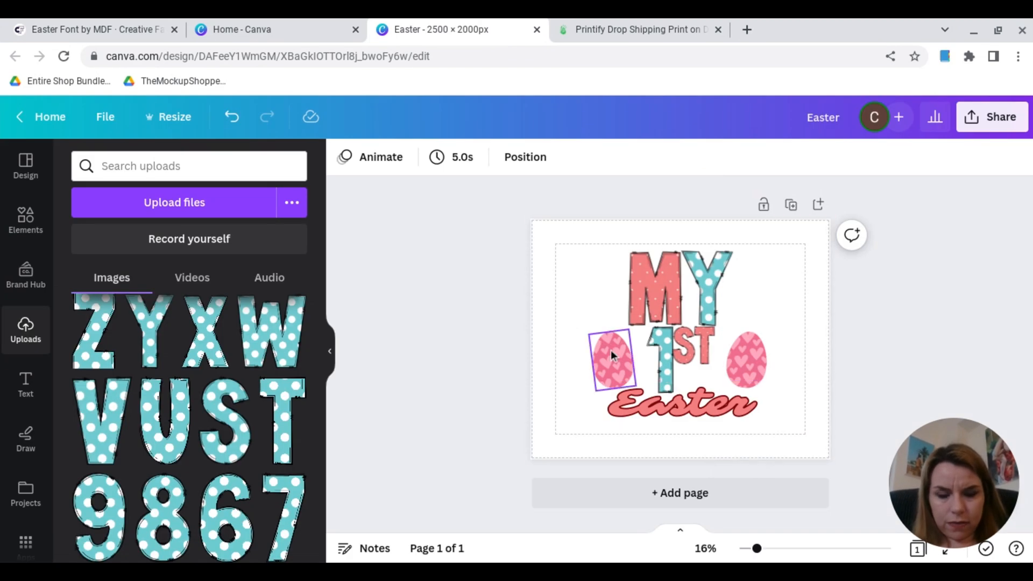
pyautogui.moveTo(597, 330); pyautogui.dragTo(563, 300)
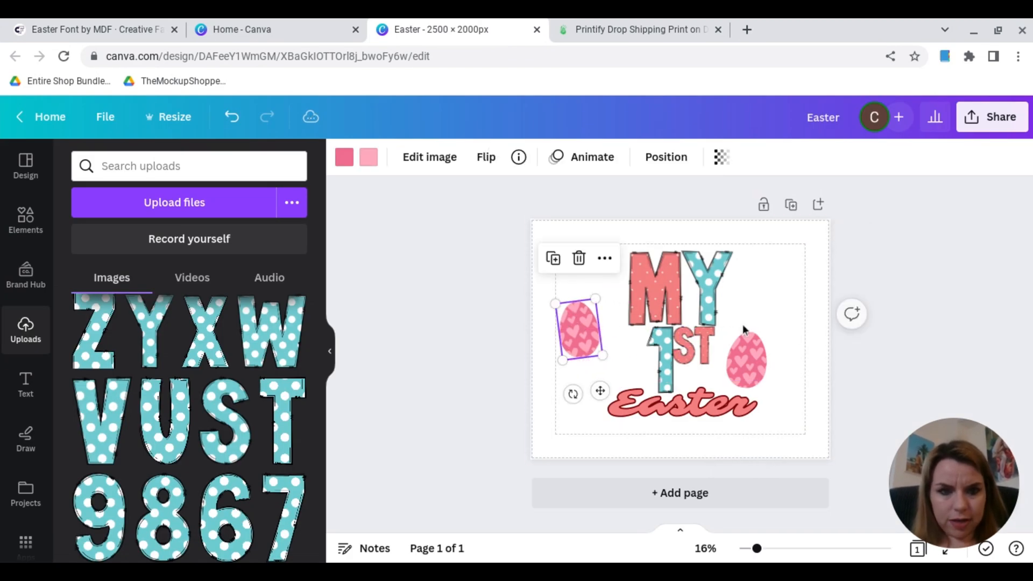
pyautogui.moveTo(754, 358); pyautogui.dragTo(794, 319)
# Delete the "Easter" text and all "MY 1ST" letters, keeping only the two eggs and setting them level with each other
pyautogui.click(717, 404)
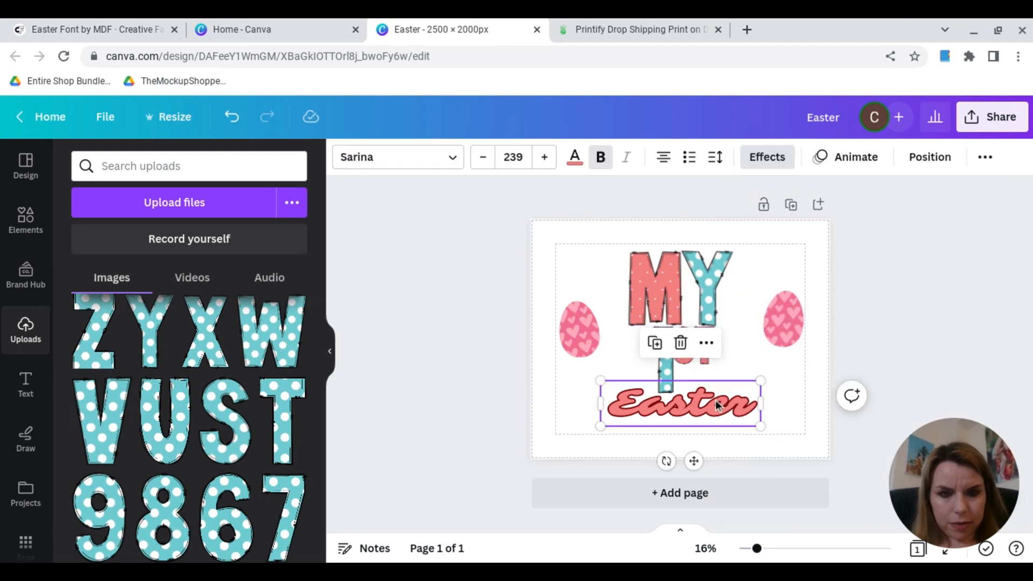
pyautogui.press('Delete')
pyautogui.click(705, 348)
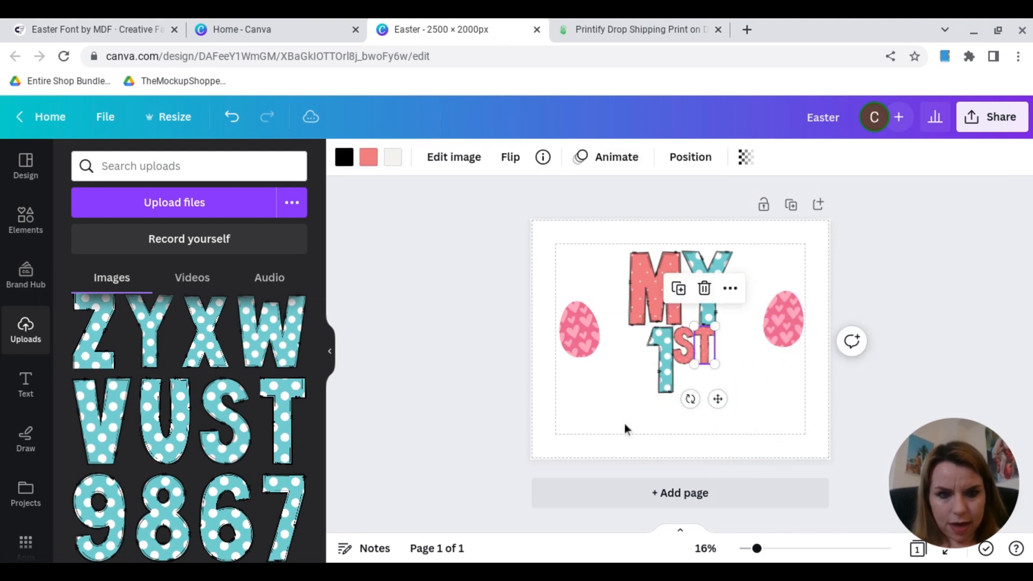
pyautogui.press('Delete')
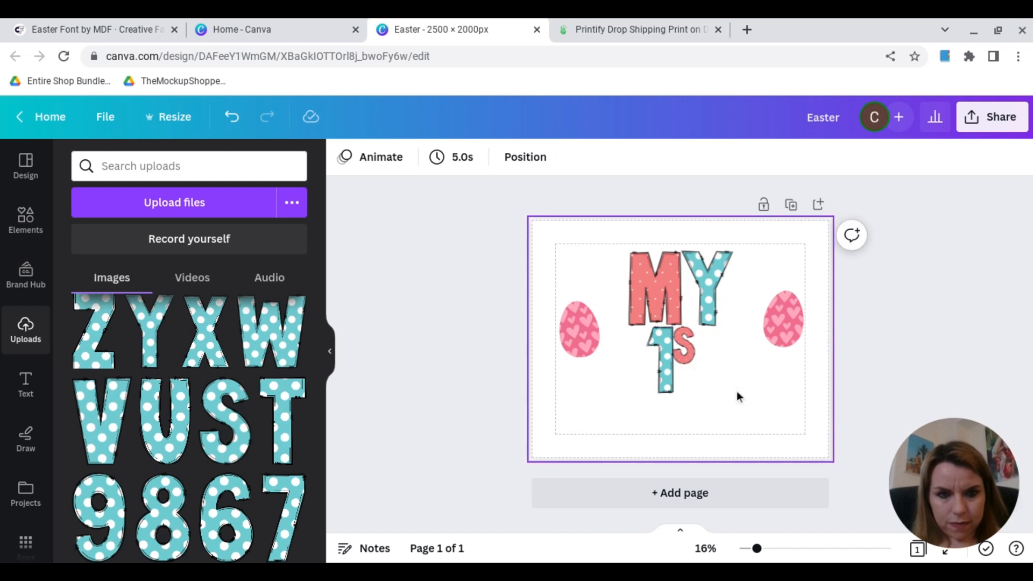
pyautogui.moveTo(737, 390); pyautogui.dragTo(638, 274)
pyautogui.press('Delete')
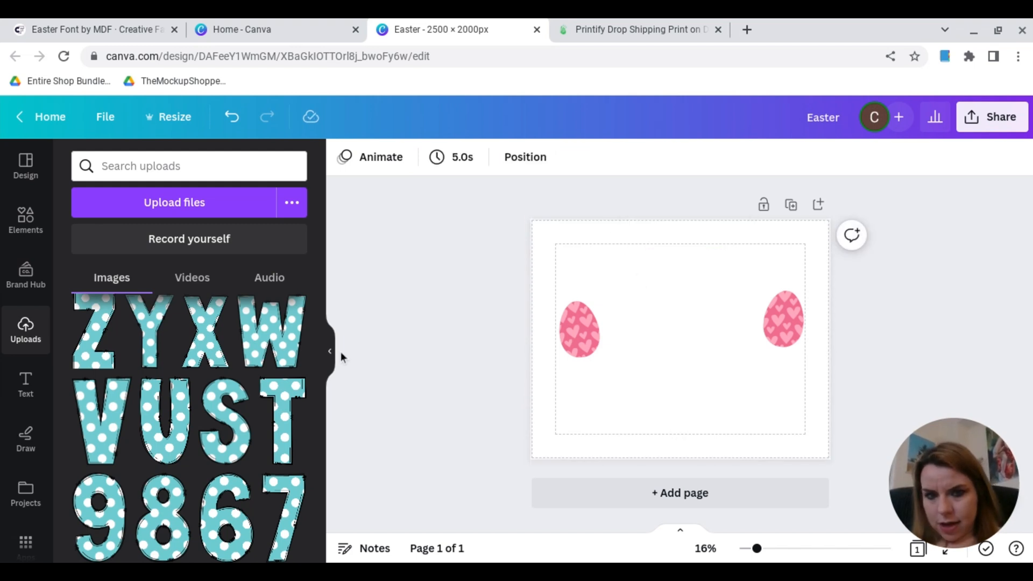
pyautogui.click(794, 332)
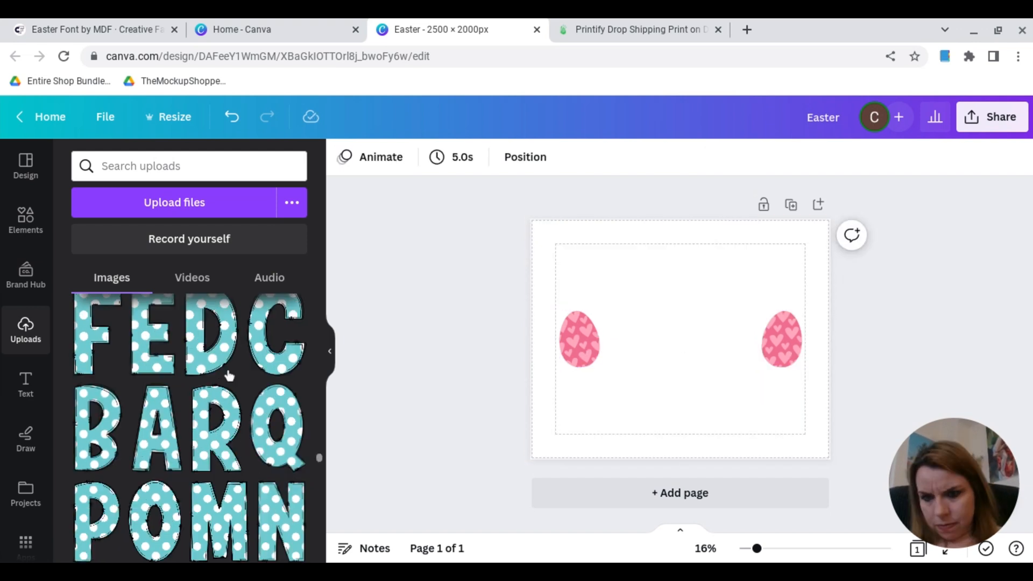
# Add a teal polka-dot A, a coral dotted M and a yellow squiggle-pattern Y from the uploaded letter images
pyautogui.scroll(-1, 228, 375)
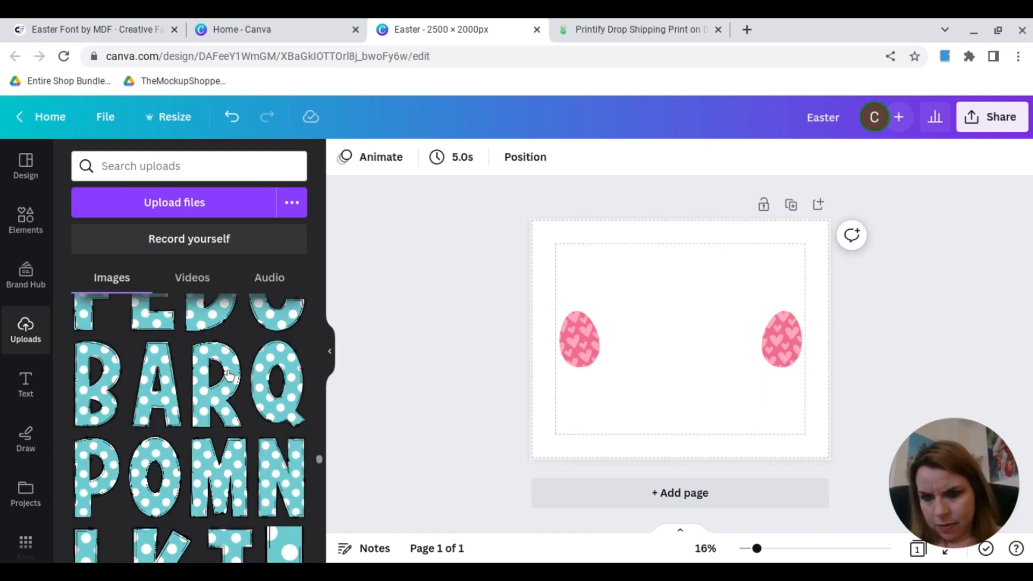
pyautogui.click(161, 412)
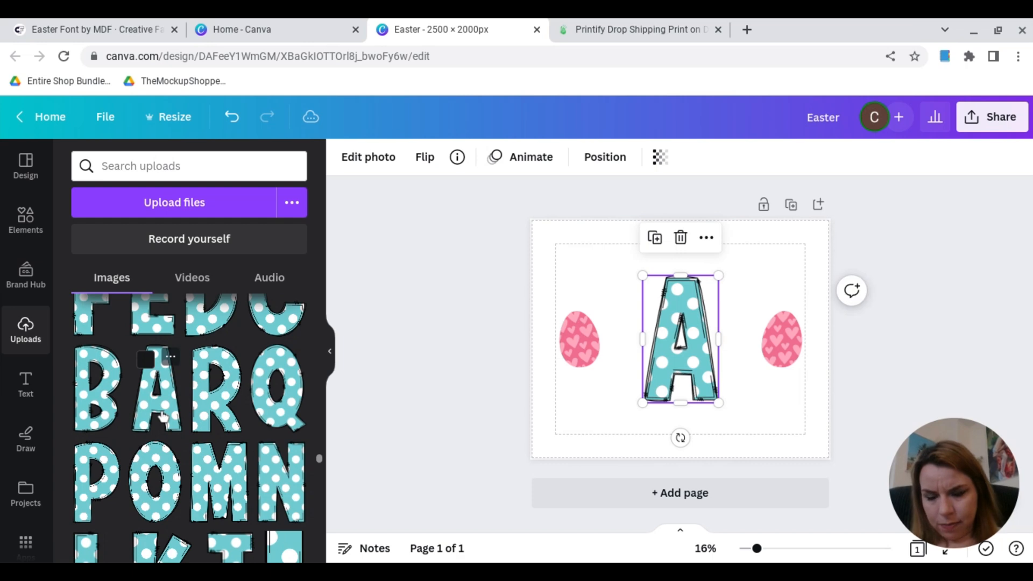
pyautogui.scroll(8, 163, 416)
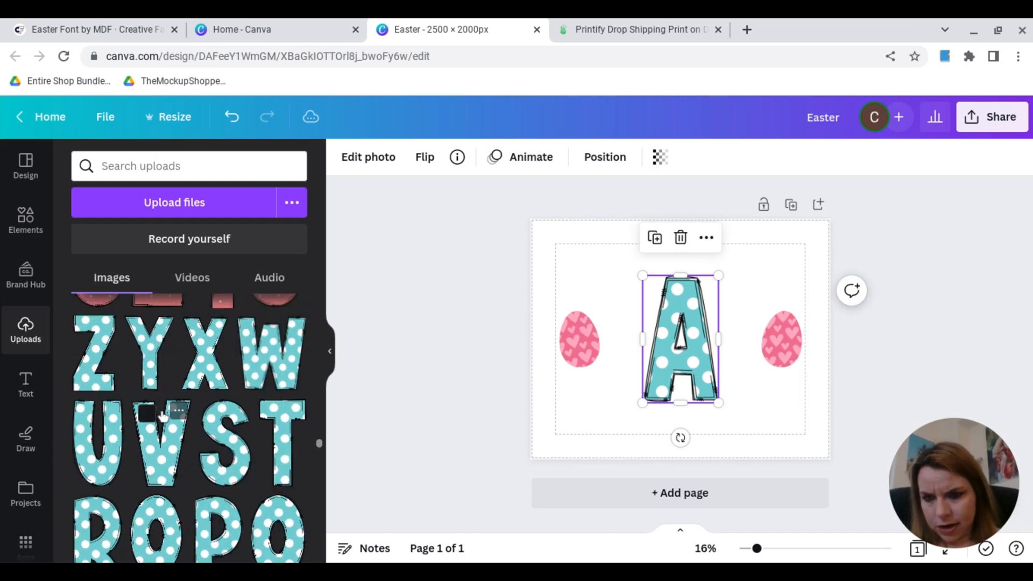
pyautogui.scroll(8, 162, 416)
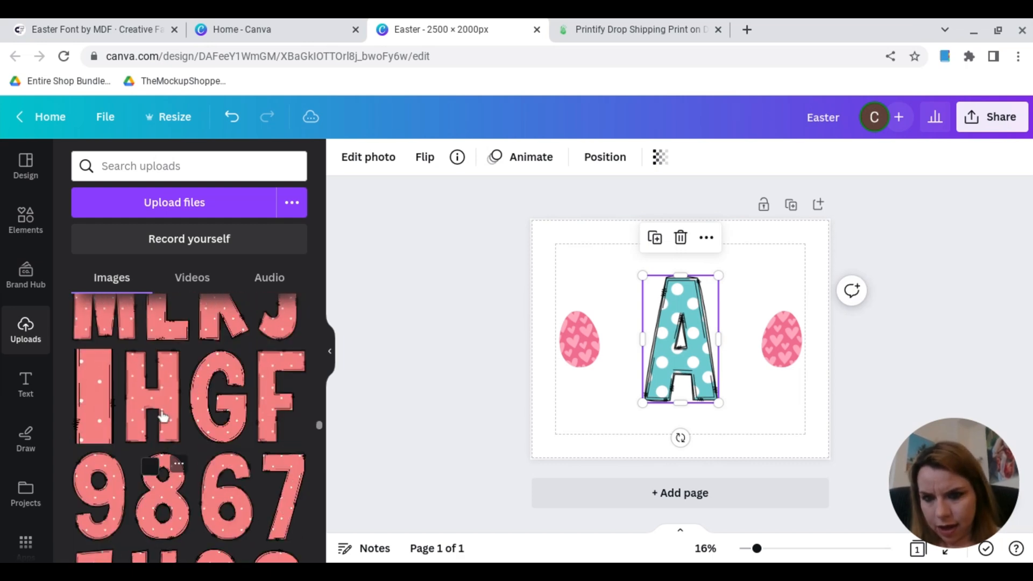
pyautogui.scroll(3, 163, 416)
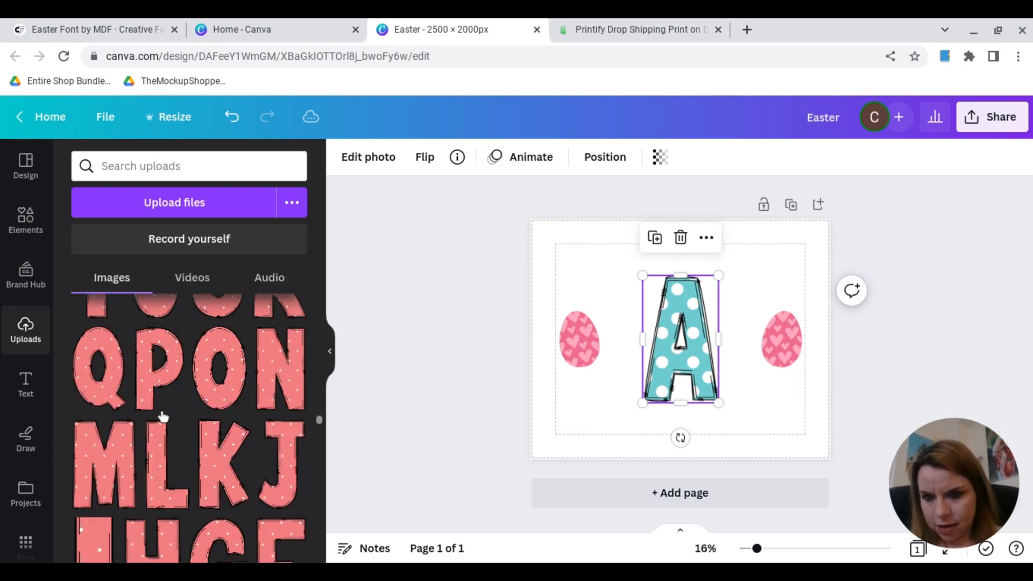
pyautogui.click(118, 472)
pyautogui.scroll(6, 119, 471)
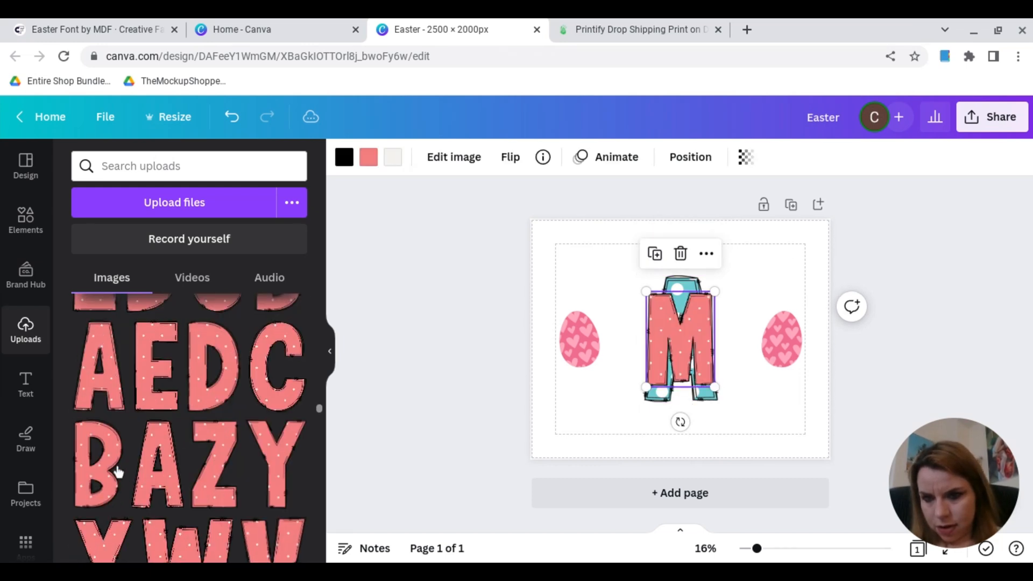
pyautogui.scroll(15, 118, 472)
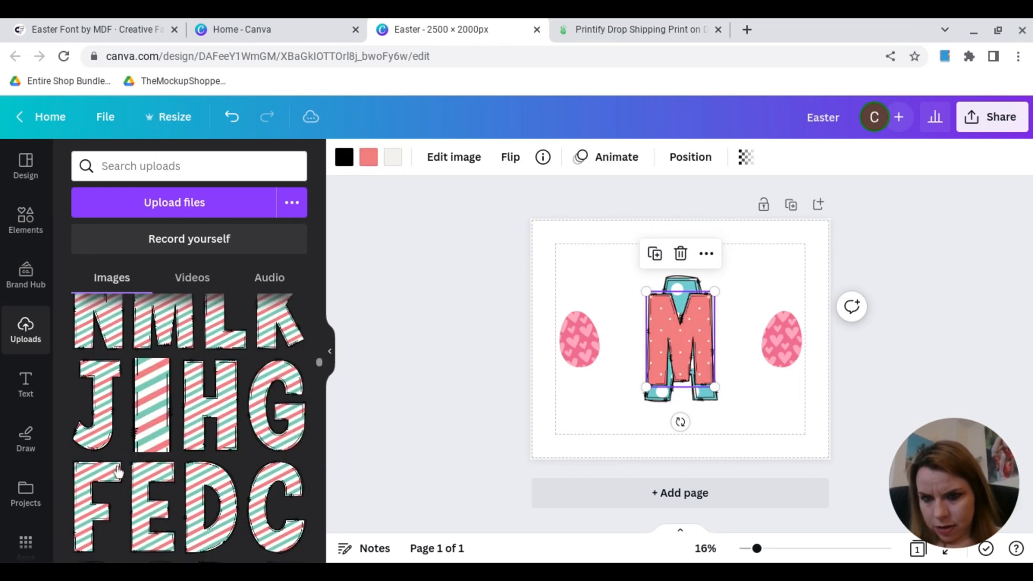
pyautogui.scroll(10, 118, 472)
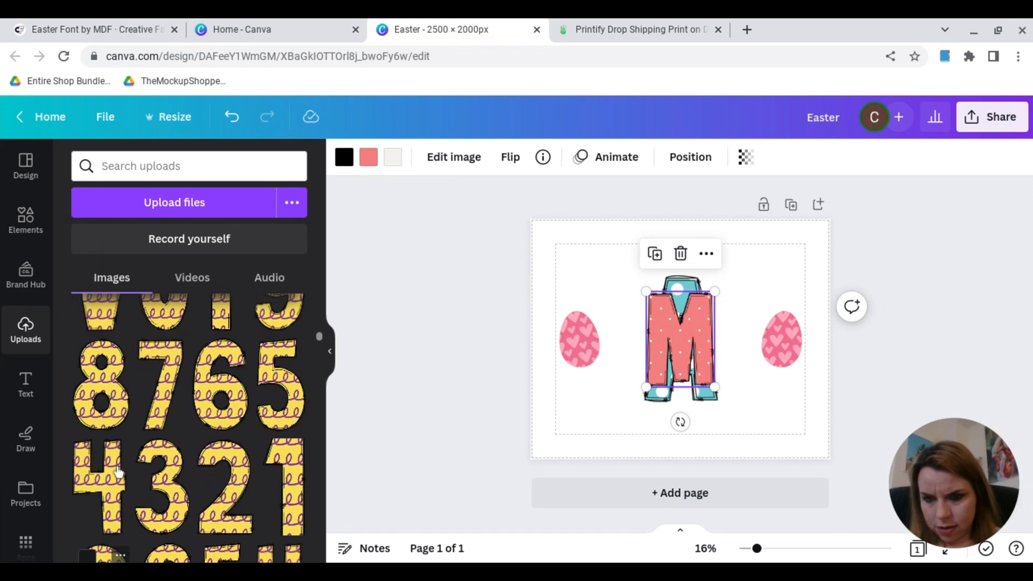
pyautogui.scroll(10, 119, 471)
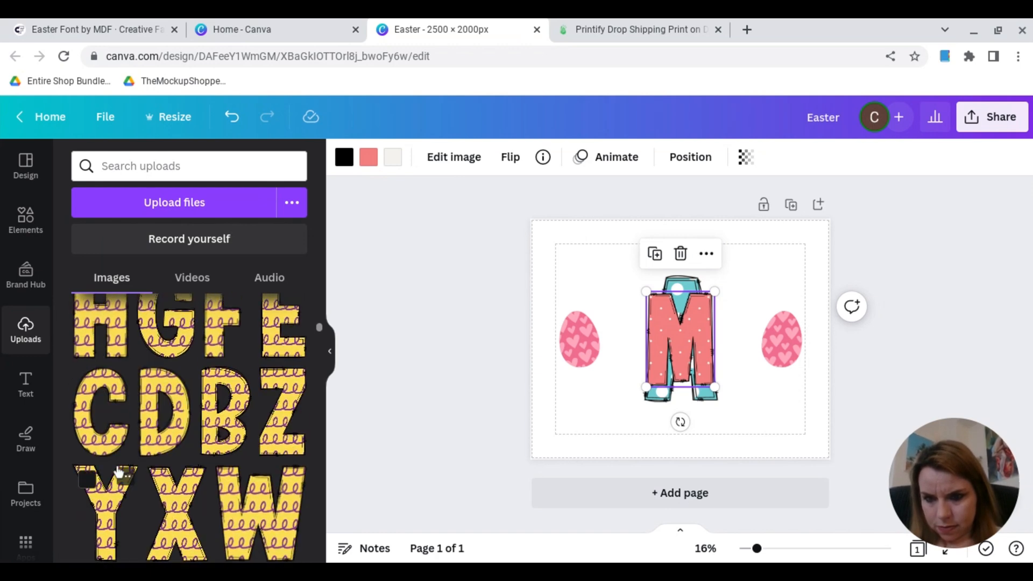
pyautogui.click(119, 472)
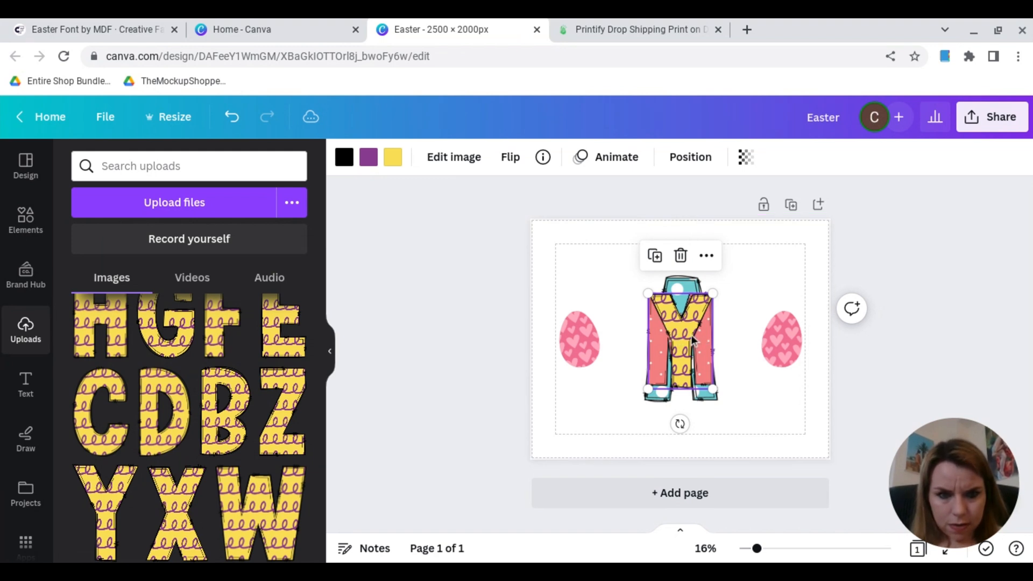
# Spread the three letters into a row reading A, M, Y, and shrink the A to about the M's height
pyautogui.moveTo(694, 340); pyautogui.dragTo(735, 336)
pyautogui.moveTo(665, 406); pyautogui.dragTo(591, 398)
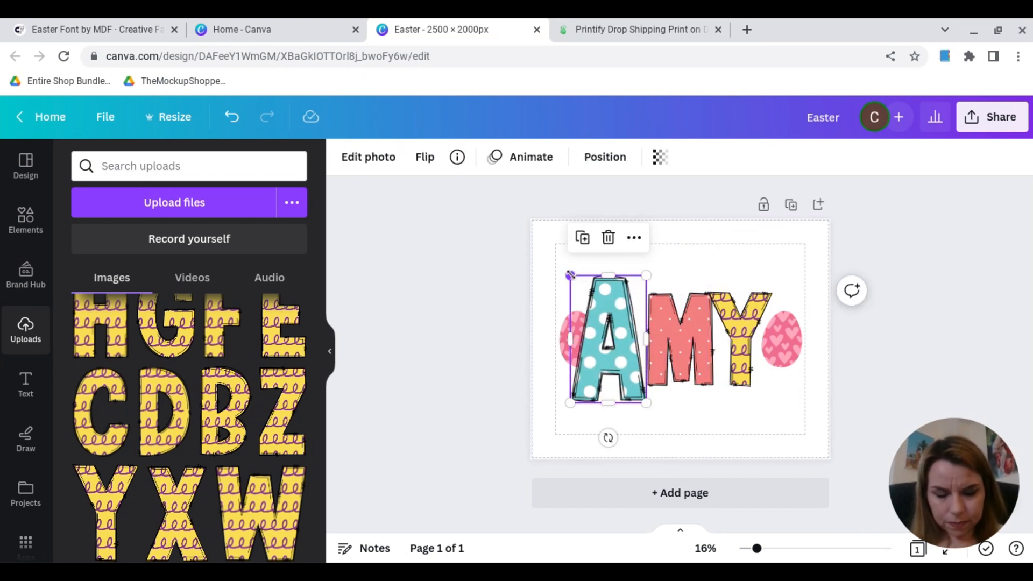
pyautogui.moveTo(570, 276); pyautogui.dragTo(591, 310)
pyautogui.moveTo(627, 376)
pyautogui.mouseDown()
pyautogui.moveTo(628, 362)
pyautogui.moveTo(639, 362)
pyautogui.mouseUp()
pyautogui.moveTo(677, 325); pyautogui.dragTo(687, 325)
pyautogui.moveTo(723, 384); pyautogui.dragTo(725, 385)
# Even out the letters' size and spacing across the centre, and bring the right-hand egg up close beside the Y
pyautogui.moveTo(747, 355); pyautogui.dragTo(789, 389)
pyautogui.moveTo(606, 302); pyautogui.dragTo(753, 355)
pyautogui.click(642, 289)
pyautogui.moveTo(602, 292); pyautogui.dragTo(624, 302)
pyautogui.moveTo(725, 369); pyautogui.dragTo(698, 358)
pyautogui.click(778, 342)
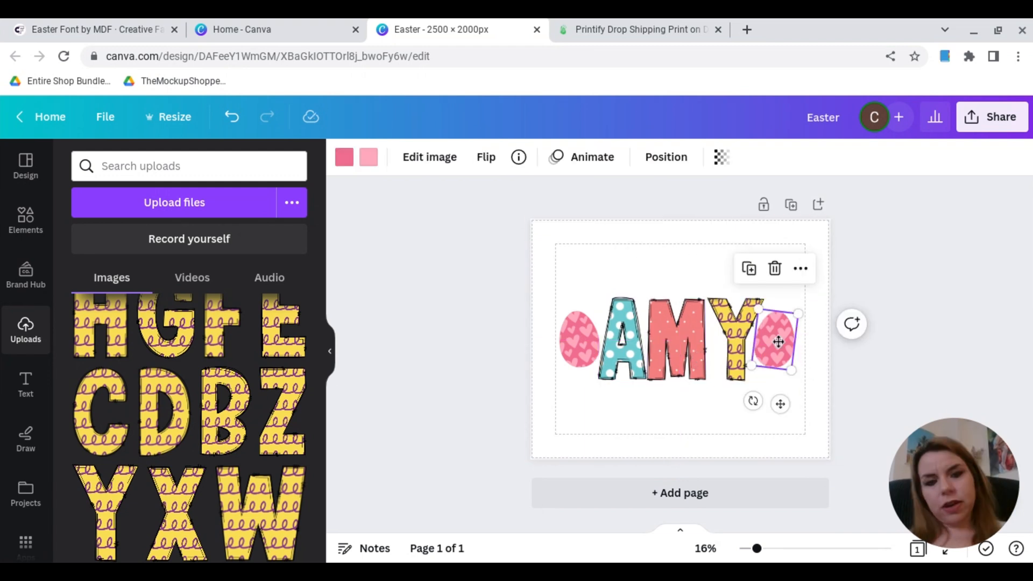
pyautogui.click(625, 411)
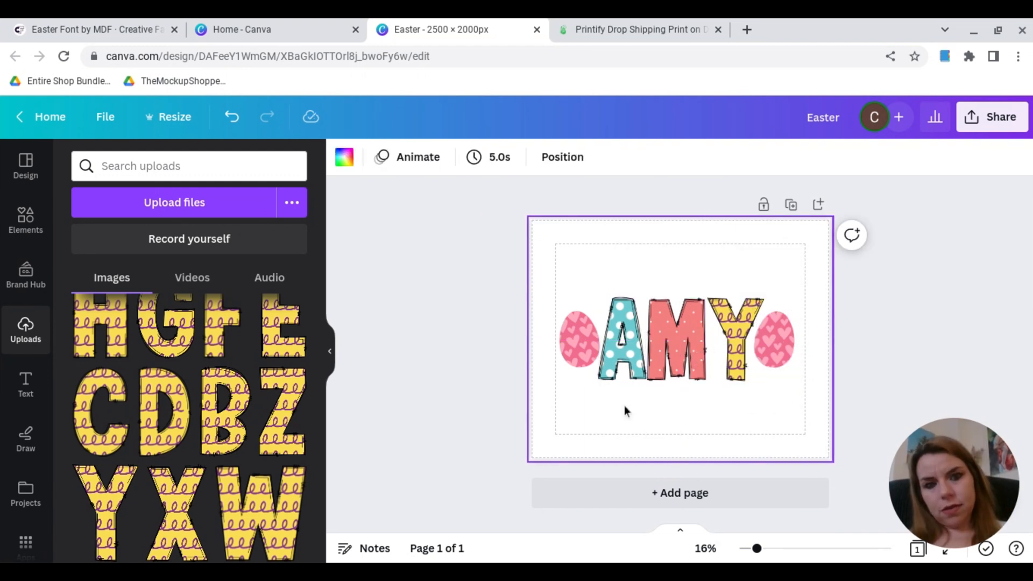
# Make a slightly smaller copy of an egg, flip it vertically and place it below the Y
pyautogui.moveTo(577, 359); pyautogui.dragTo(633, 292)
pyautogui.click(486, 157)
pyautogui.click(556, 235)
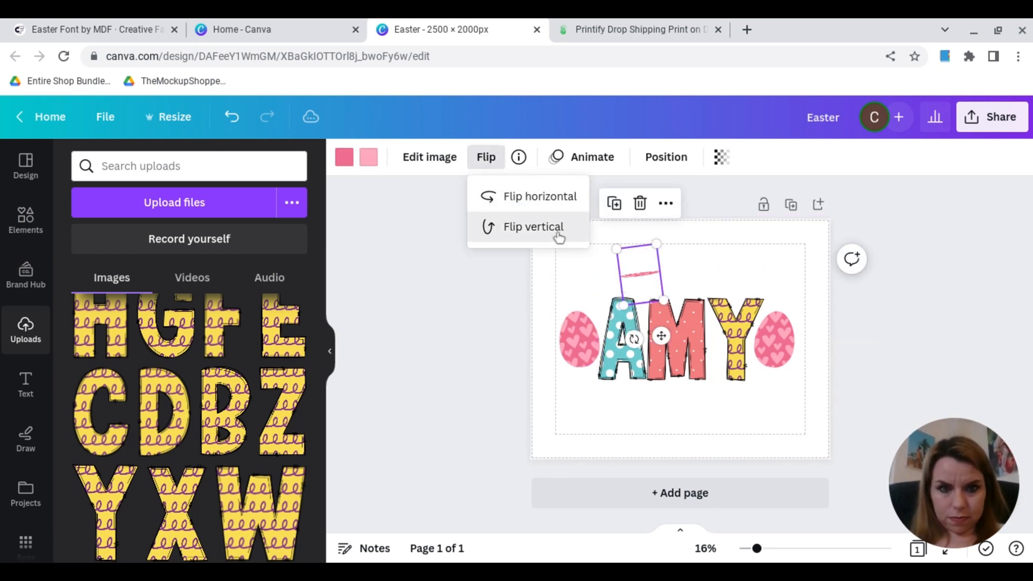
pyautogui.moveTo(634, 339); pyautogui.dragTo(741, 429)
pyautogui.moveTo(723, 406); pyautogui.dragTo(715, 413)
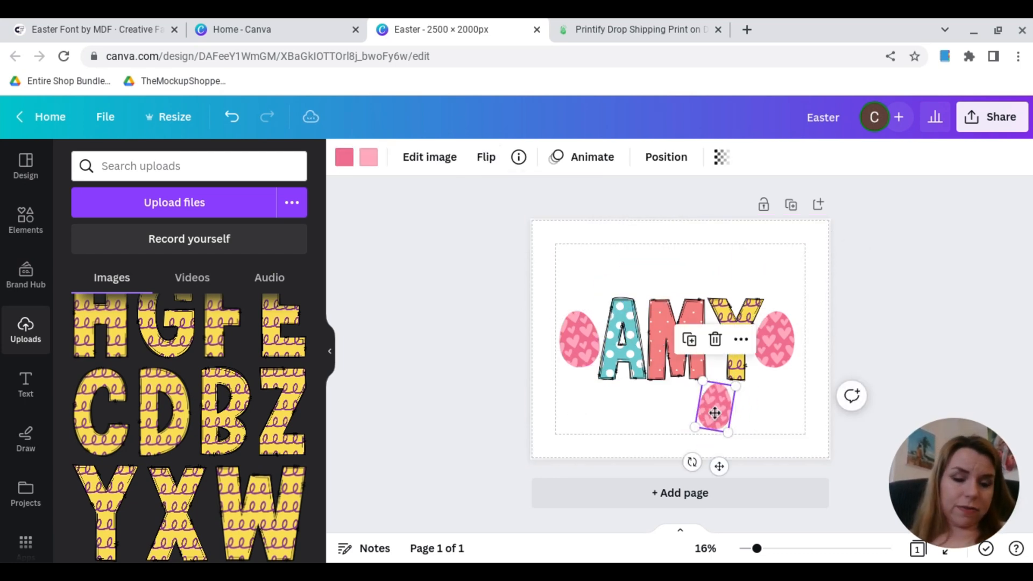
# Duplicate the small egg below the Y, flip the copy horizontally and place it below the A
pyautogui.click(690, 339)
pyautogui.click(486, 157)
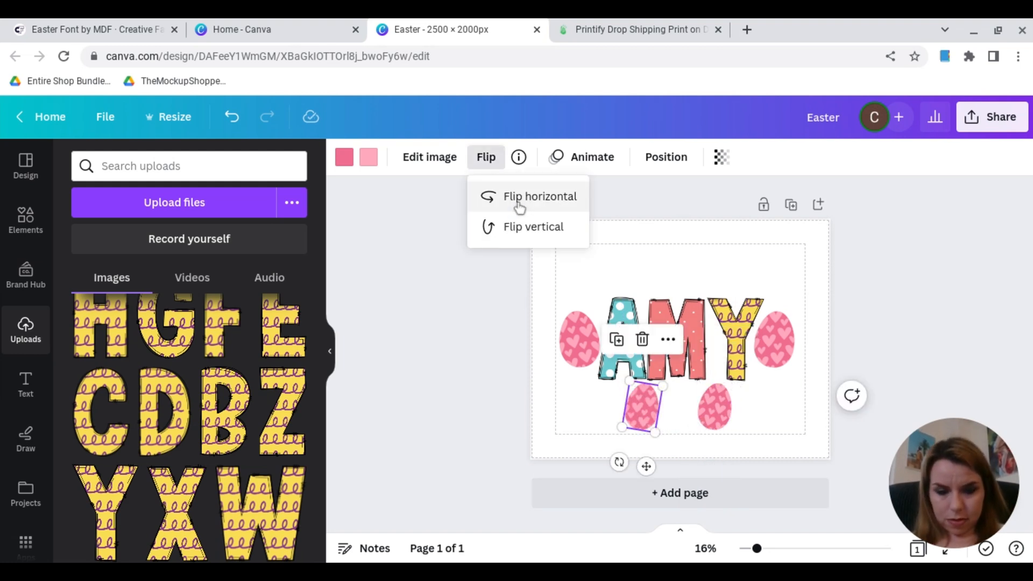
pyautogui.click(525, 197)
pyautogui.moveTo(637, 464); pyautogui.dragTo(636, 466)
# Duplicate the two lower small eggs and place the copies above the Y and above the A
pyautogui.click(617, 341)
pyautogui.moveTo(576, 410); pyautogui.dragTo(720, 273)
pyautogui.click(715, 407)
pyautogui.click(692, 341)
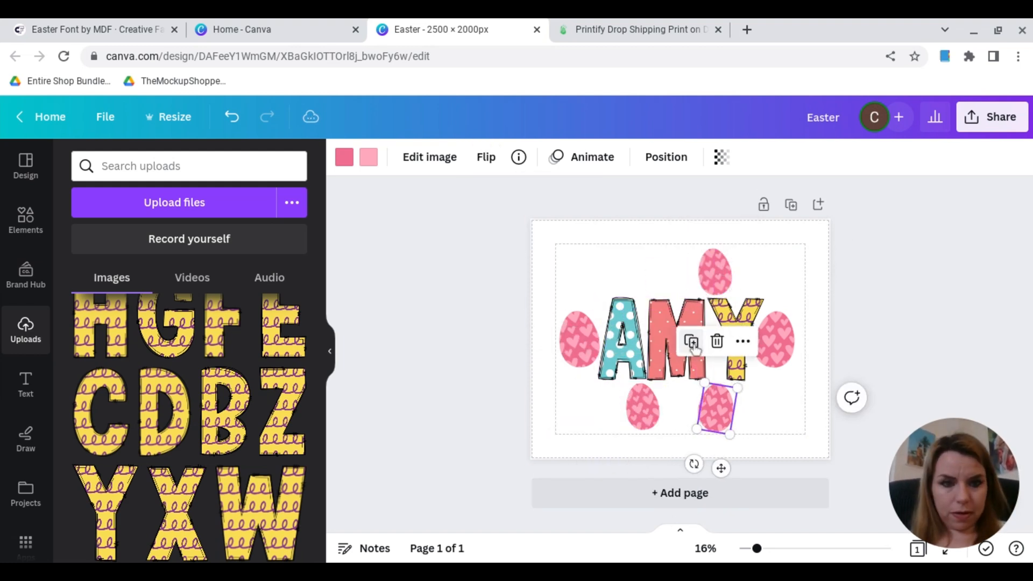
pyautogui.moveTo(713, 406); pyautogui.dragTo(636, 268)
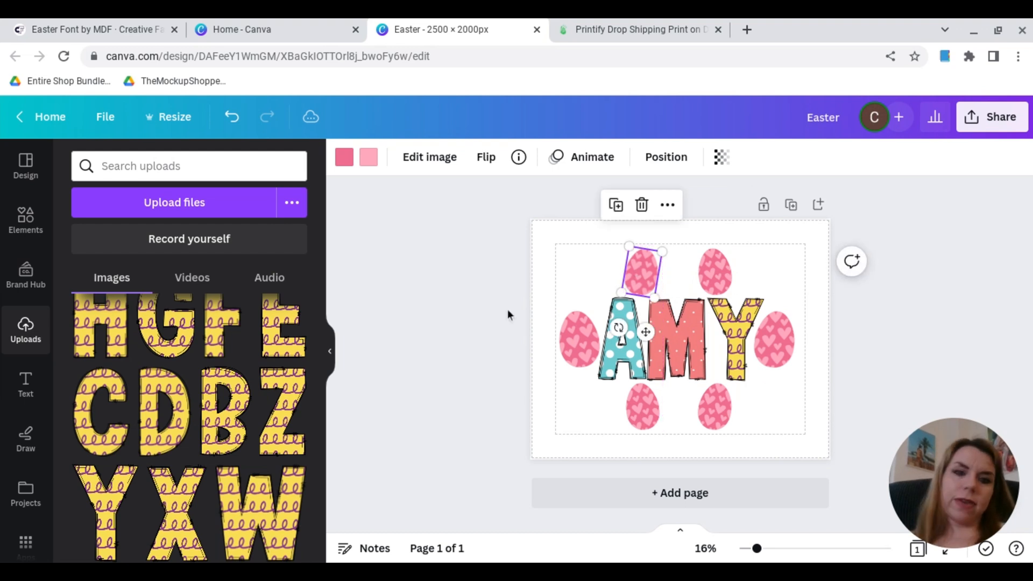
pyautogui.click(456, 321)
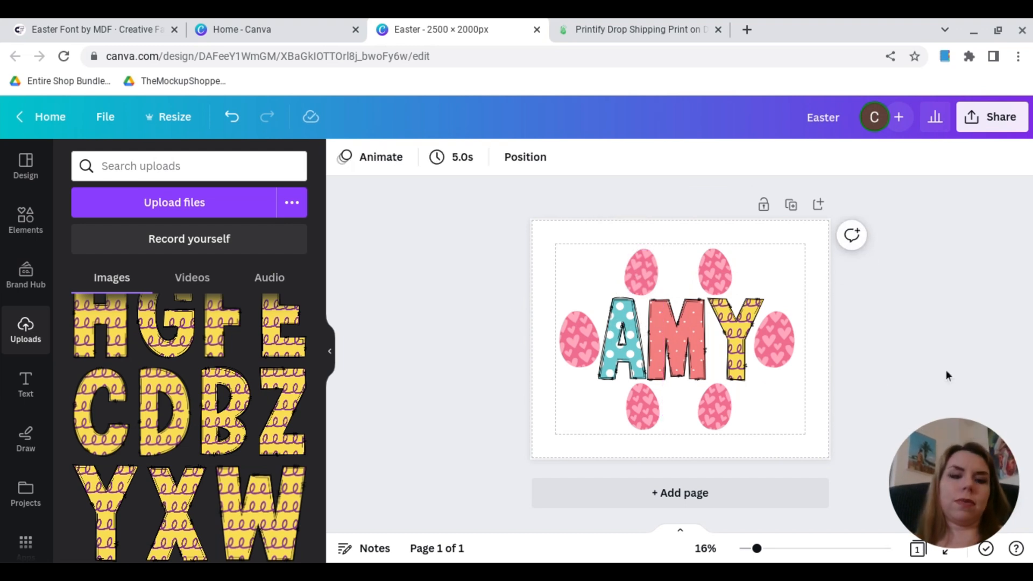
# Download the finished name-and-eggs design as a PNG
pyautogui.click(999, 119)
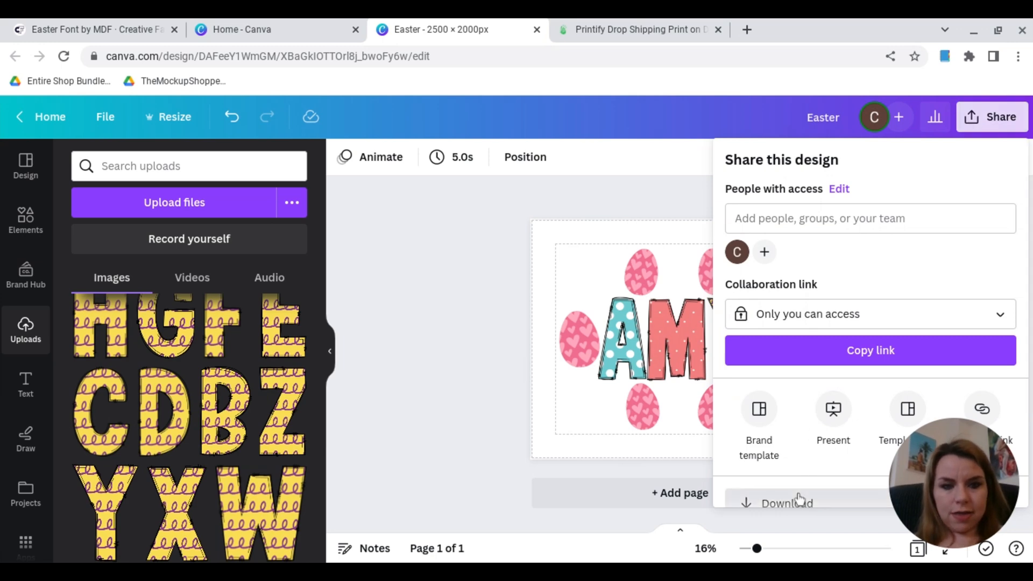
pyautogui.click(799, 500)
pyautogui.click(829, 413)
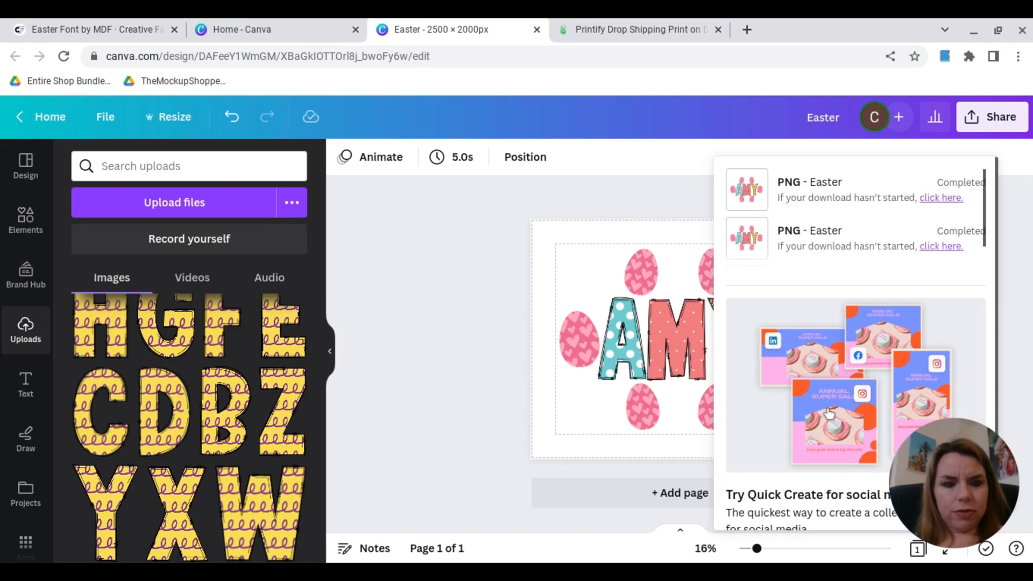
# Switch to Printify and open the Gildan Kids Heavy Cotton Tee from the kids' T-shirts catalog
pyautogui.click(640, 30)
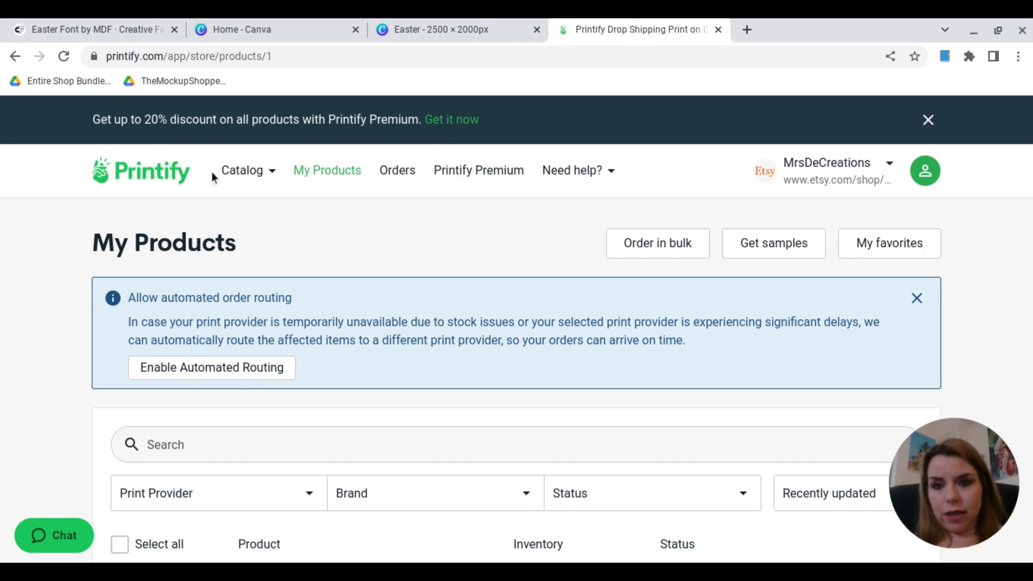
pyautogui.moveTo(240, 179)
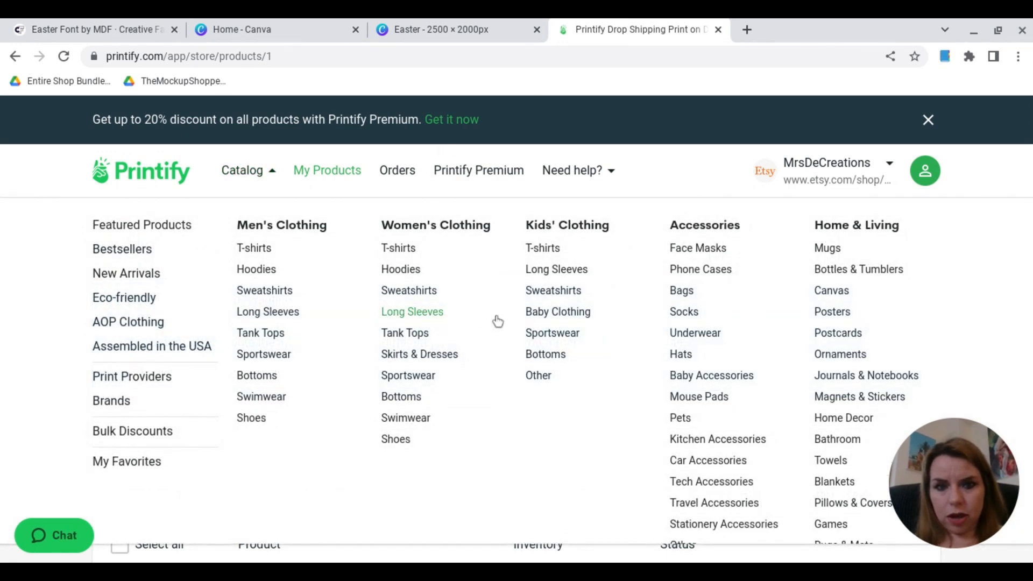
pyautogui.click(544, 248)
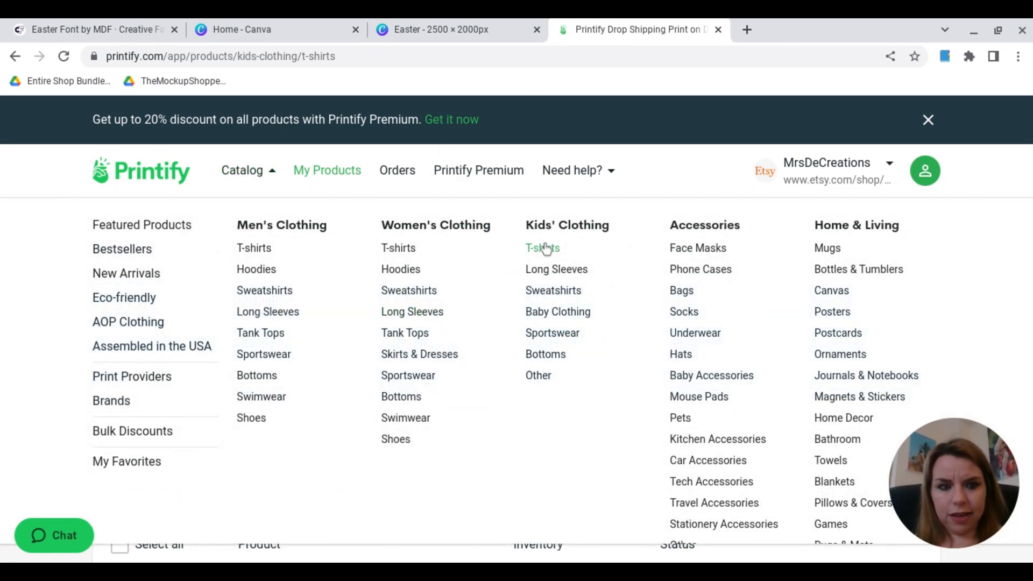
pyautogui.scroll(-4, 818, 305)
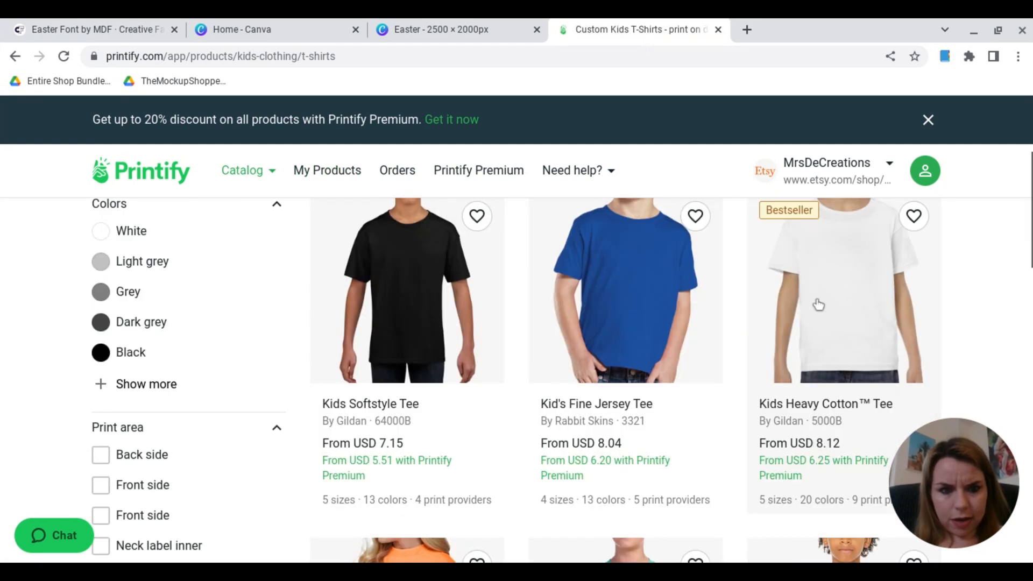
pyautogui.click(819, 304)
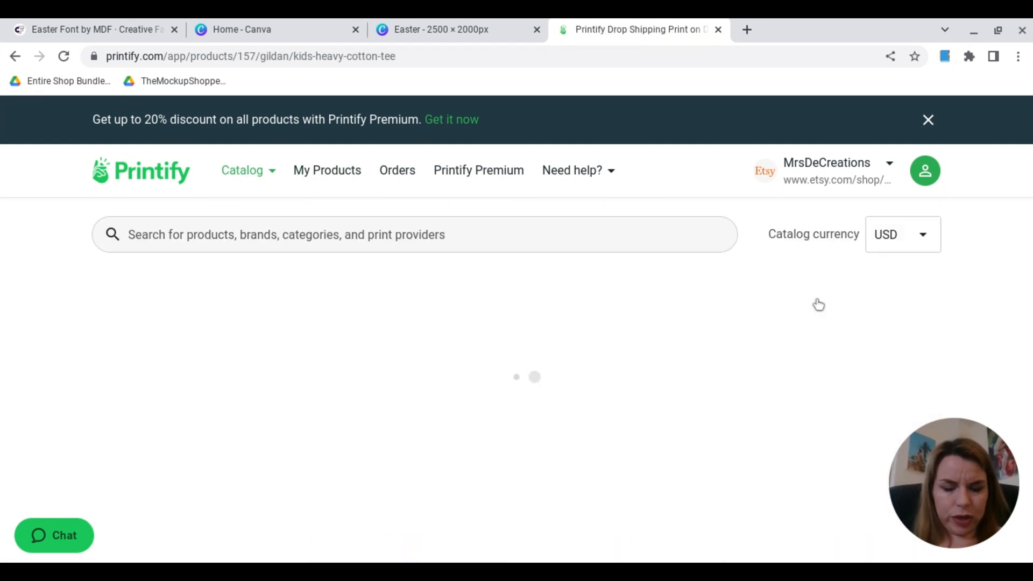
# Choose Print Logistic in Poland as the tee's print provider and start designing
pyautogui.scroll(-7, 819, 305)
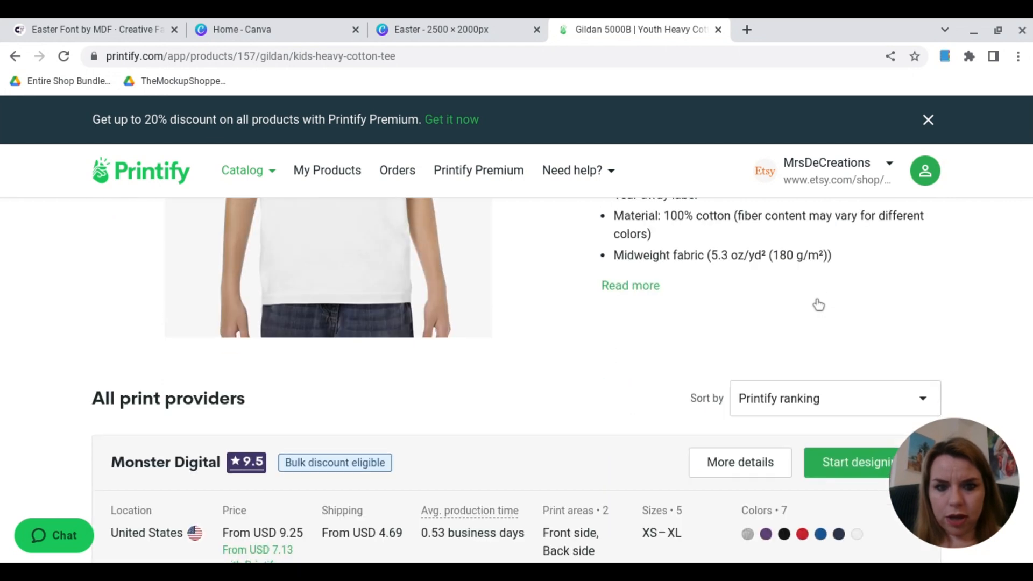
pyautogui.scroll(-7, 816, 302)
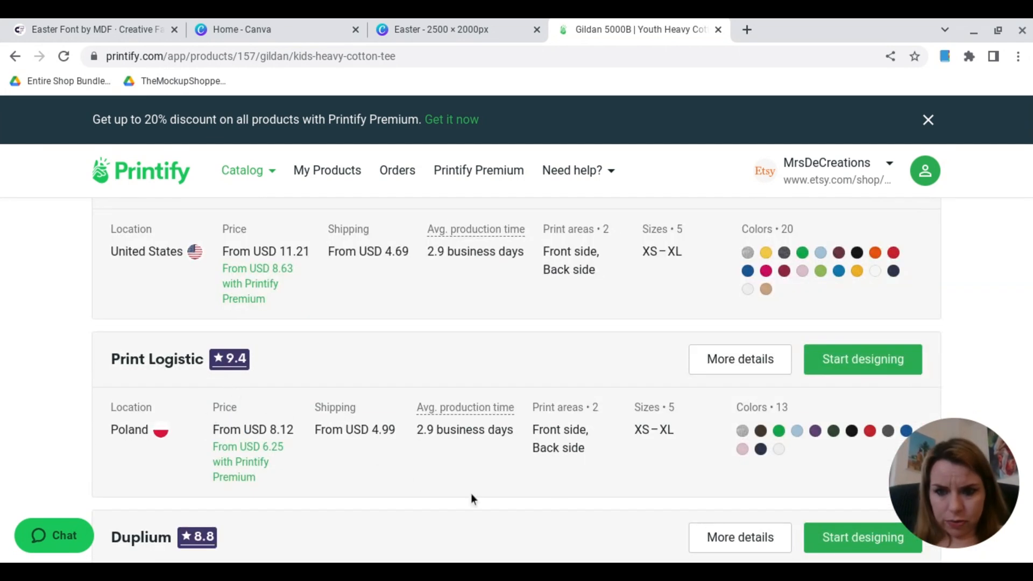
pyautogui.moveTo(742, 454)
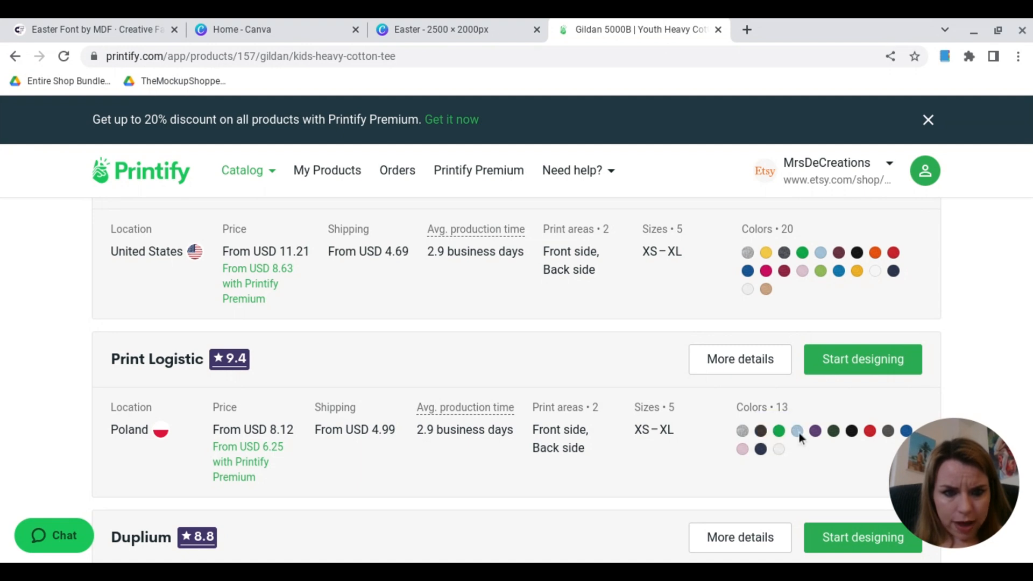
pyautogui.moveTo(743, 433)
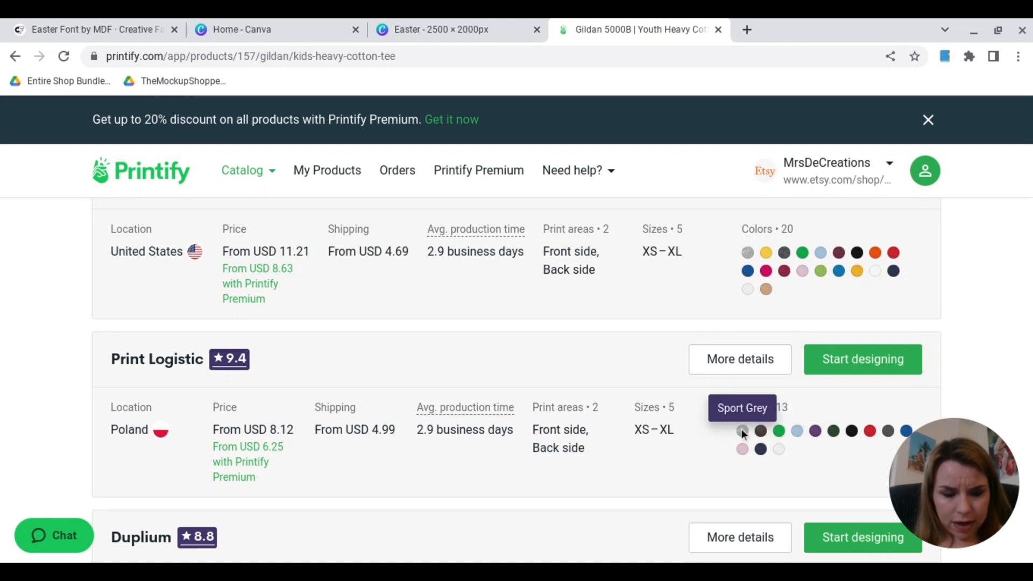
pyautogui.click(878, 372)
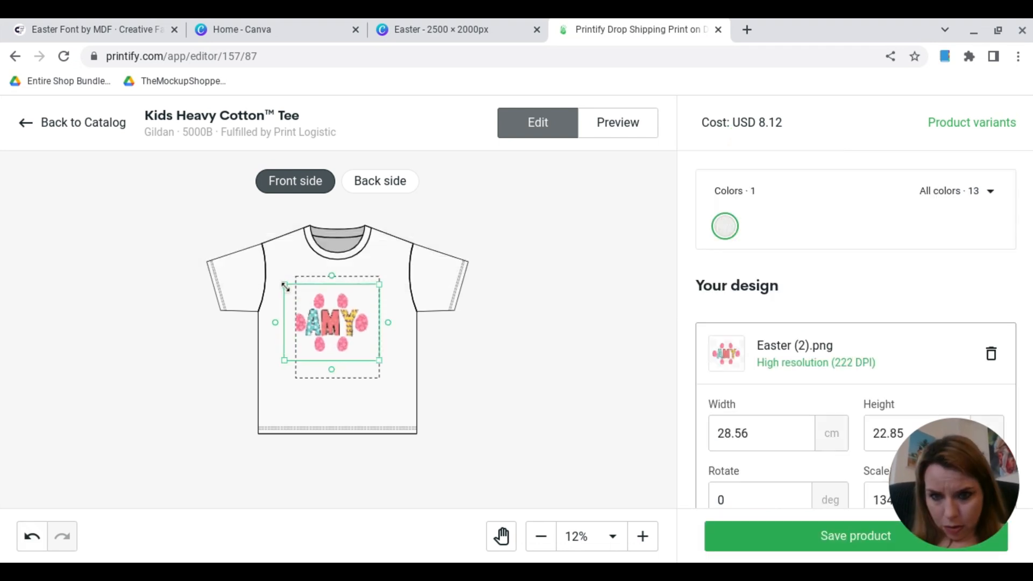
# Resize the name-and-eggs design to about 29.07 cm wide, centre it horizontally and move it to the upper part of the print area
pyautogui.moveTo(381, 285); pyautogui.dragTo(388, 288)
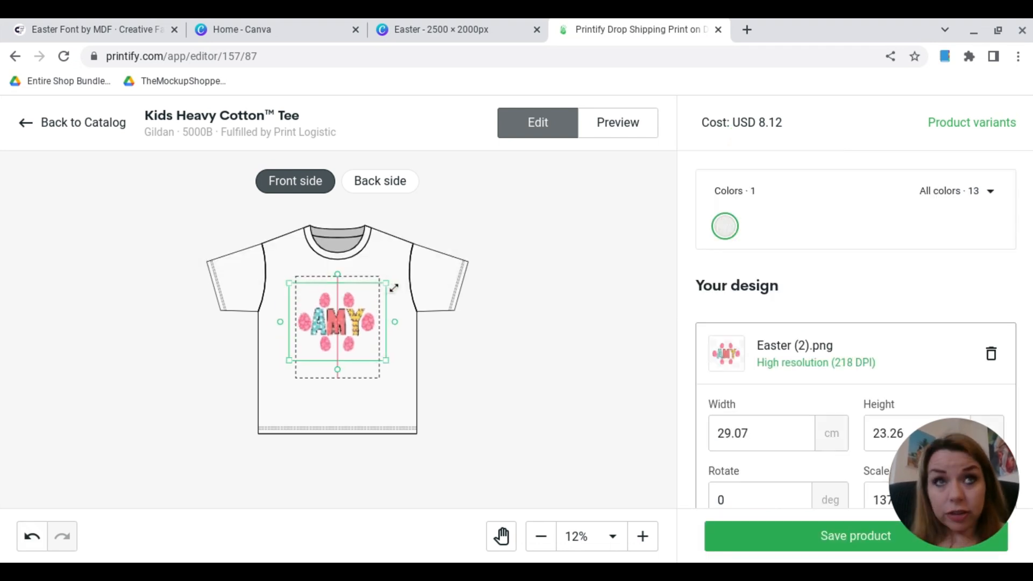
pyautogui.moveTo(354, 323); pyautogui.dragTo(354, 310)
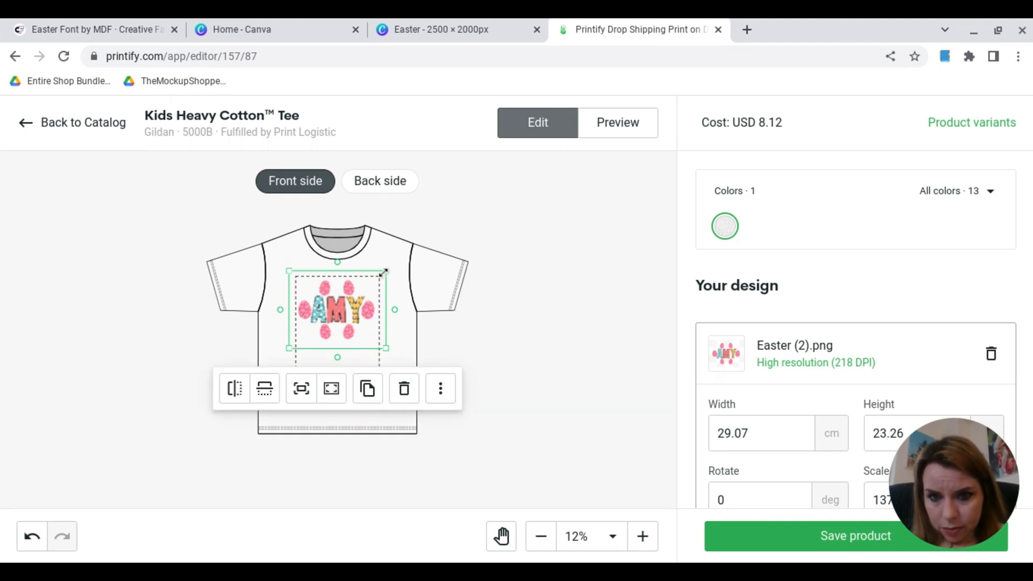
pyautogui.moveTo(384, 273); pyautogui.dragTo(385, 273)
pyautogui.click(472, 322)
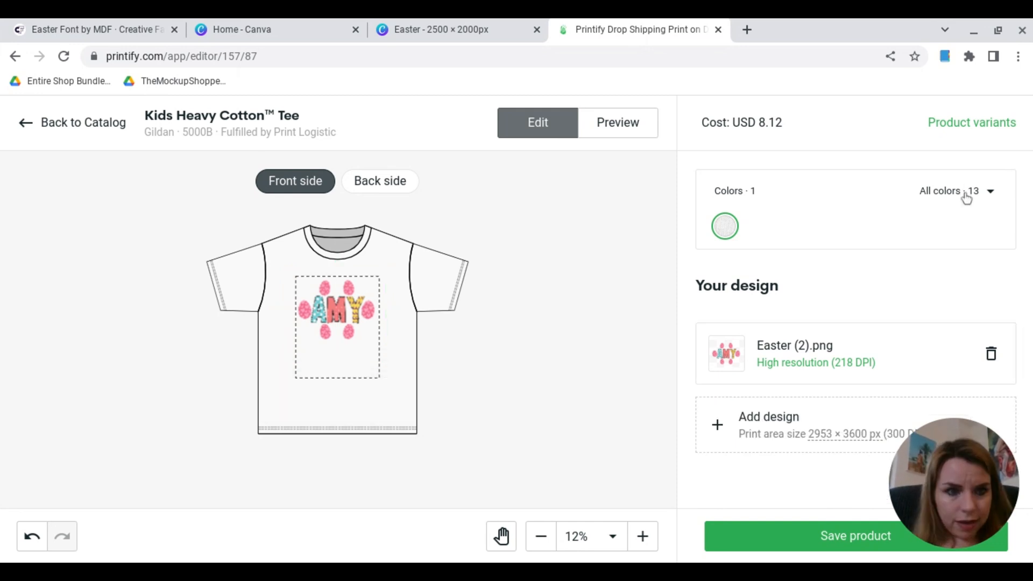
# Add Light Blue and Light Pink to the tee's colours alongside White, leaving Sport Grey out
pyautogui.click(966, 197)
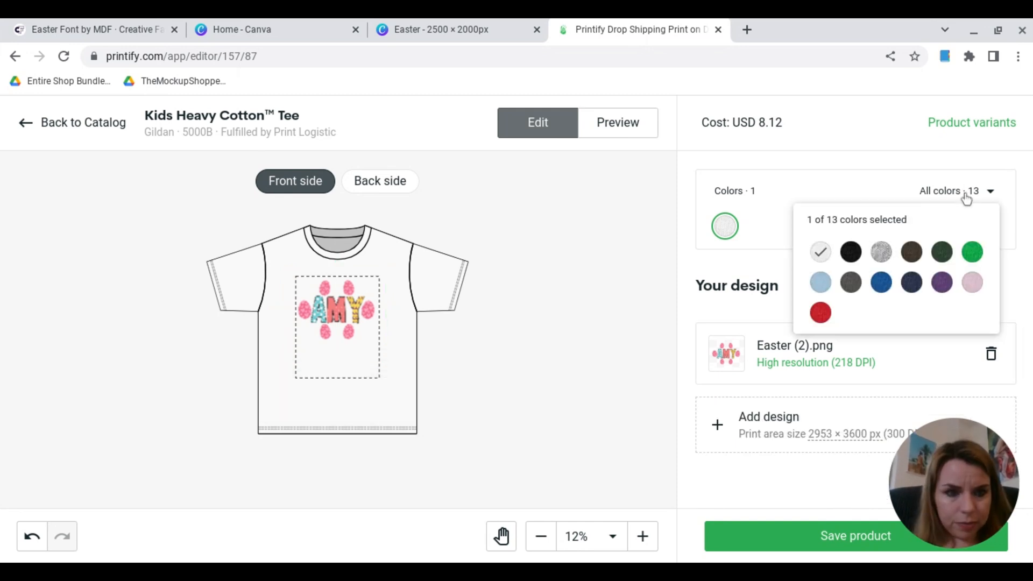
pyautogui.click(825, 284)
pyautogui.click(976, 286)
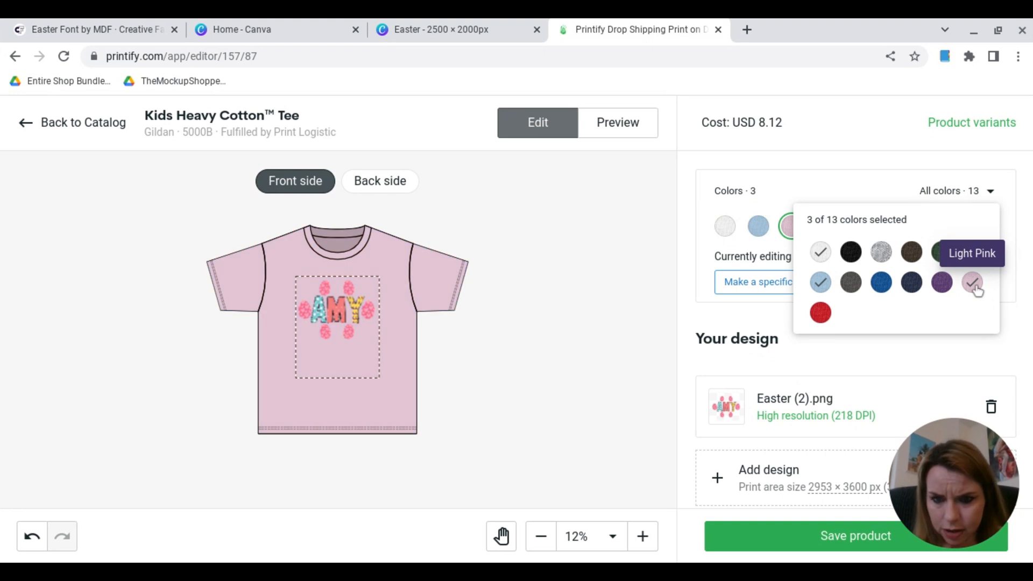
pyautogui.click(883, 253)
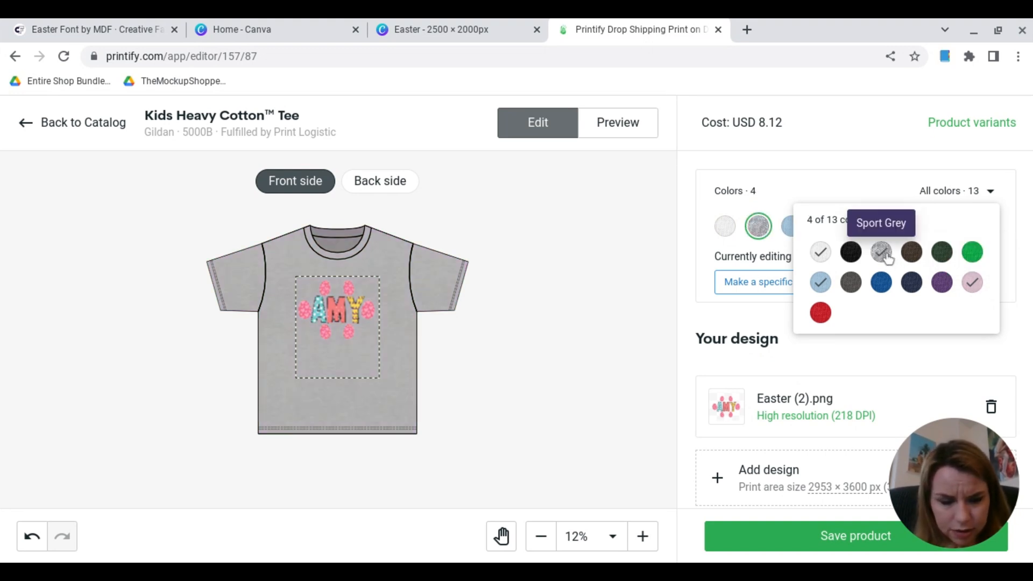
pyautogui.click(883, 253)
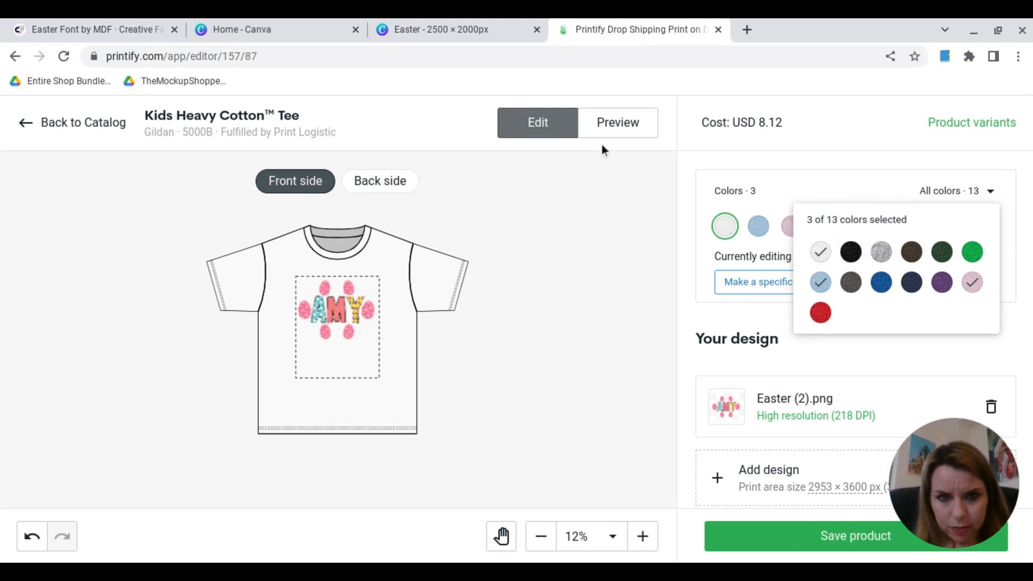
# Preview the tee in Light Blue and Light Pink, and save the product
pyautogui.click(615, 135)
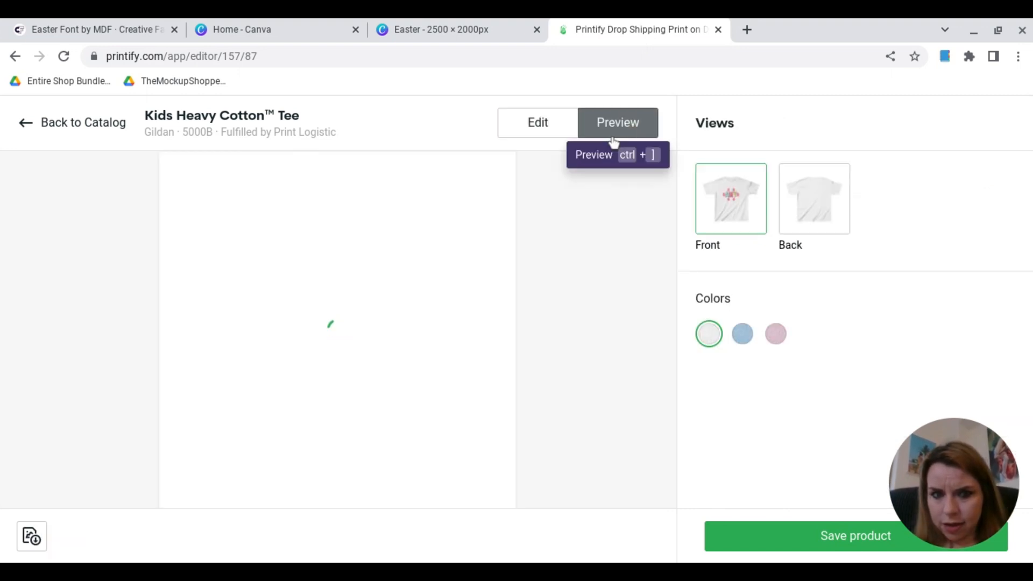
pyautogui.click(742, 334)
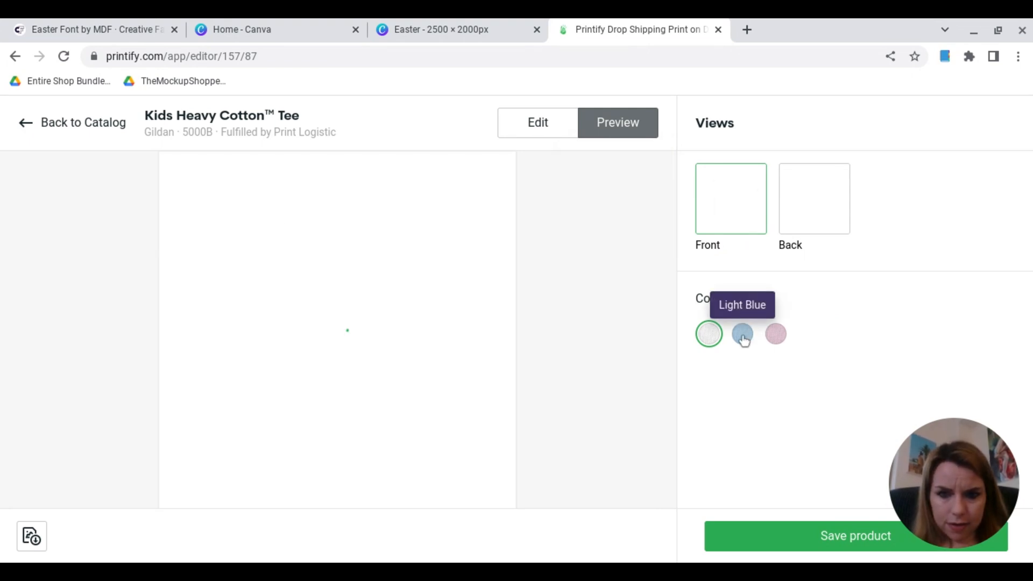
pyautogui.click(776, 335)
pyautogui.click(786, 545)
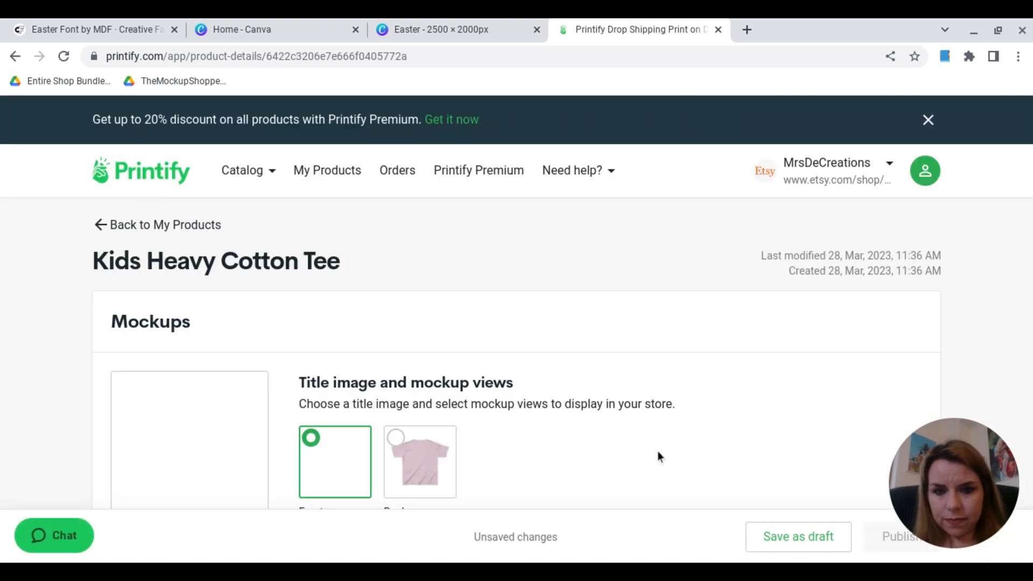
# Change the product title to "Personalised Kids Easter Cotton Tee"
pyautogui.scroll(-3, 654, 438)
pyautogui.scroll(-7, 650, 428)
pyautogui.click(116, 366)
pyautogui.write('Personalised')
pyautogui.press('Right')
pyautogui.press('Right')
pyautogui.press('Right')
pyautogui.press('Right')
pyautogui.press('Right')
pyautogui.press('Right')
pyautogui.press('Right')
pyautogui.press('Right')
pyautogui.press('Right')
pyautogui.press('Right')
pyautogui.press('BackSpace')
pyautogui.press('BackSpace')
pyautogui.press('BackSpace')
pyautogui.press('BackSpace')
pyautogui.press('BackSpace')
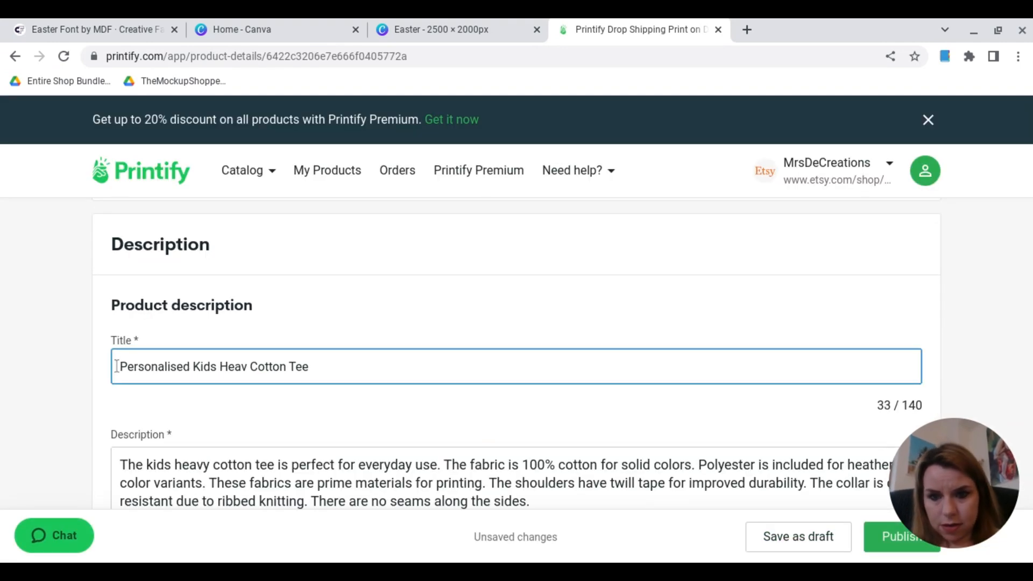
pyautogui.write('Estera')
# Set the retail price of all tee variants to USD 12.99
pyautogui.scroll(-7, 427, 423)
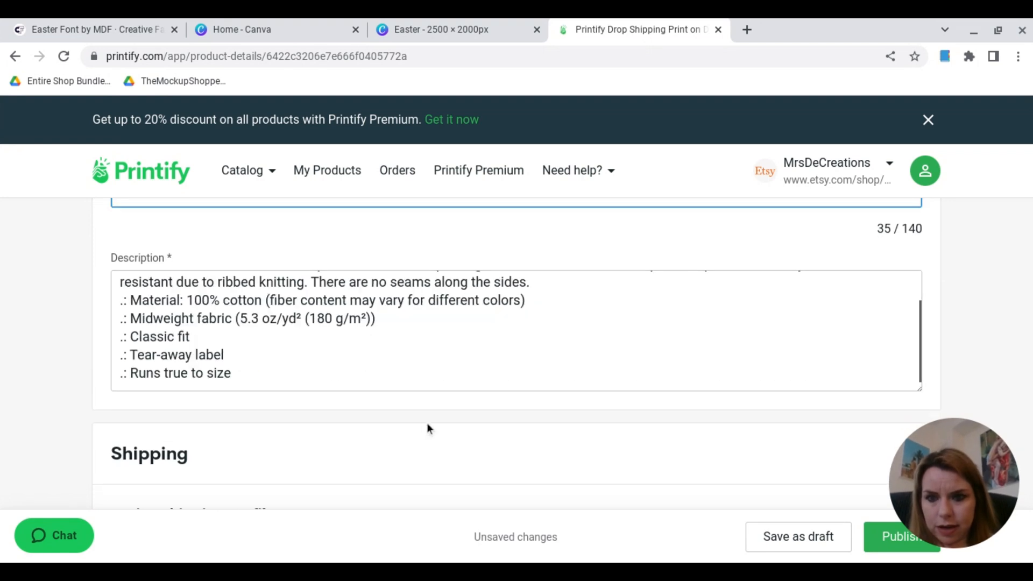
pyautogui.scroll(-1, 428, 427)
pyautogui.scroll(-5, 428, 425)
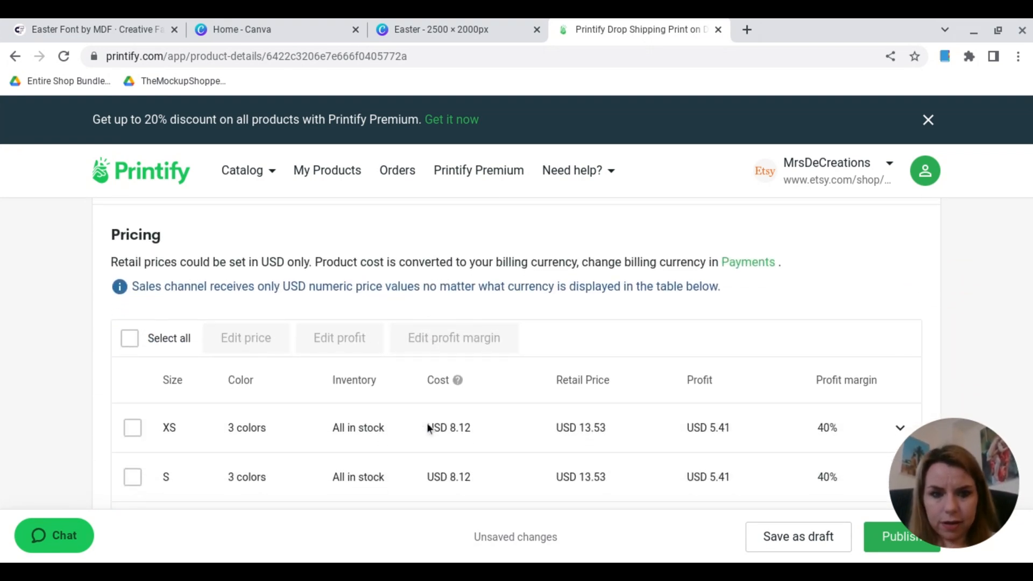
pyautogui.scroll(-1, 428, 425)
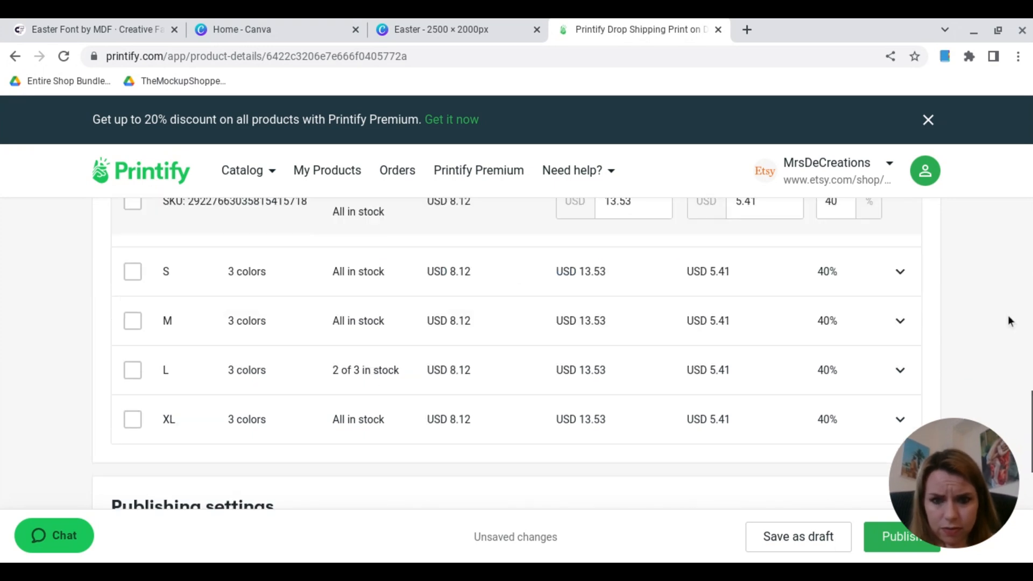
pyautogui.scroll(5, 1010, 321)
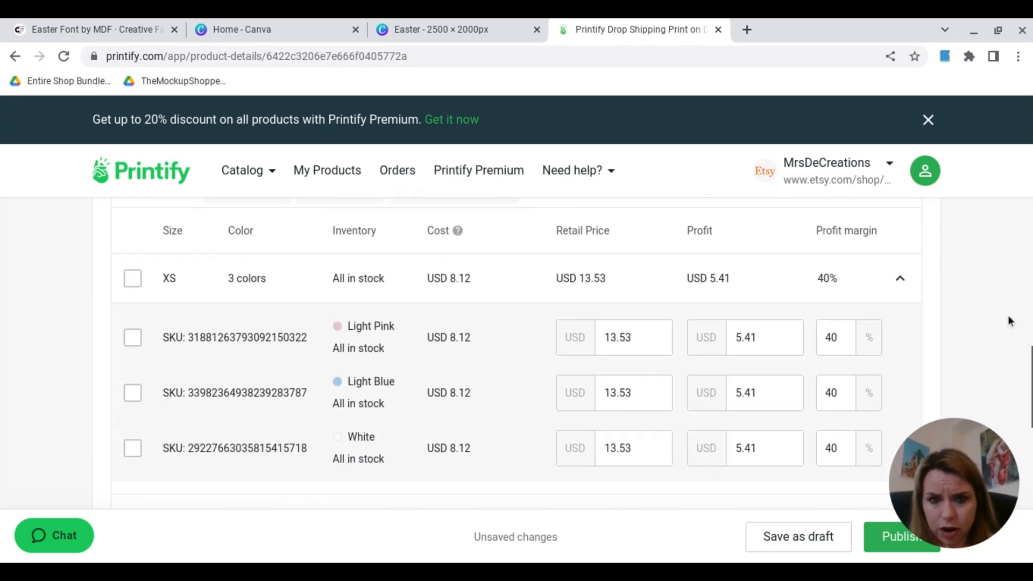
pyautogui.scroll(1, 366, 340)
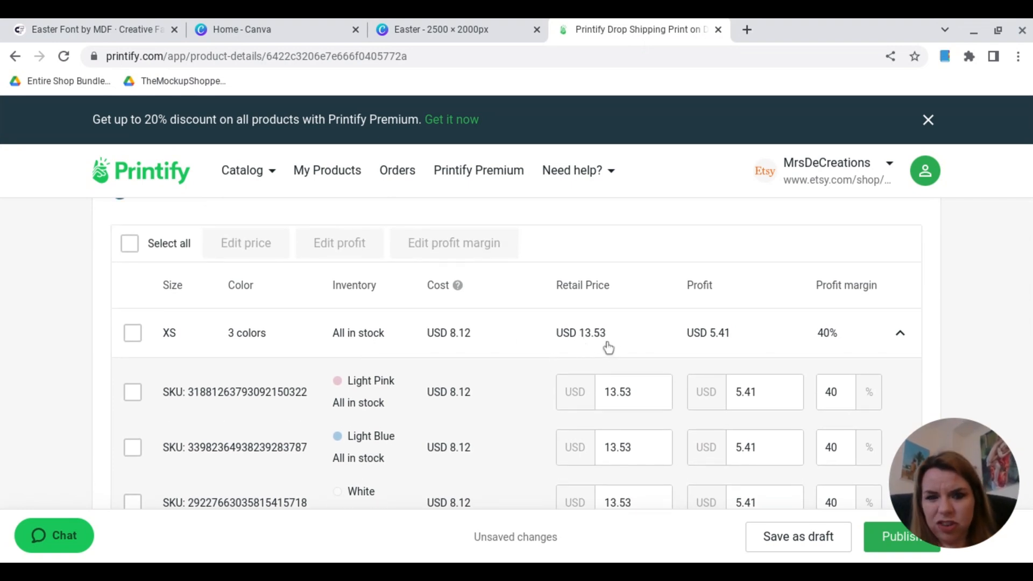
pyautogui.click(130, 245)
pyautogui.click(291, 252)
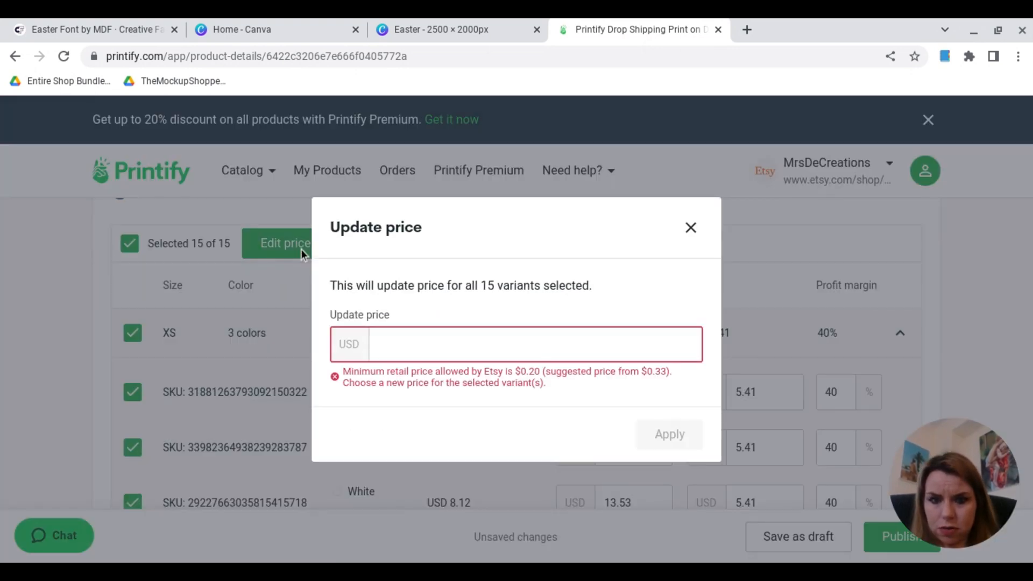
pyautogui.write('12.99')
pyautogui.click(670, 435)
# Review the remaining prices and publishing settings, and publish the tee to the Etsy store
pyautogui.scroll(-2, 671, 434)
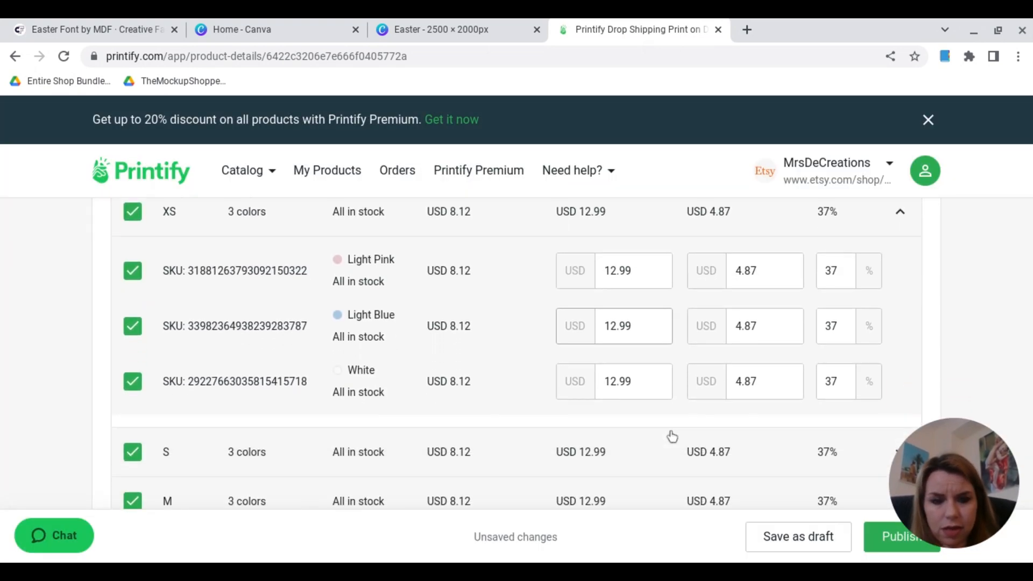
pyautogui.scroll(-8, 671, 436)
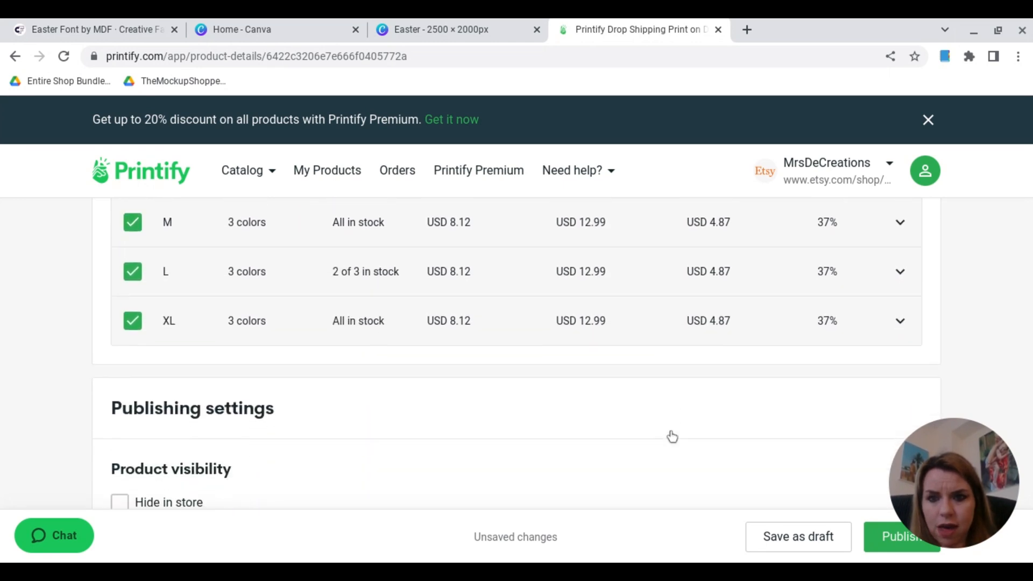
pyautogui.scroll(-4, 672, 436)
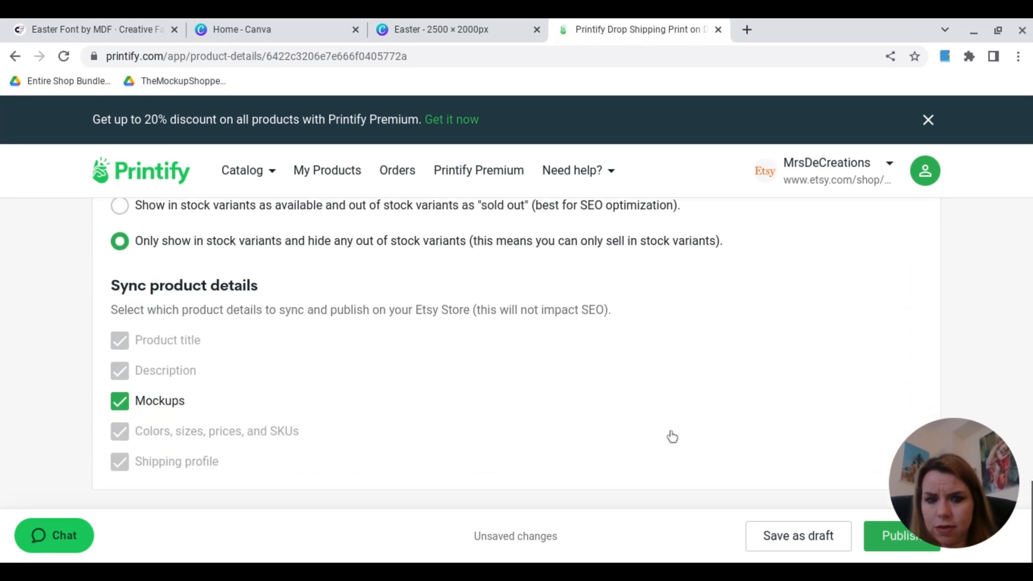
pyautogui.click(898, 546)
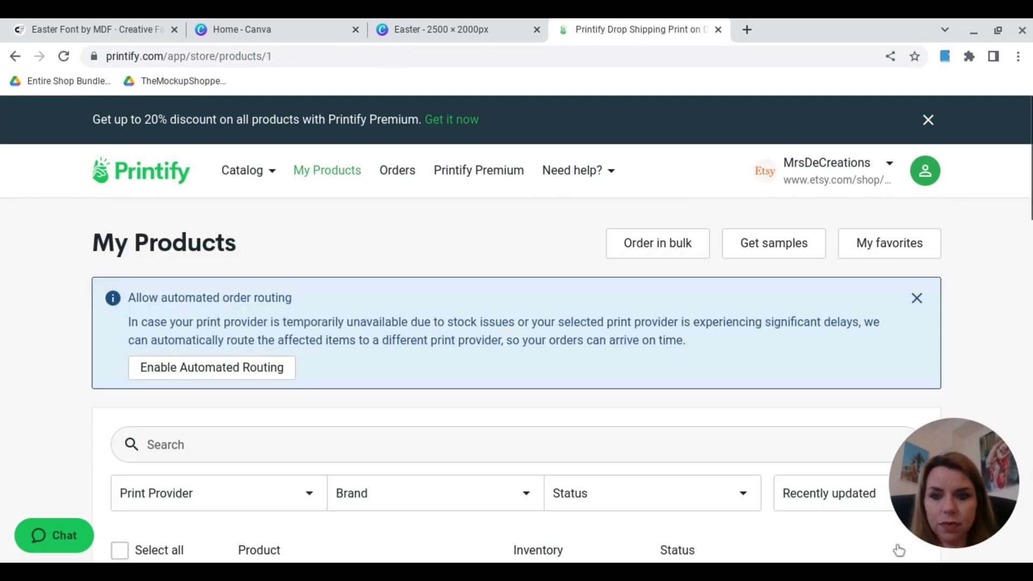
# Open the Personalised Baby's 1st Easter bodysuit listing in Etsy's Shop Manager and inspect its yellow front photo
pyautogui.click(750, 30)
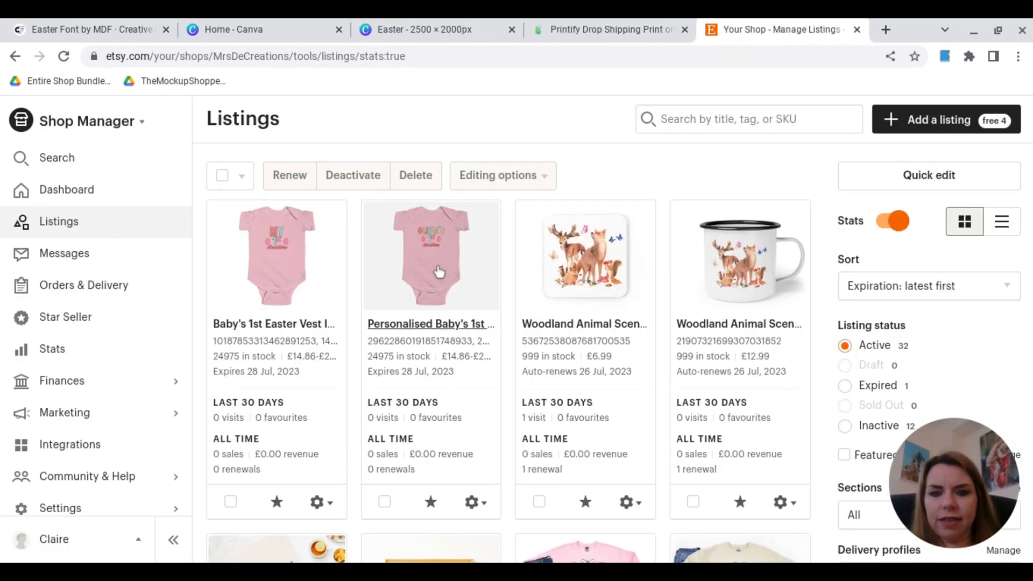
pyautogui.click(431, 325)
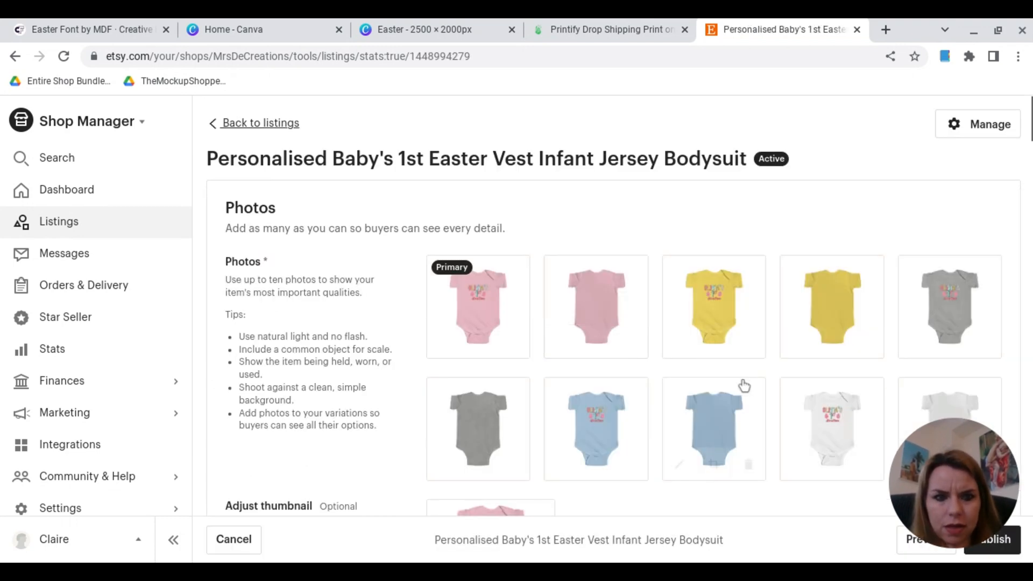
pyautogui.click(710, 311)
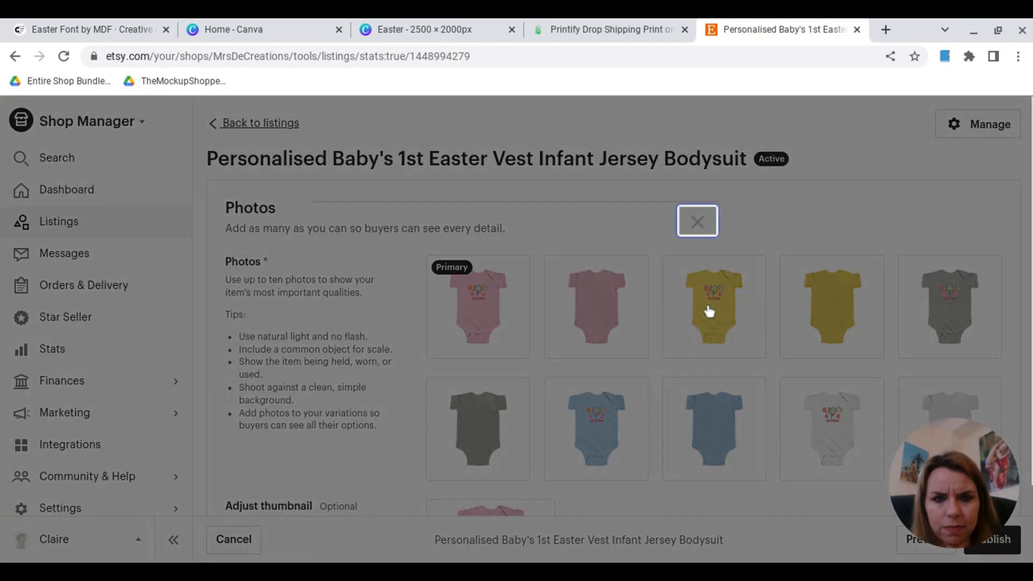
pyautogui.click(698, 220)
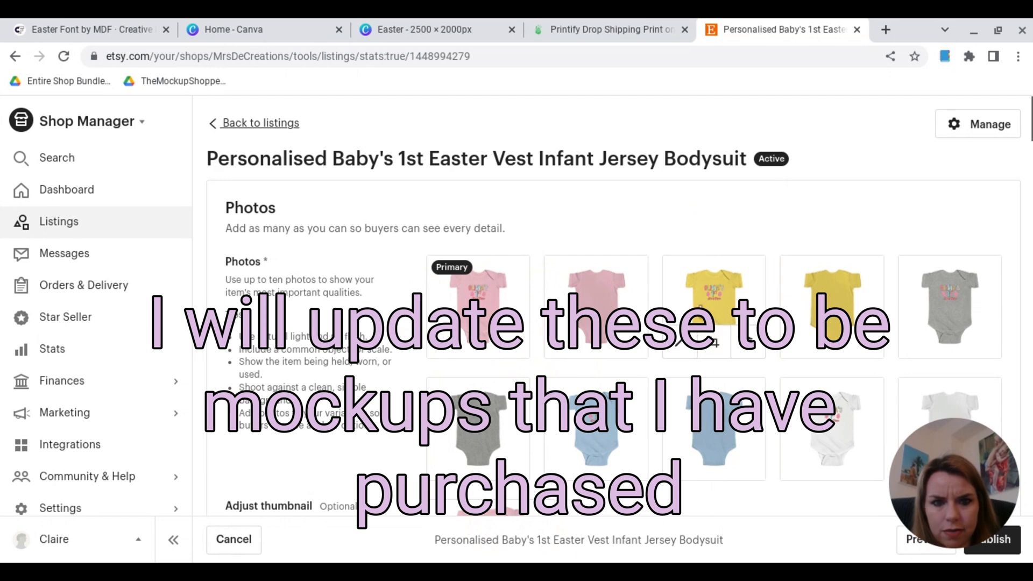
# Reorder the bodysuit listing photos so the yellow front comes first as primary, followed by the yellow back
pyautogui.moveTo(705, 308); pyautogui.dragTo(477, 301)
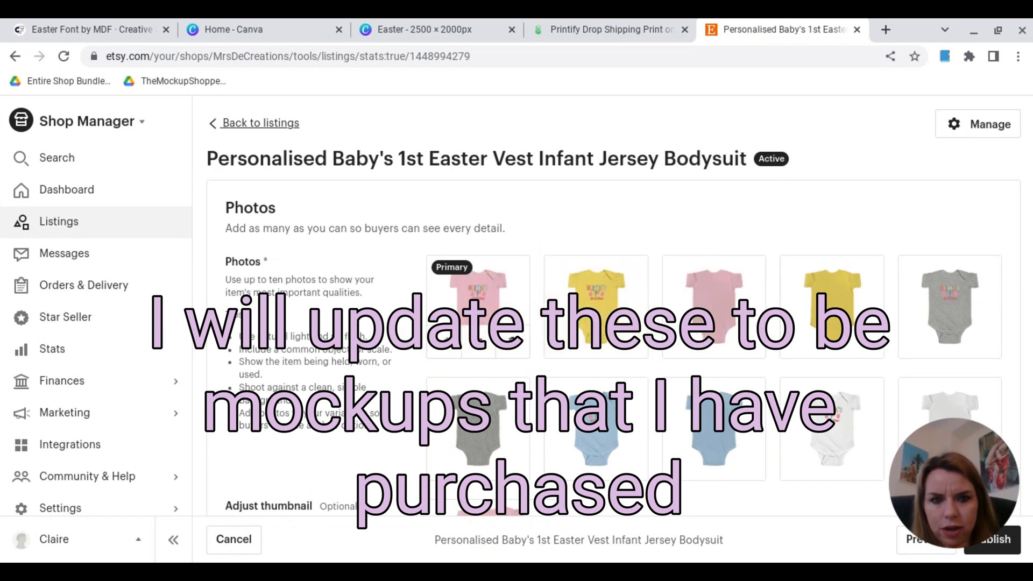
pyautogui.scroll(-2, 473, 253)
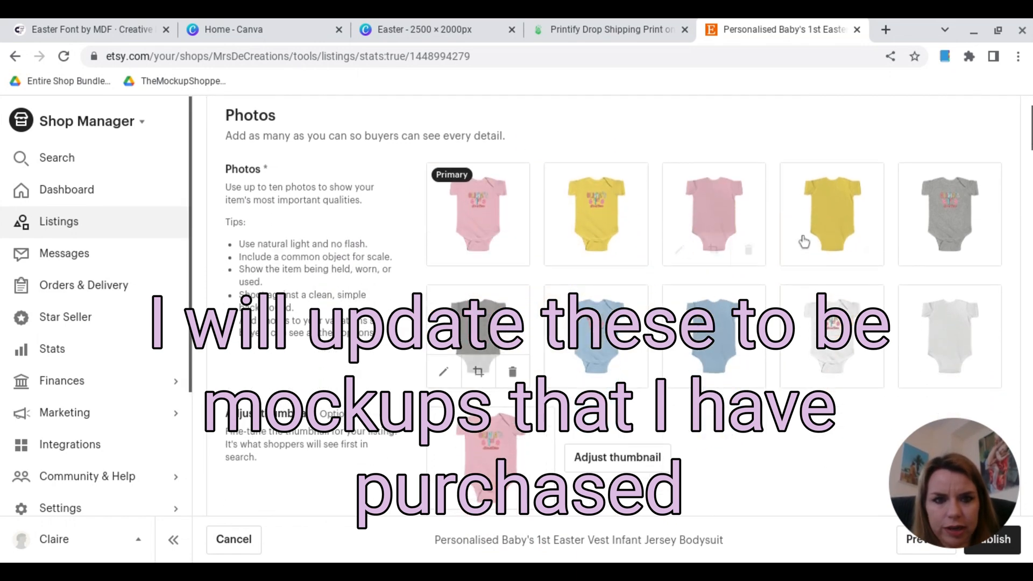
pyautogui.moveTo(570, 215); pyautogui.dragTo(464, 212)
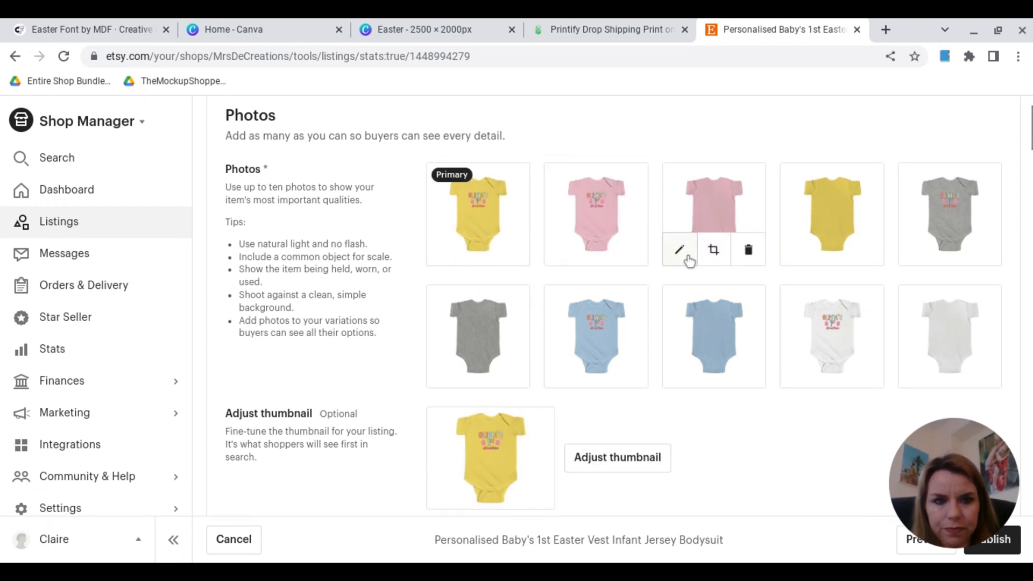
pyautogui.moveTo(835, 225); pyautogui.dragTo(618, 231)
# Set the listing's primary colour to White and its secondary colour to Pink
pyautogui.scroll(-2, 620, 228)
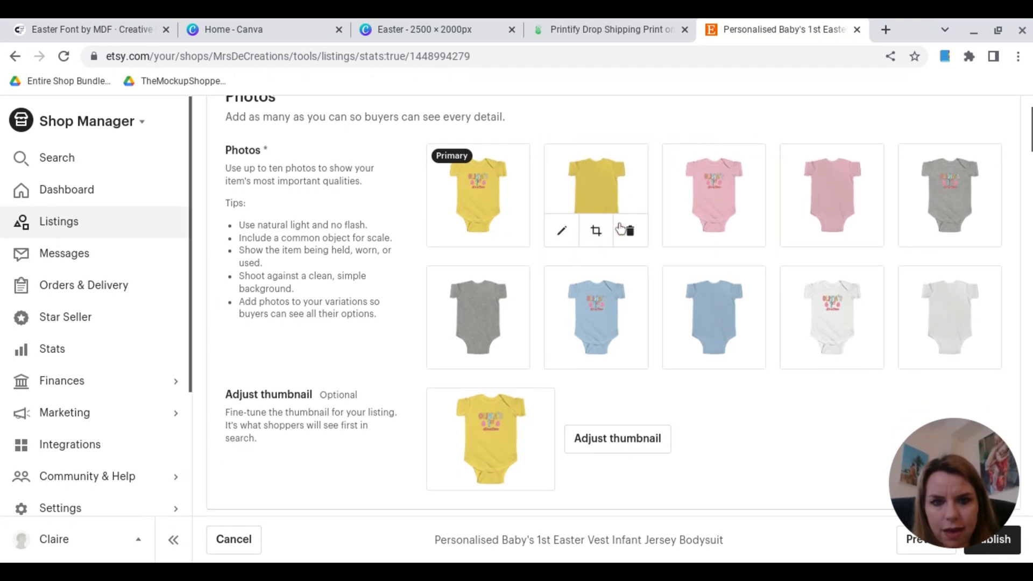
pyautogui.scroll(-8, 620, 229)
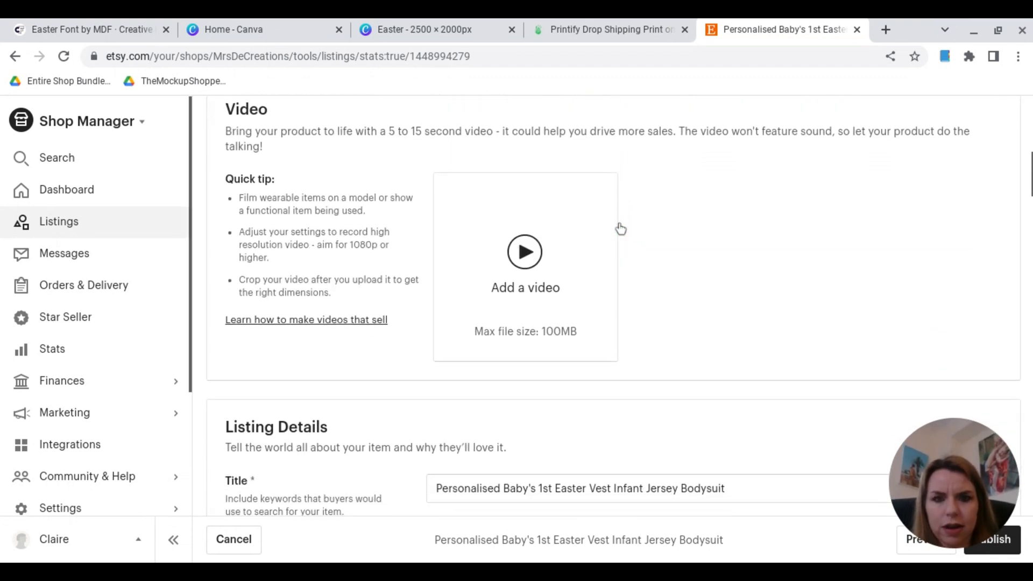
pyautogui.scroll(-5, 620, 229)
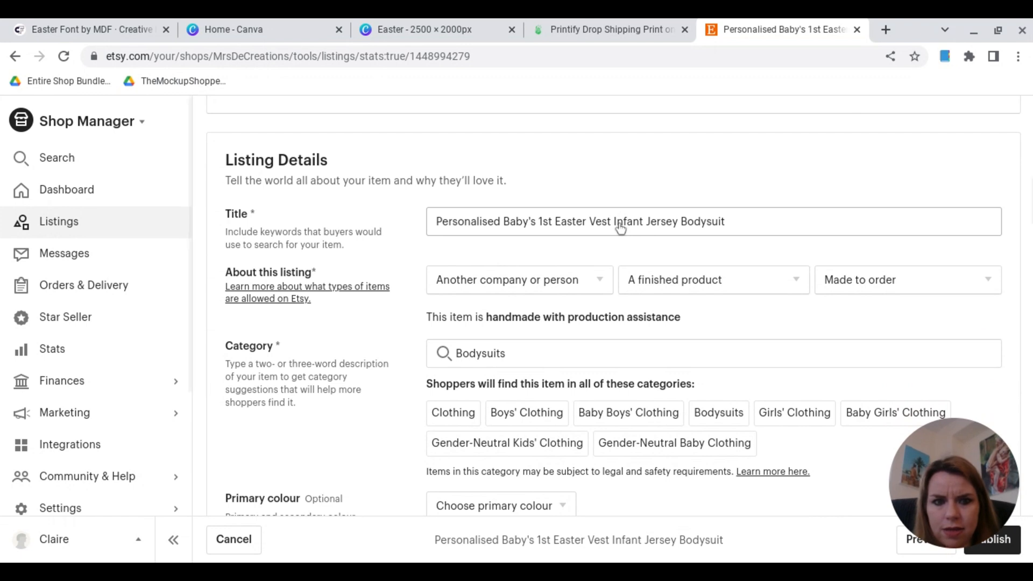
pyautogui.scroll(-6, 537, 159)
pyautogui.click(537, 158)
pyautogui.click(511, 531)
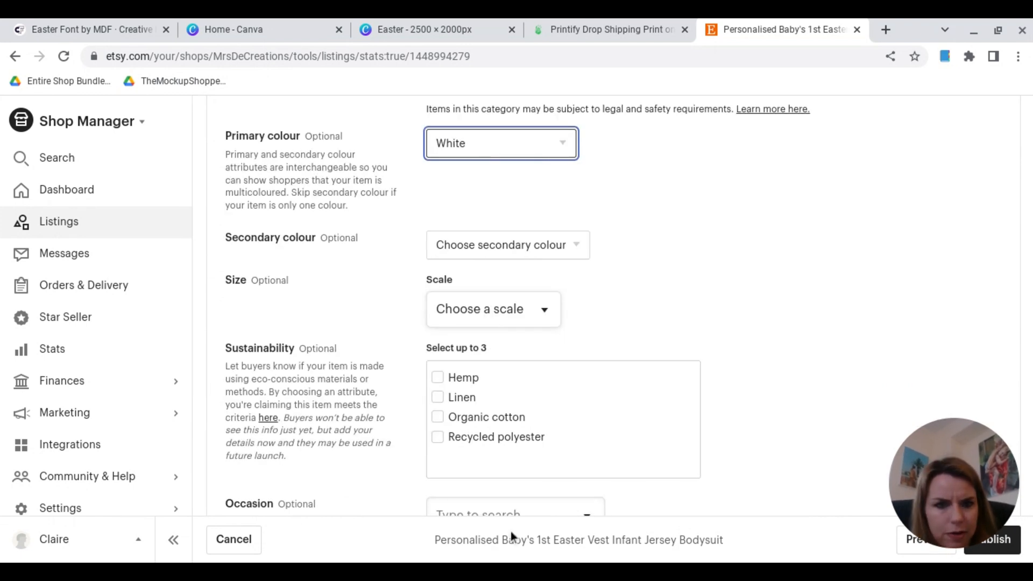
pyautogui.click(570, 253)
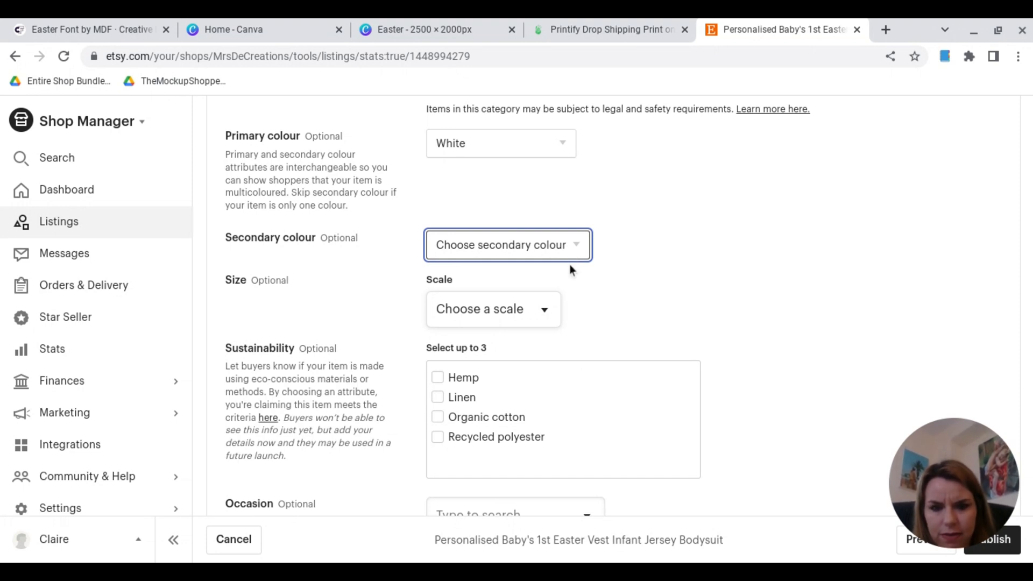
pyautogui.click(467, 380)
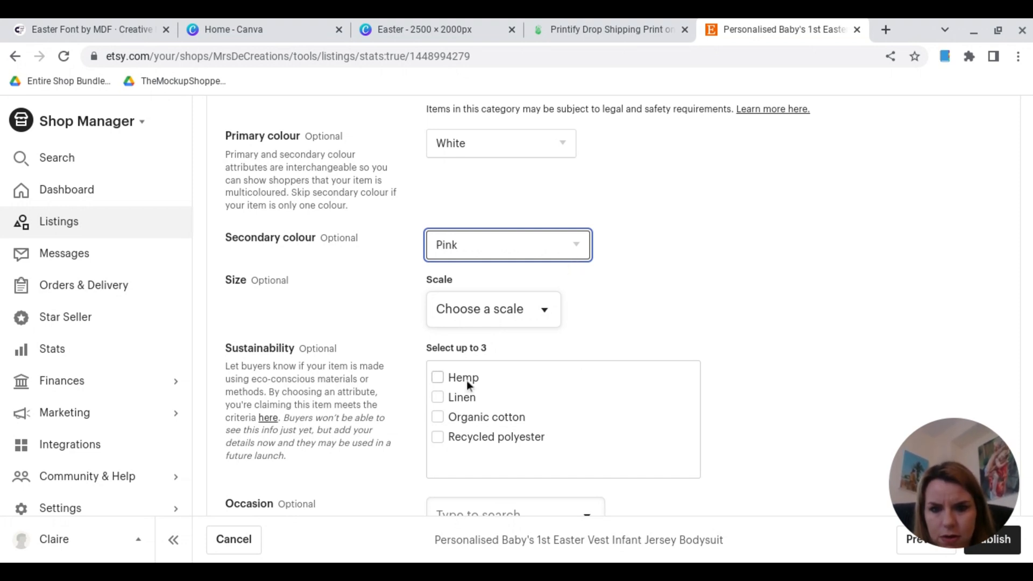
# Set the listing's size scale to US kids' numeric and the size to 0-3 months
pyautogui.click(545, 316)
pyautogui.click(546, 317)
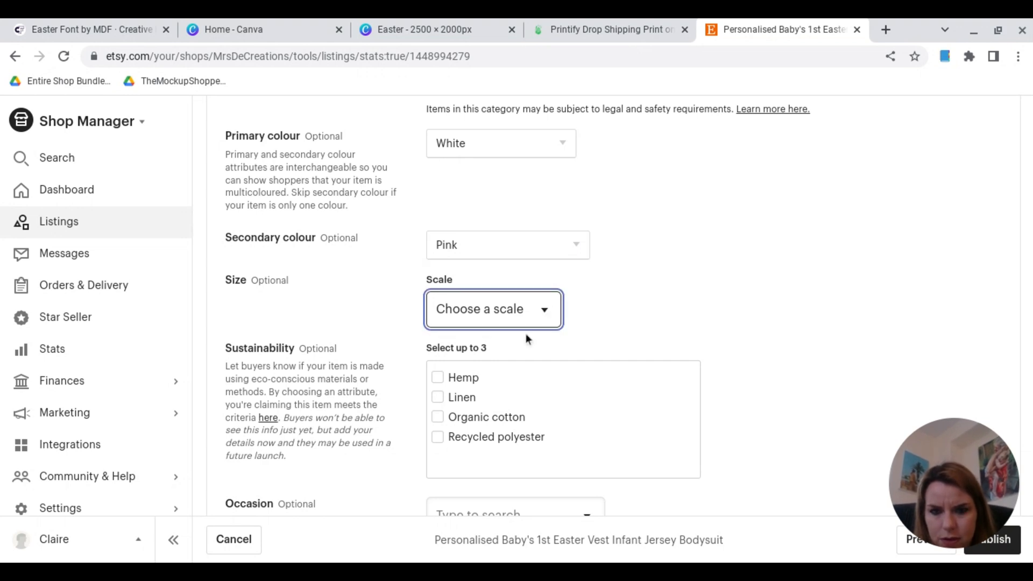
pyautogui.click(495, 371)
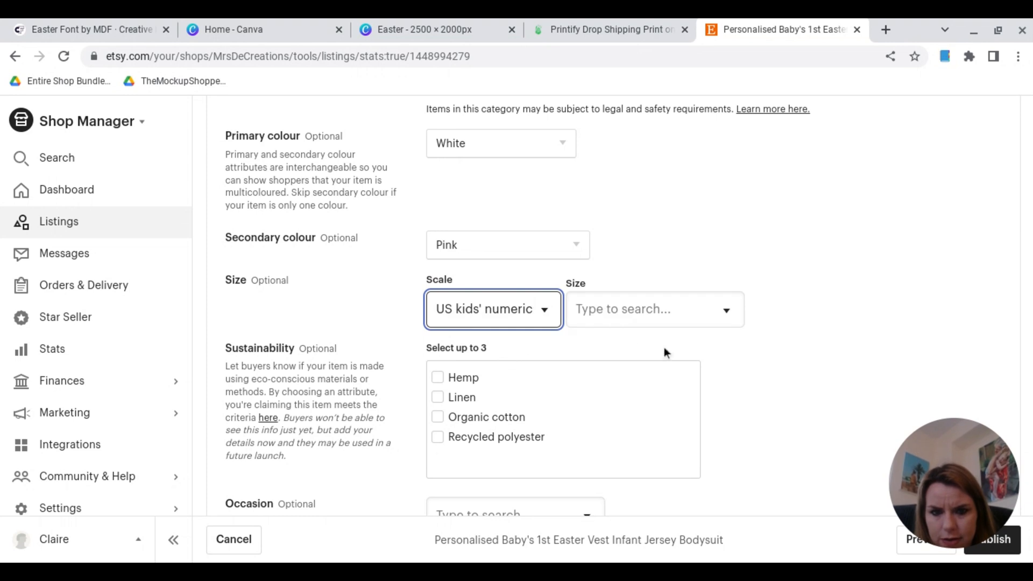
pyautogui.click(687, 310)
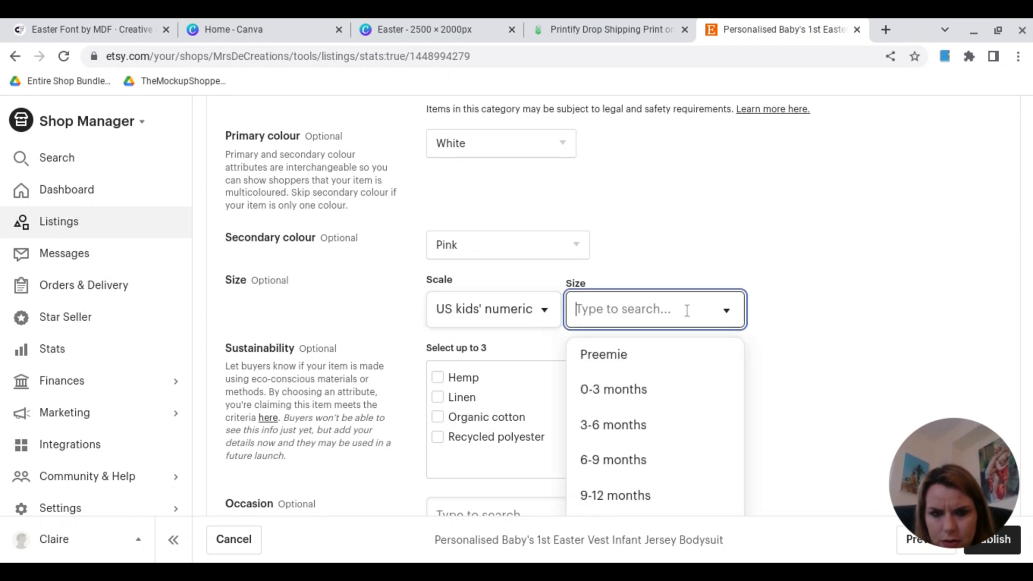
pyautogui.click(625, 395)
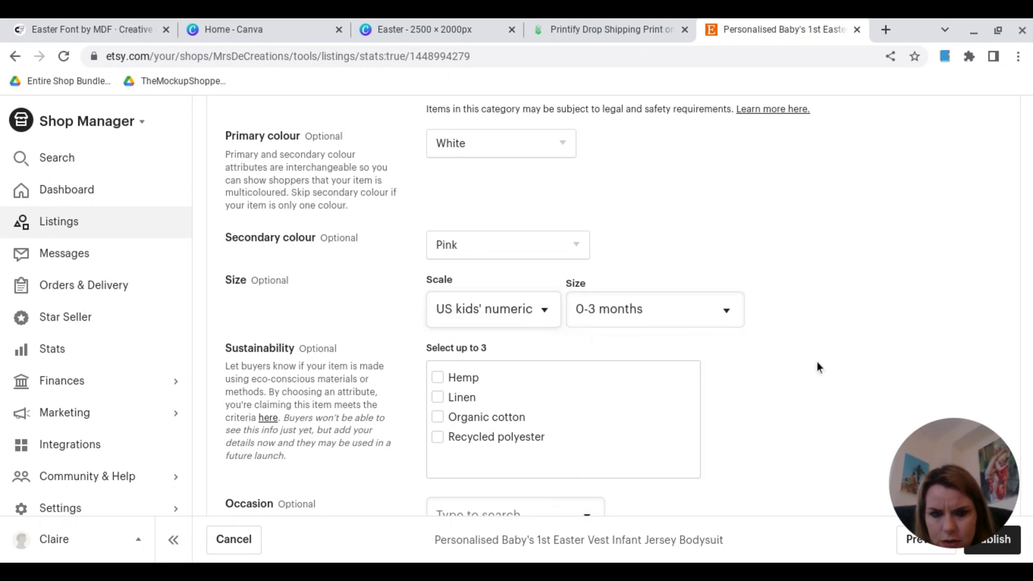
# Set the listing's celebration attribute to Easter
pyautogui.scroll(-3, 811, 358)
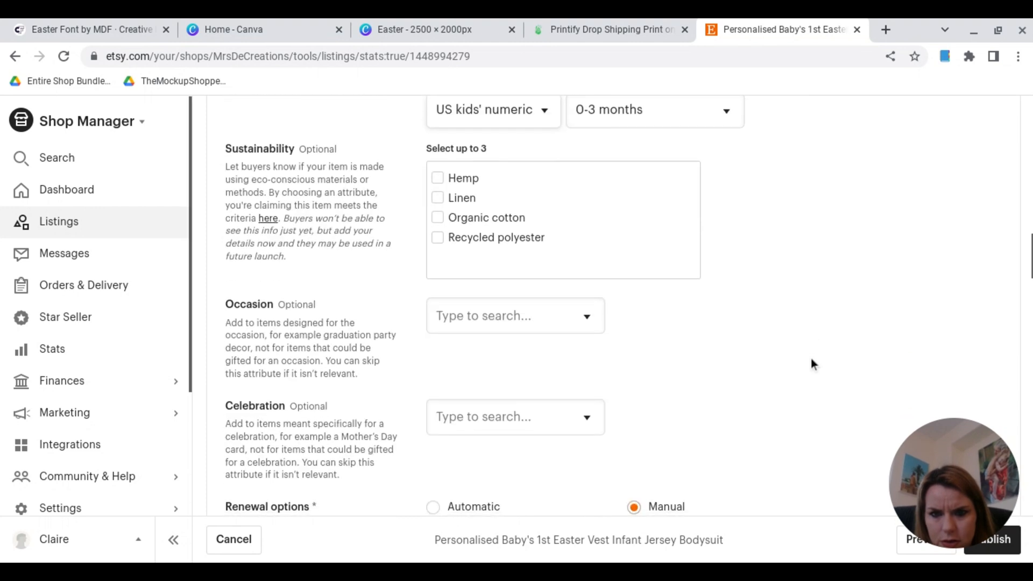
pyautogui.click(575, 416)
pyautogui.write('easr')
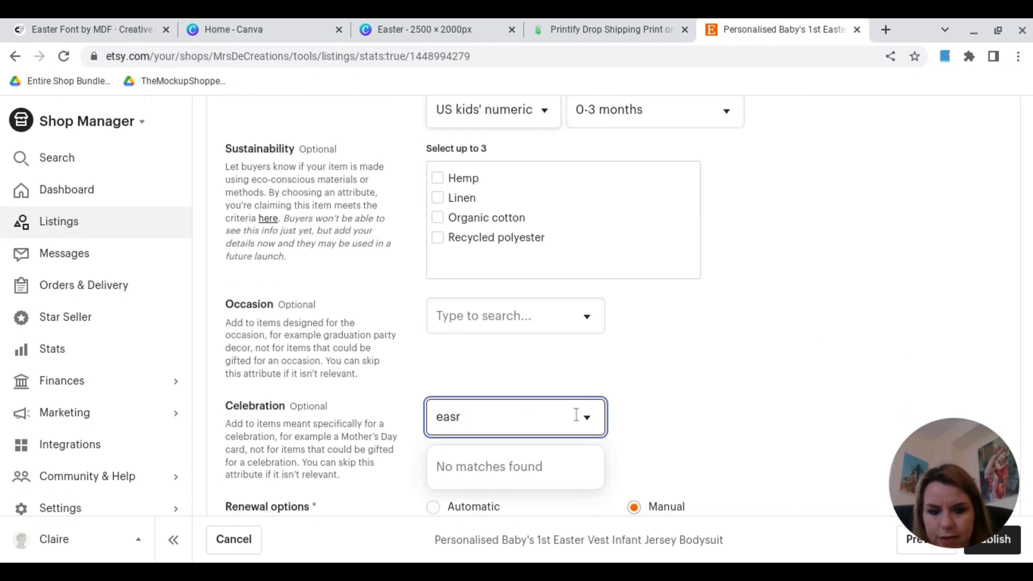
pyautogui.press('BackSpace')
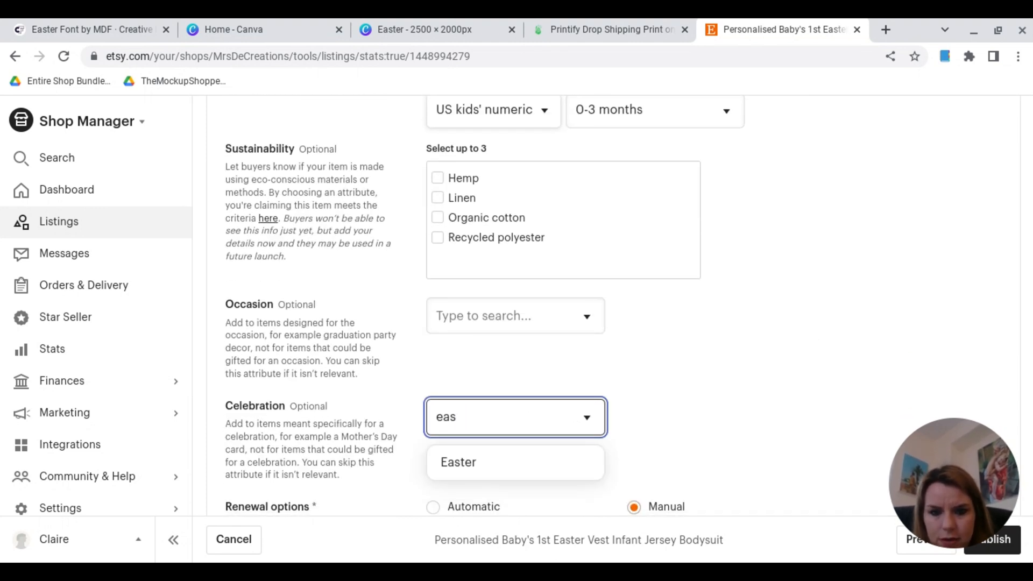
pyautogui.click(522, 470)
# Create a new shop section titled "Kids" and assign the bodysuit listing to it
pyautogui.scroll(-2, 522, 472)
pyautogui.scroll(-1, 522, 472)
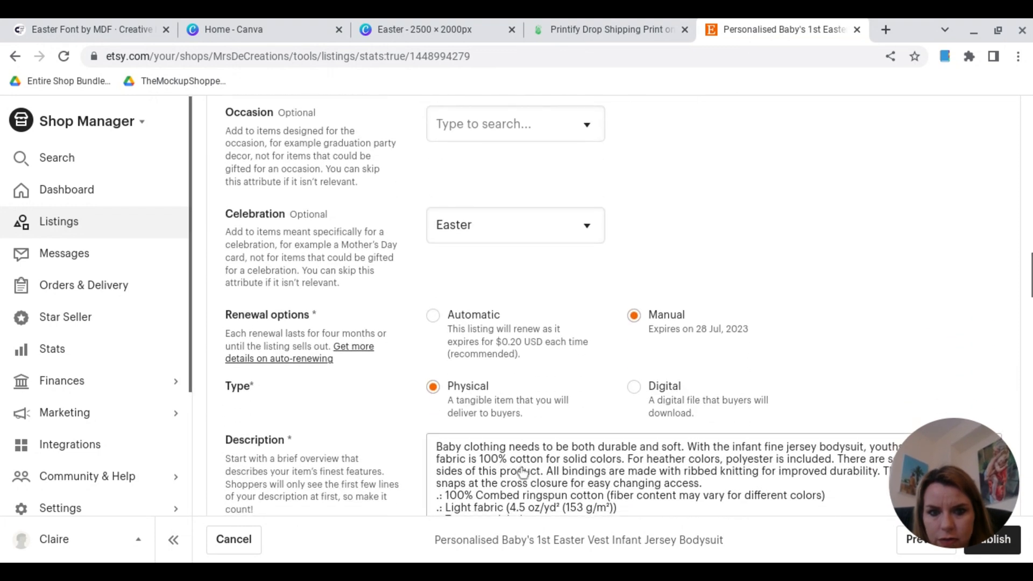
pyautogui.scroll(-4, 522, 472)
pyautogui.scroll(-1, 522, 472)
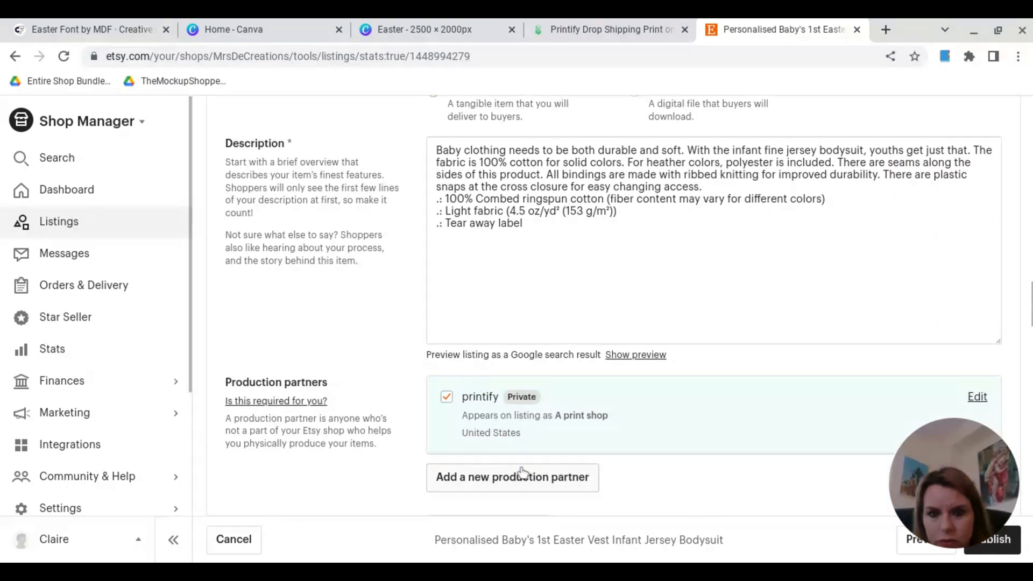
pyautogui.scroll(-4, 522, 472)
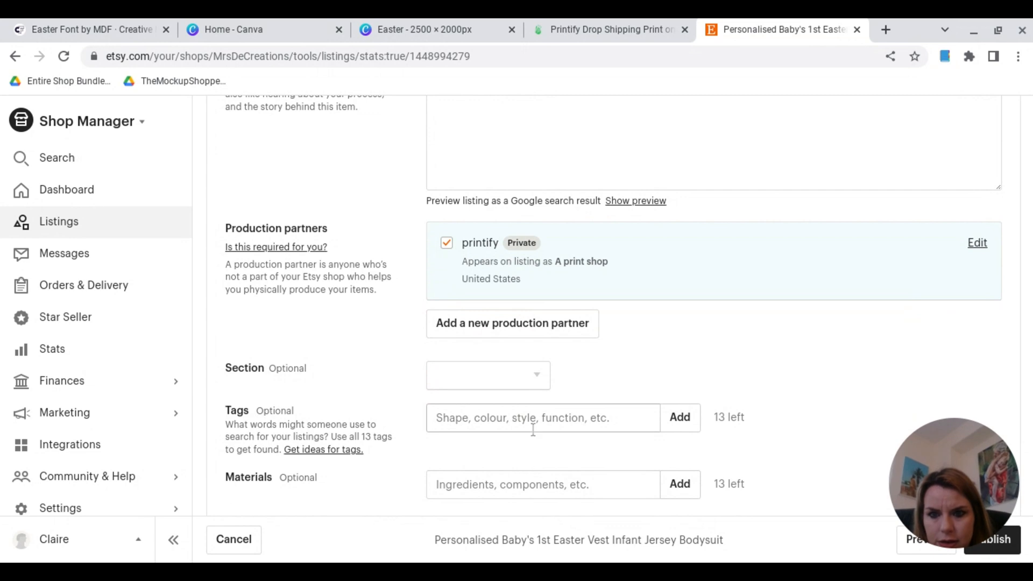
pyautogui.click(537, 381)
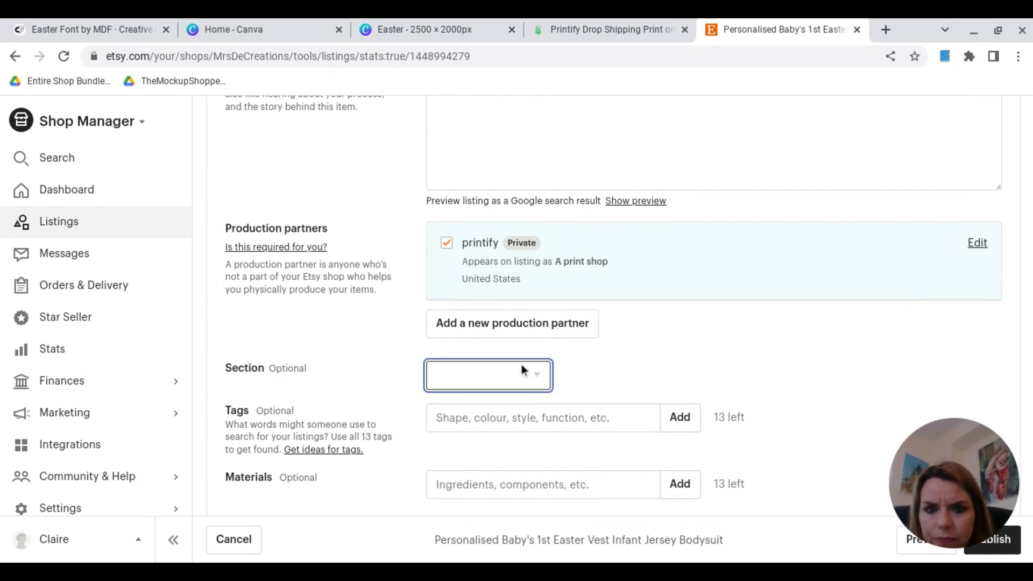
pyautogui.click(509, 351)
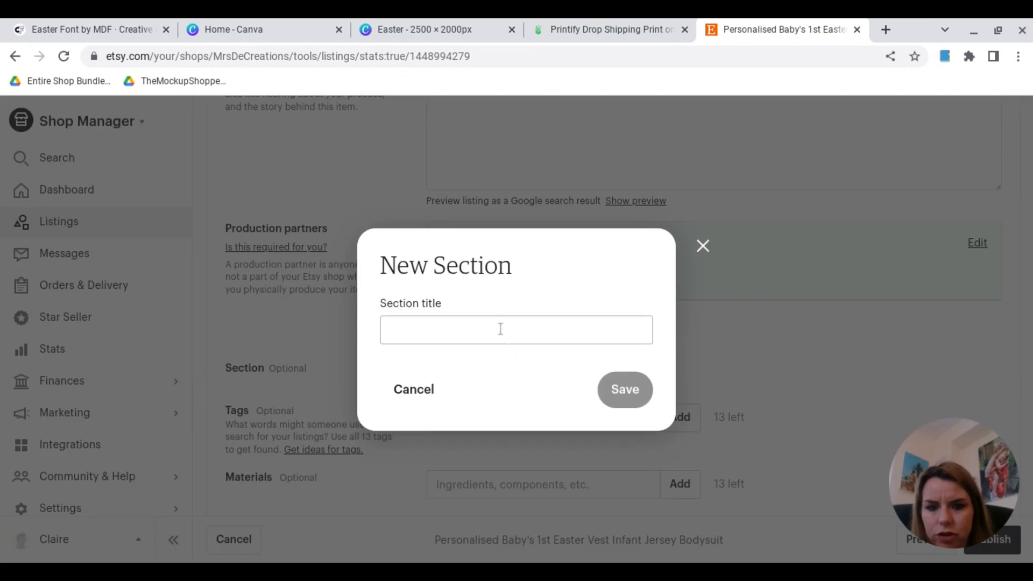
pyautogui.click(501, 329)
pyautogui.write('V')
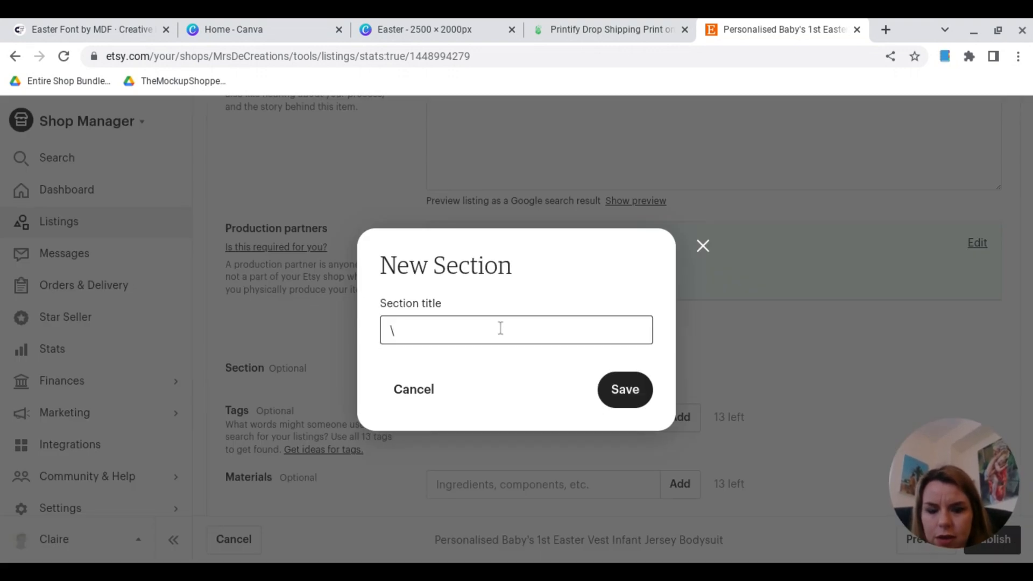
pyautogui.press('BackSpace')
pyautogui.write('Kids')
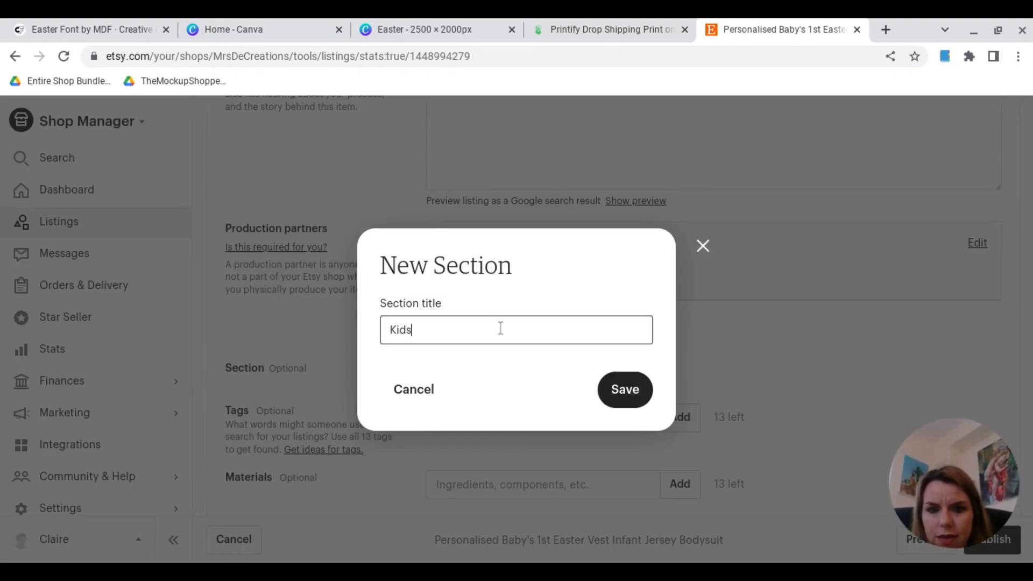
pyautogui.click(618, 390)
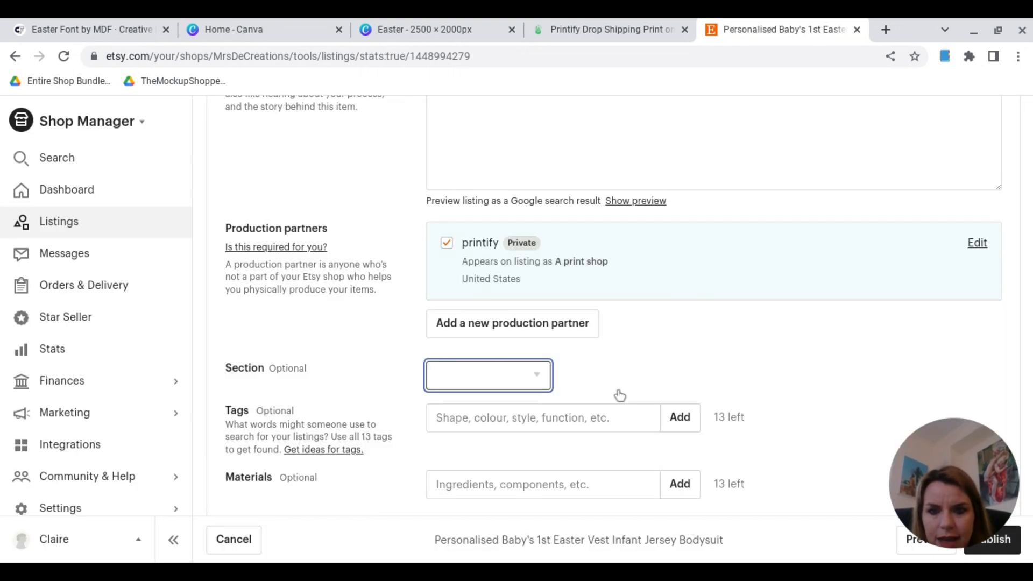
# Start linking photos to the Colors variation and link the yellow front photo to Butter
pyautogui.scroll(-10, 620, 395)
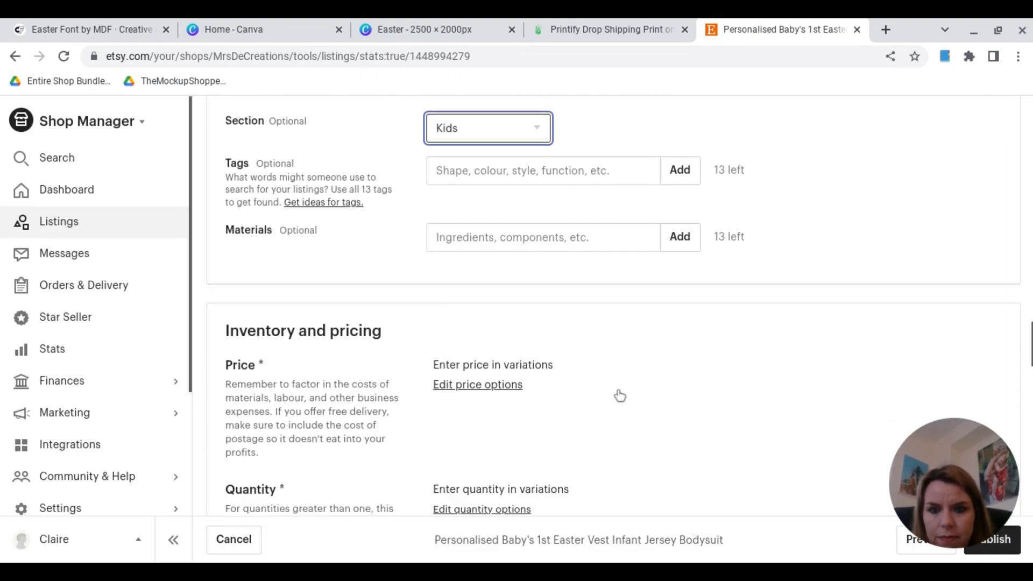
pyautogui.scroll(-4, 620, 396)
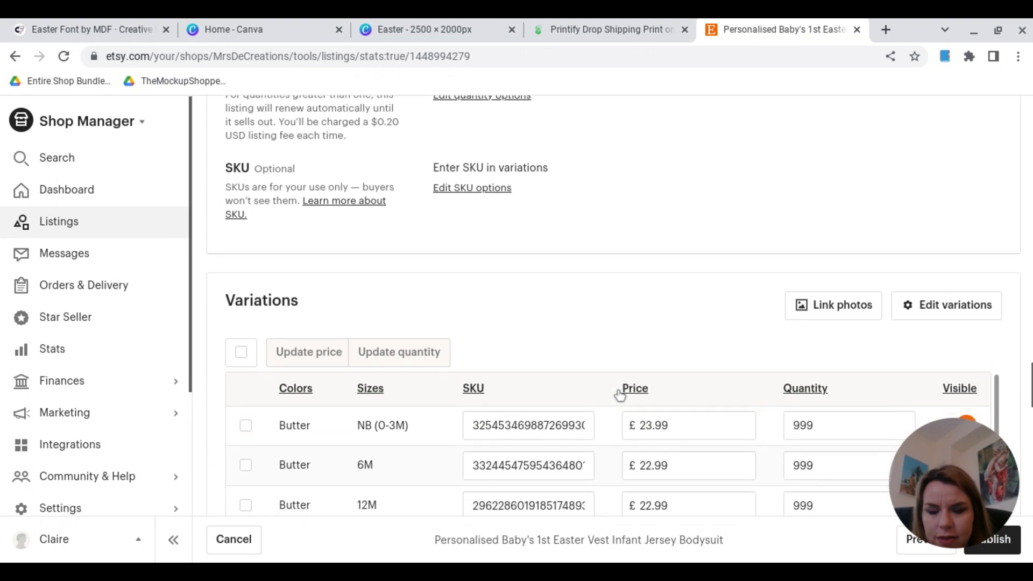
pyautogui.scroll(-3, 620, 395)
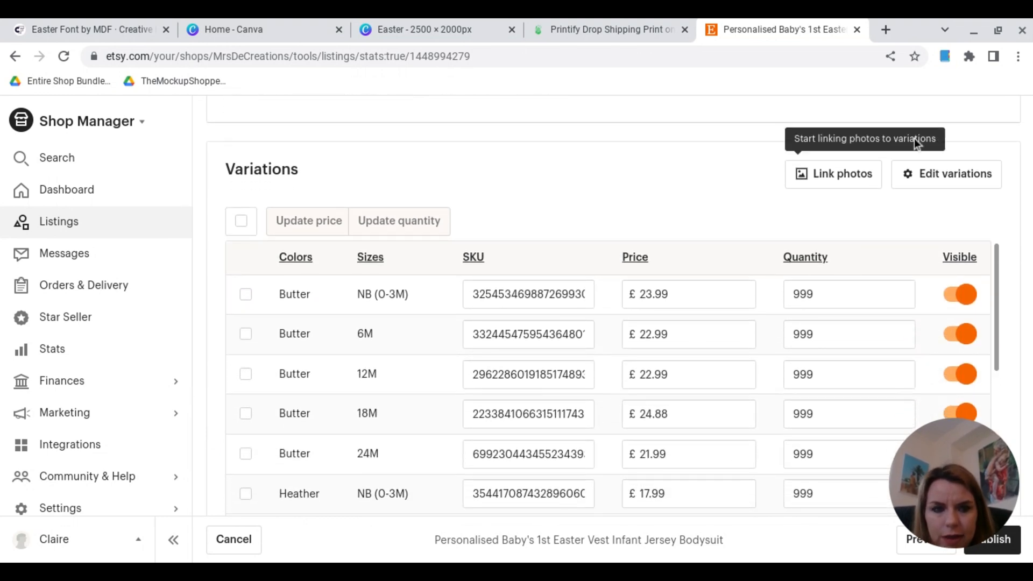
pyautogui.click(871, 173)
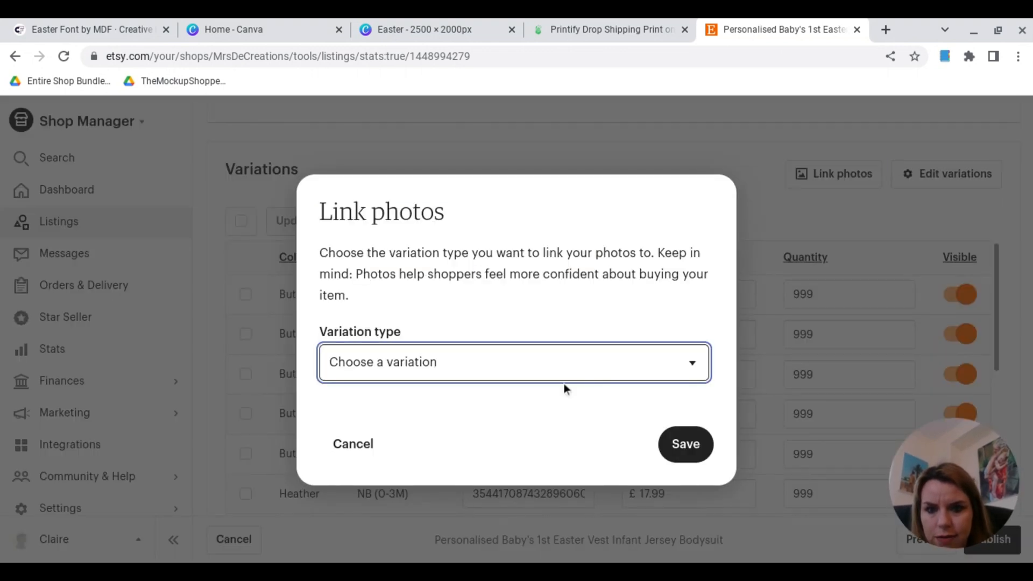
pyautogui.click(443, 428)
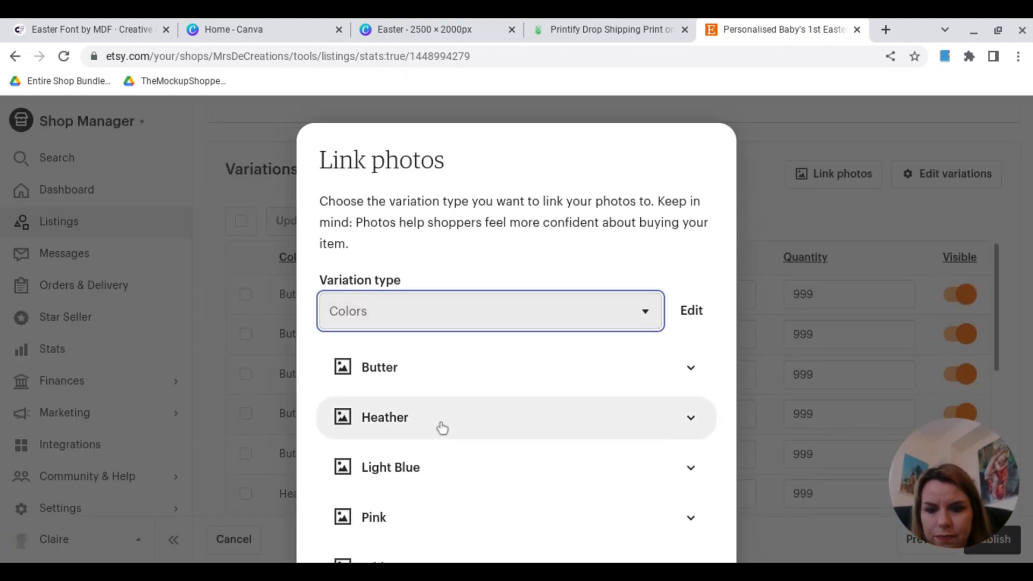
pyautogui.click(458, 385)
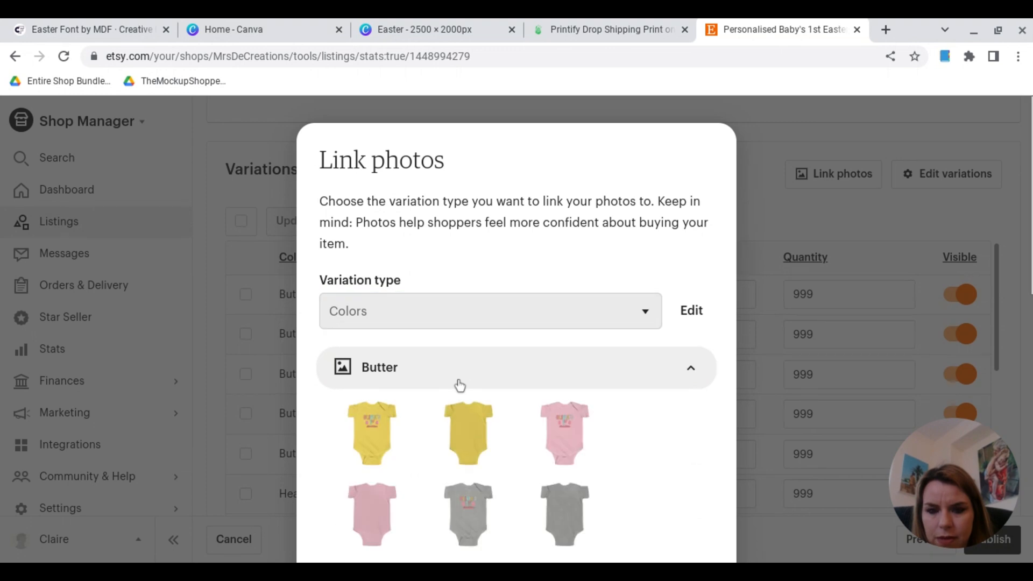
pyautogui.click(350, 440)
# Link the matching front-design photos to the Heather, Light Blue, Pink and White colour variations, and save the photo links
pyautogui.scroll(-7, 348, 438)
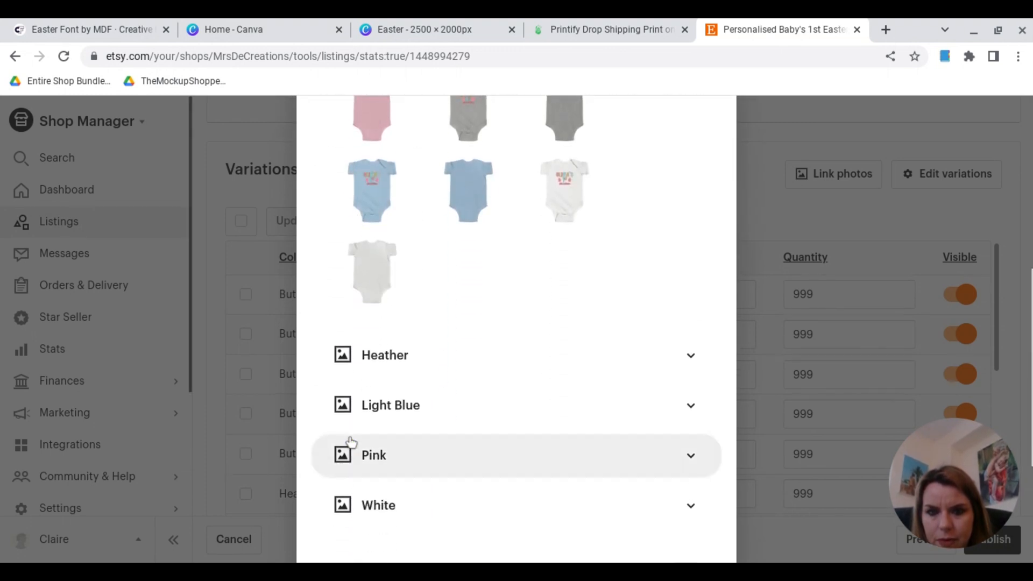
pyautogui.click(383, 369)
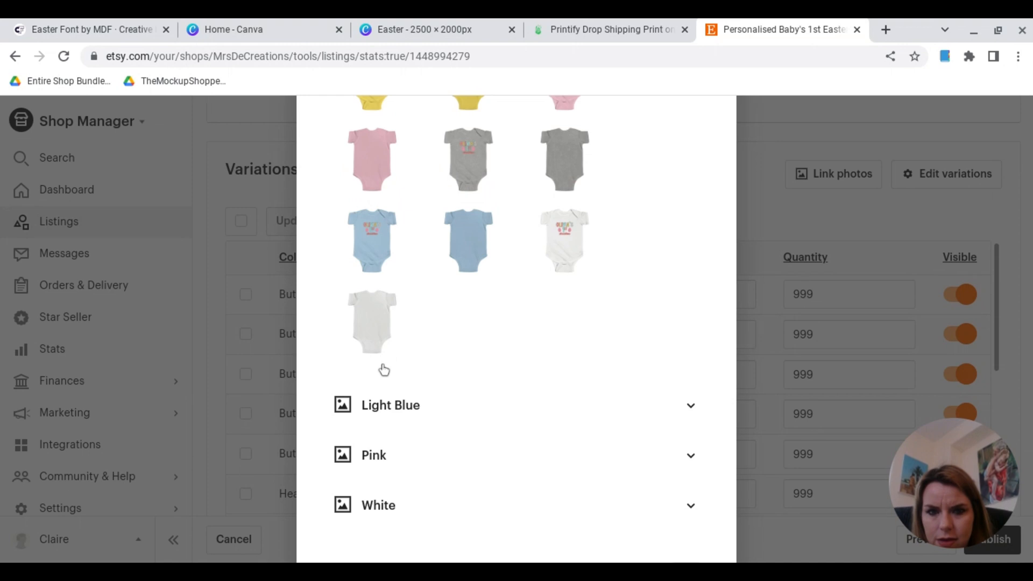
pyautogui.click(472, 161)
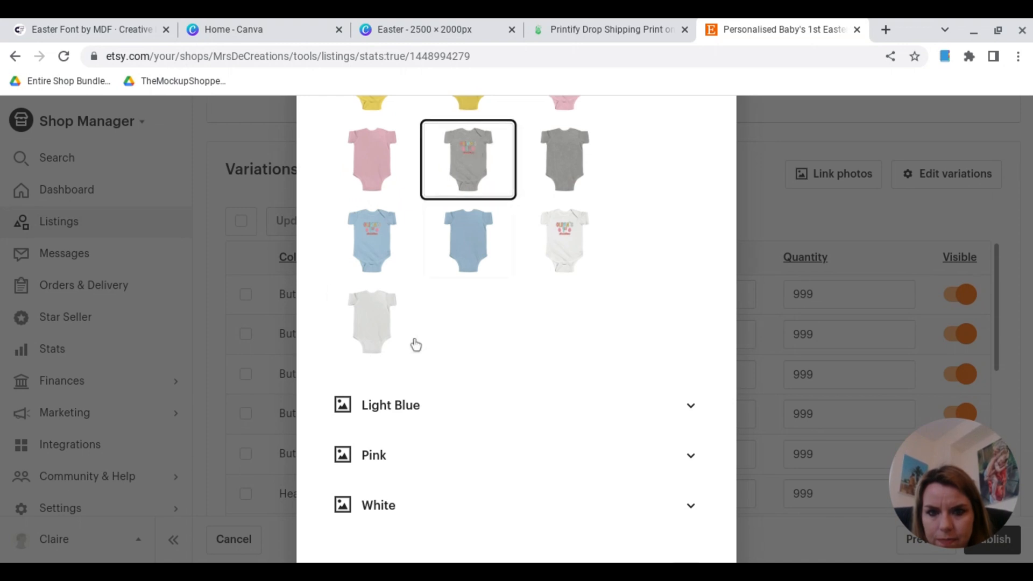
pyautogui.click(396, 404)
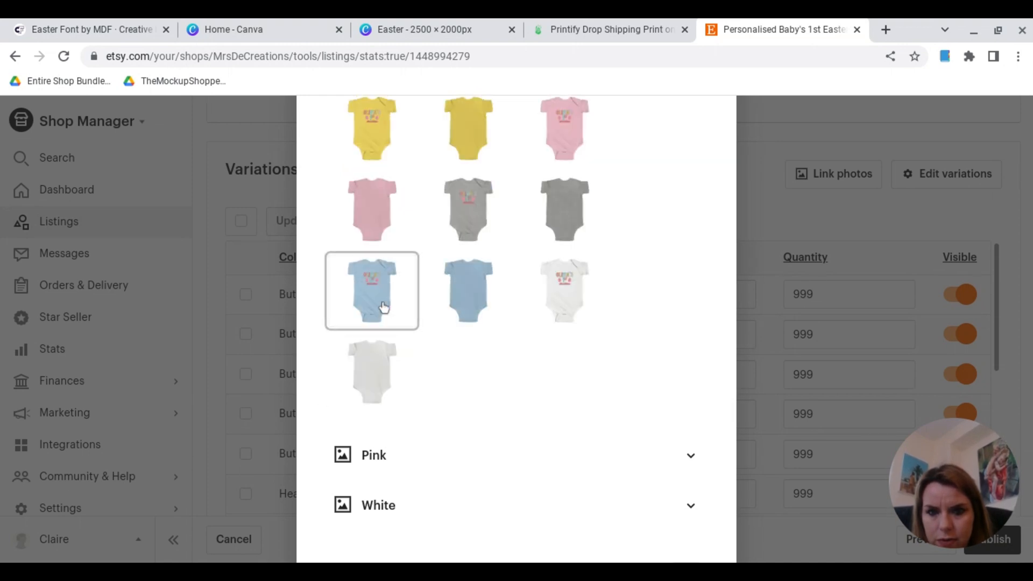
pyautogui.click(369, 457)
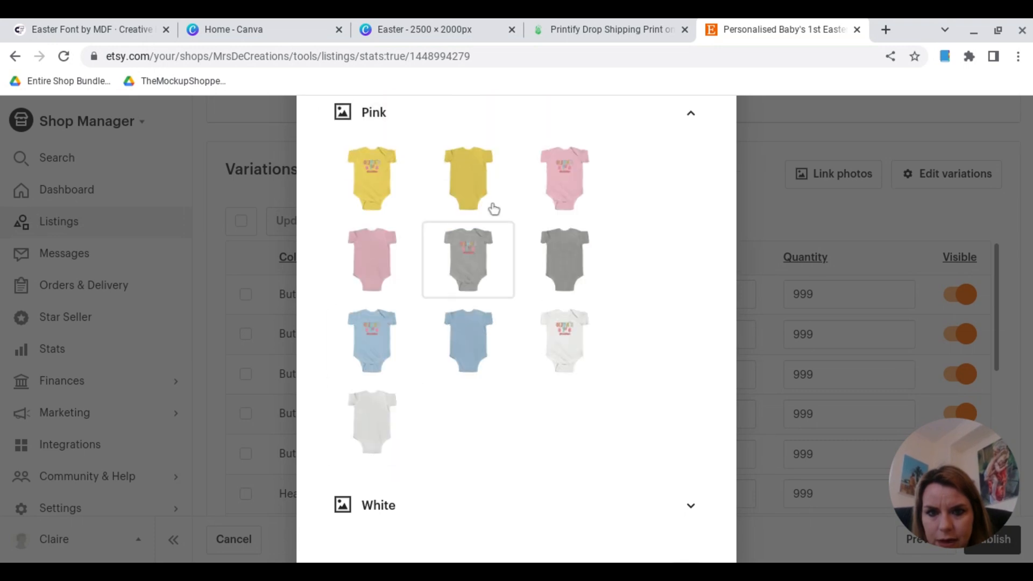
pyautogui.click(561, 184)
pyautogui.click(404, 521)
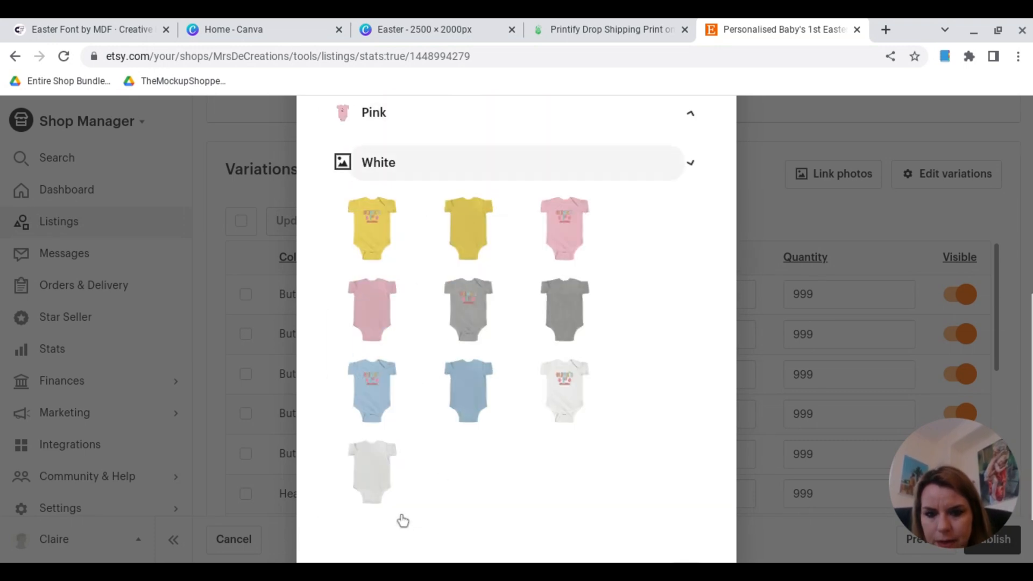
pyautogui.click(577, 388)
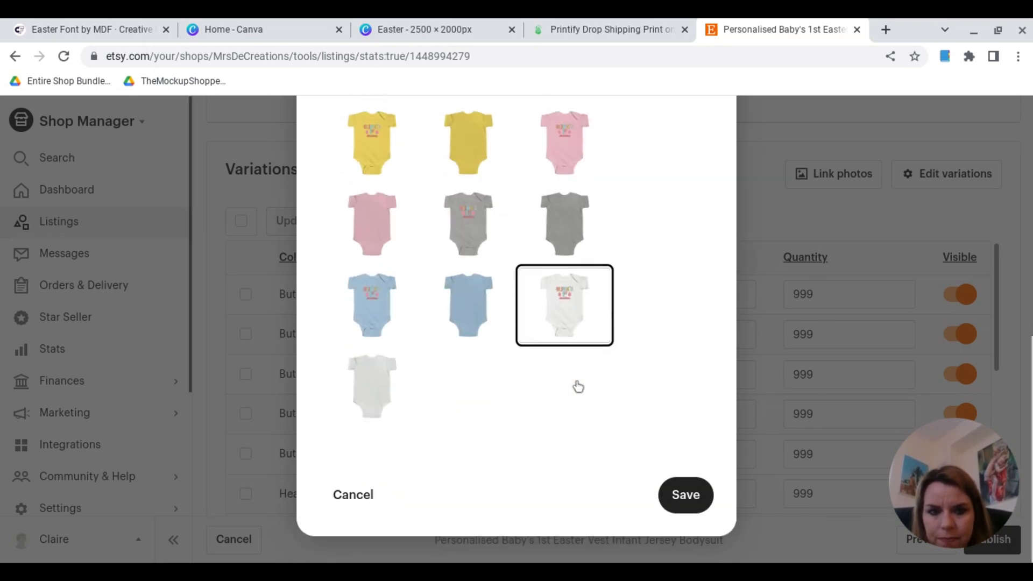
pyautogui.click(698, 500)
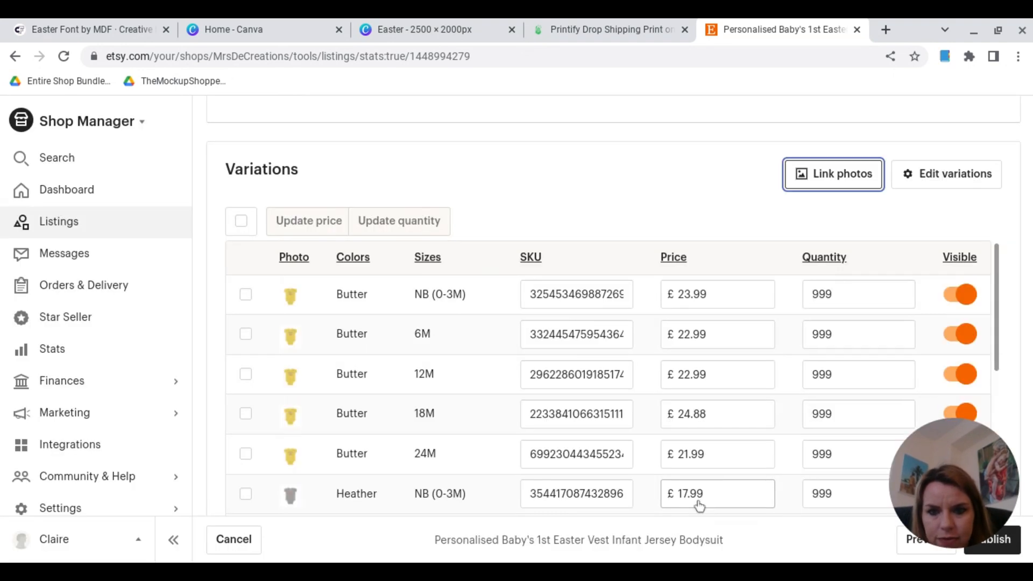
# Turn on personalisation for the bodysuit listing
pyautogui.scroll(-12, 700, 506)
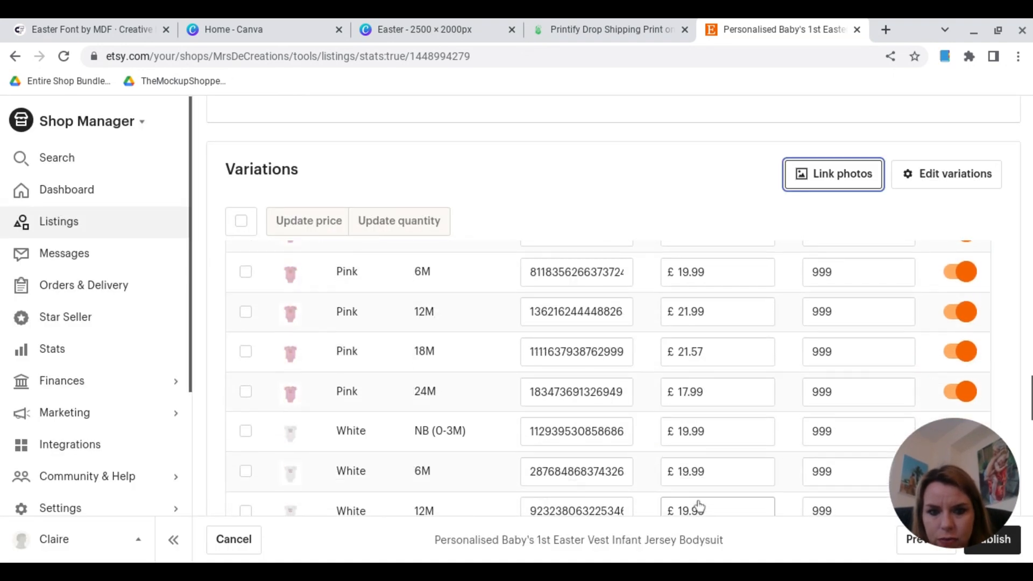
pyautogui.scroll(-7, 1020, 256)
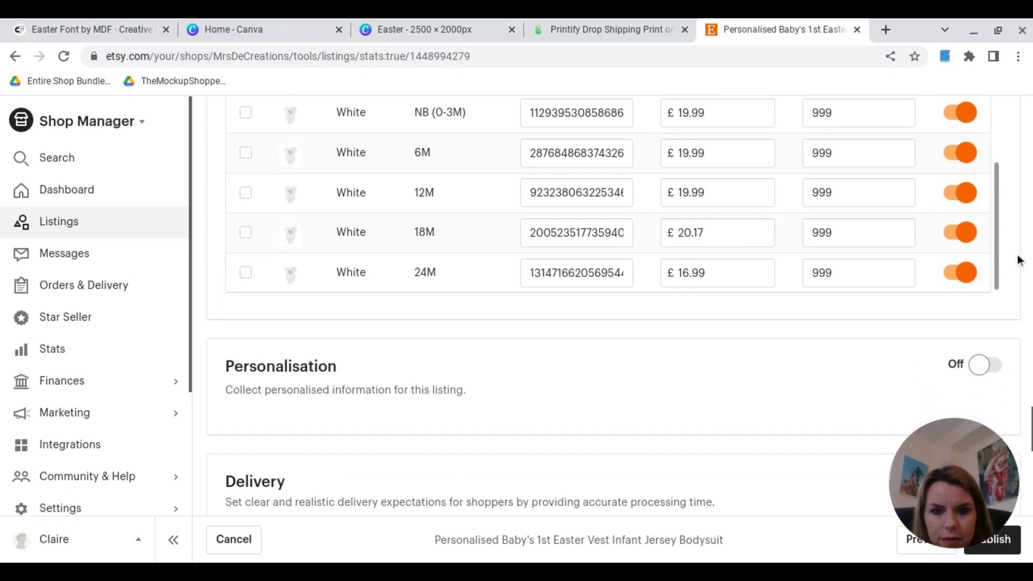
pyautogui.click(985, 310)
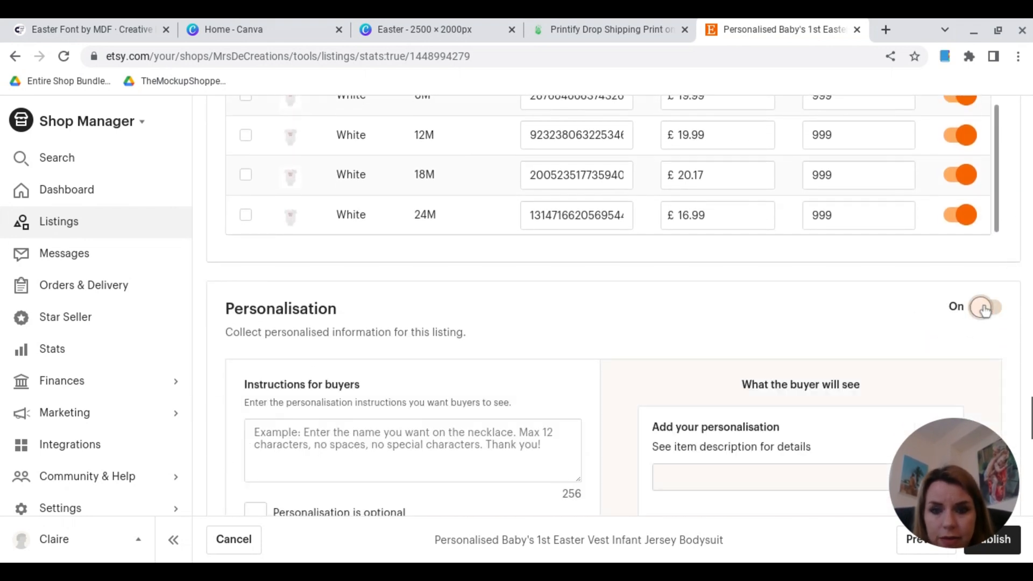
# Start the buyers' personalisation instructions with "Please let me know the letter styles and letters that you would like e.g"
pyautogui.click(495, 442)
pyautogui.write('Please ')
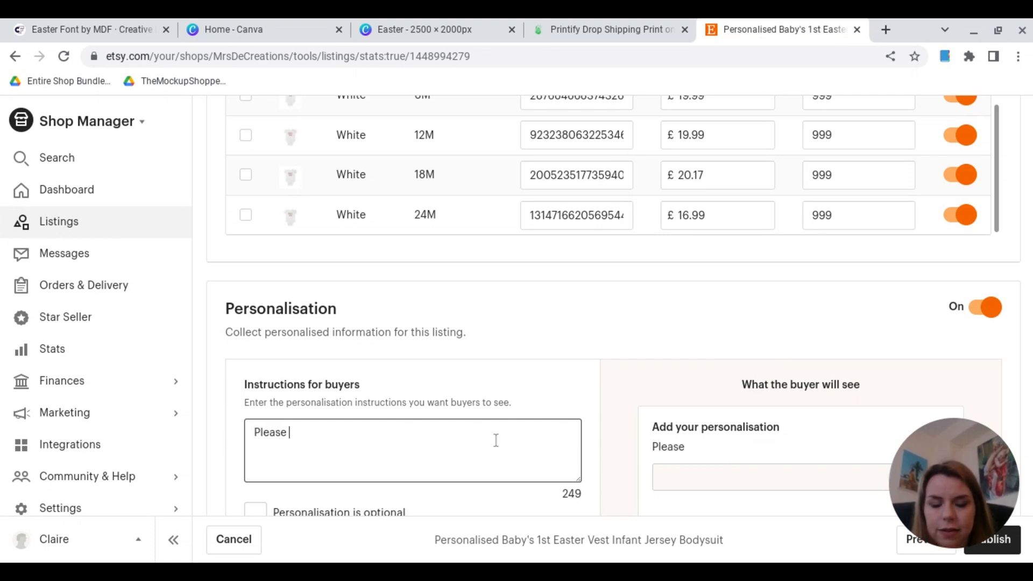
pyautogui.write('leave')
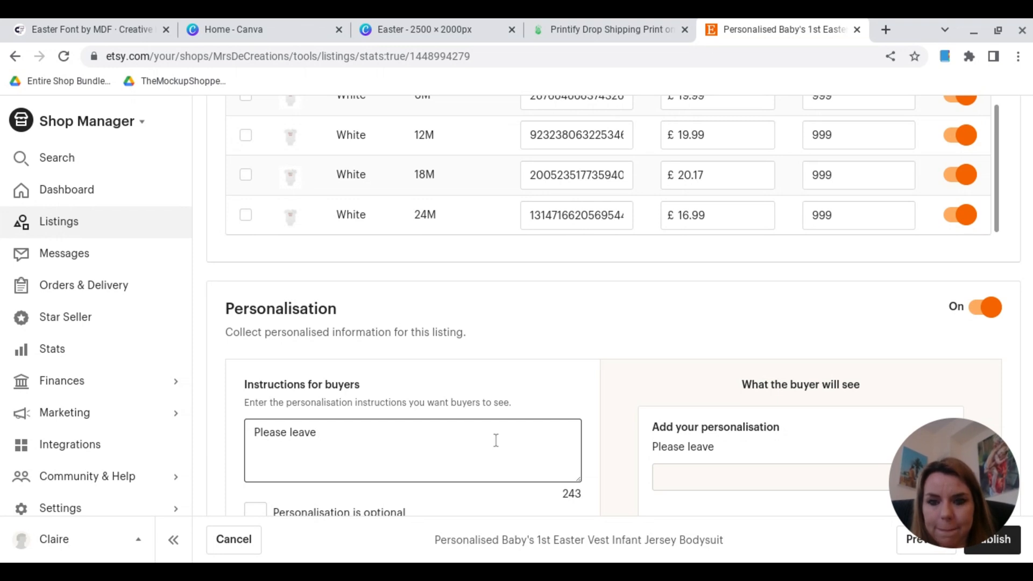
pyautogui.press('BackSpace')
pyautogui.press('BackSpace')
pyautogui.press('BackSpace')
pyautogui.write('t')
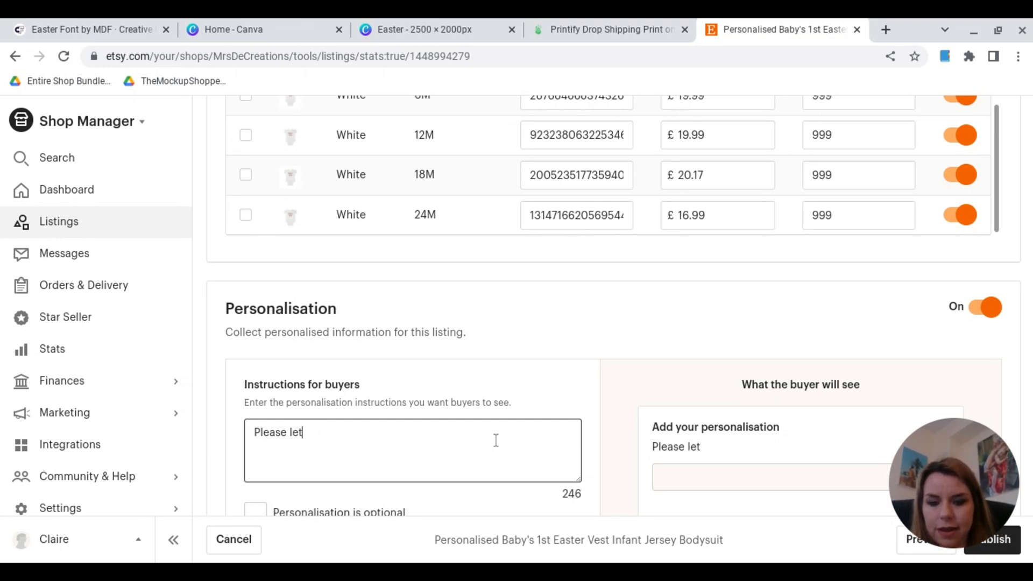
pyautogui.write(' me know t')
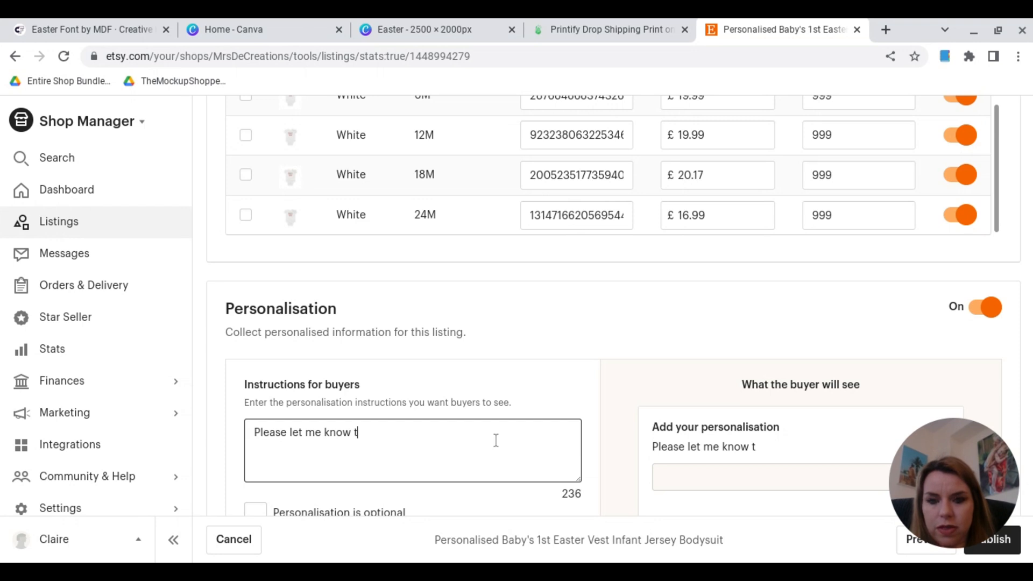
pyautogui.write('he l')
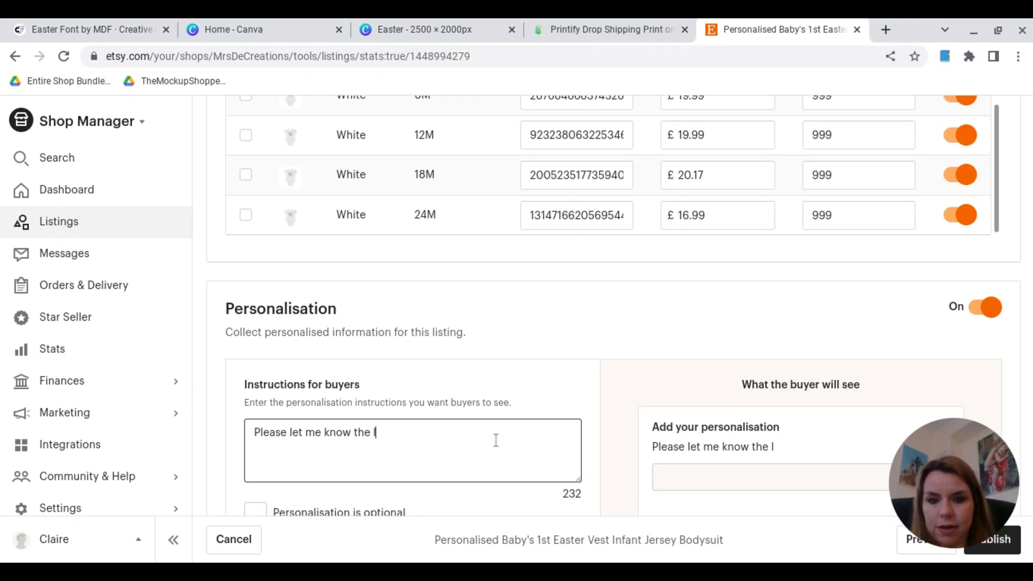
pyautogui.write('etter s')
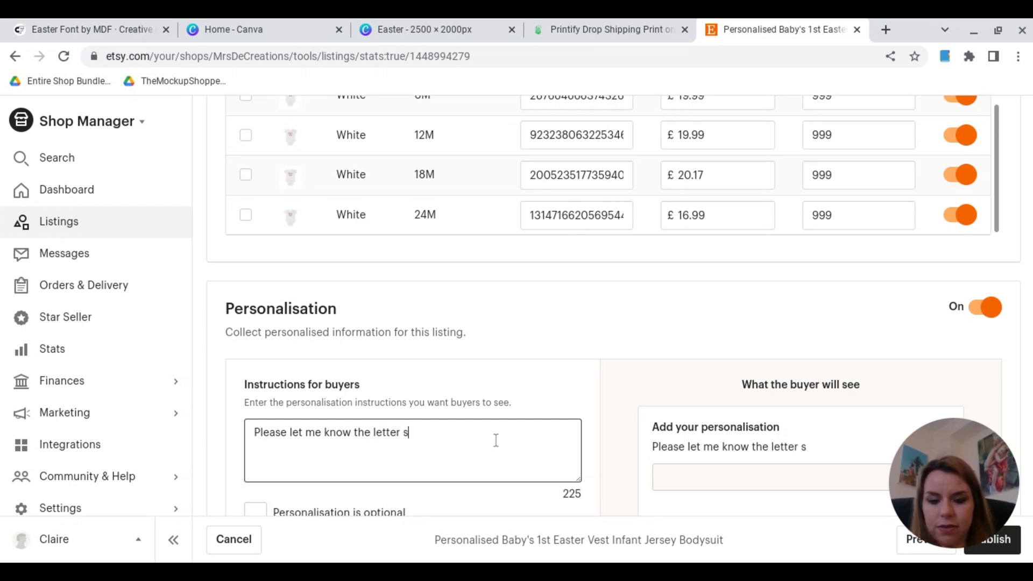
pyautogui.write('tley')
pyautogui.press('BackSpace')
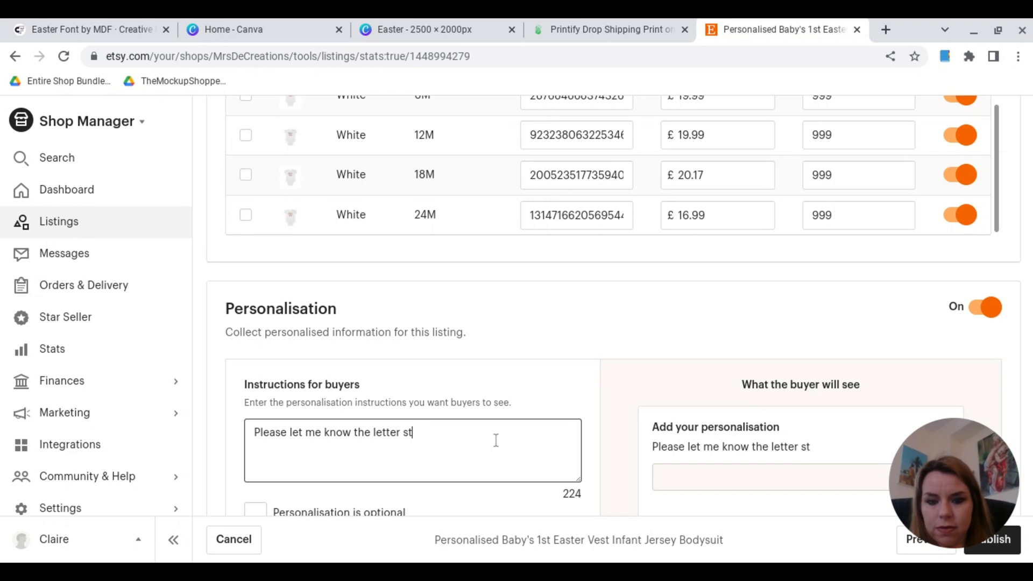
pyautogui.write('les')
pyautogui.press('BackSpace')
pyautogui.write('s and ')
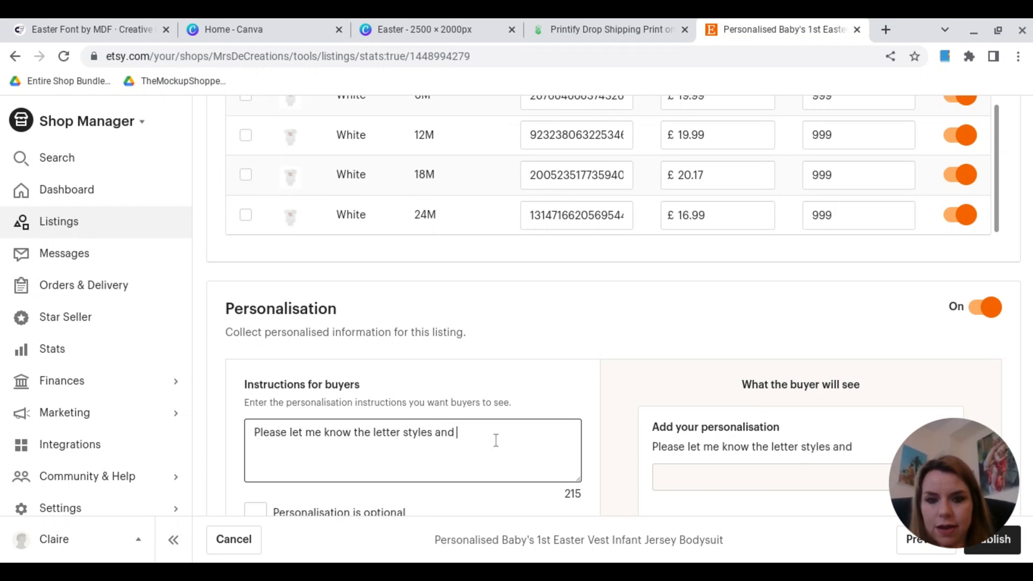
pyautogui.write('letters ')
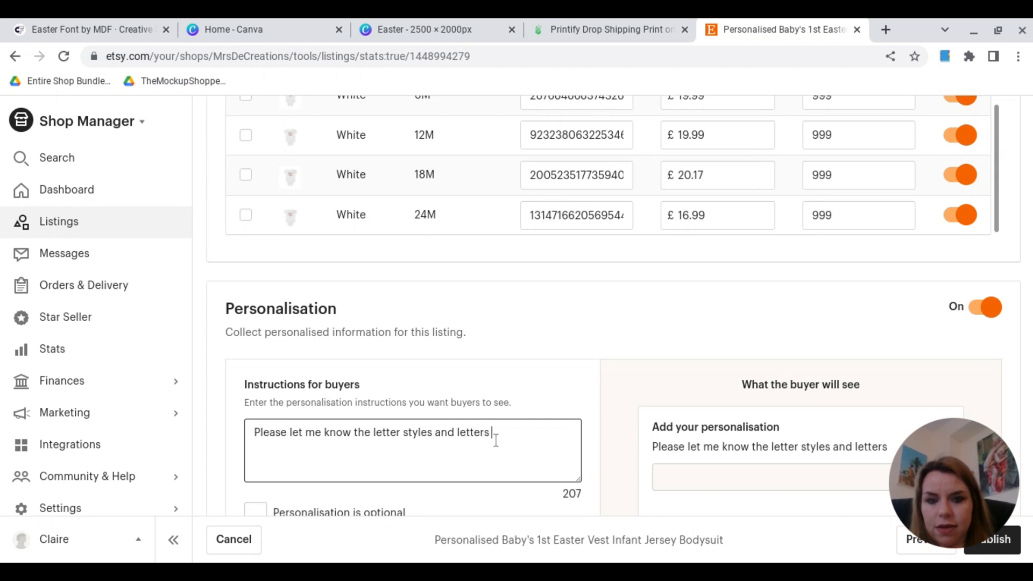
pyautogui.write('that you')
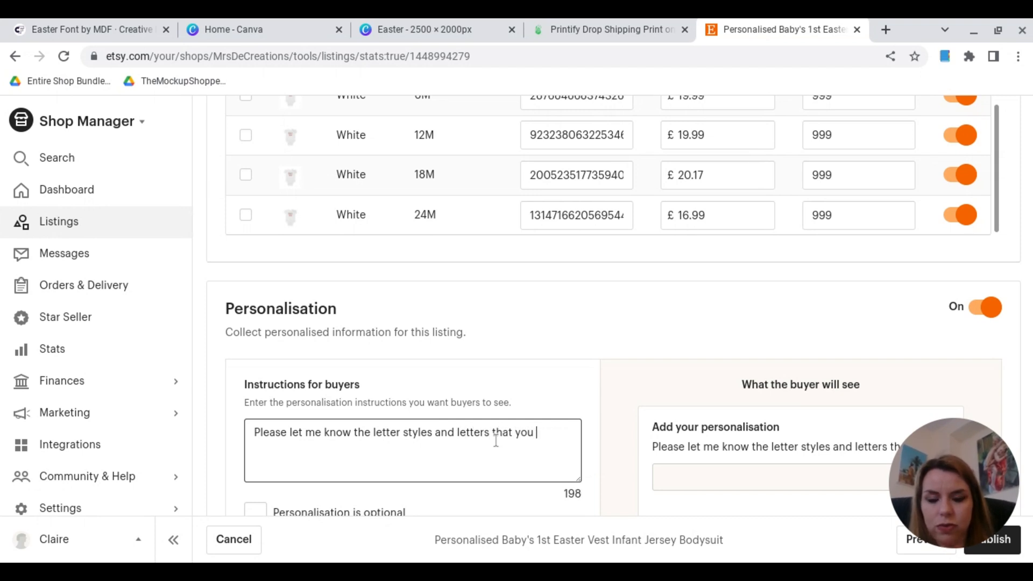
pyautogui.write(' would l')
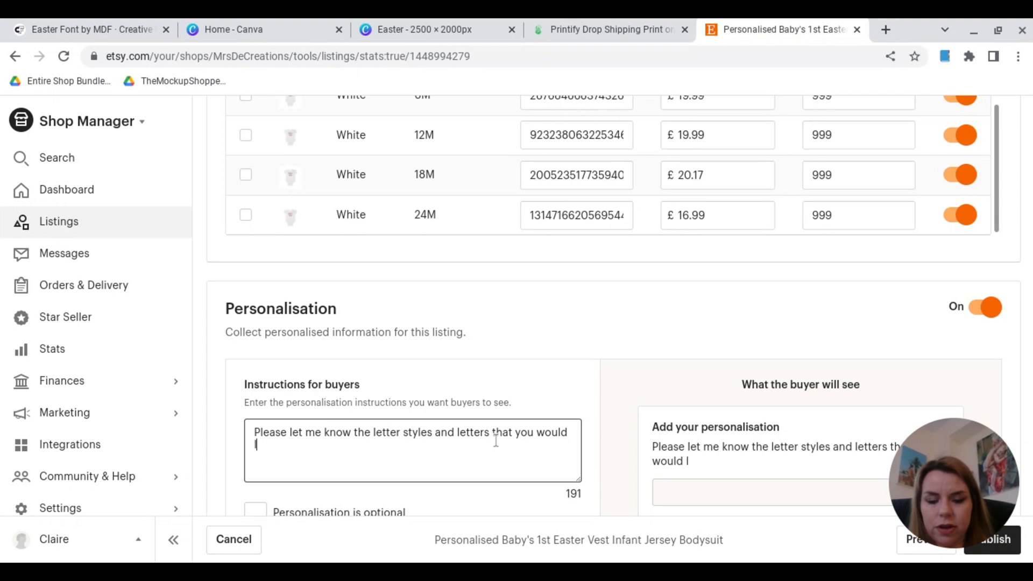
pyautogui.write('ike e.g ')
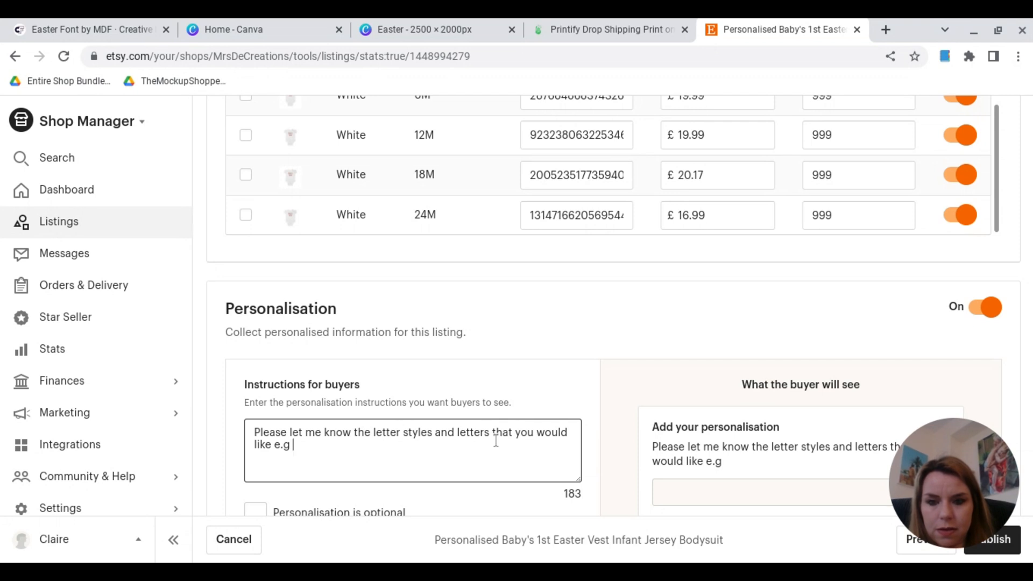
# Complete the example in the buyers' personalisation instructions with "pink spotty A, yellow swirly M, White stripy Y"
pyautogui.write('pin')
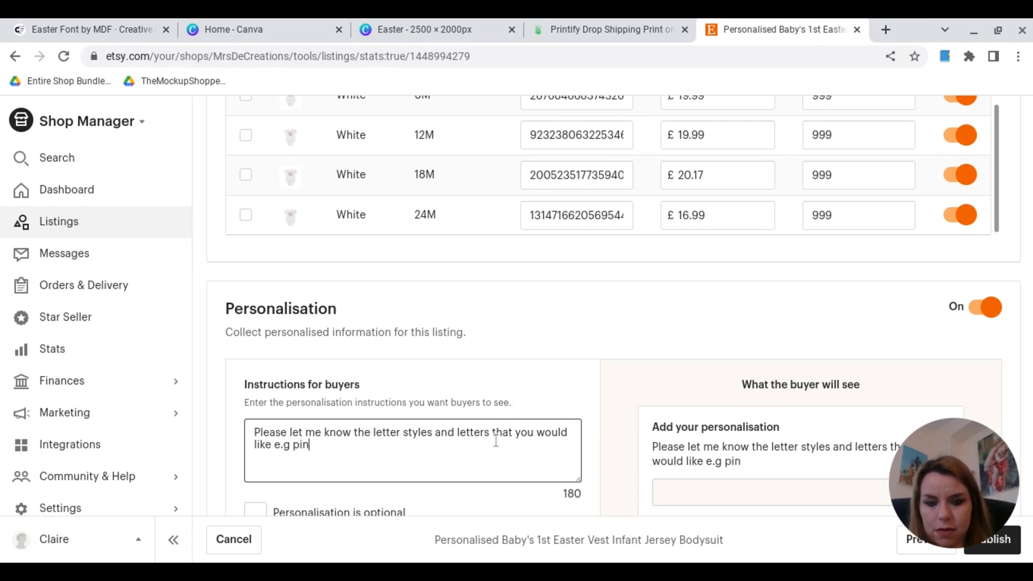
pyautogui.write('k spott')
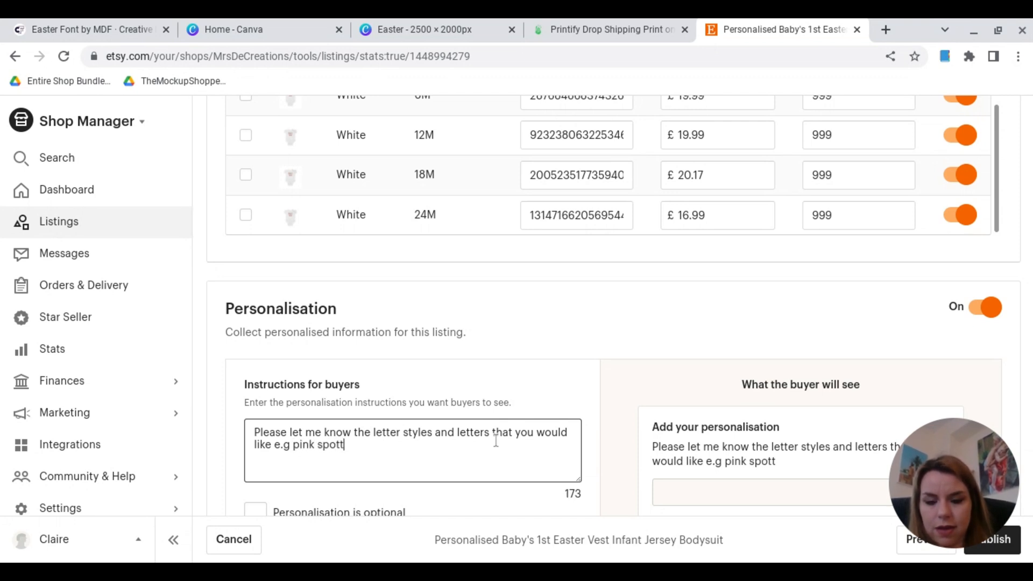
pyautogui.write('y A')
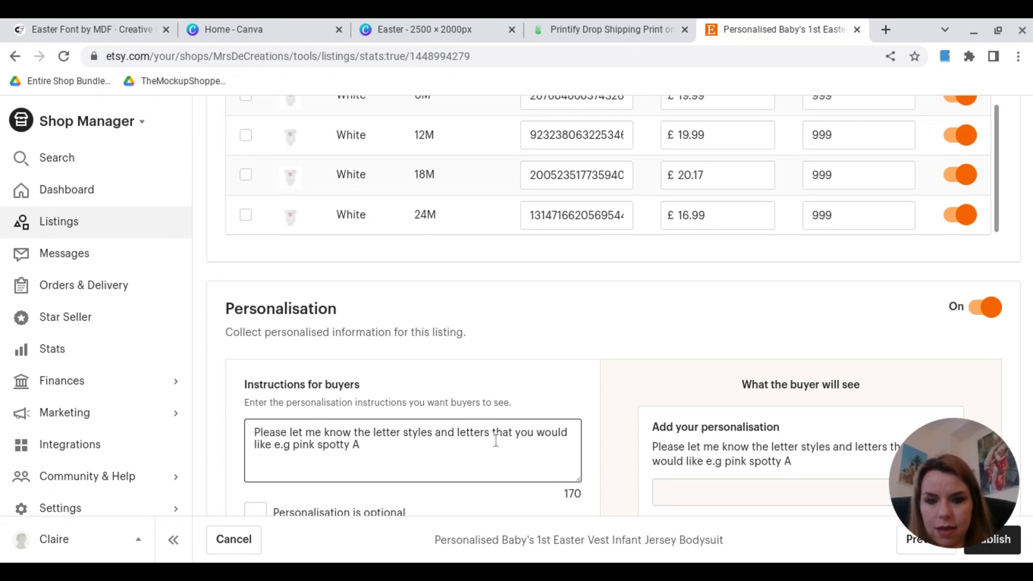
pyautogui.write(',')
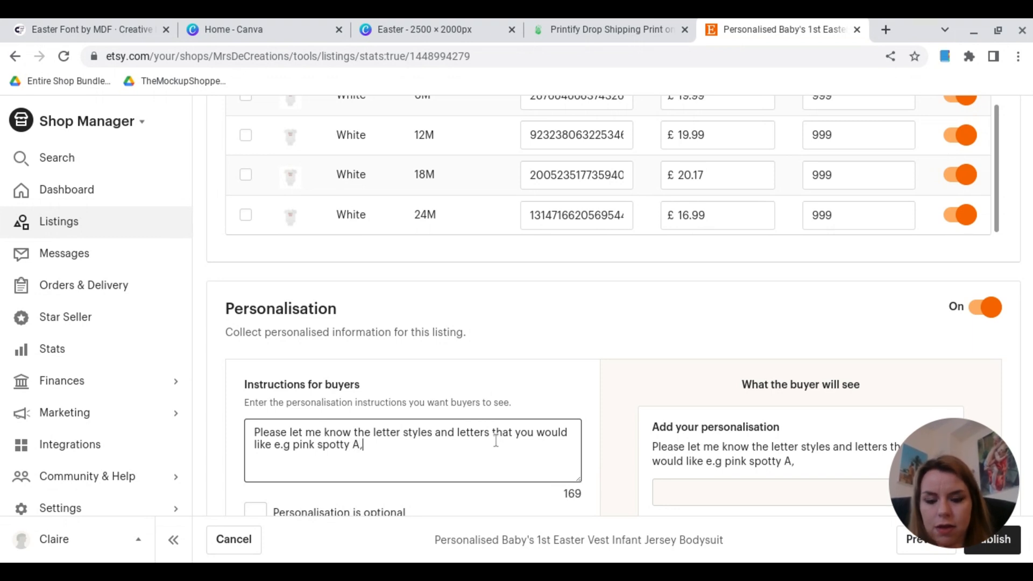
pyautogui.write(' Y')
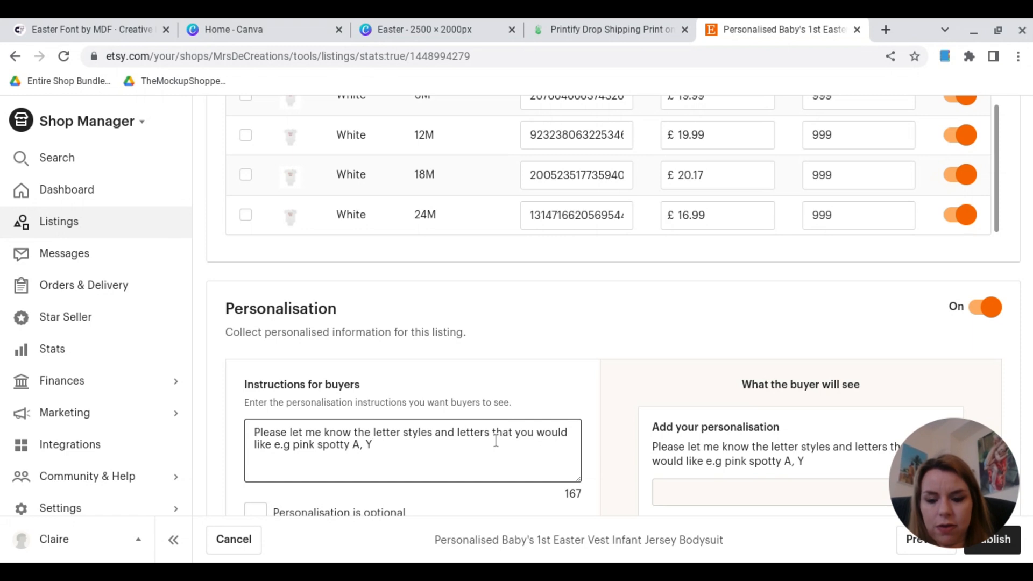
pyautogui.press('BackSpace')
pyautogui.write('t')
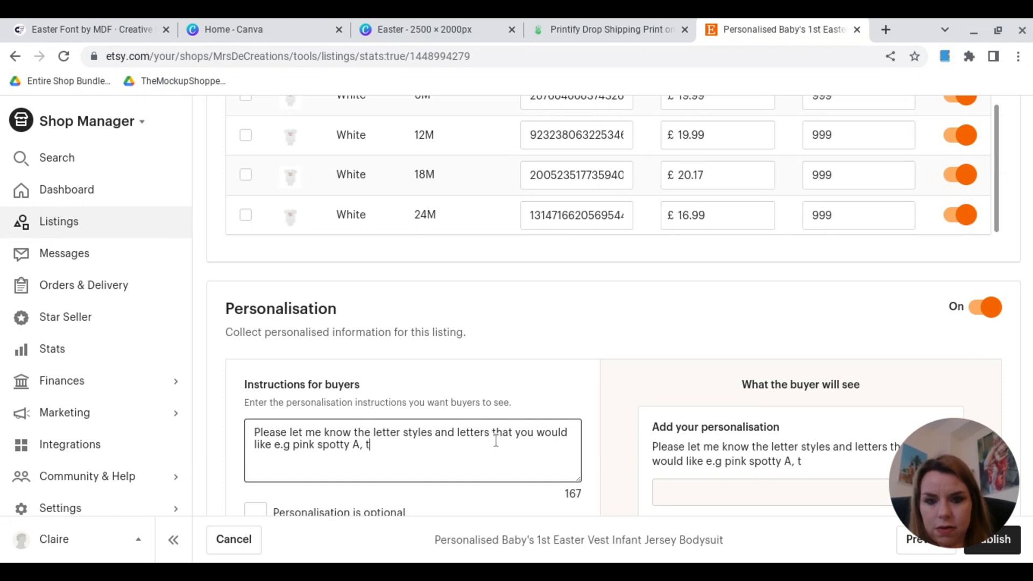
pyautogui.press('BackSpace')
pyautogui.write('yel')
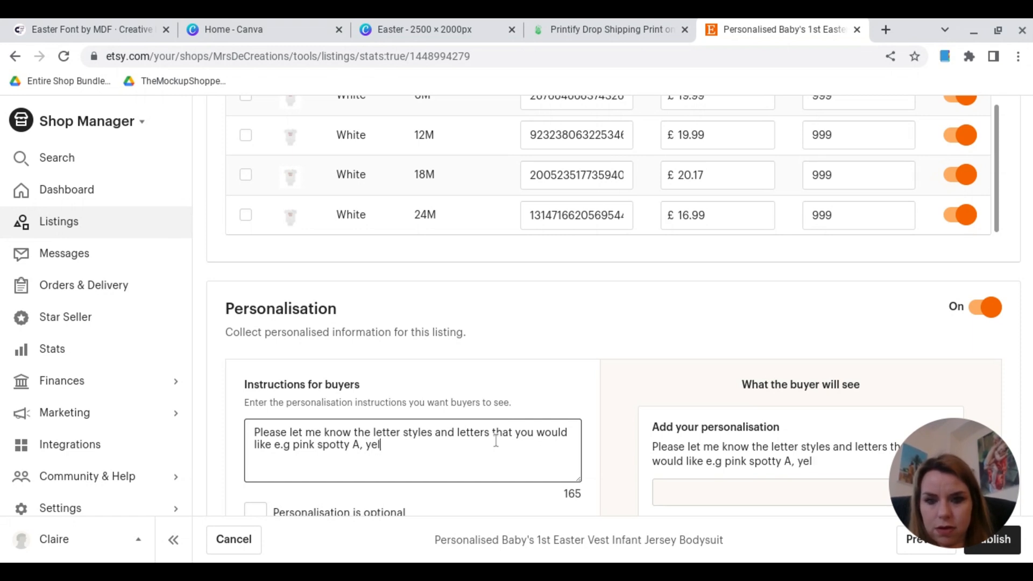
pyautogui.write('low swirly')
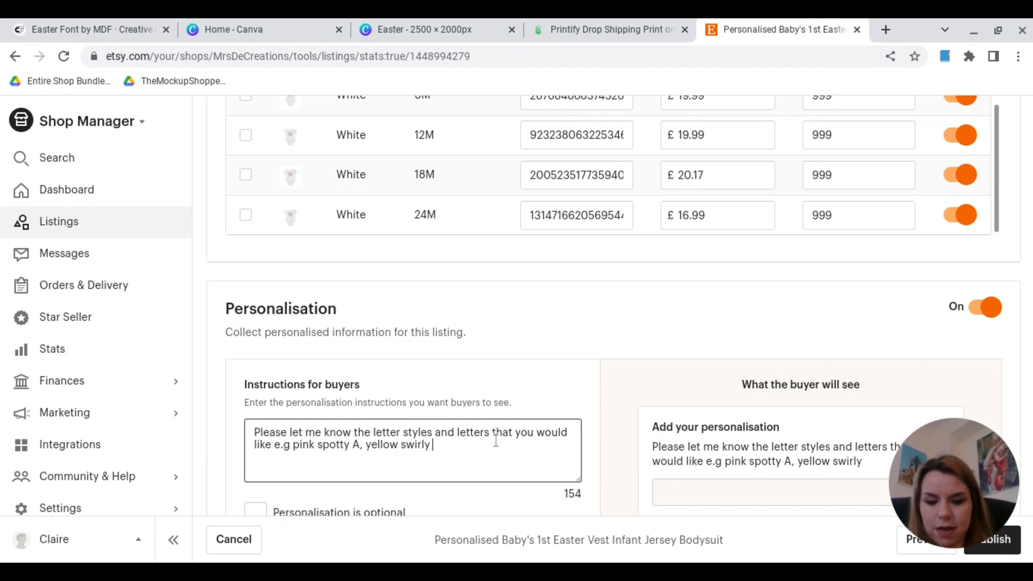
pyautogui.write(' M')
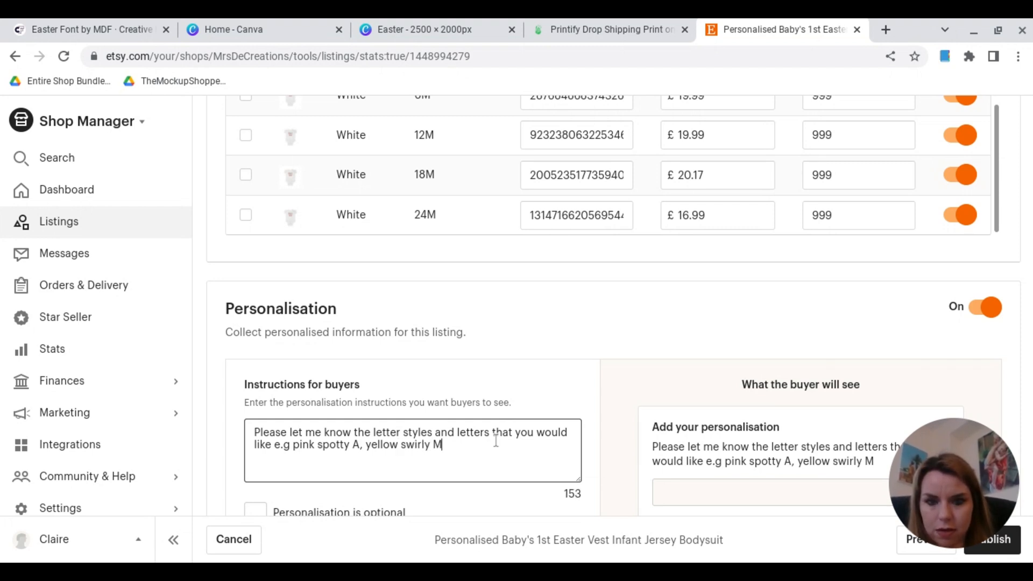
pyautogui.write(',')
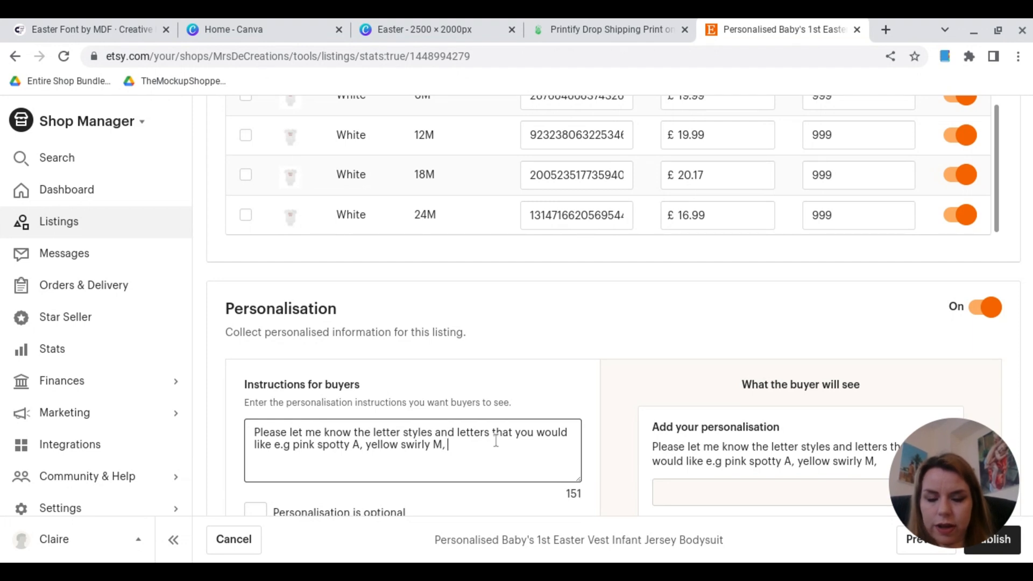
pyautogui.write(' White ')
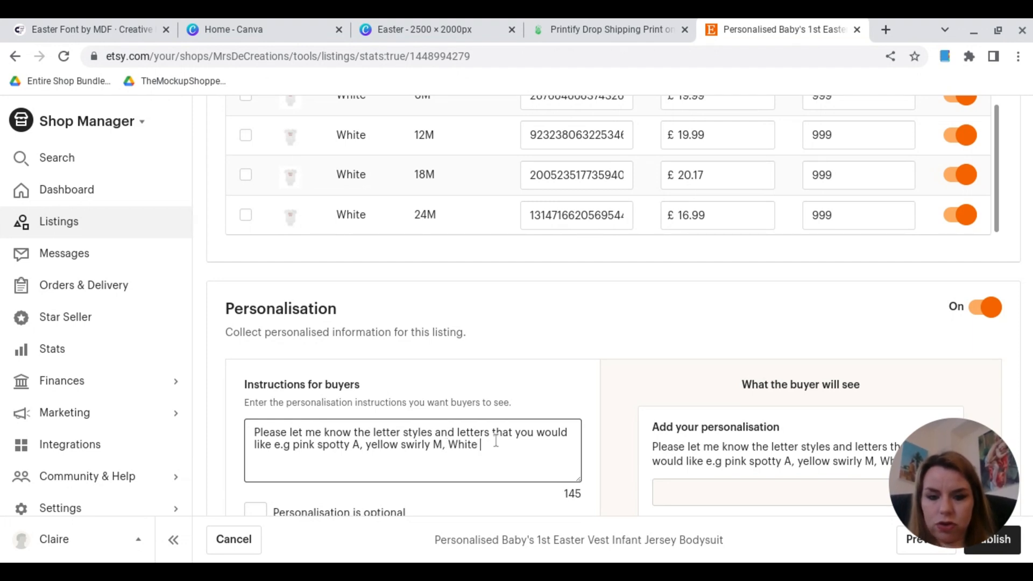
pyautogui.write('str')
pyautogui.write('ip')
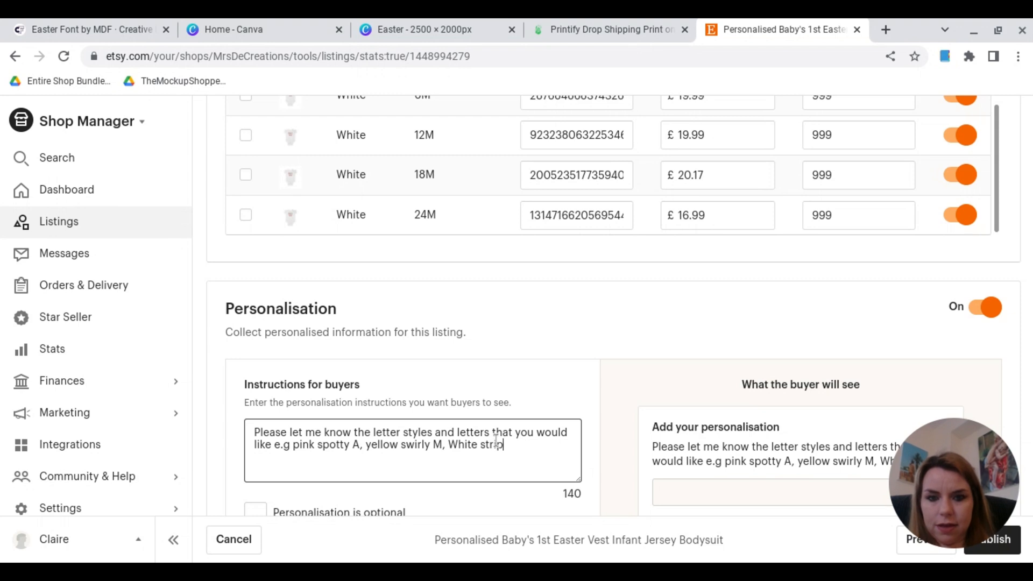
pyautogui.write('y Y')
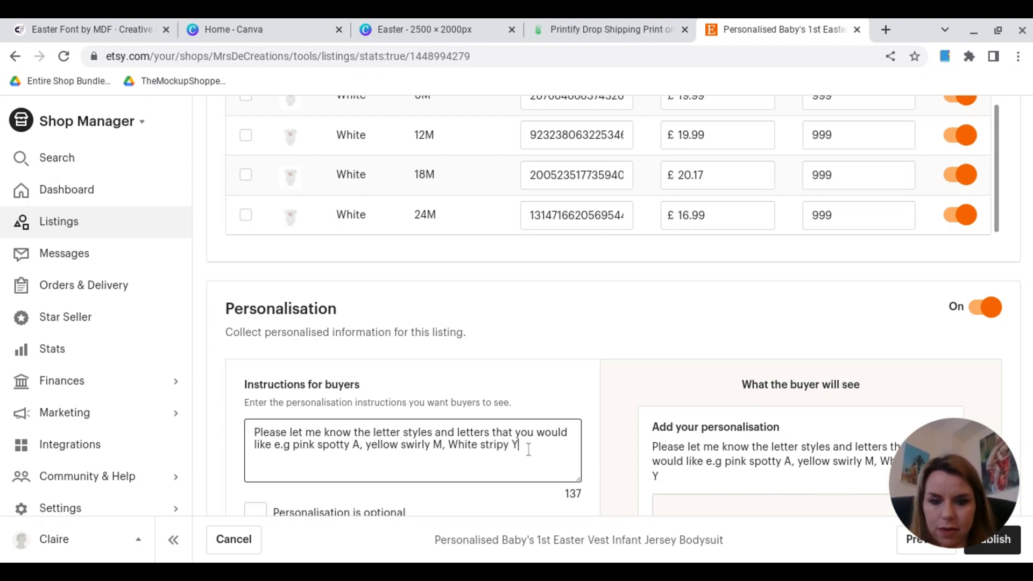
pyautogui.scroll(-3, 622, 440)
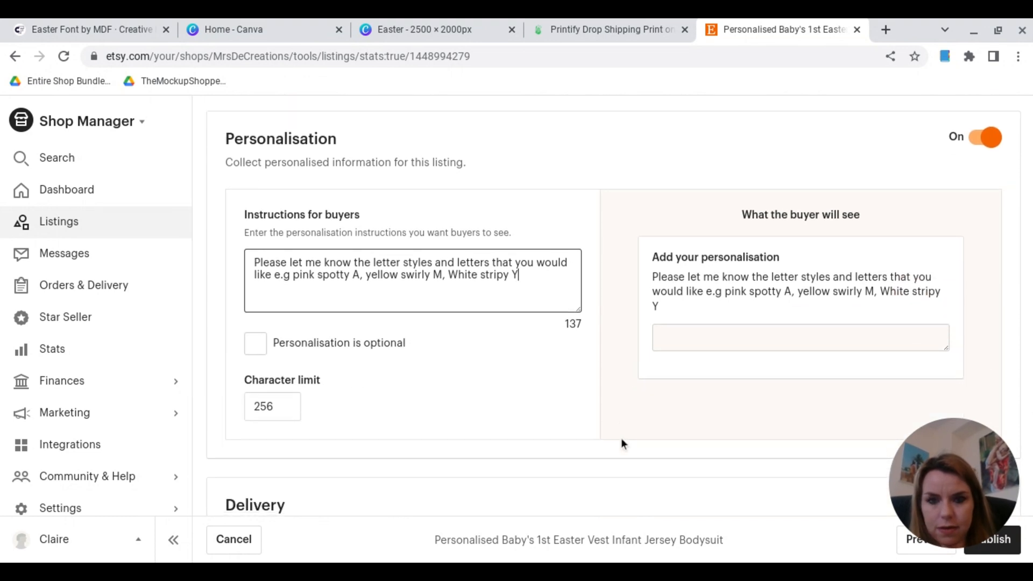
pyautogui.click(621, 438)
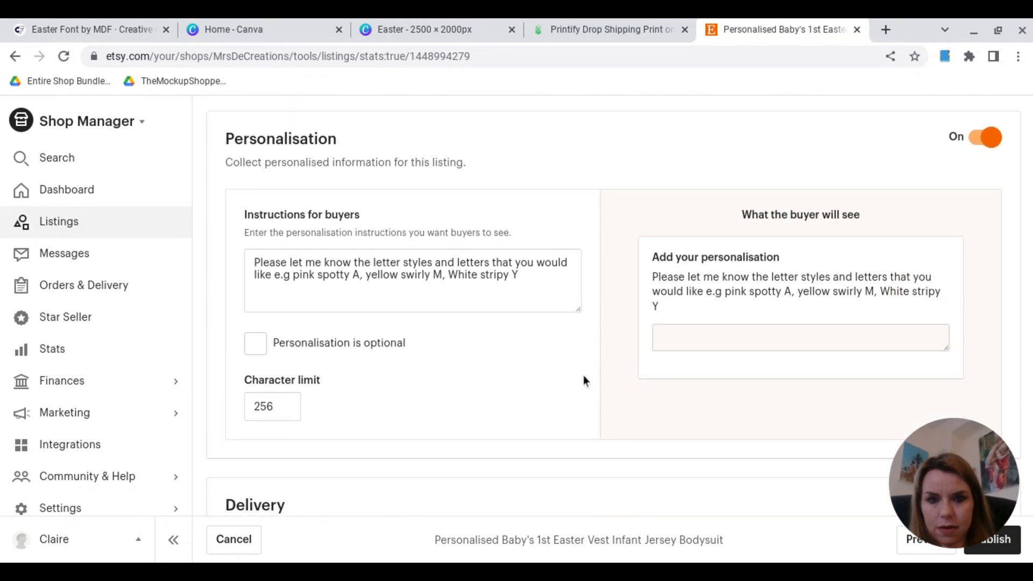
# End the example in the buyers' instructions with a full stop and add the sentence "Up to 8 characters."
pyautogui.tripleClick(534, 279)
pyautogui.click(534, 280)
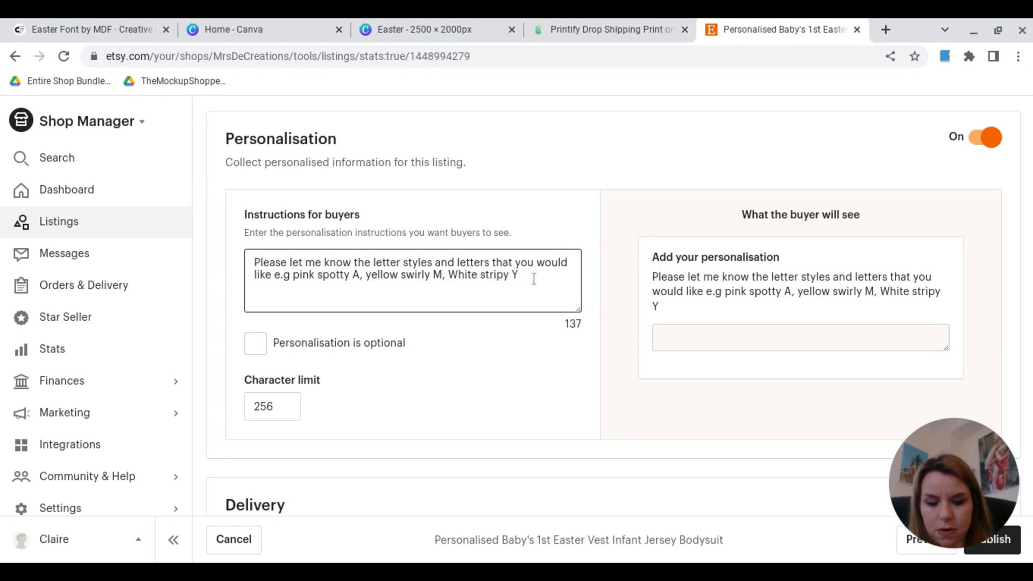
pyautogui.write('.')
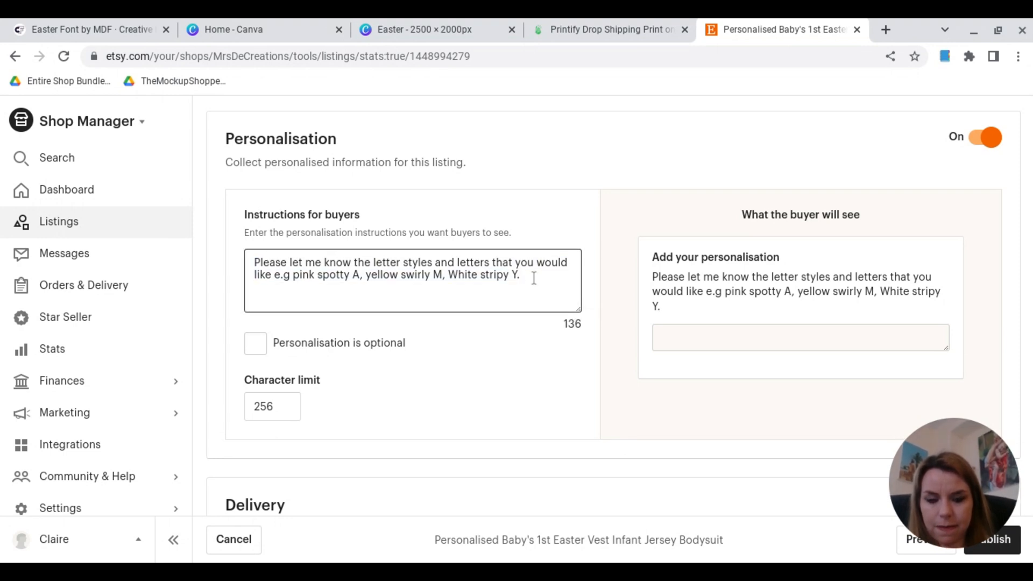
pyautogui.write(' Up to ')
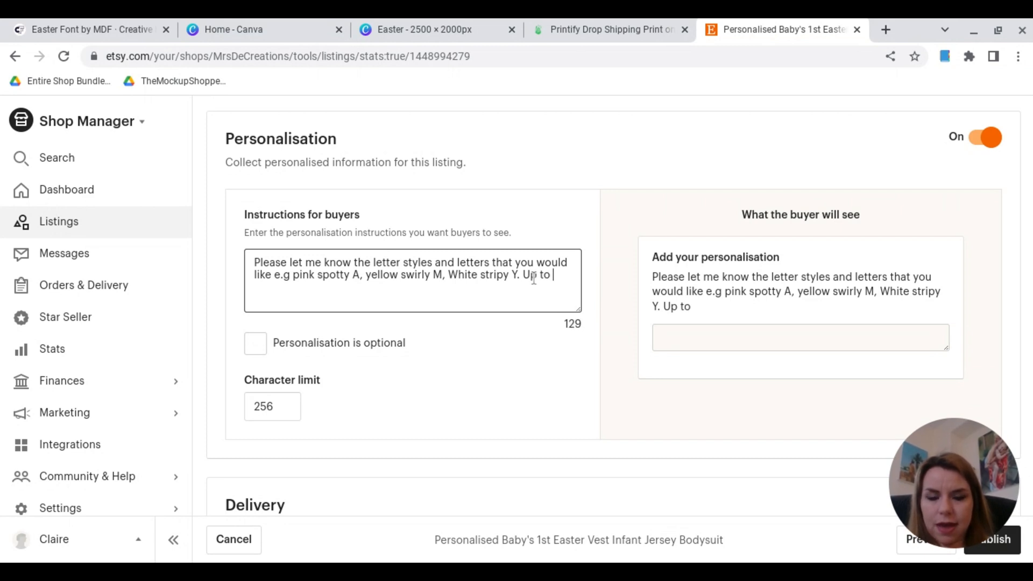
pyautogui.write('8 c')
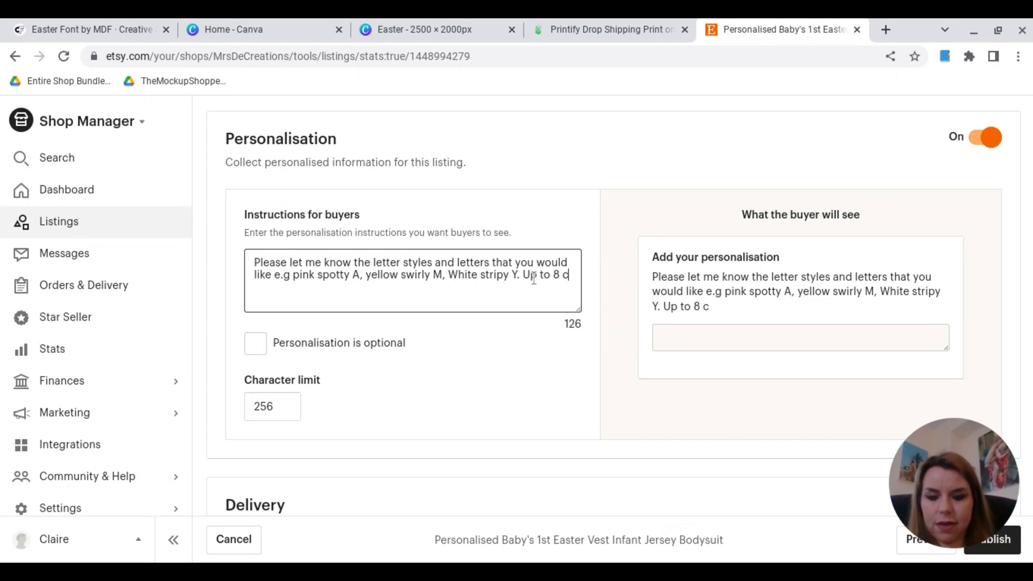
pyautogui.write('haracters')
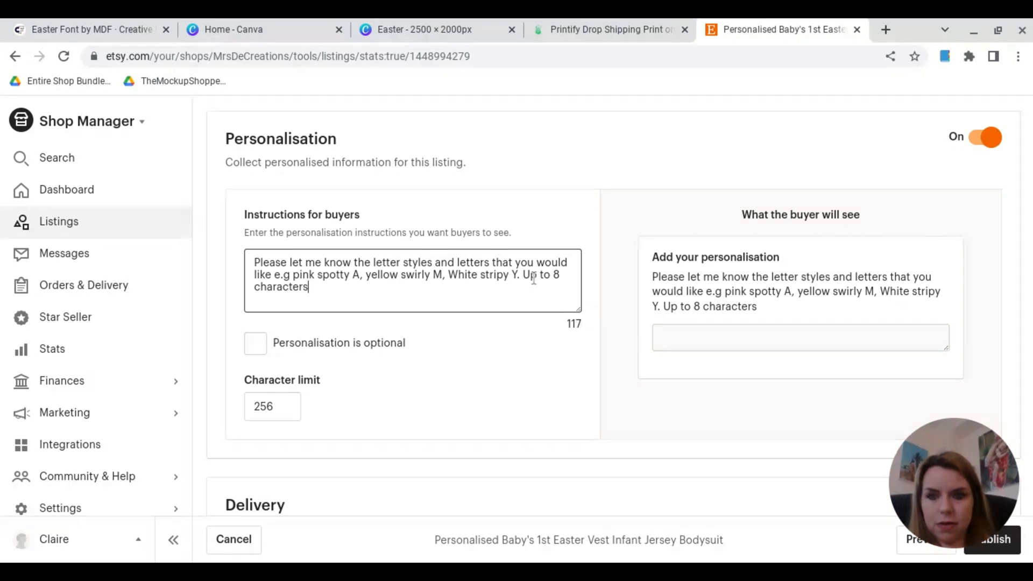
pyautogui.write('.')
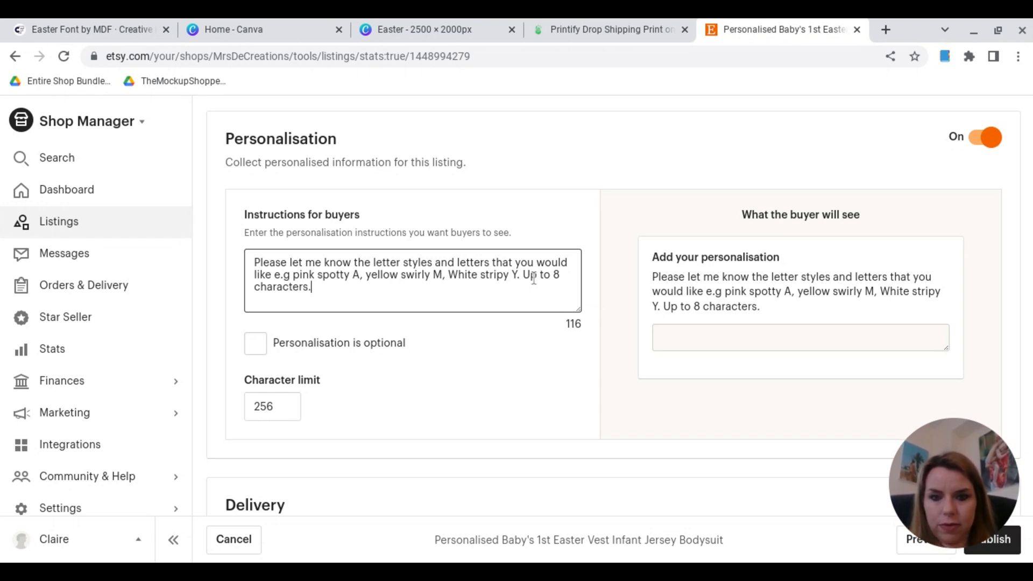
# Check the delivery and returns settings and publish the updated personalised bodysuit listing
pyautogui.scroll(-5, 463, 361)
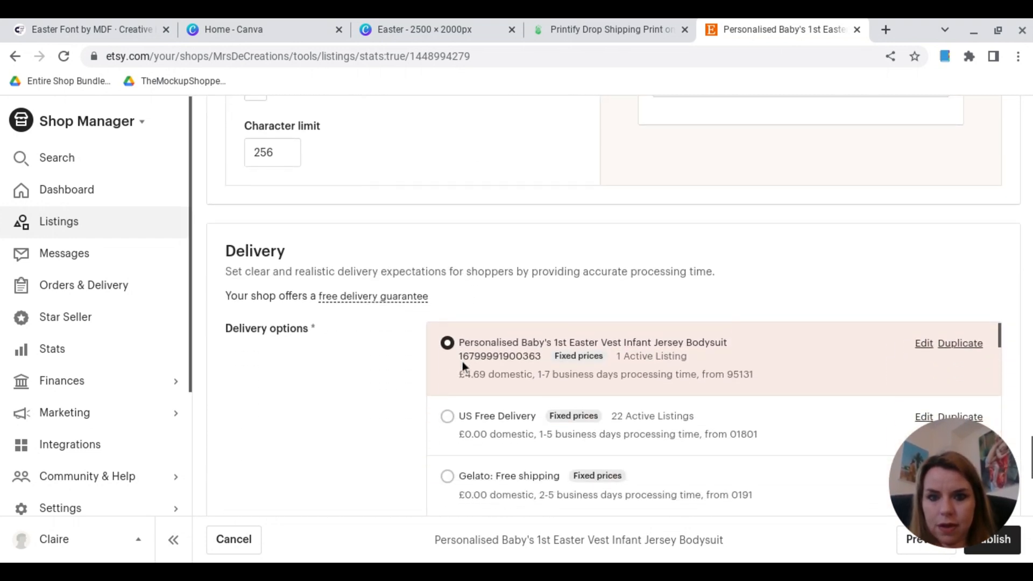
pyautogui.scroll(-2, 463, 361)
pyautogui.scroll(2, 463, 361)
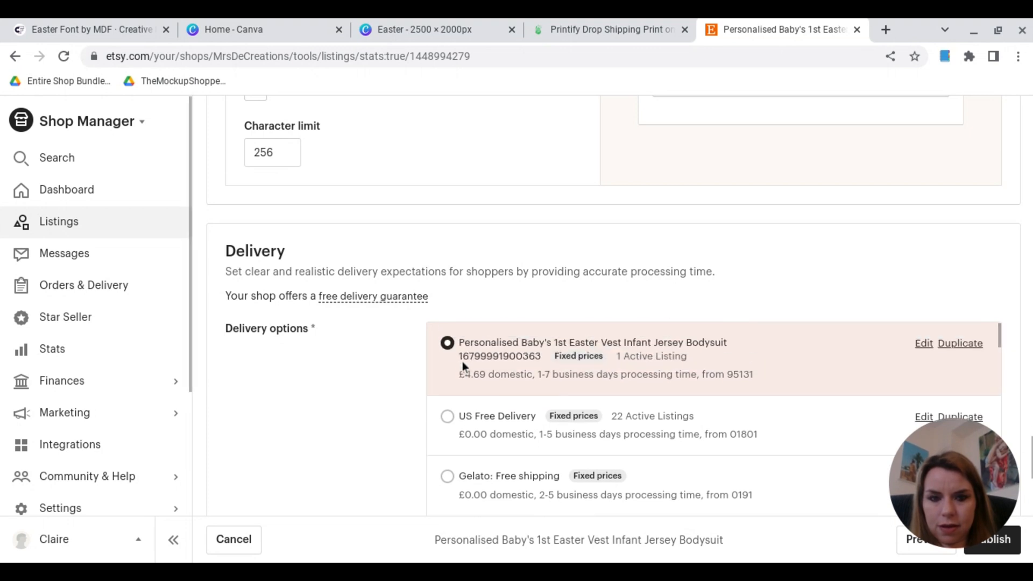
pyautogui.scroll(-10, 399, 379)
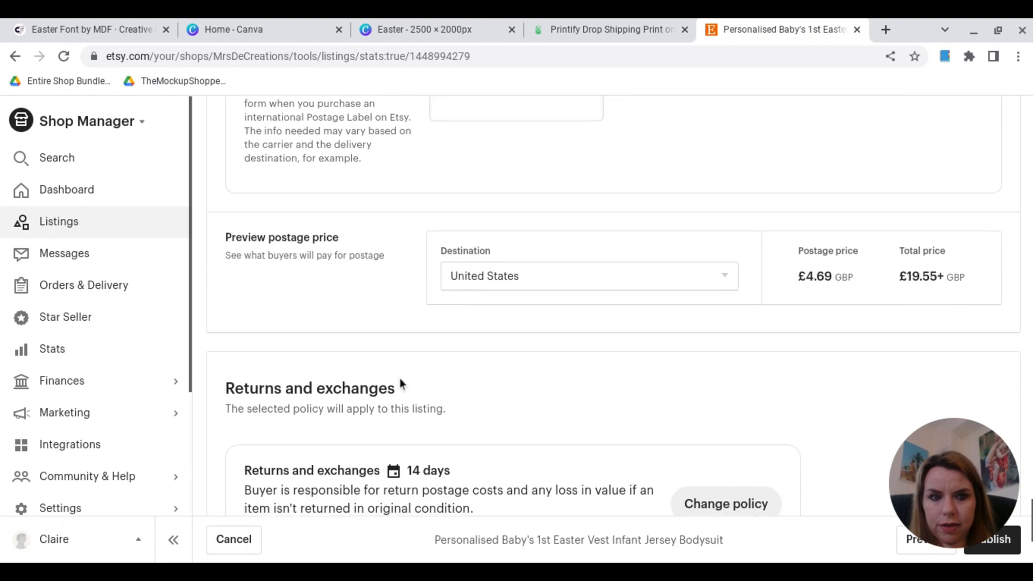
pyautogui.scroll(-4, 399, 379)
pyautogui.click(1002, 552)
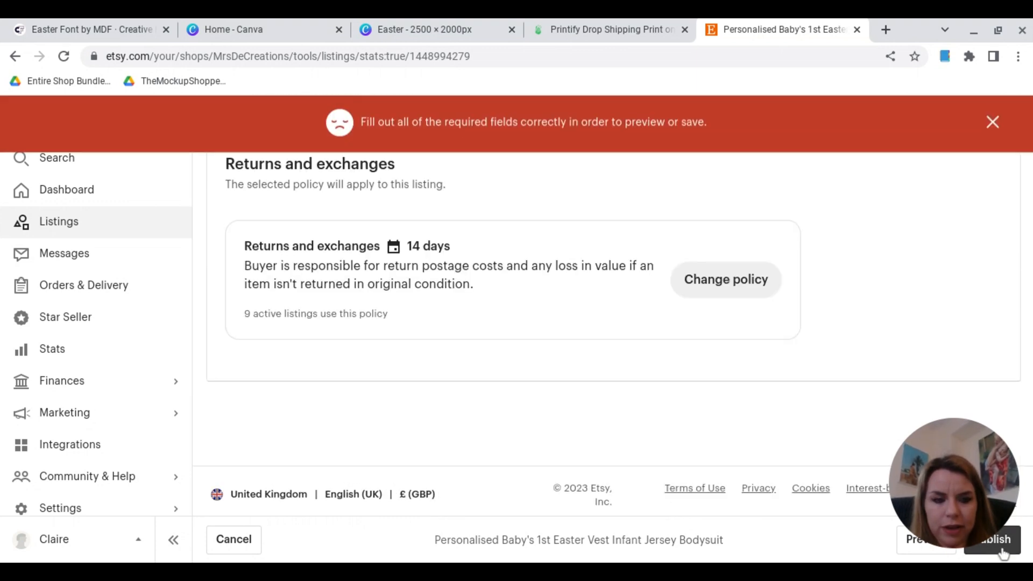
pyautogui.click(1003, 552)
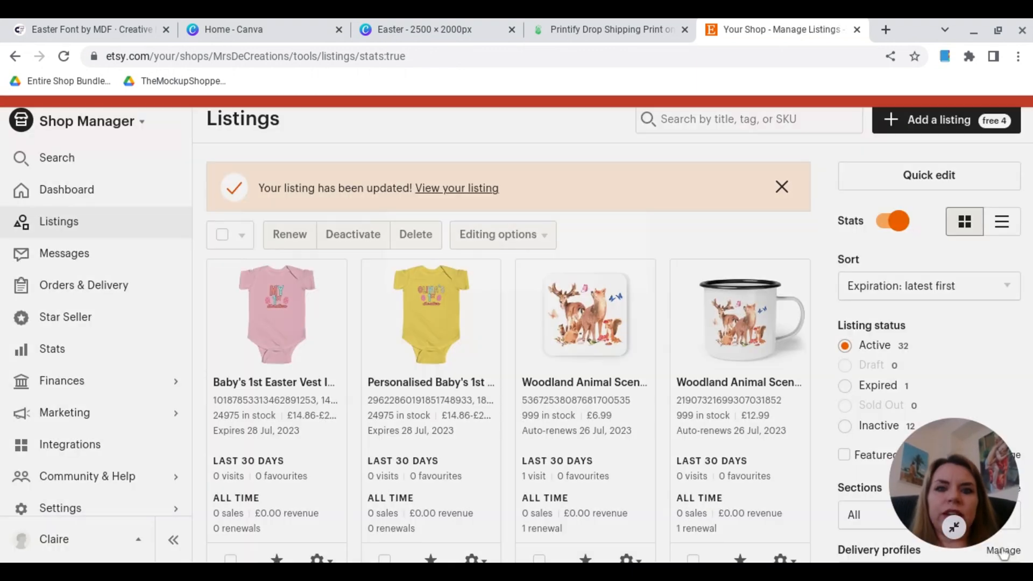